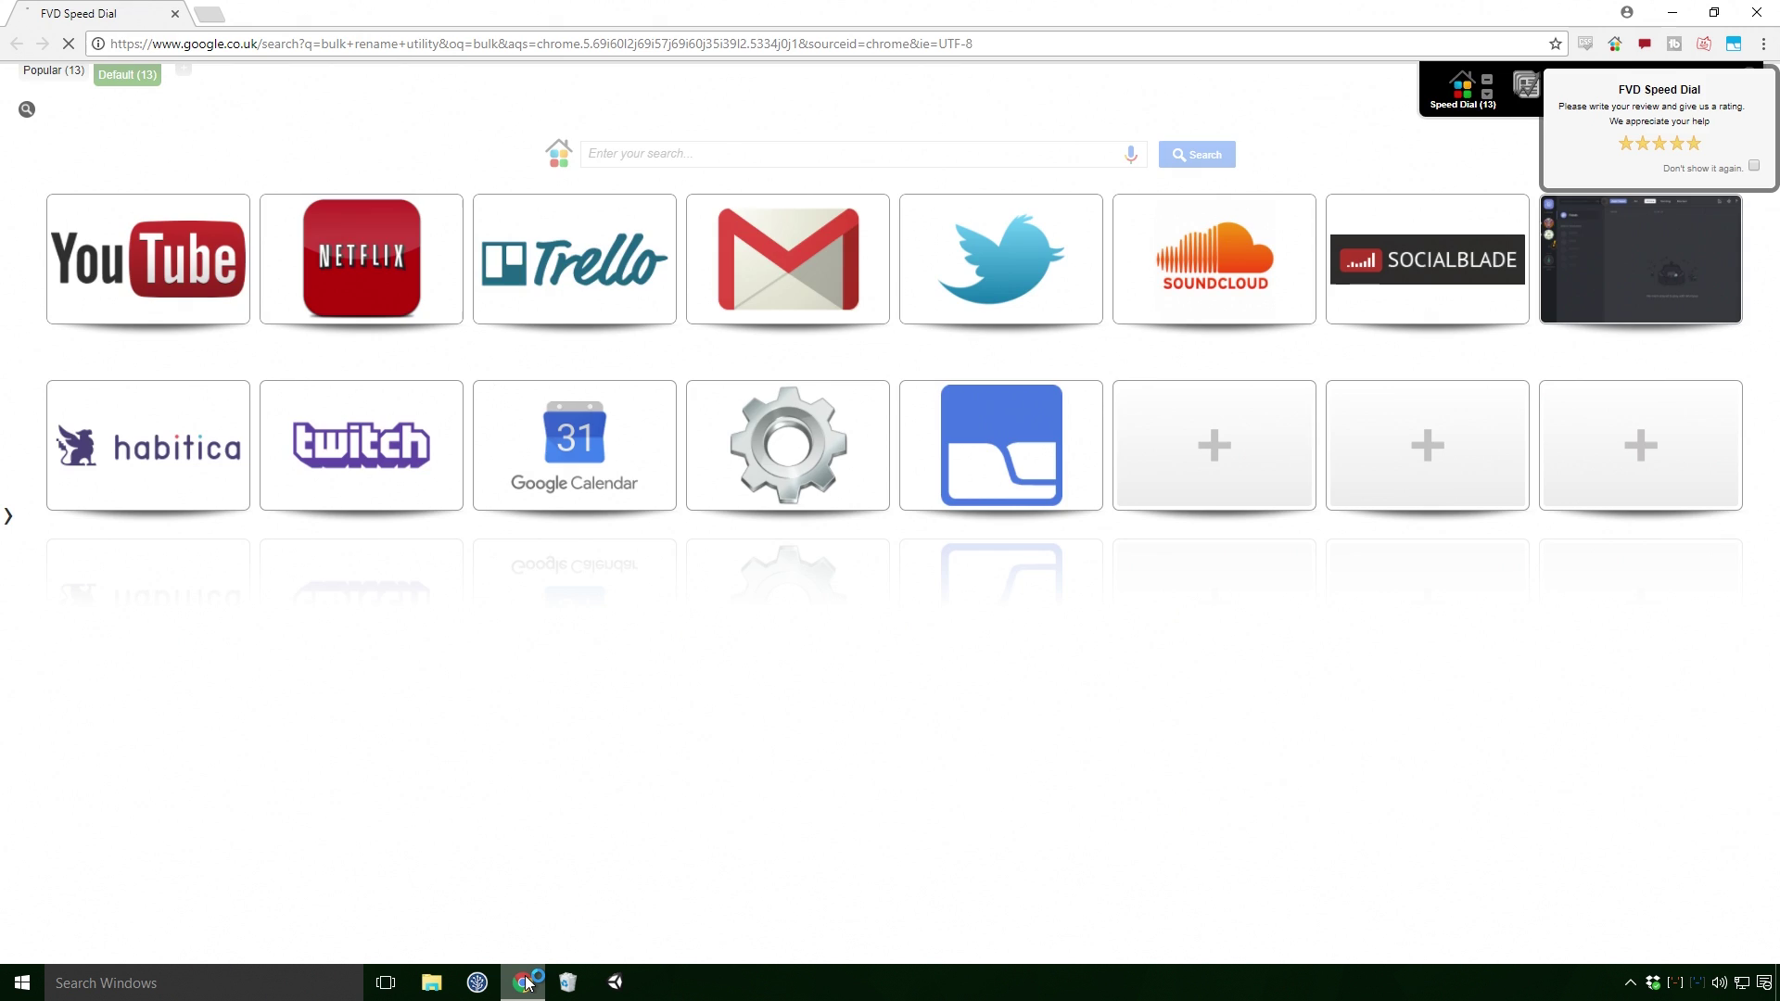
# - Download the Bulk Rename Utility 3.0.0.1 installer from the official site and run BRU_setup_3.0.0.1.exe
pyautogui.click(323, 250)
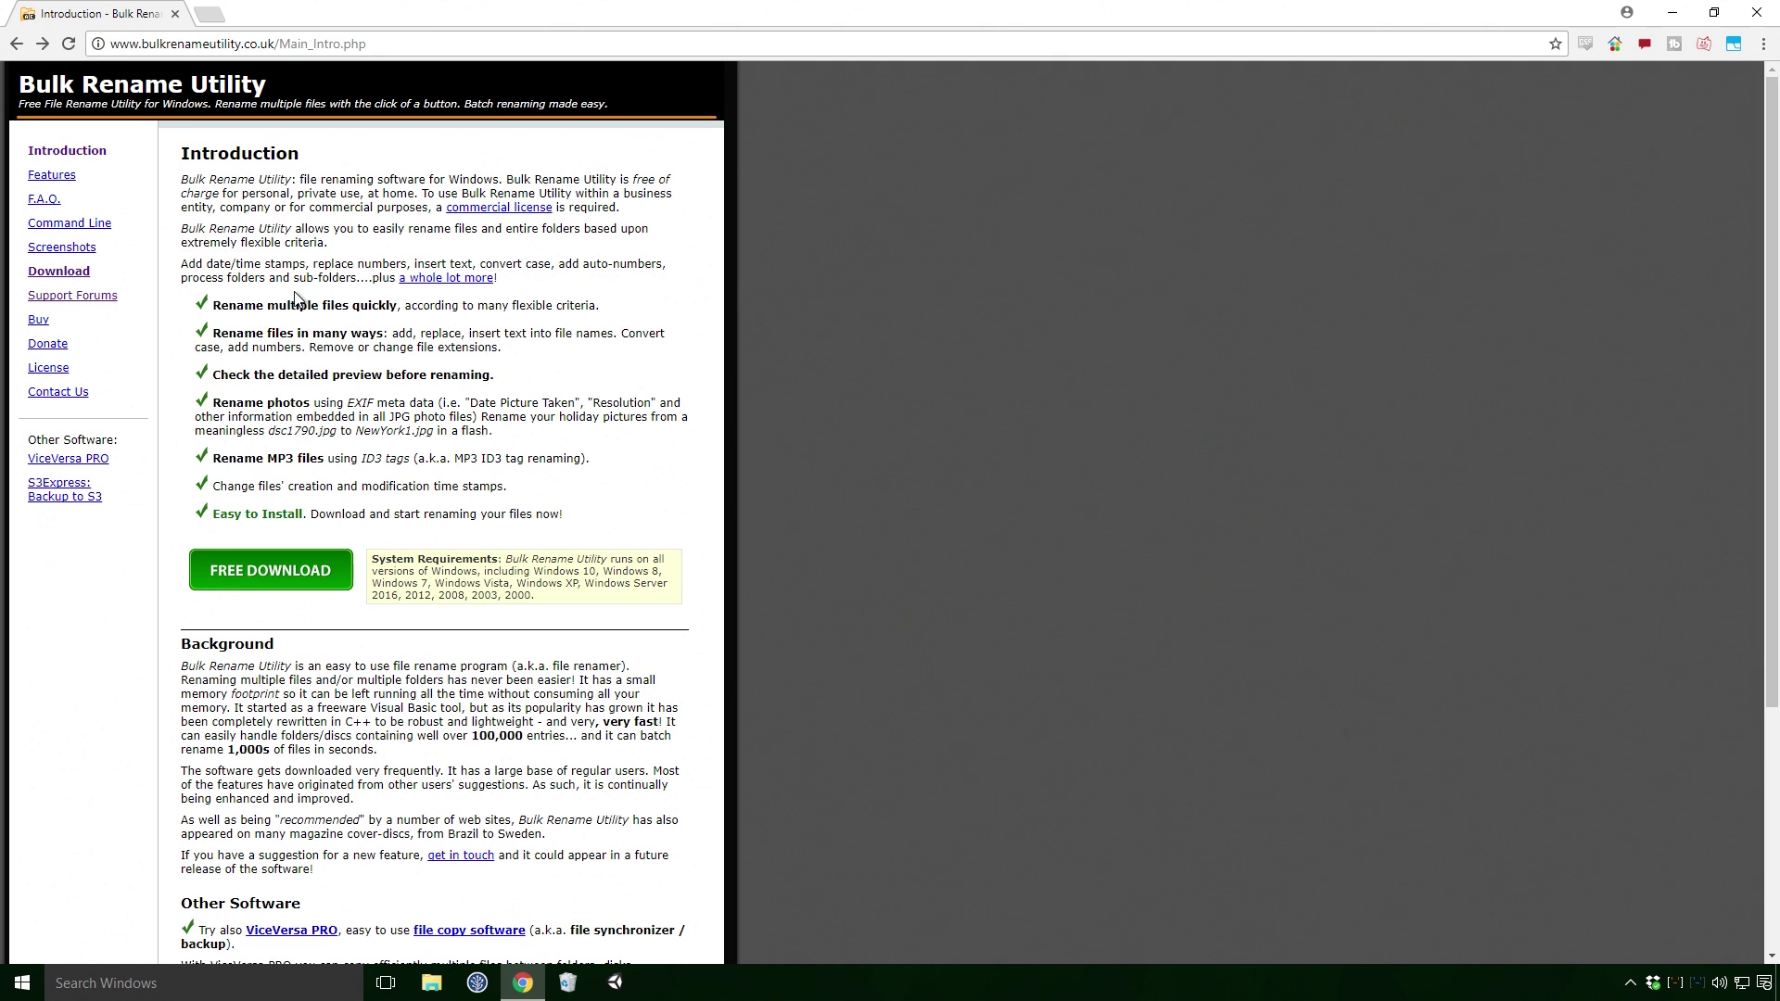
pyautogui.click(278, 568)
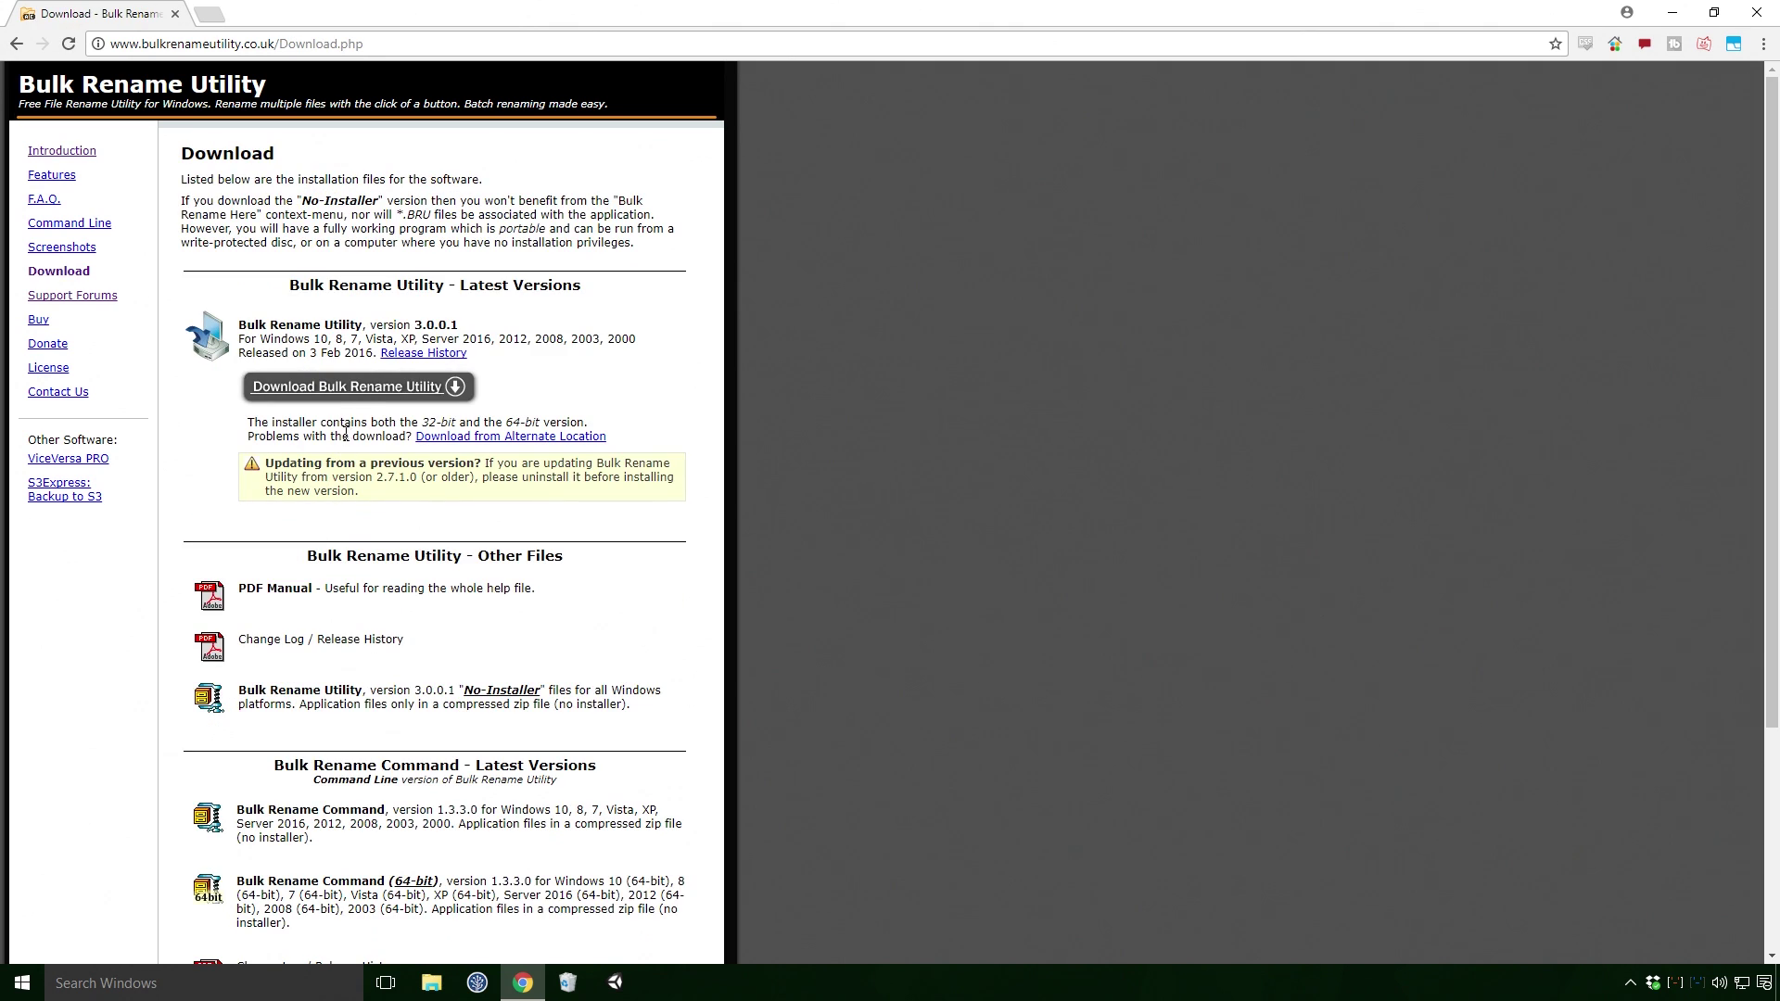
pyautogui.click(361, 396)
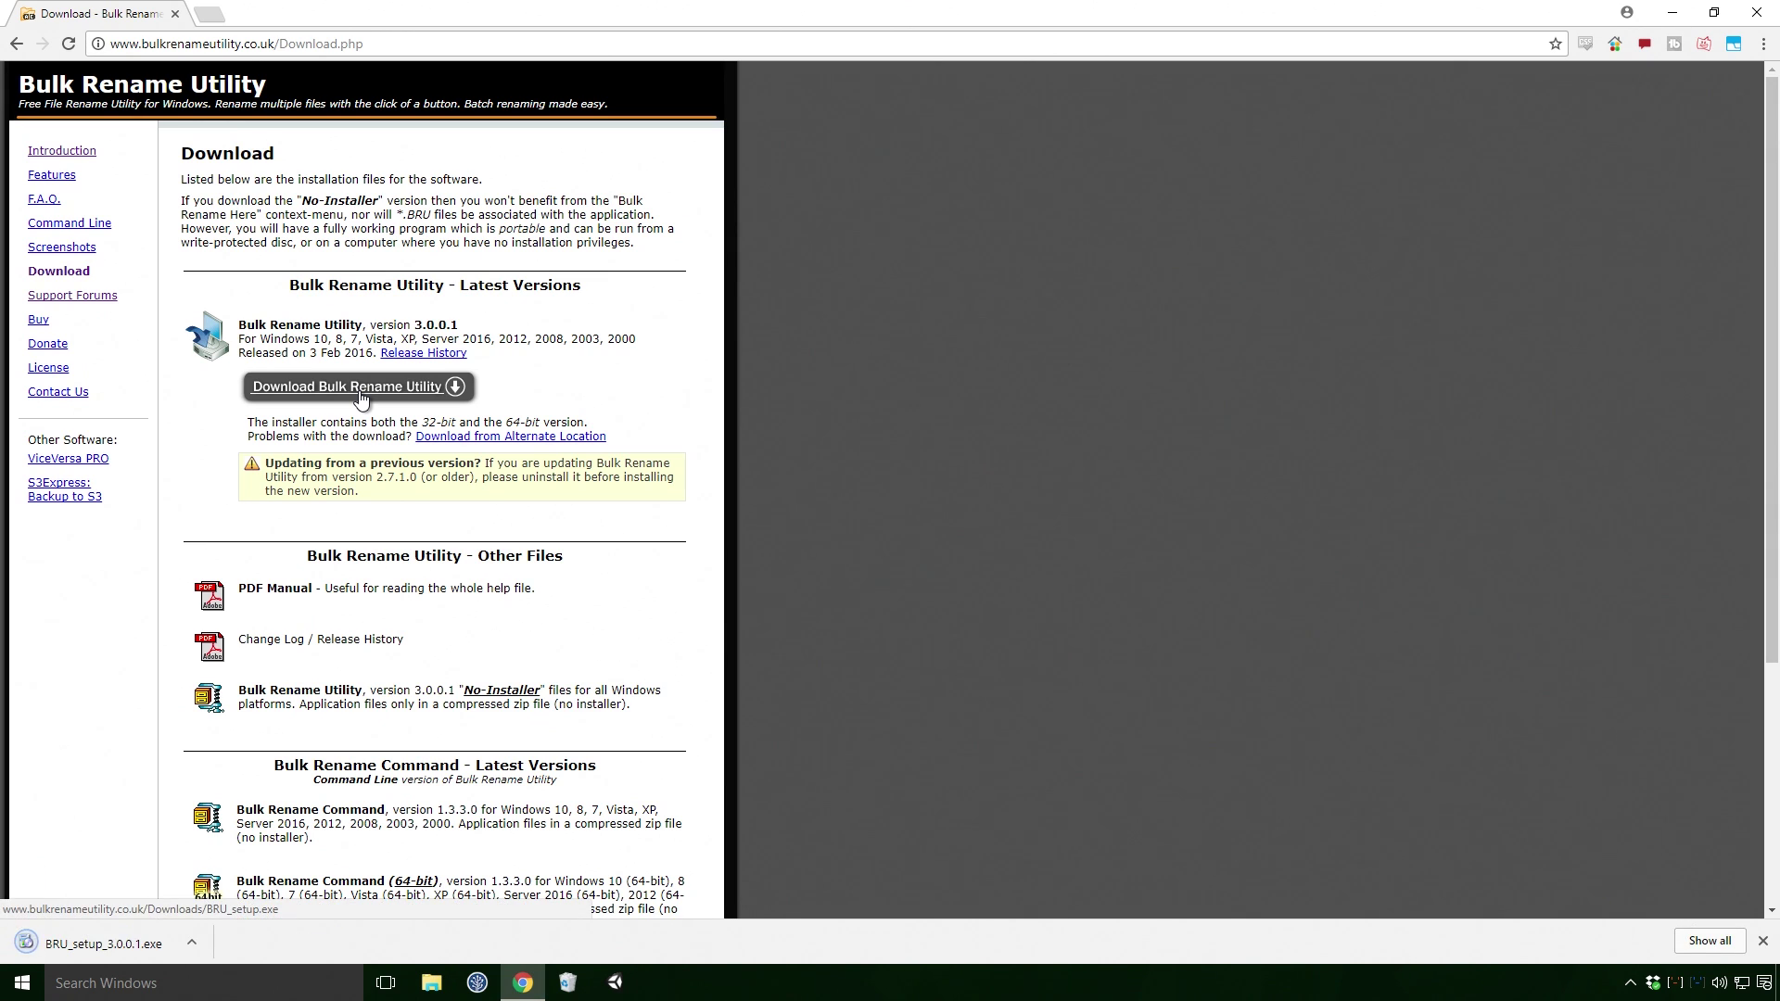
pyautogui.click(118, 939)
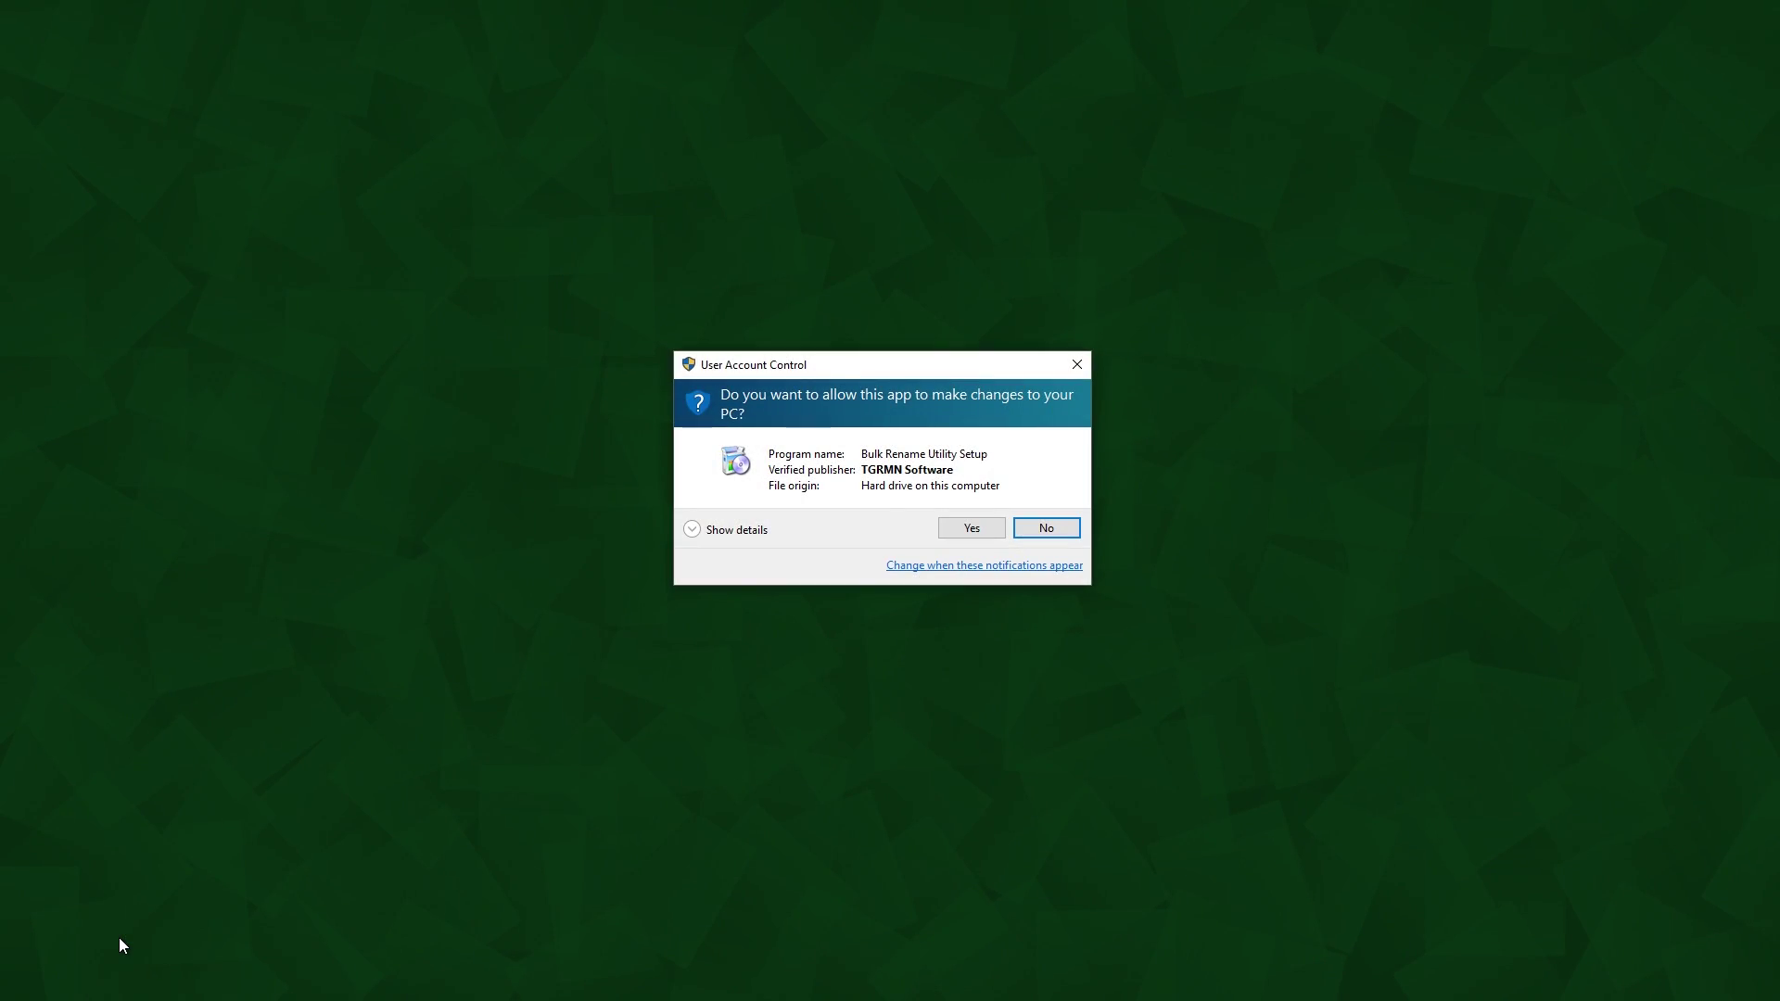
# - Approve the UAC prompt and install with the default location, Explorer extension and samples, then finish
pyautogui.click(958, 528)
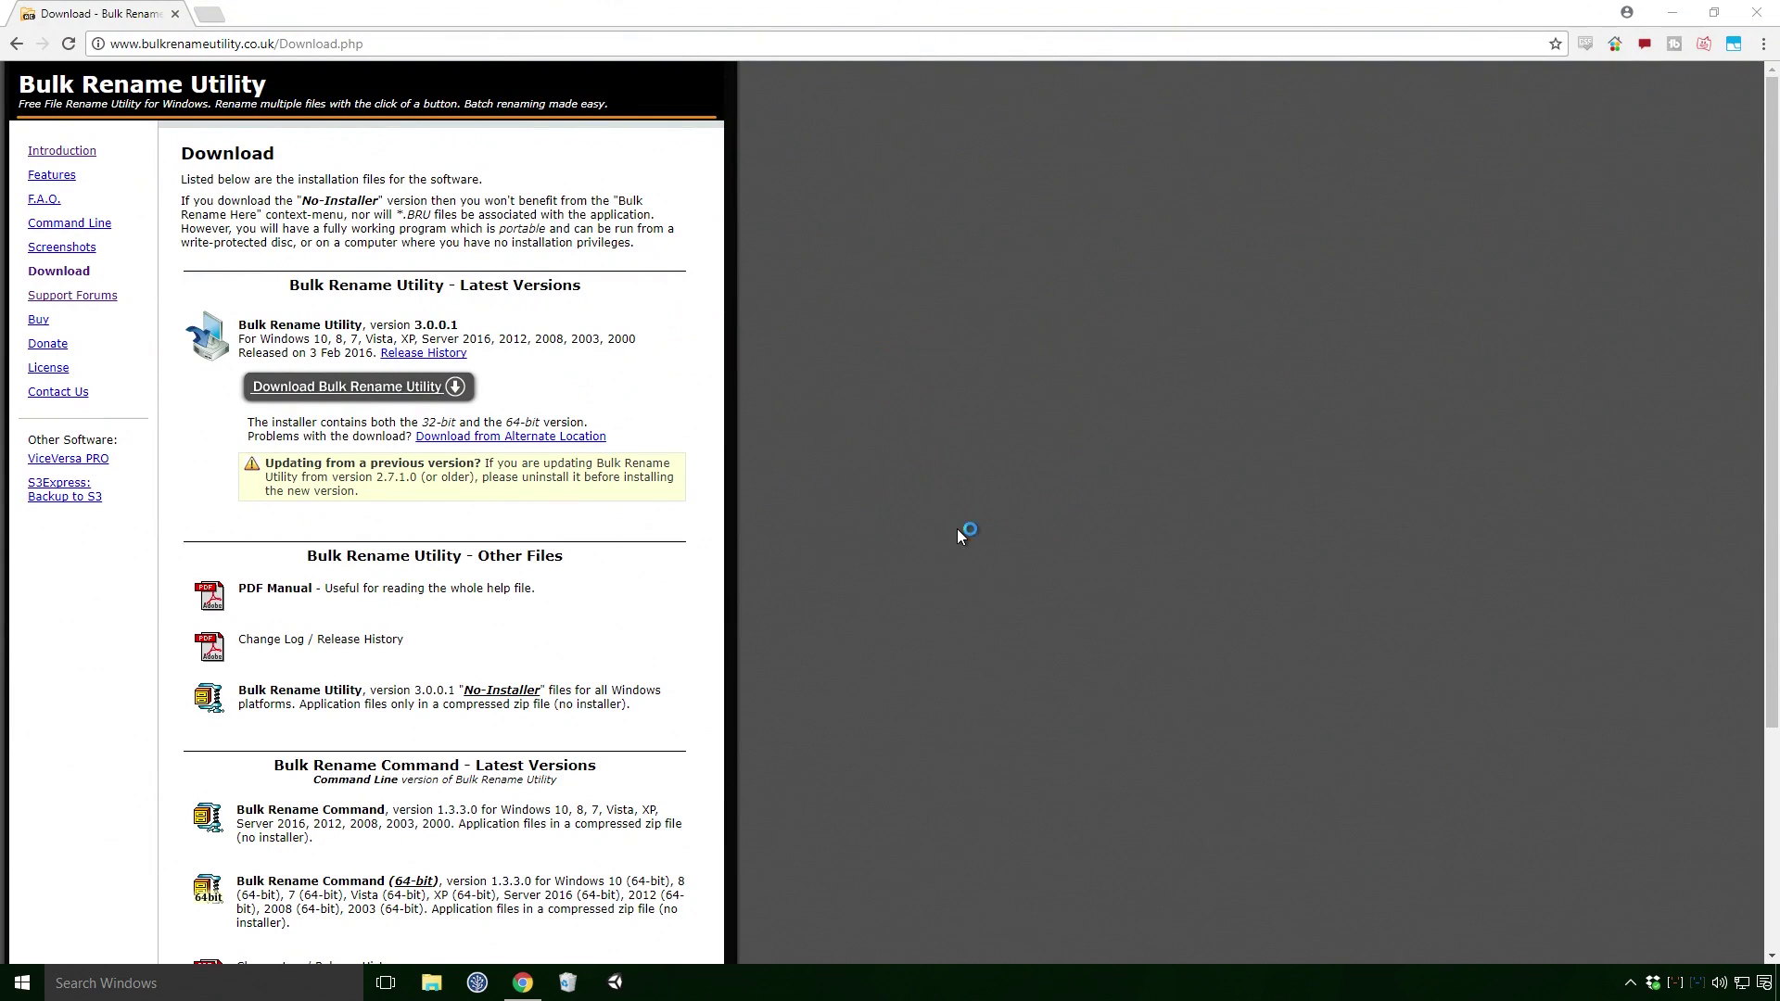
pyautogui.click(982, 638)
pyautogui.click(993, 638)
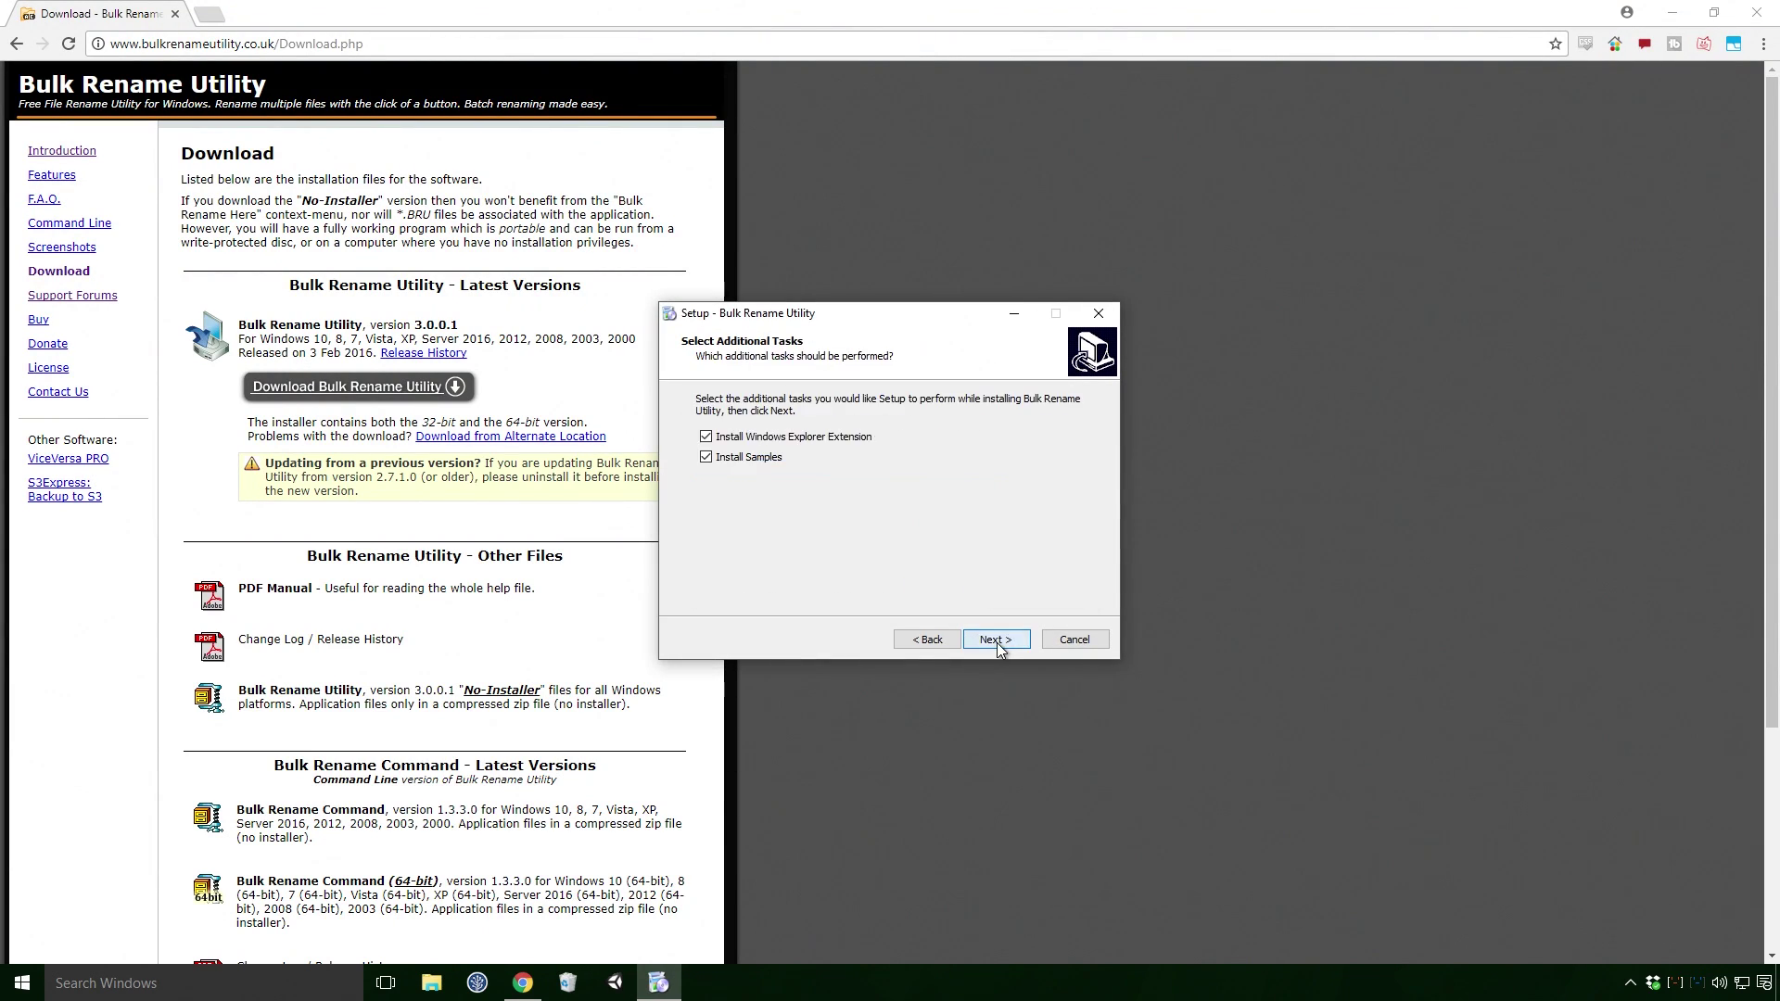
pyautogui.click(996, 639)
pyautogui.click(995, 639)
pyautogui.click(996, 640)
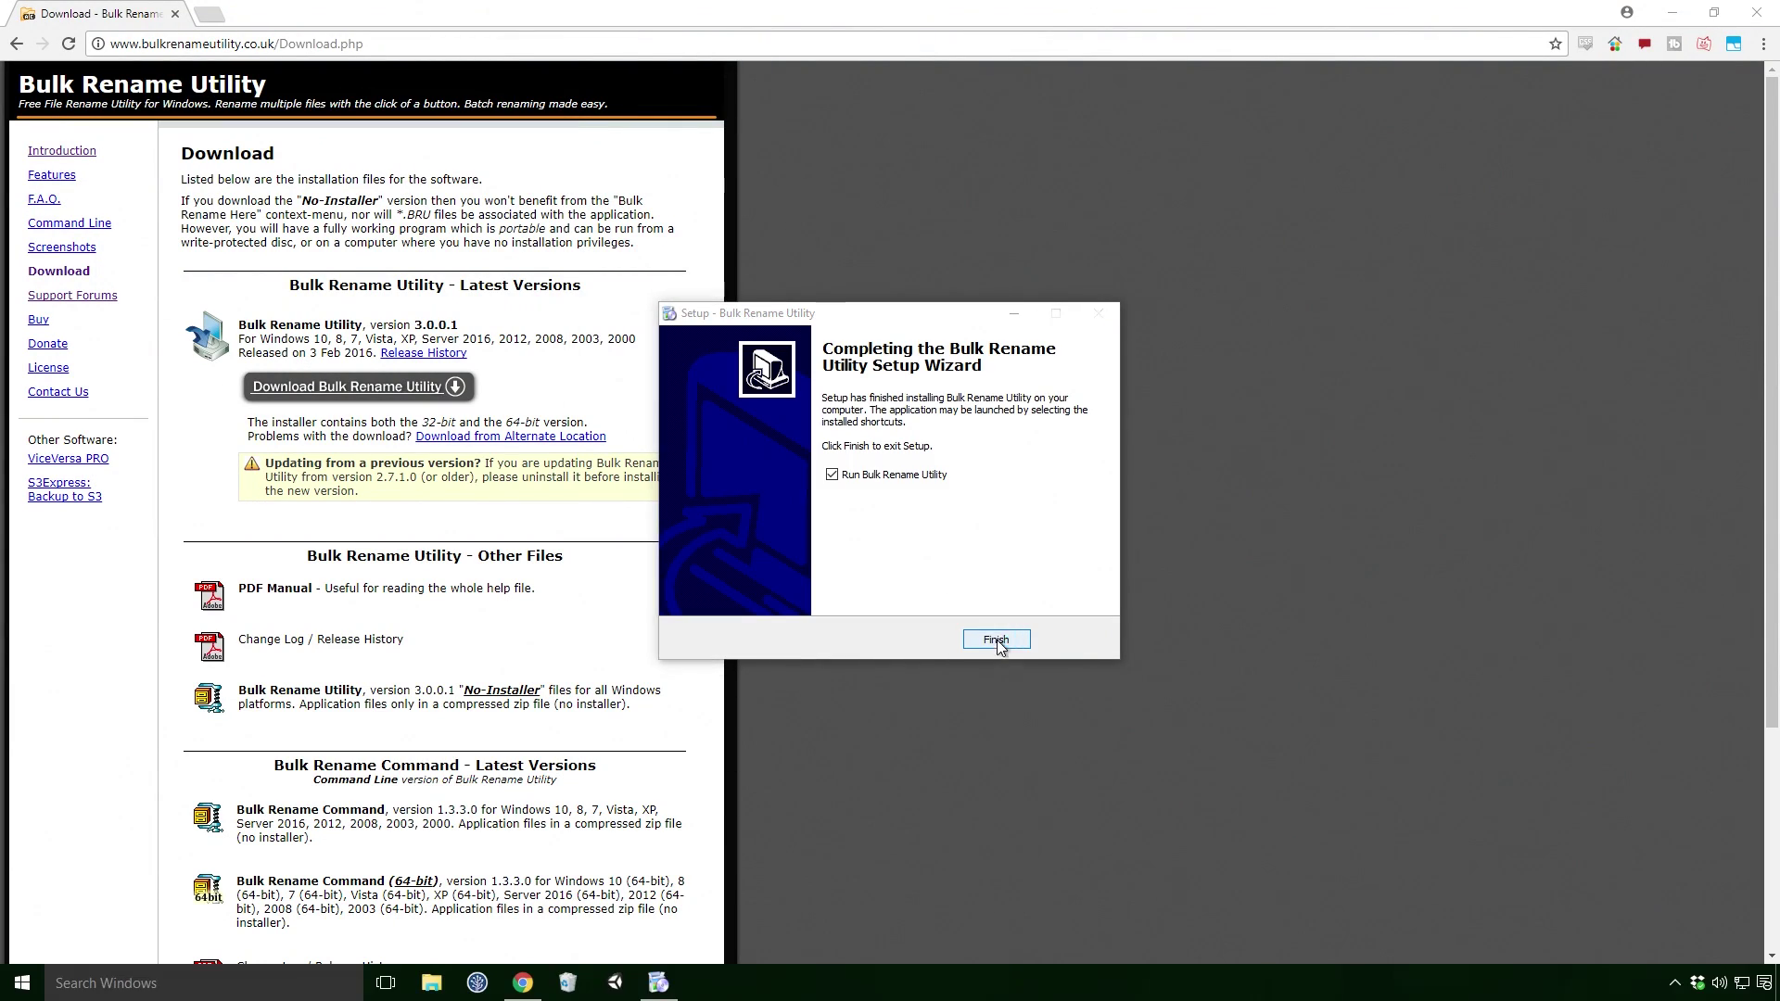
pyautogui.click(978, 634)
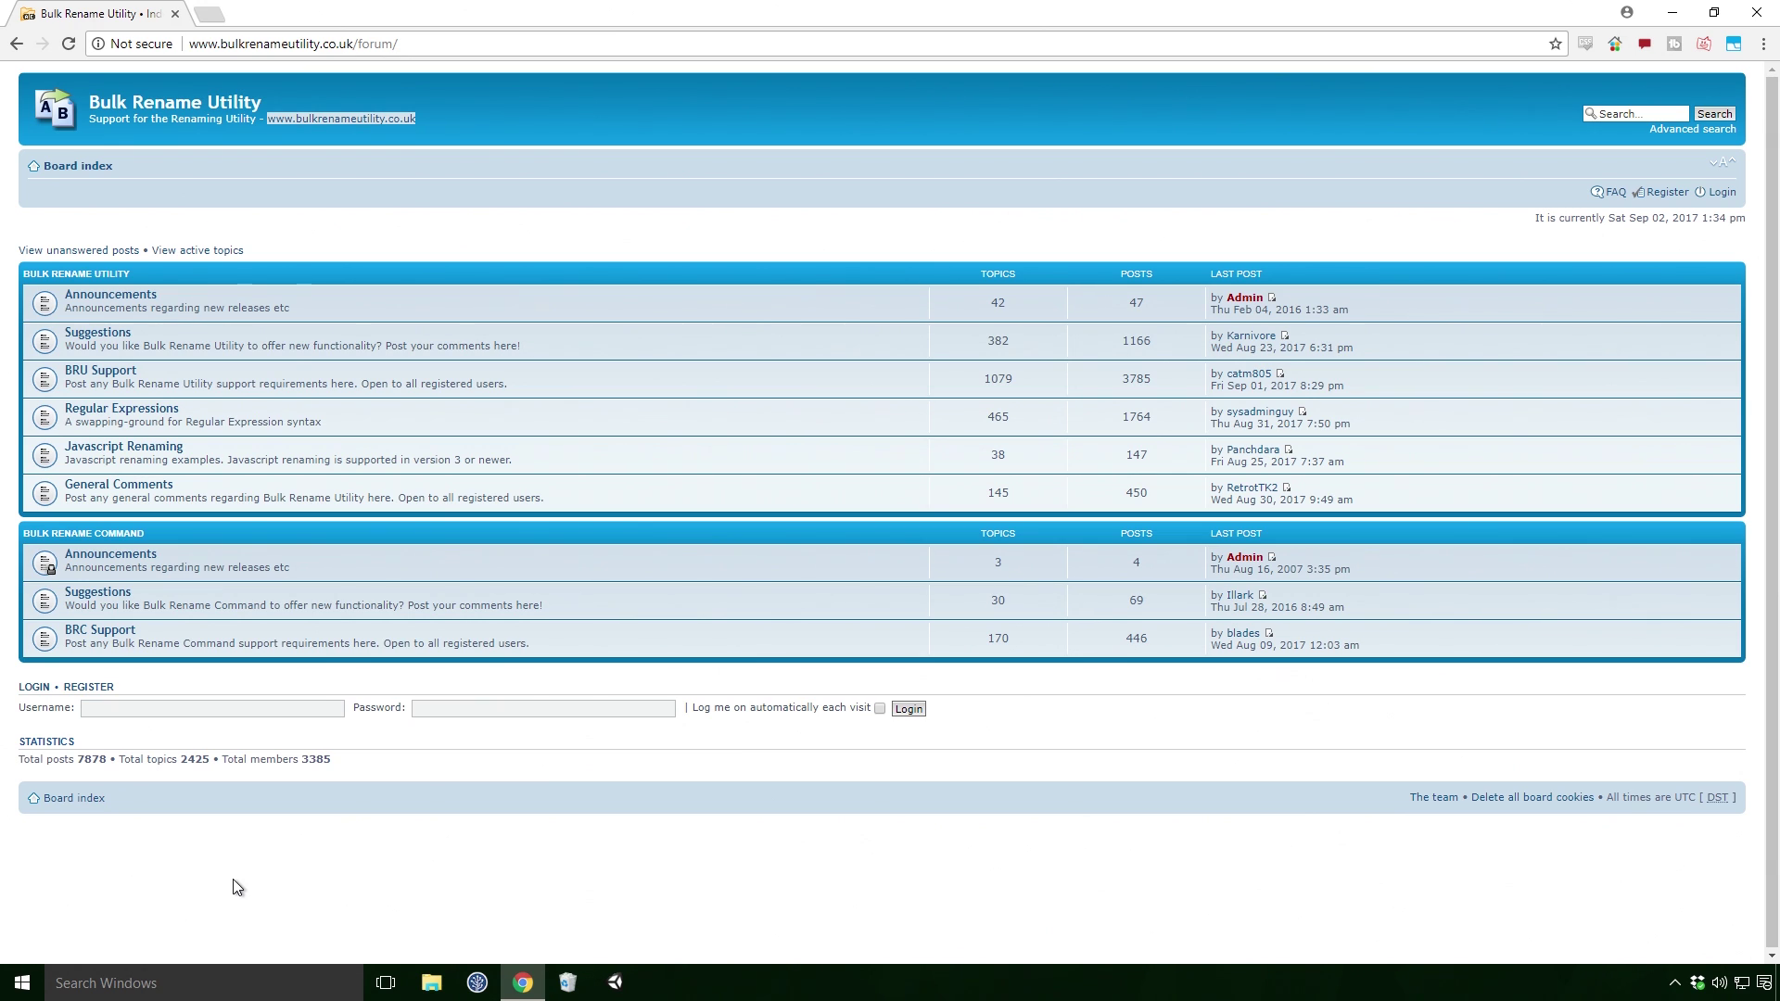
# - Browse the BRU Support forum's topic list, briefly selecting a last poster's name
pyautogui.click(101, 370)
pyautogui.scroll(-10, 100, 380)
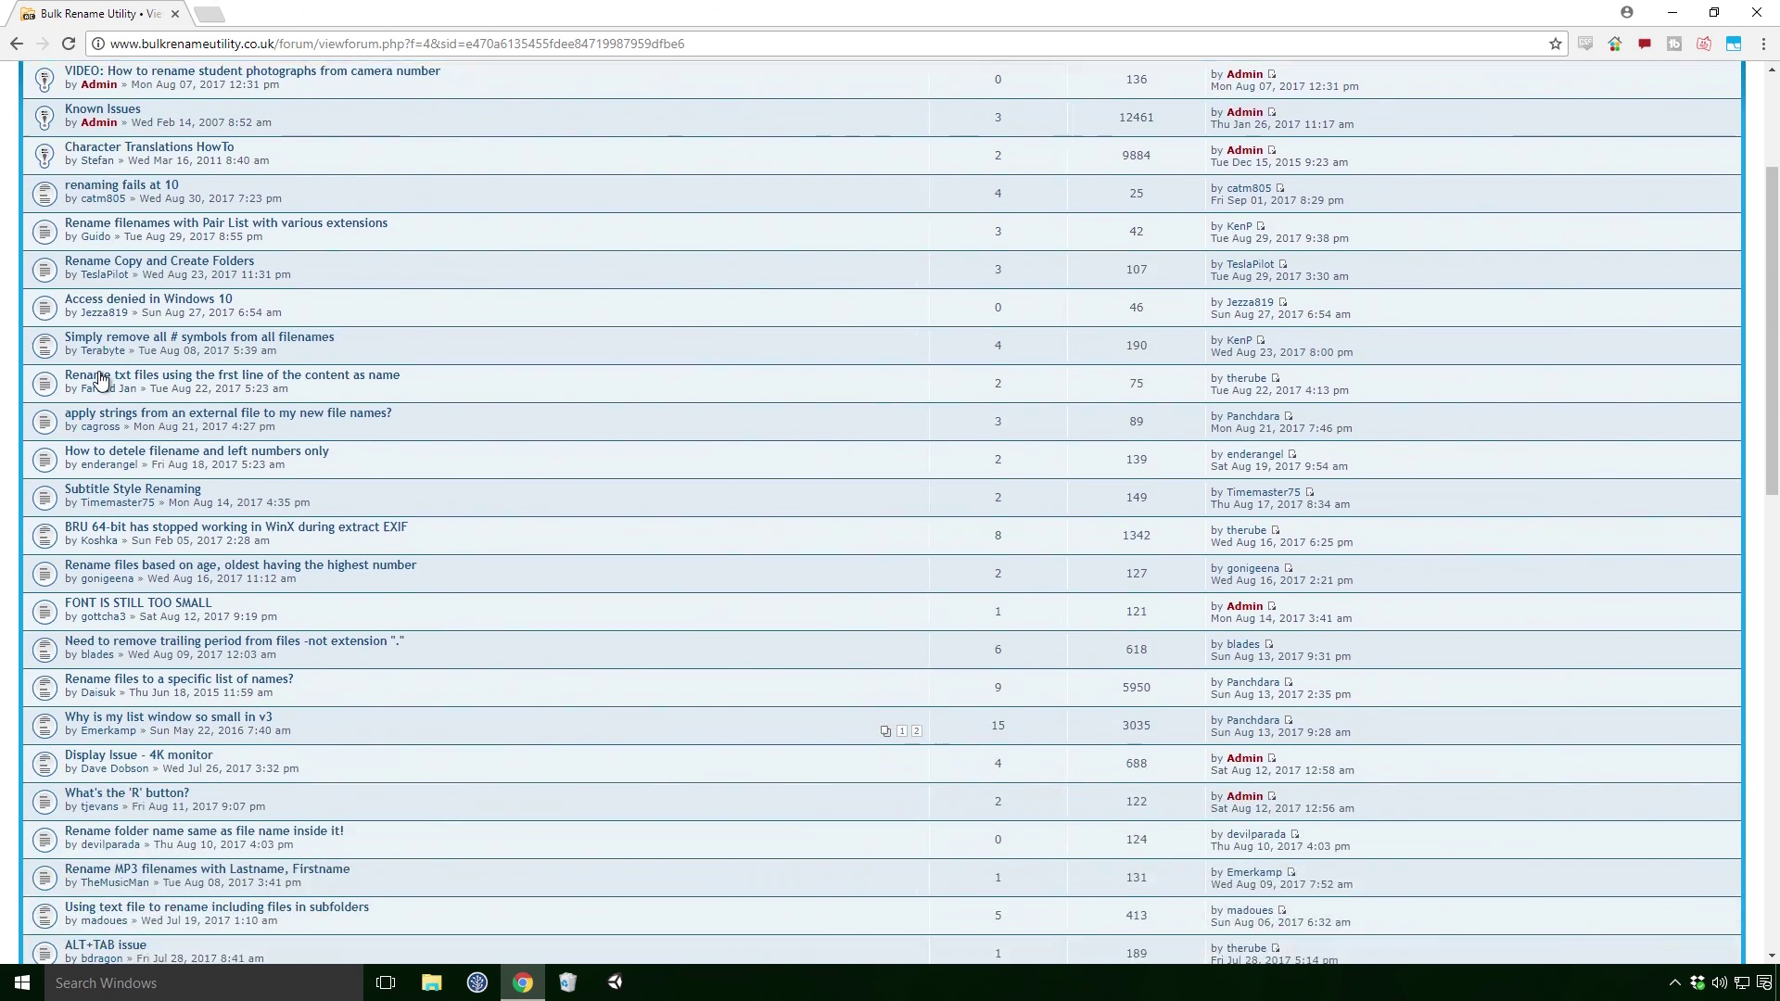
pyautogui.scroll(-7, 100, 380)
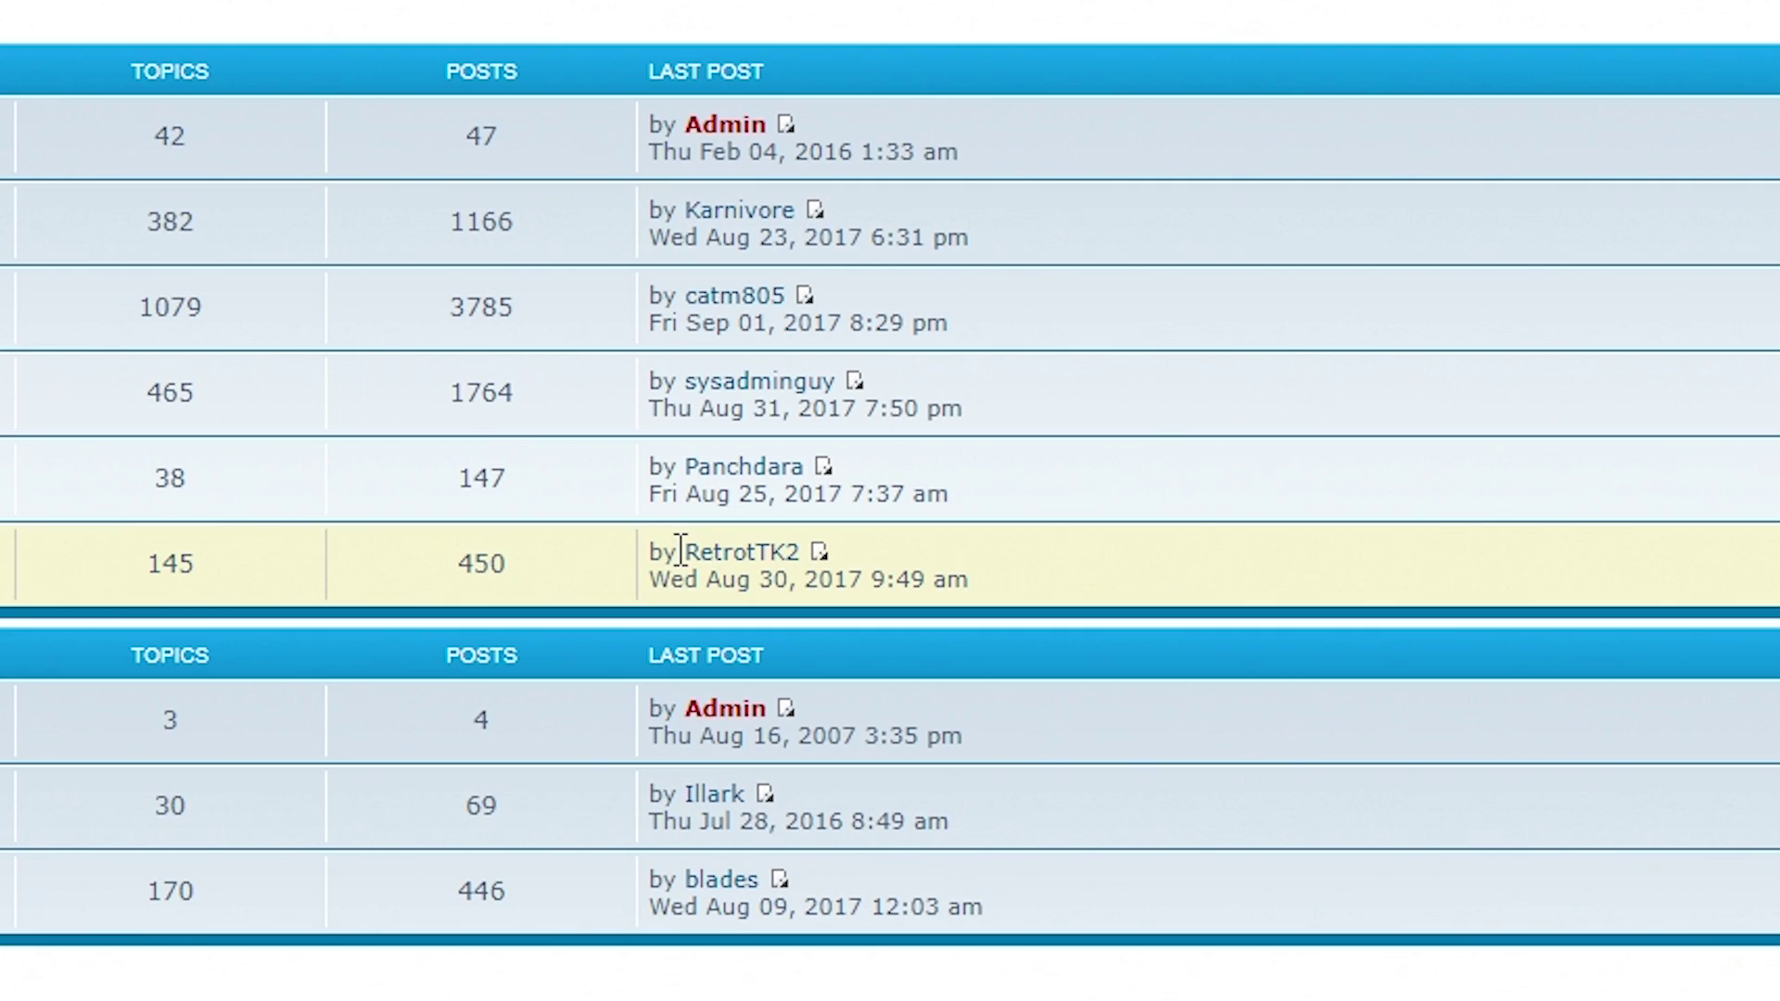
pyautogui.moveTo(683, 552); pyautogui.dragTo(804, 560)
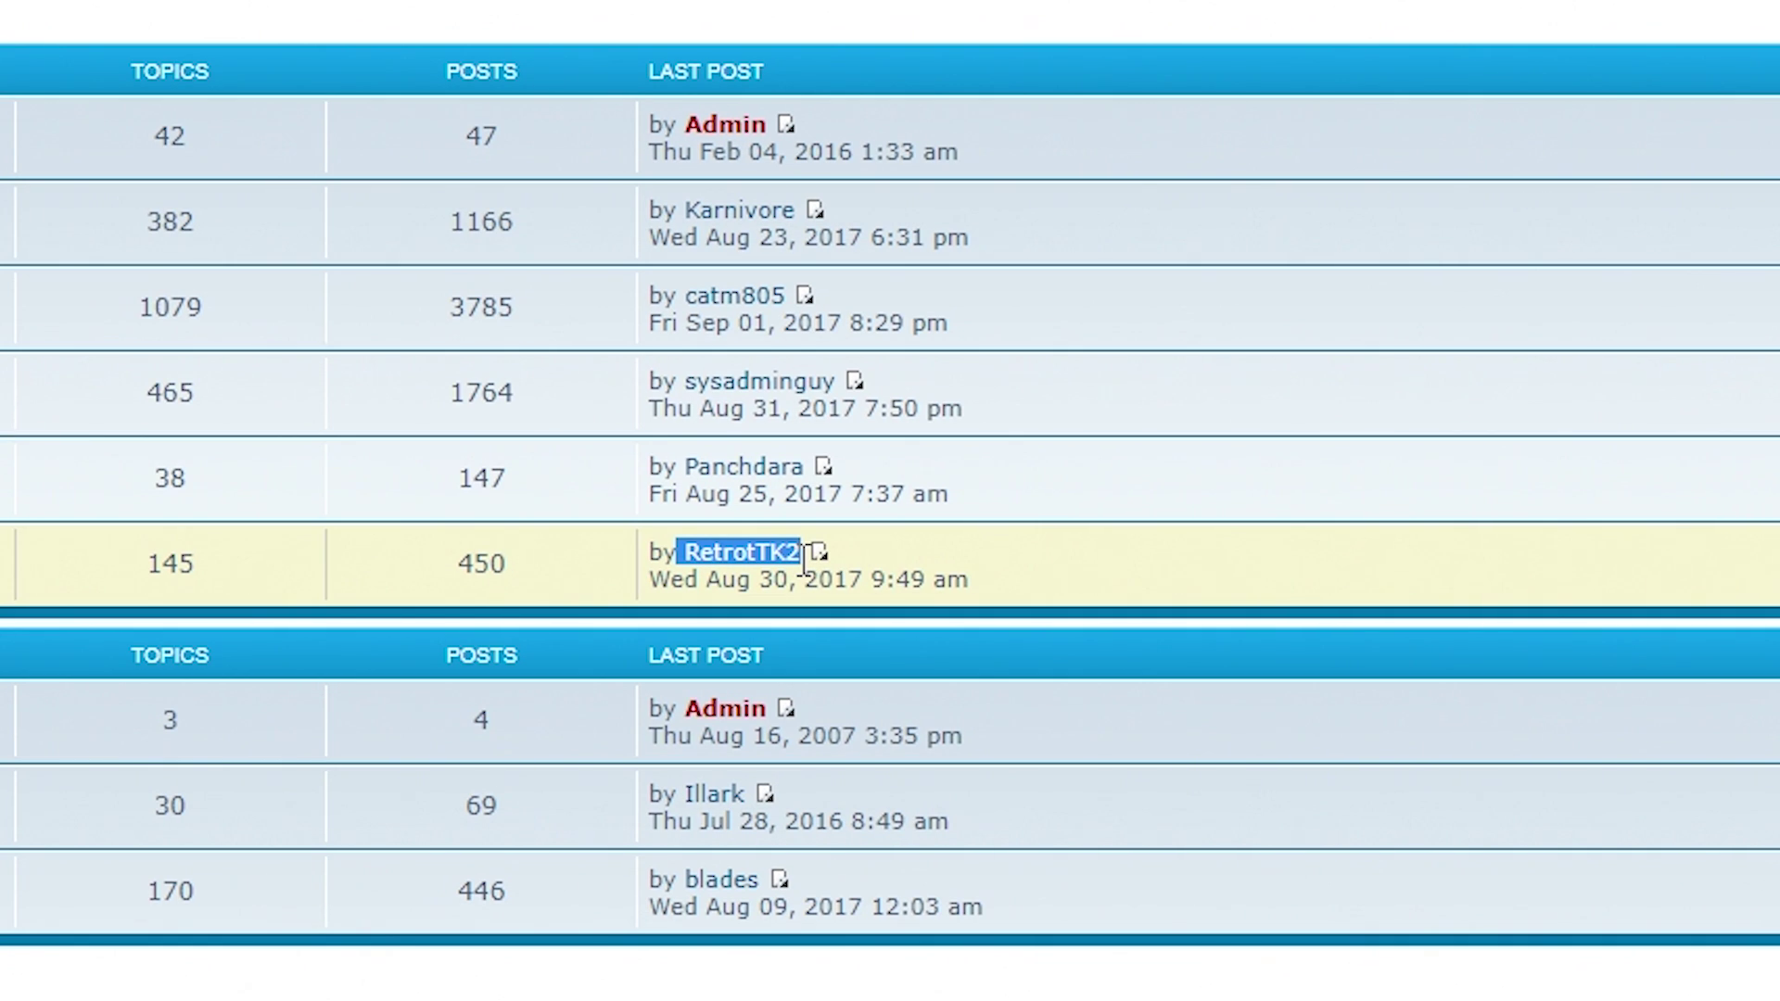
pyautogui.click(804, 561)
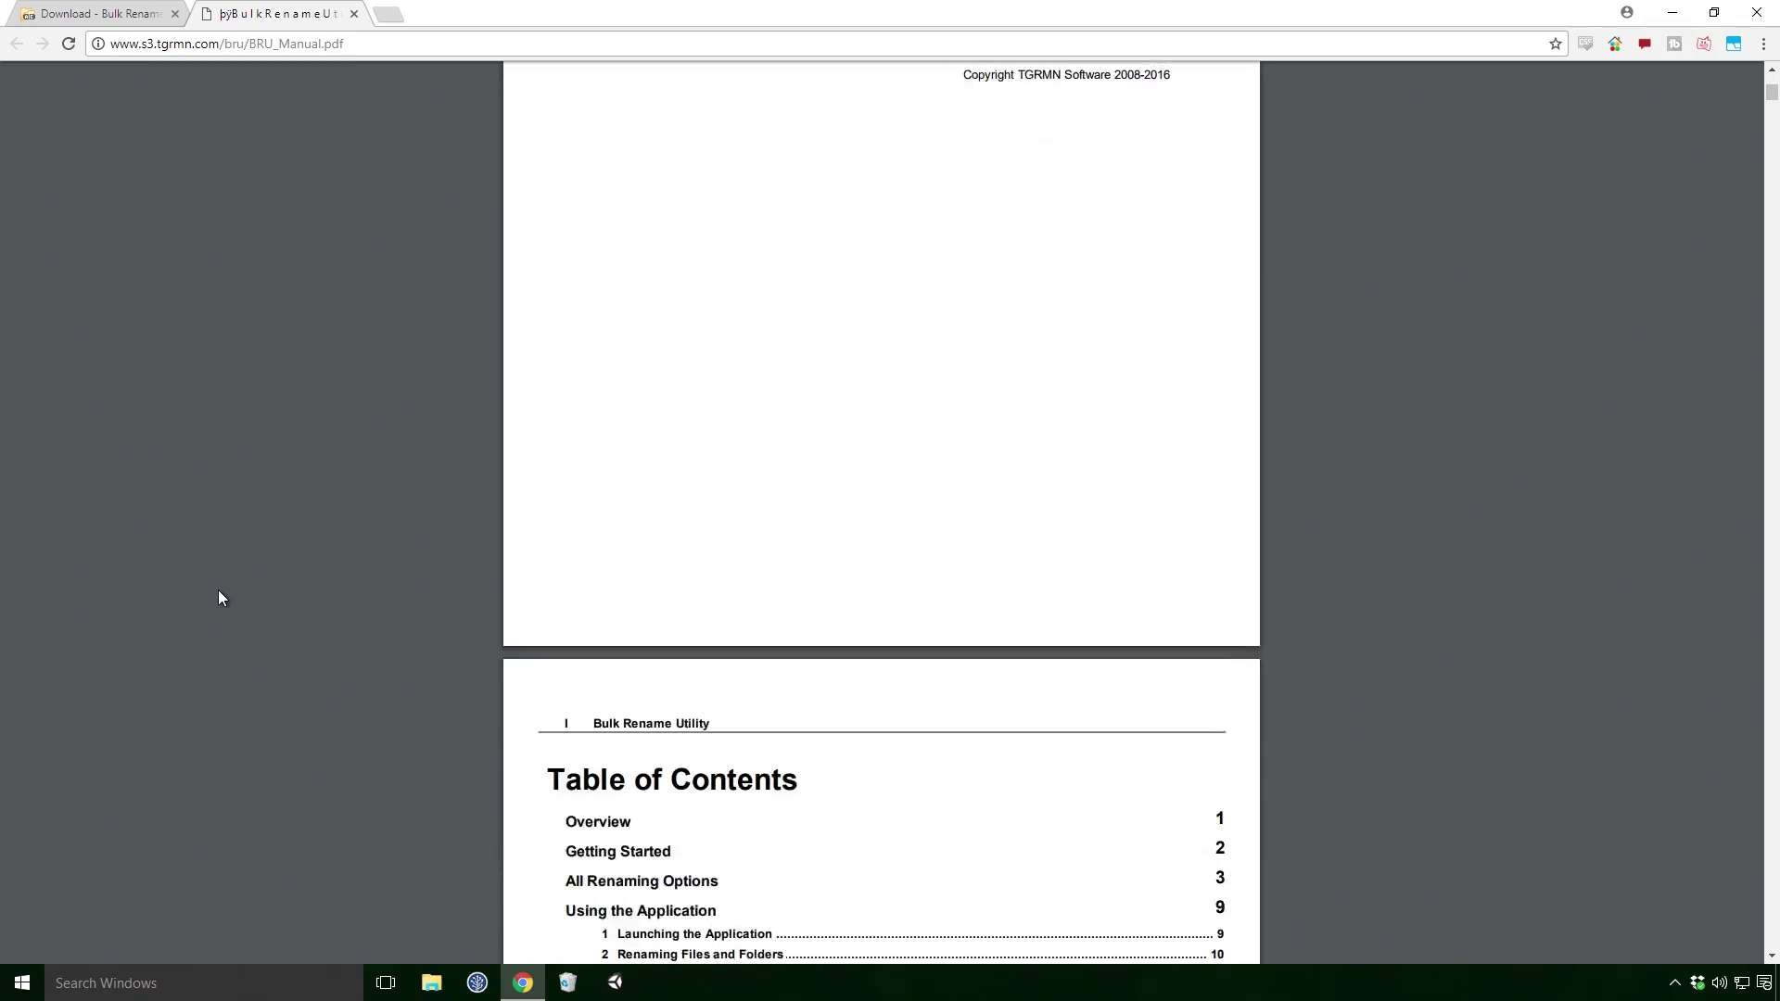
# - Scroll through the PDF manual's renaming option sections
pyautogui.scroll(-15, 219, 593)
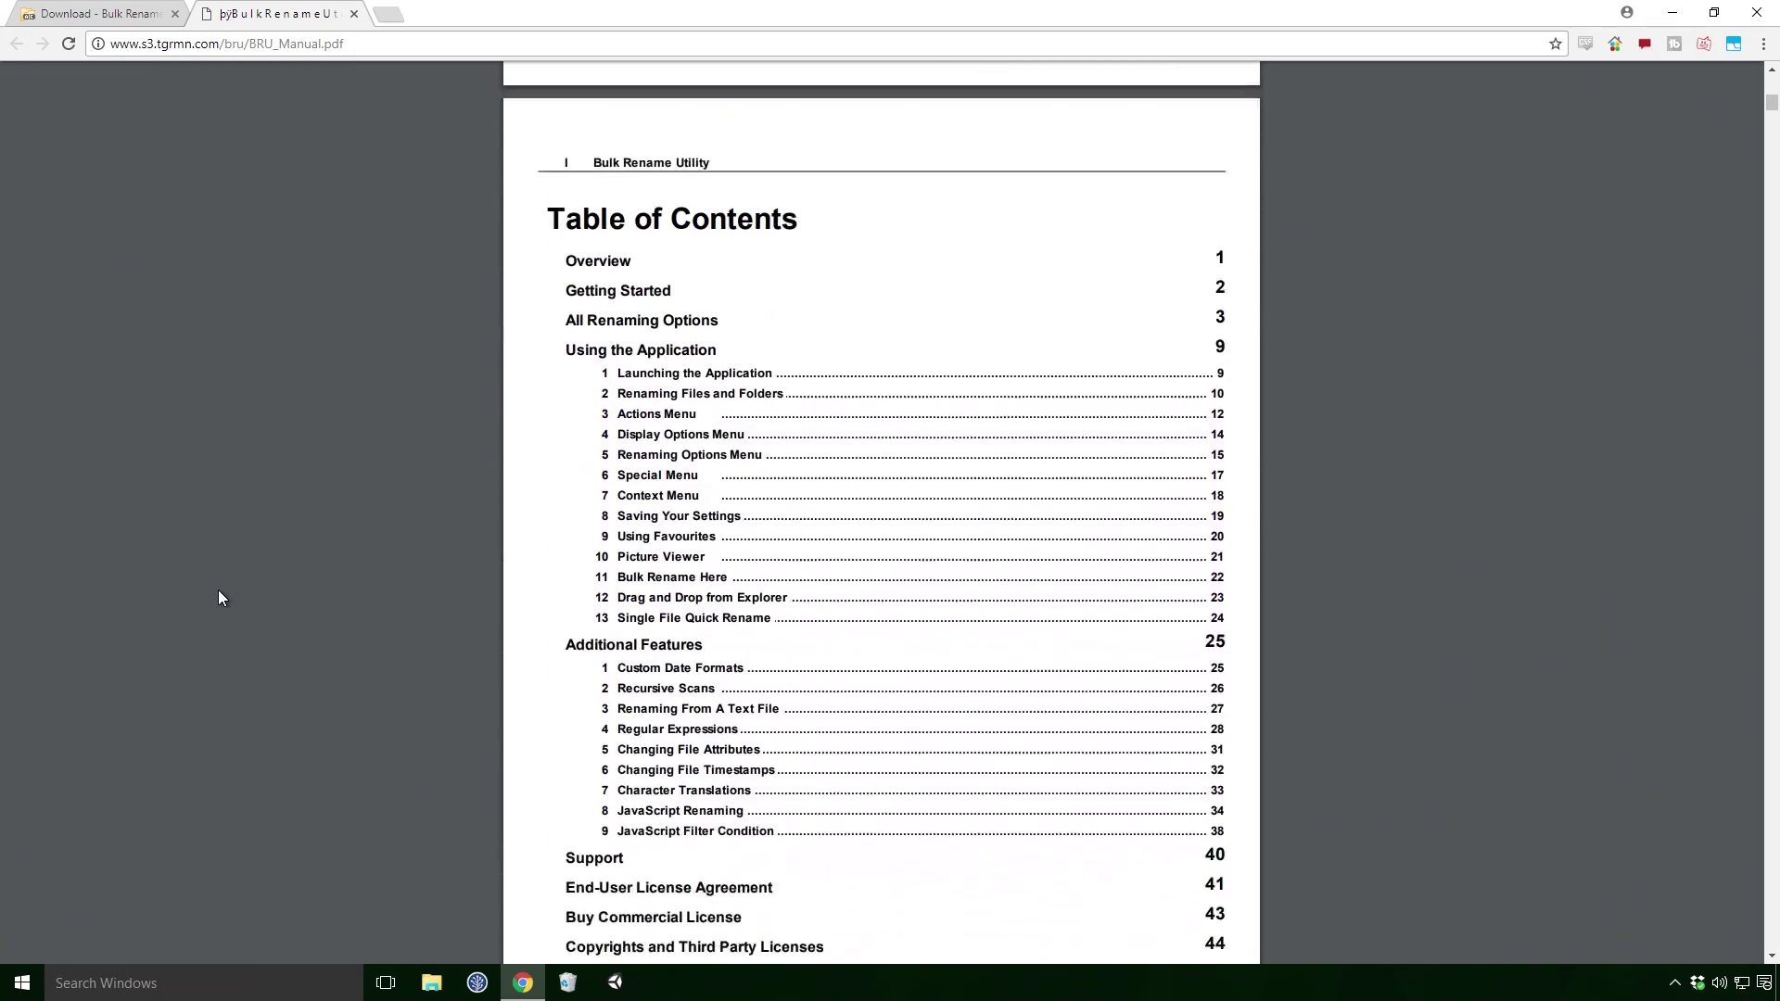
pyautogui.scroll(-15, 219, 592)
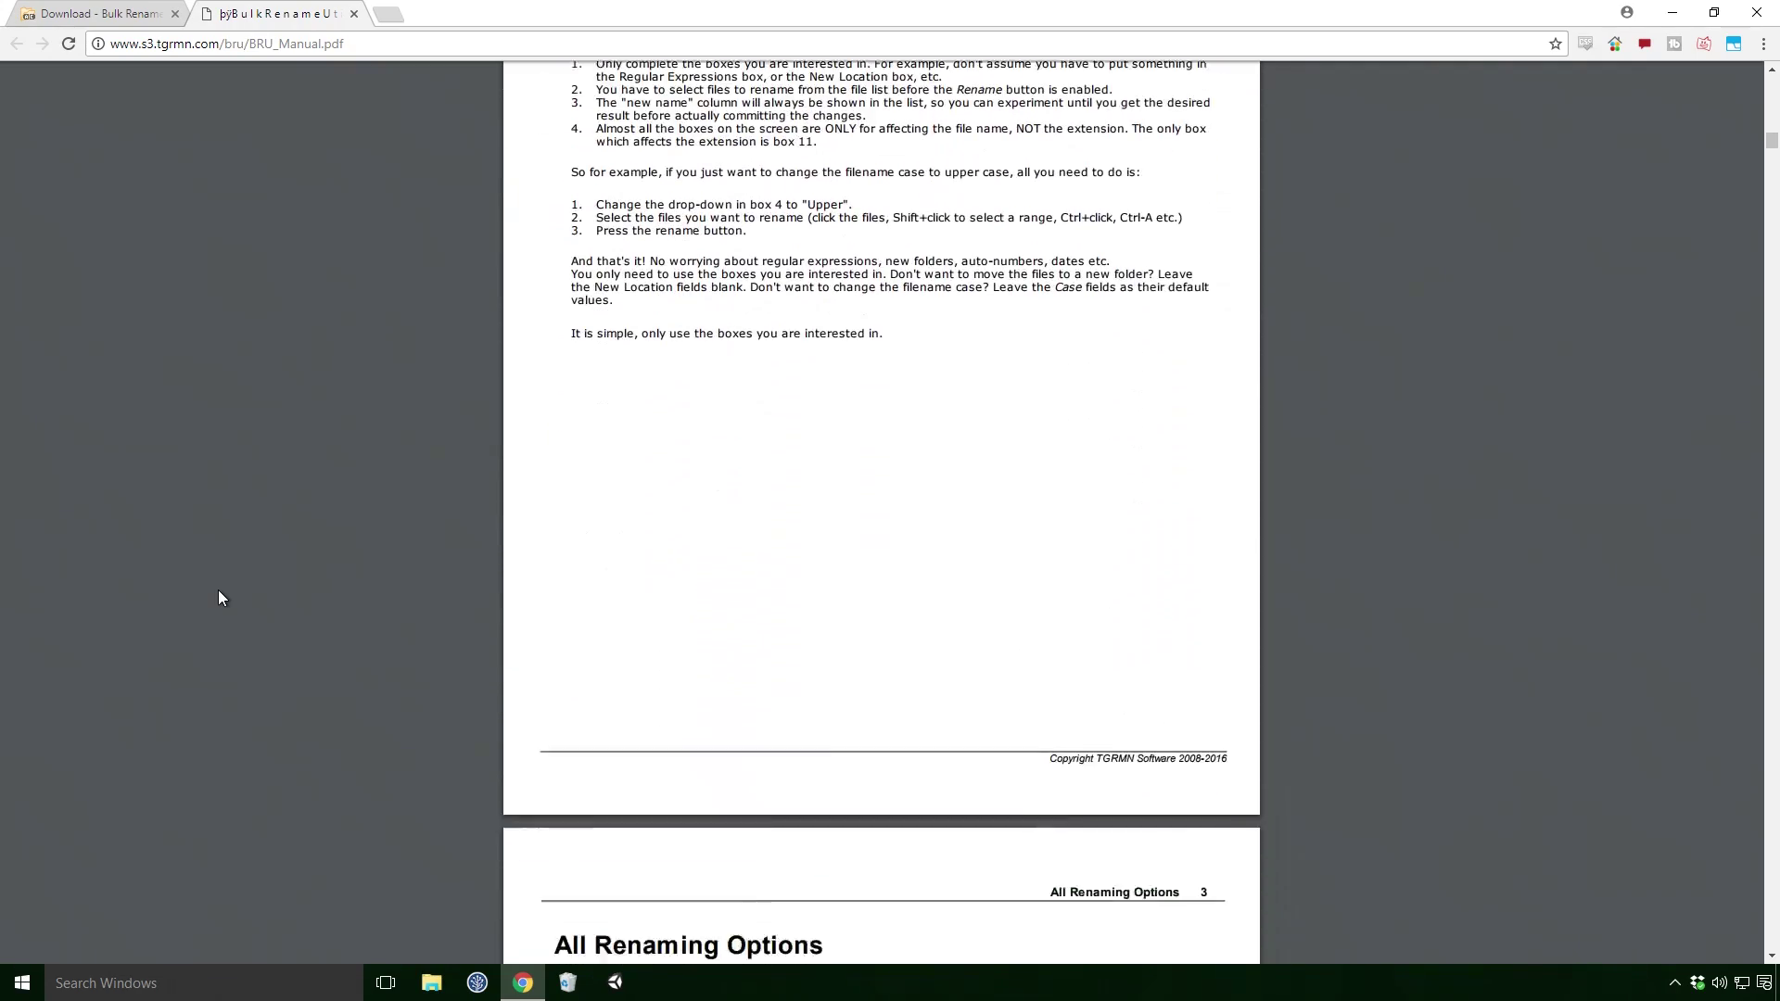
pyautogui.scroll(-15, 219, 598)
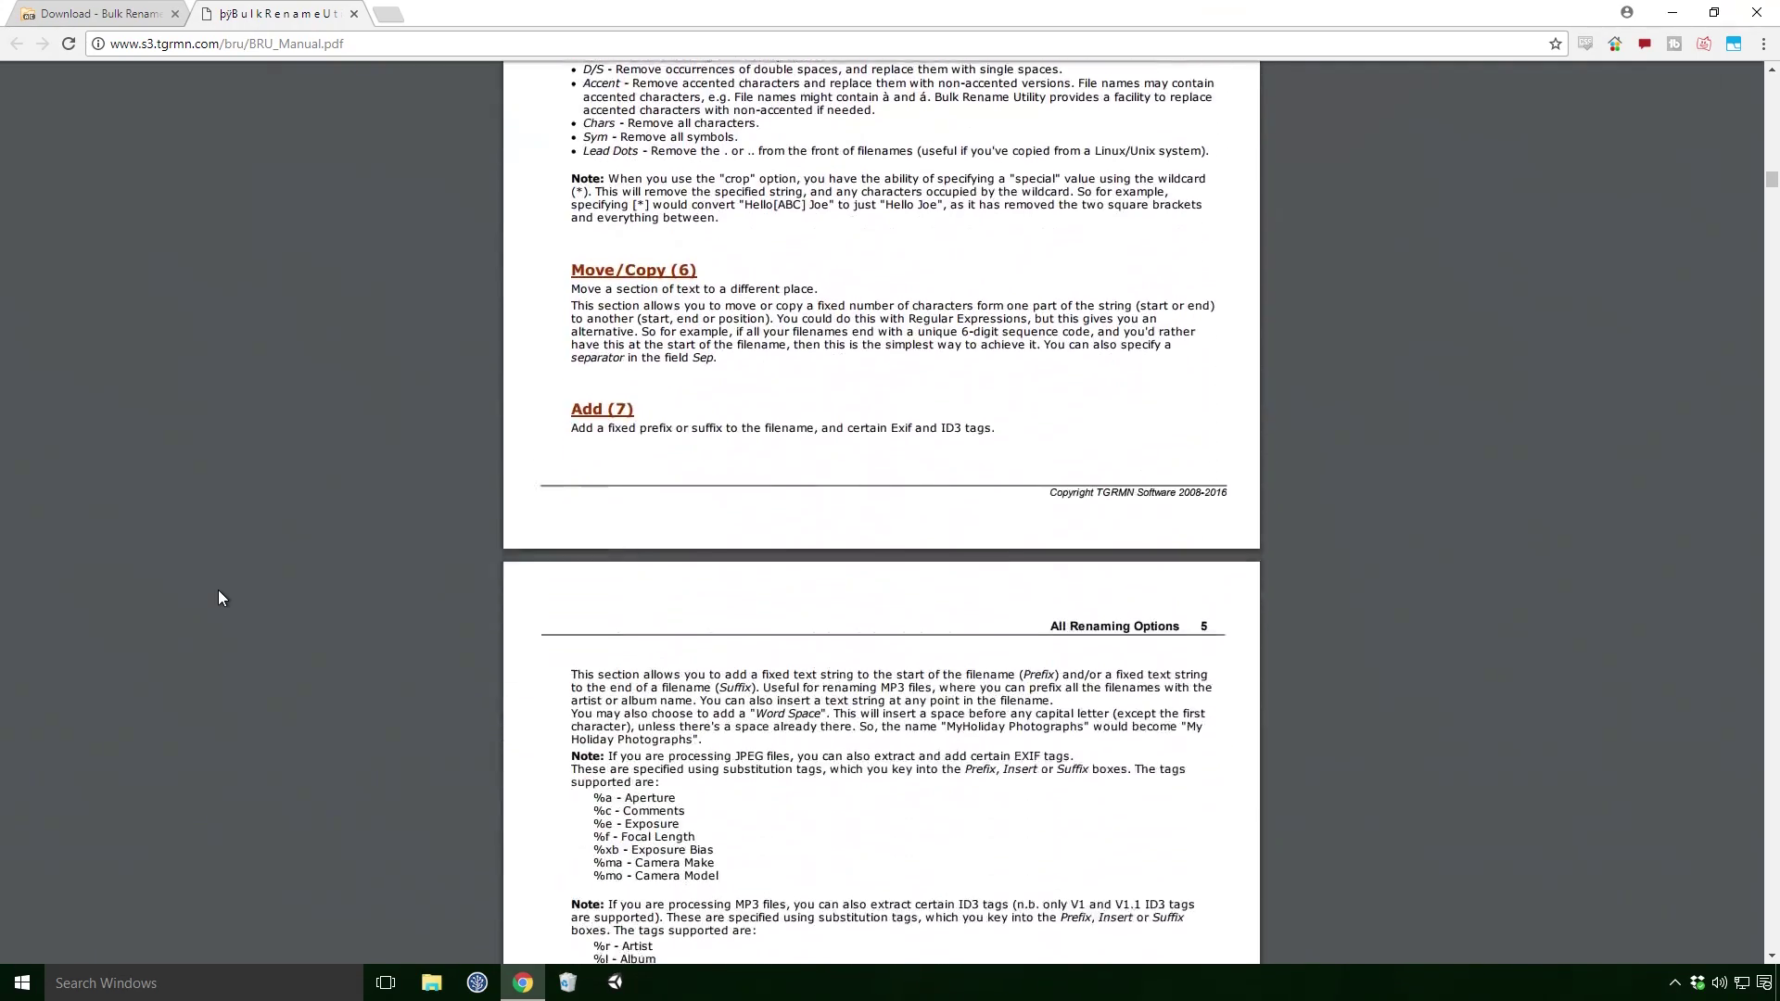
pyautogui.scroll(-12, 218, 598)
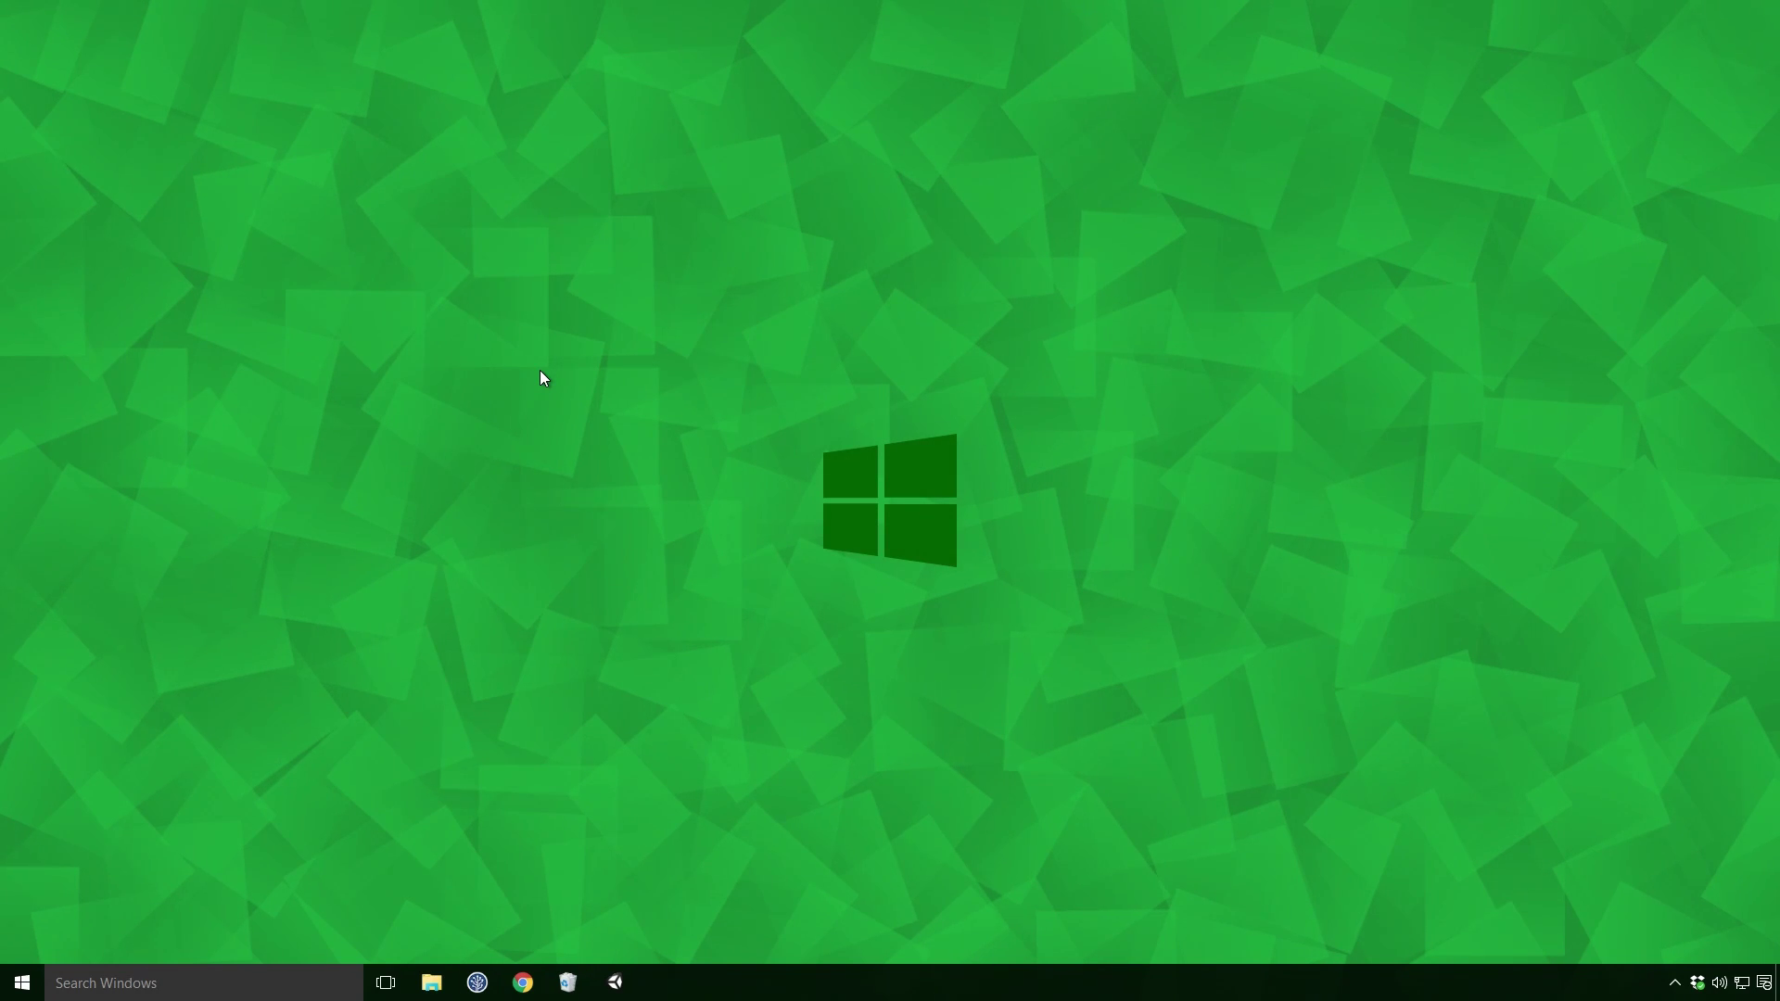
# - Launch Bulk Rename Utility from a 'bulk' Start search, then open it on New folder via Bulk Rename Here
pyautogui.click(185, 983)
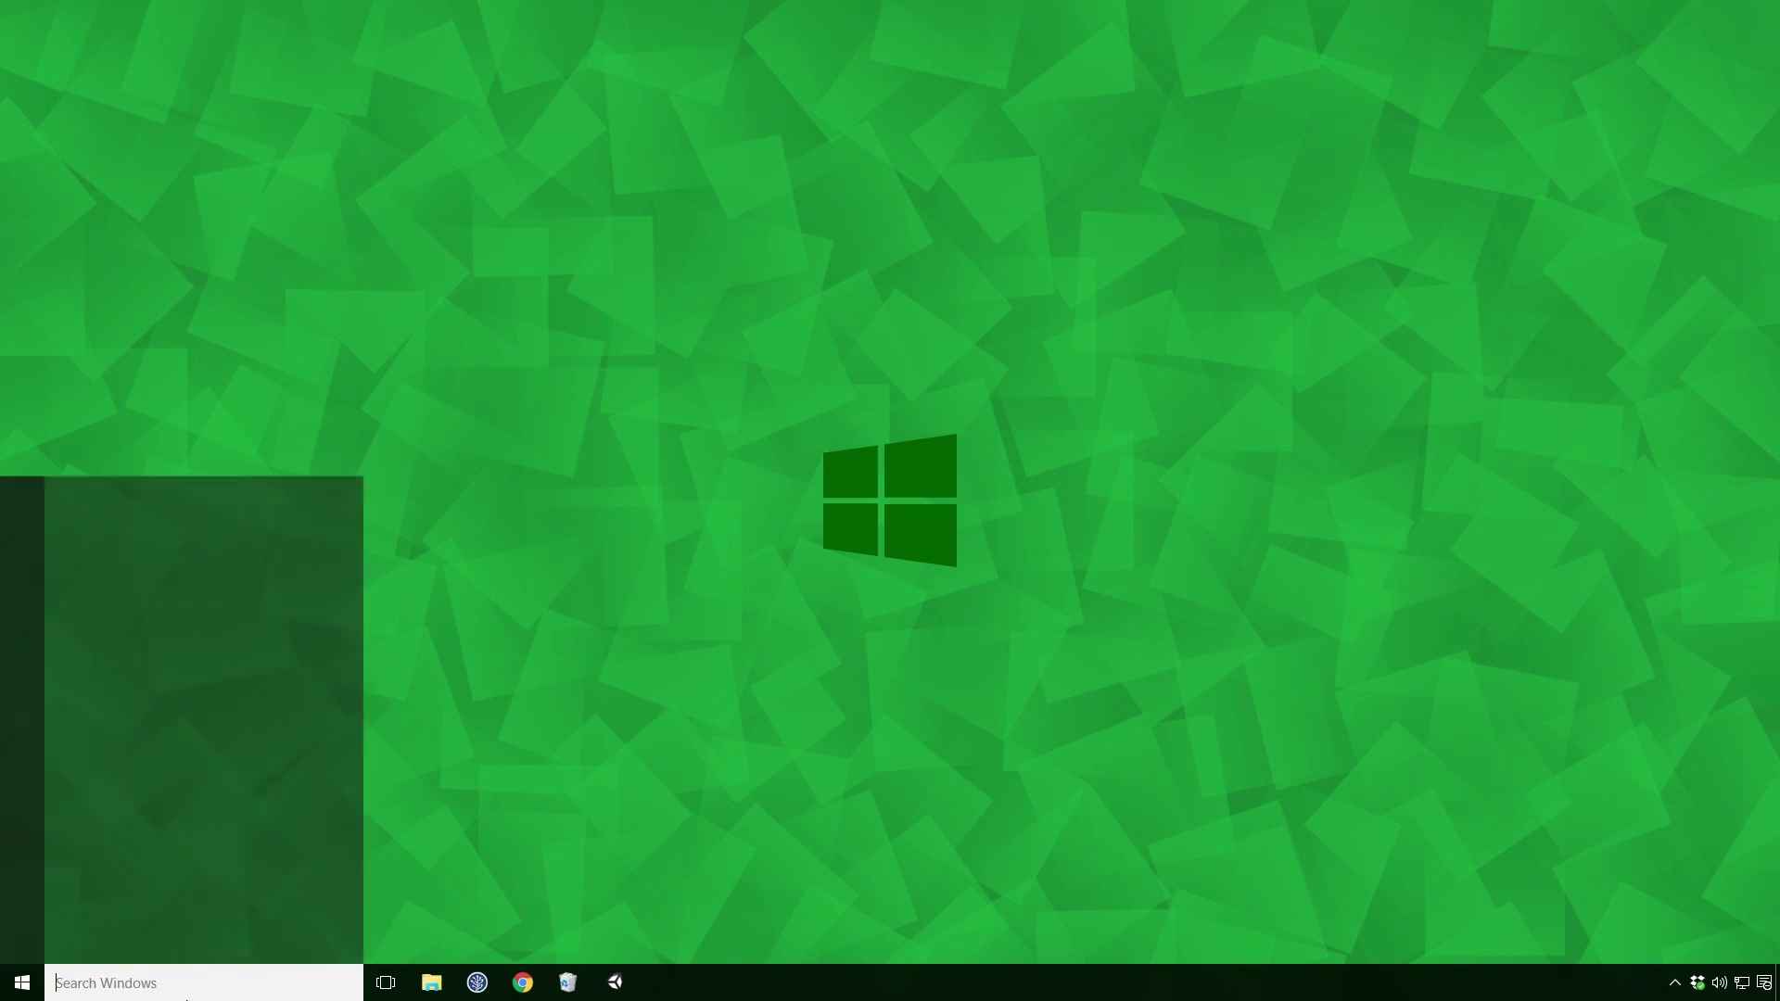
pyautogui.write('bulk')
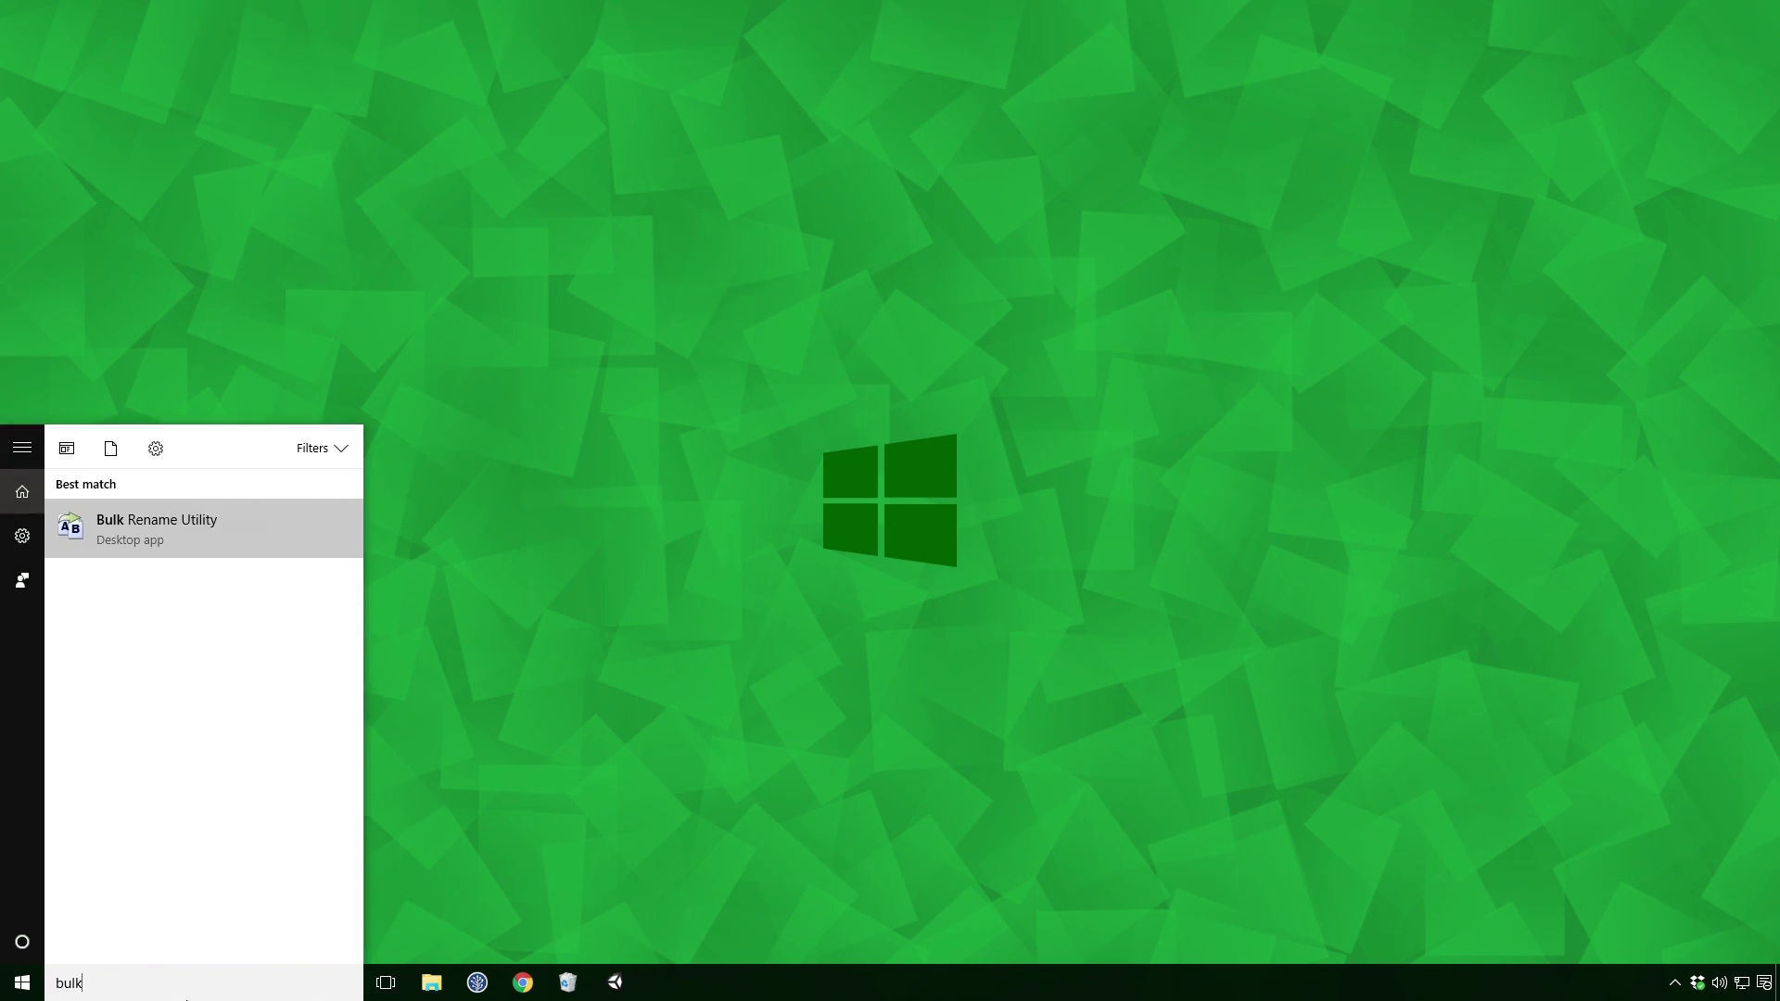
pyautogui.press('Return')
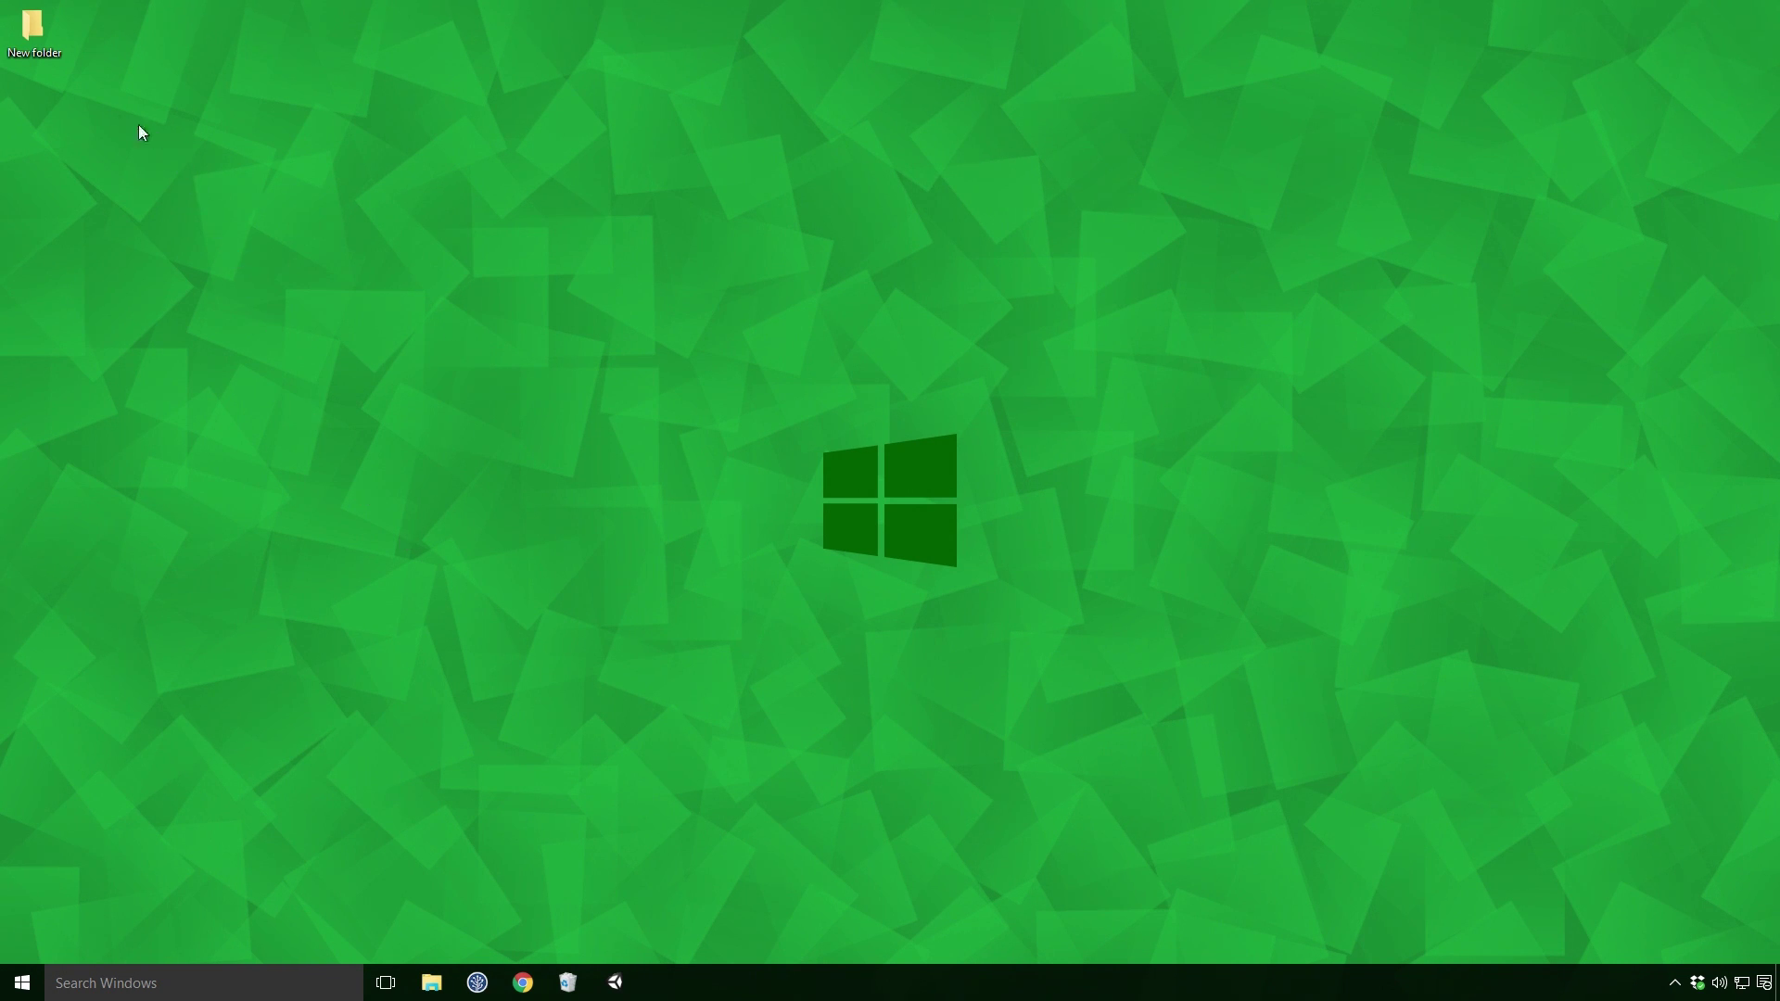
pyautogui.rightClick(27, 30)
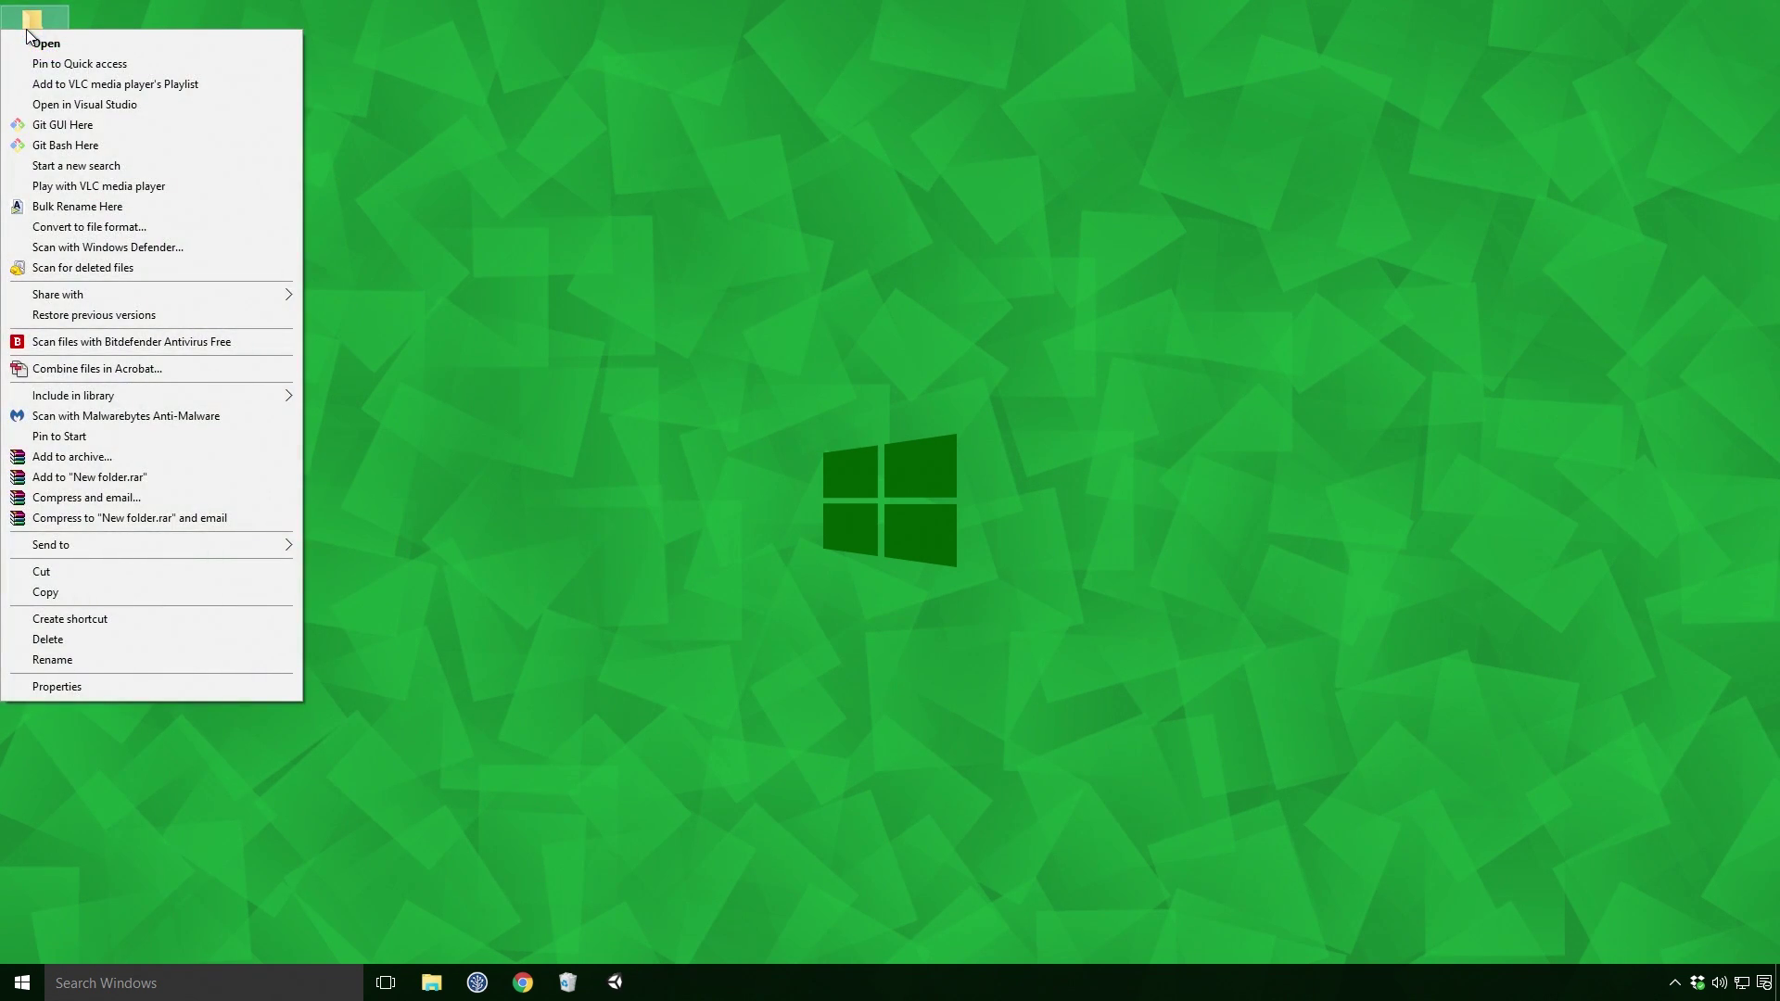
pyautogui.click(100, 206)
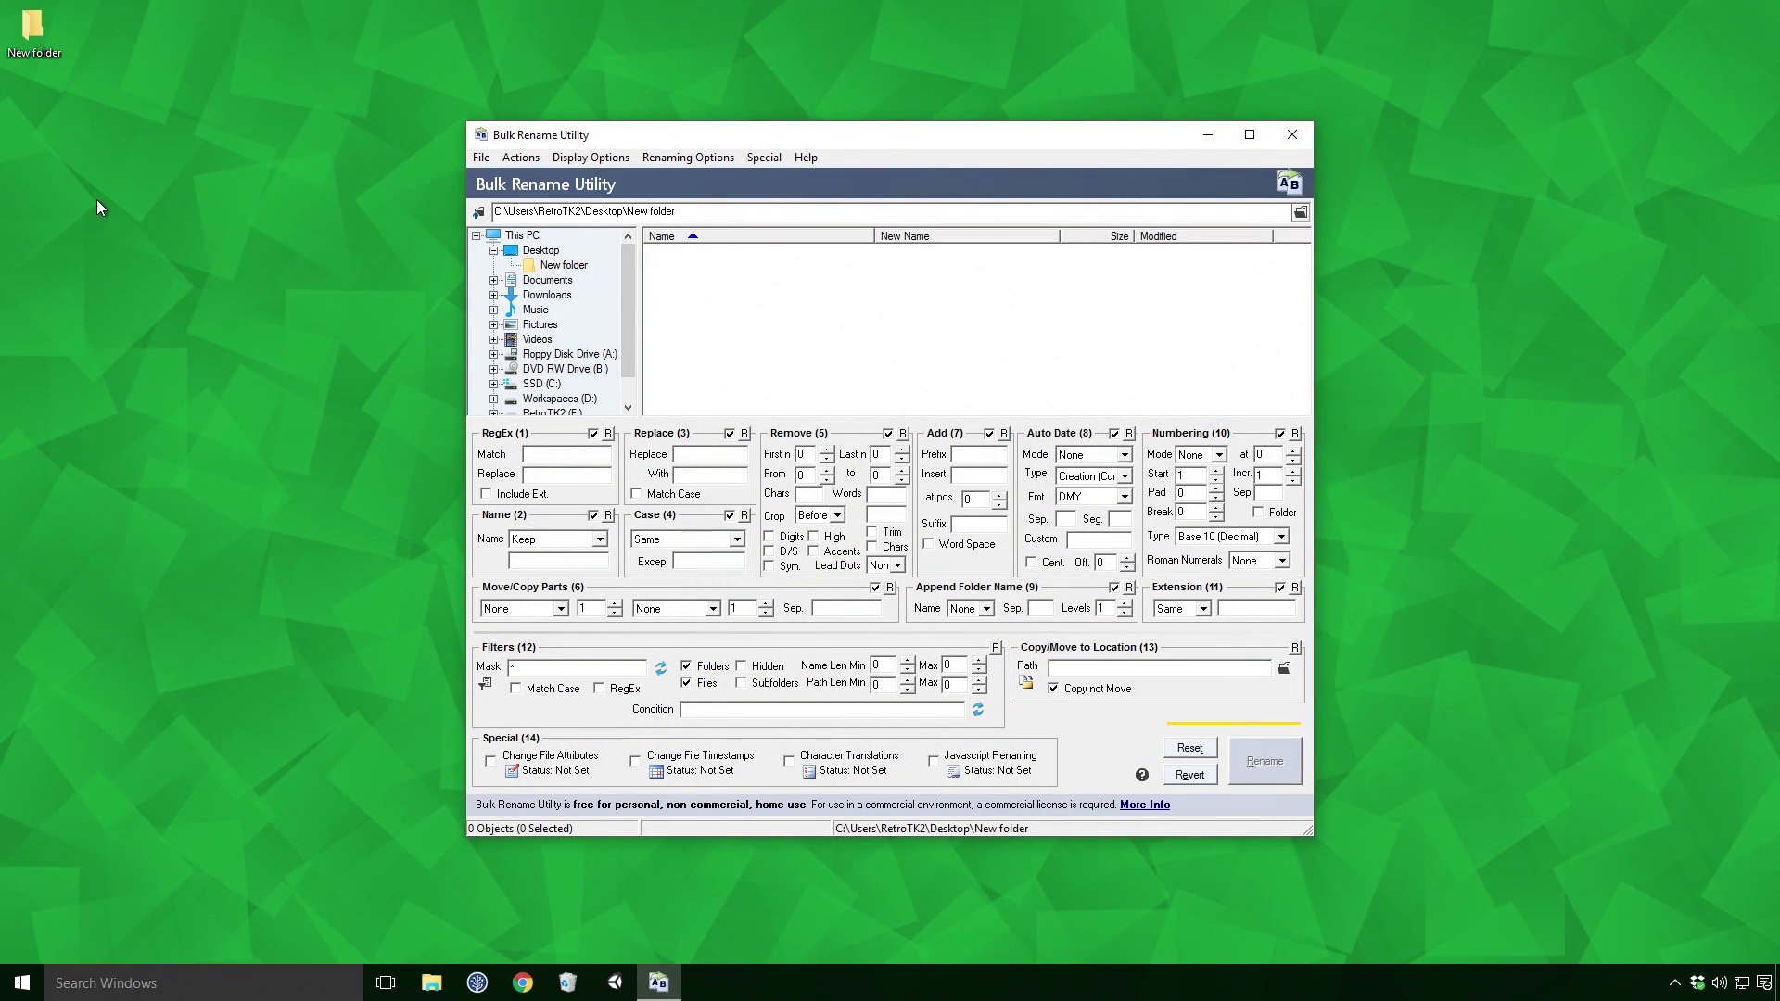
# - Maximize the Bulk Rename Utility window listing File 1.txt and File 2.txt
pyautogui.doubleClick(737, 136)
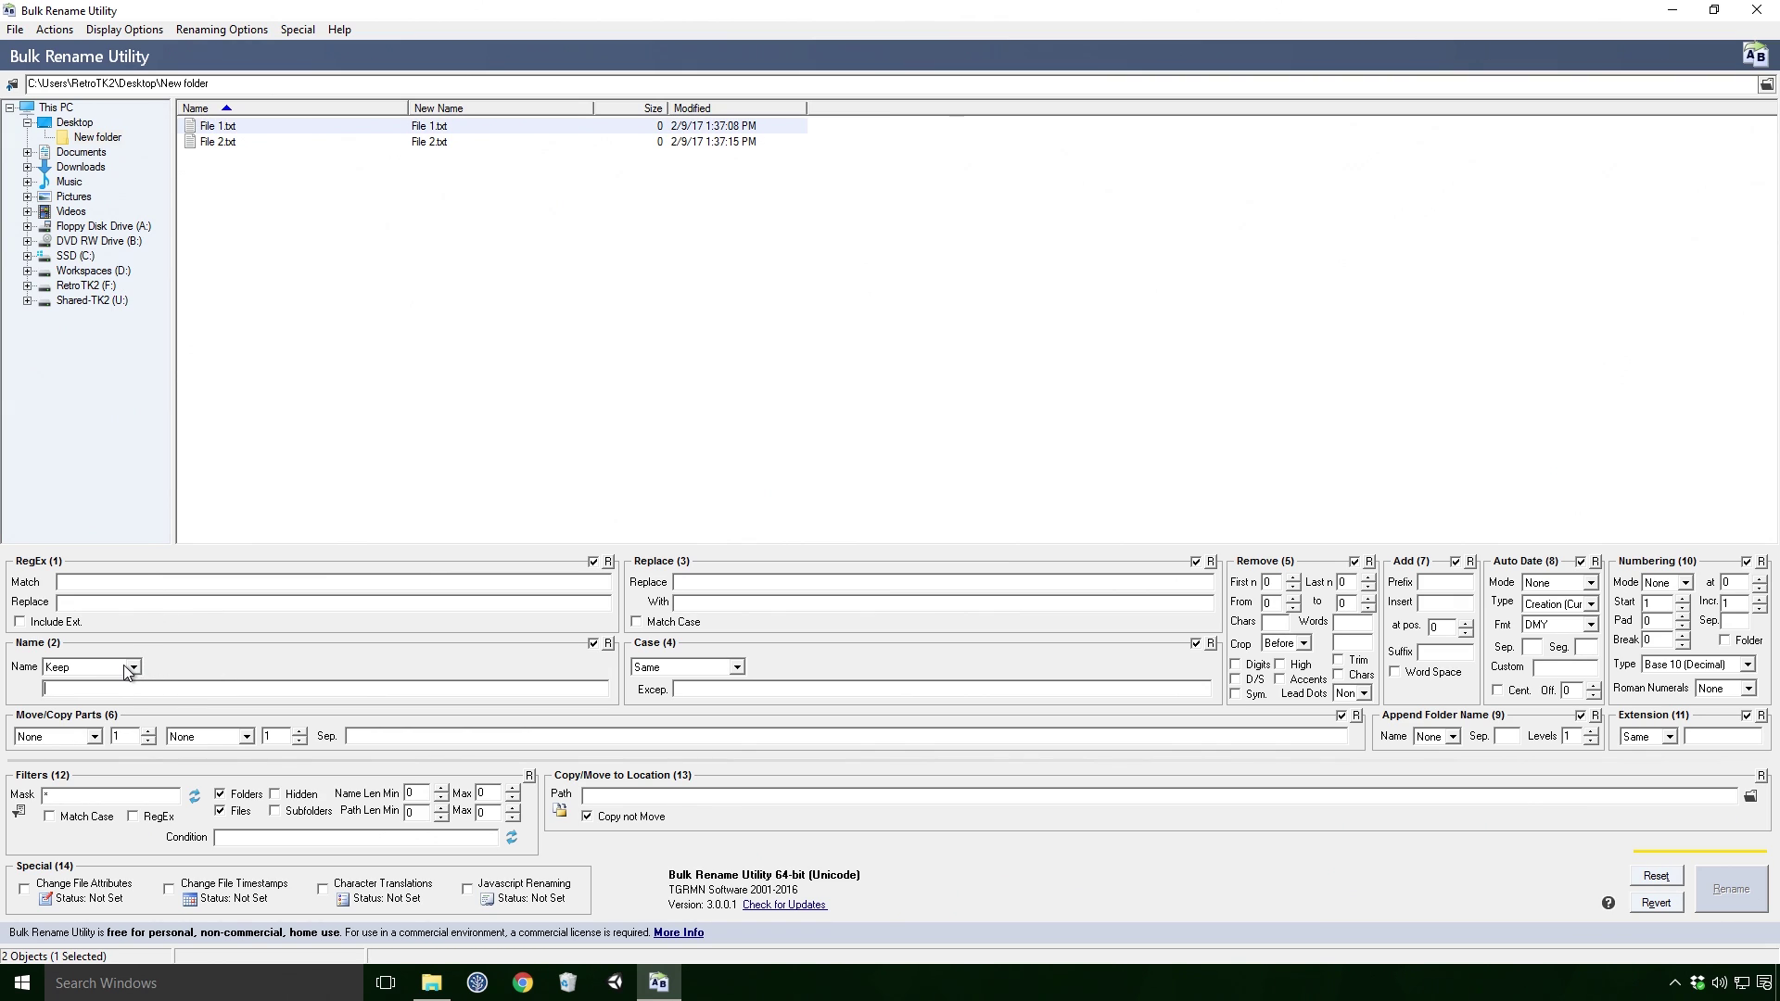
# - Try the Name (2) rules Remove, then Fixed with the text 'Fixed'
pyautogui.click(137, 669)
pyautogui.click(139, 680)
pyautogui.click(137, 671)
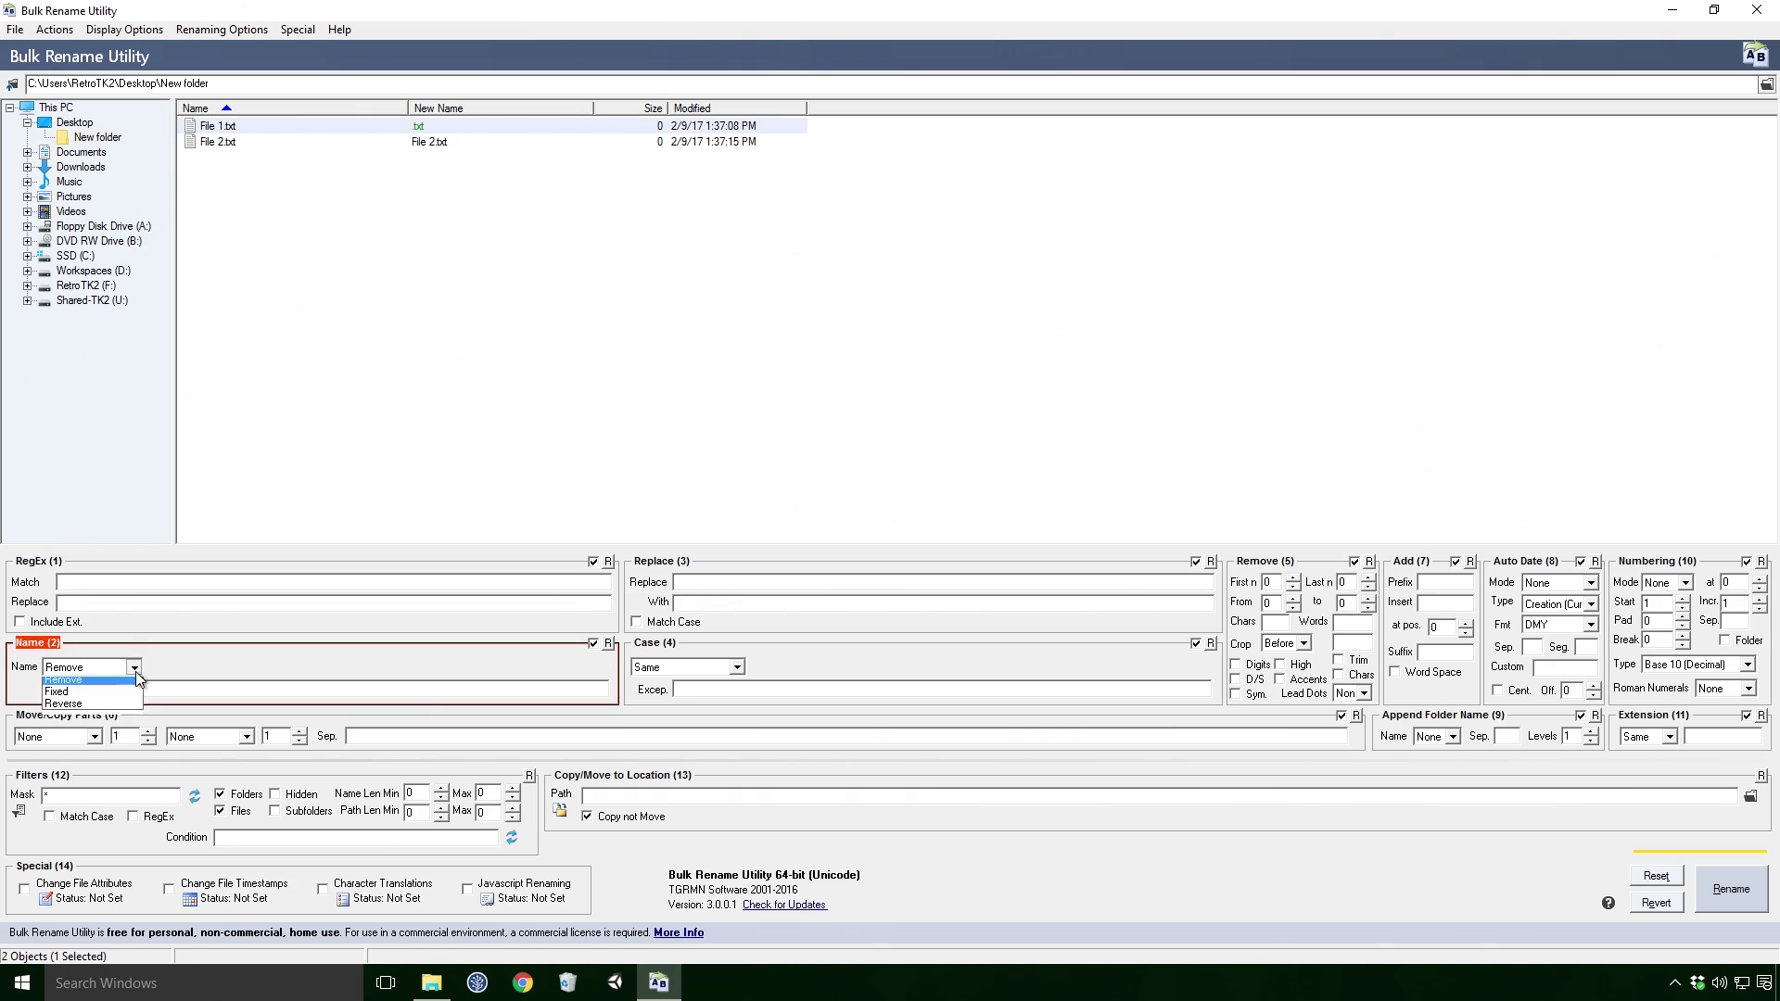
pyautogui.click(133, 691)
pyautogui.click(134, 688)
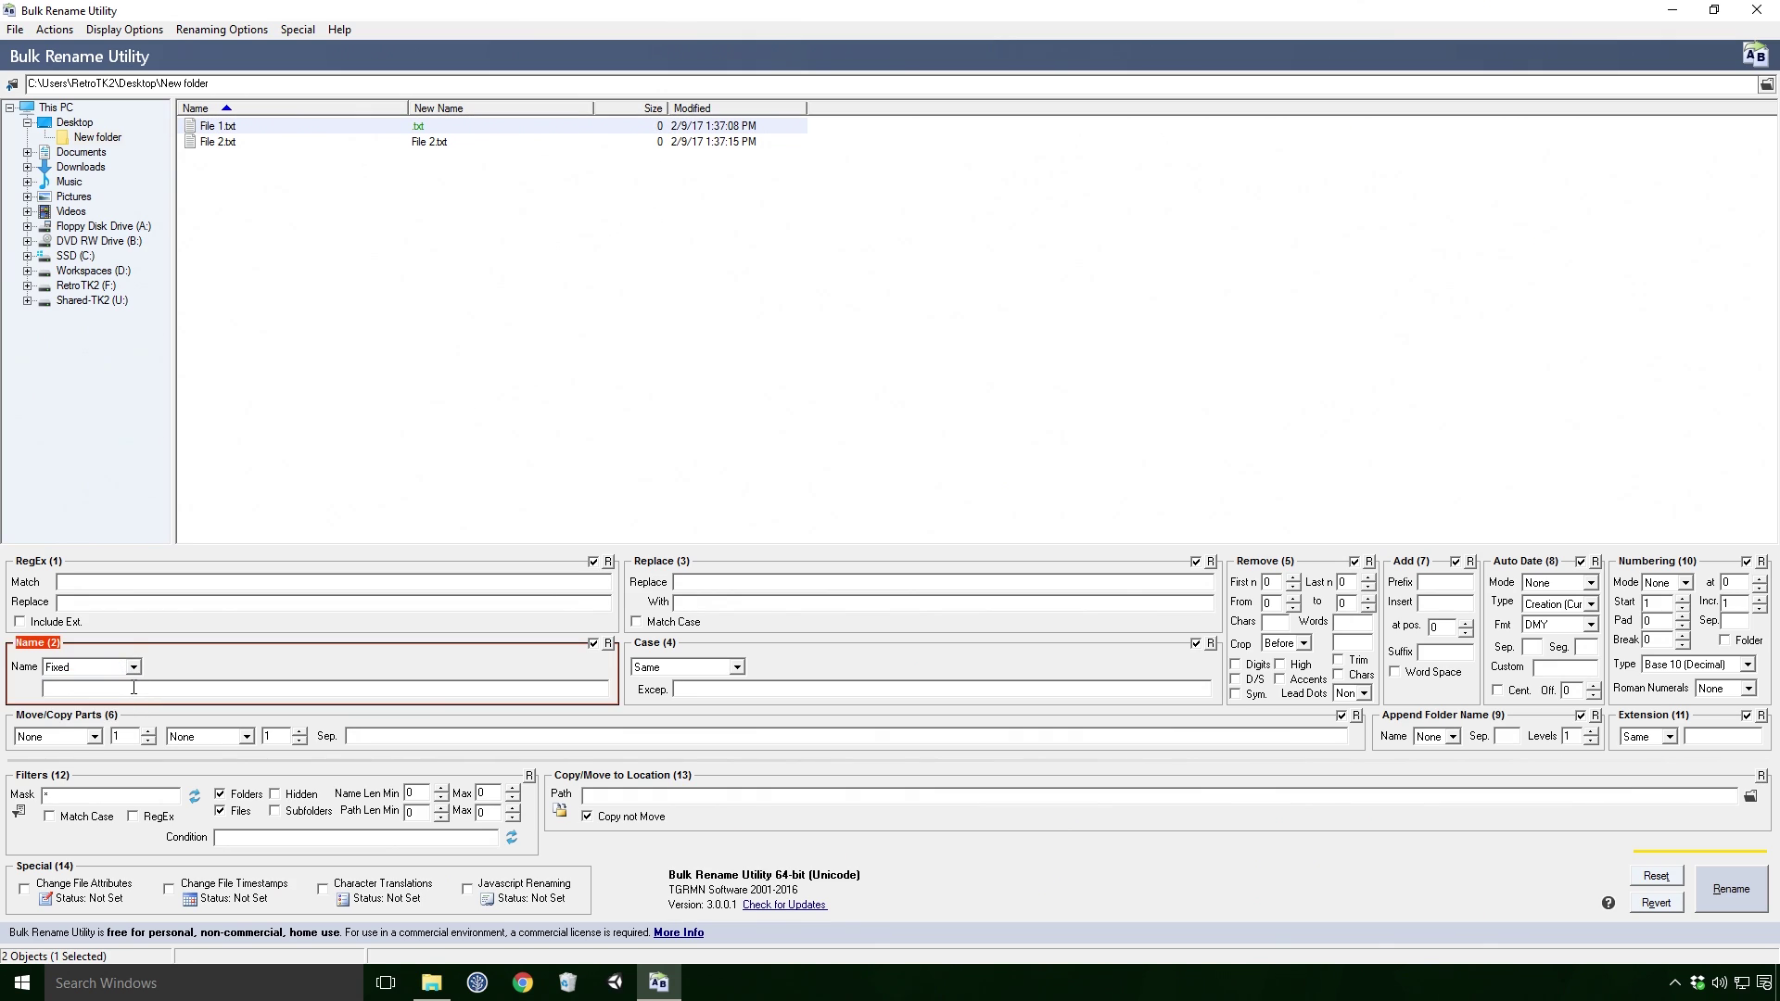
pyautogui.write('Fixed')
# - Switch Name (2) to Reverse so File 1.txt previews as 1 eliF.txt, and start the rename
pyautogui.click(133, 666)
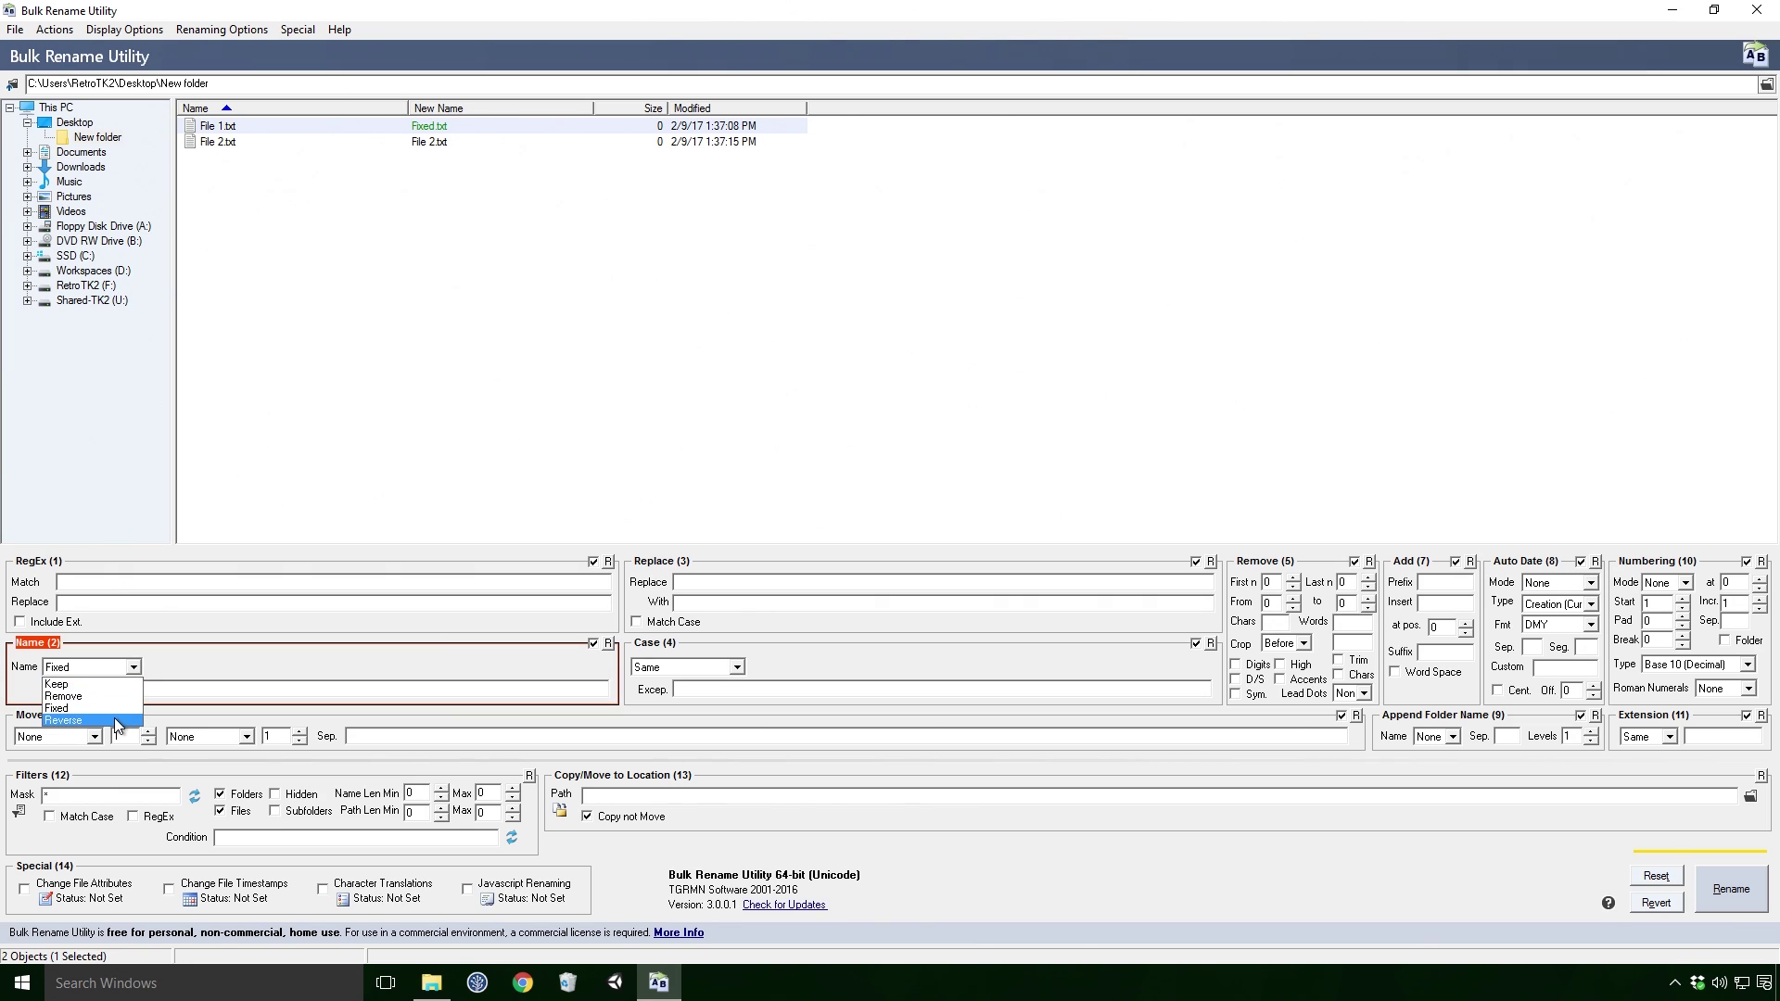
pyautogui.click(116, 725)
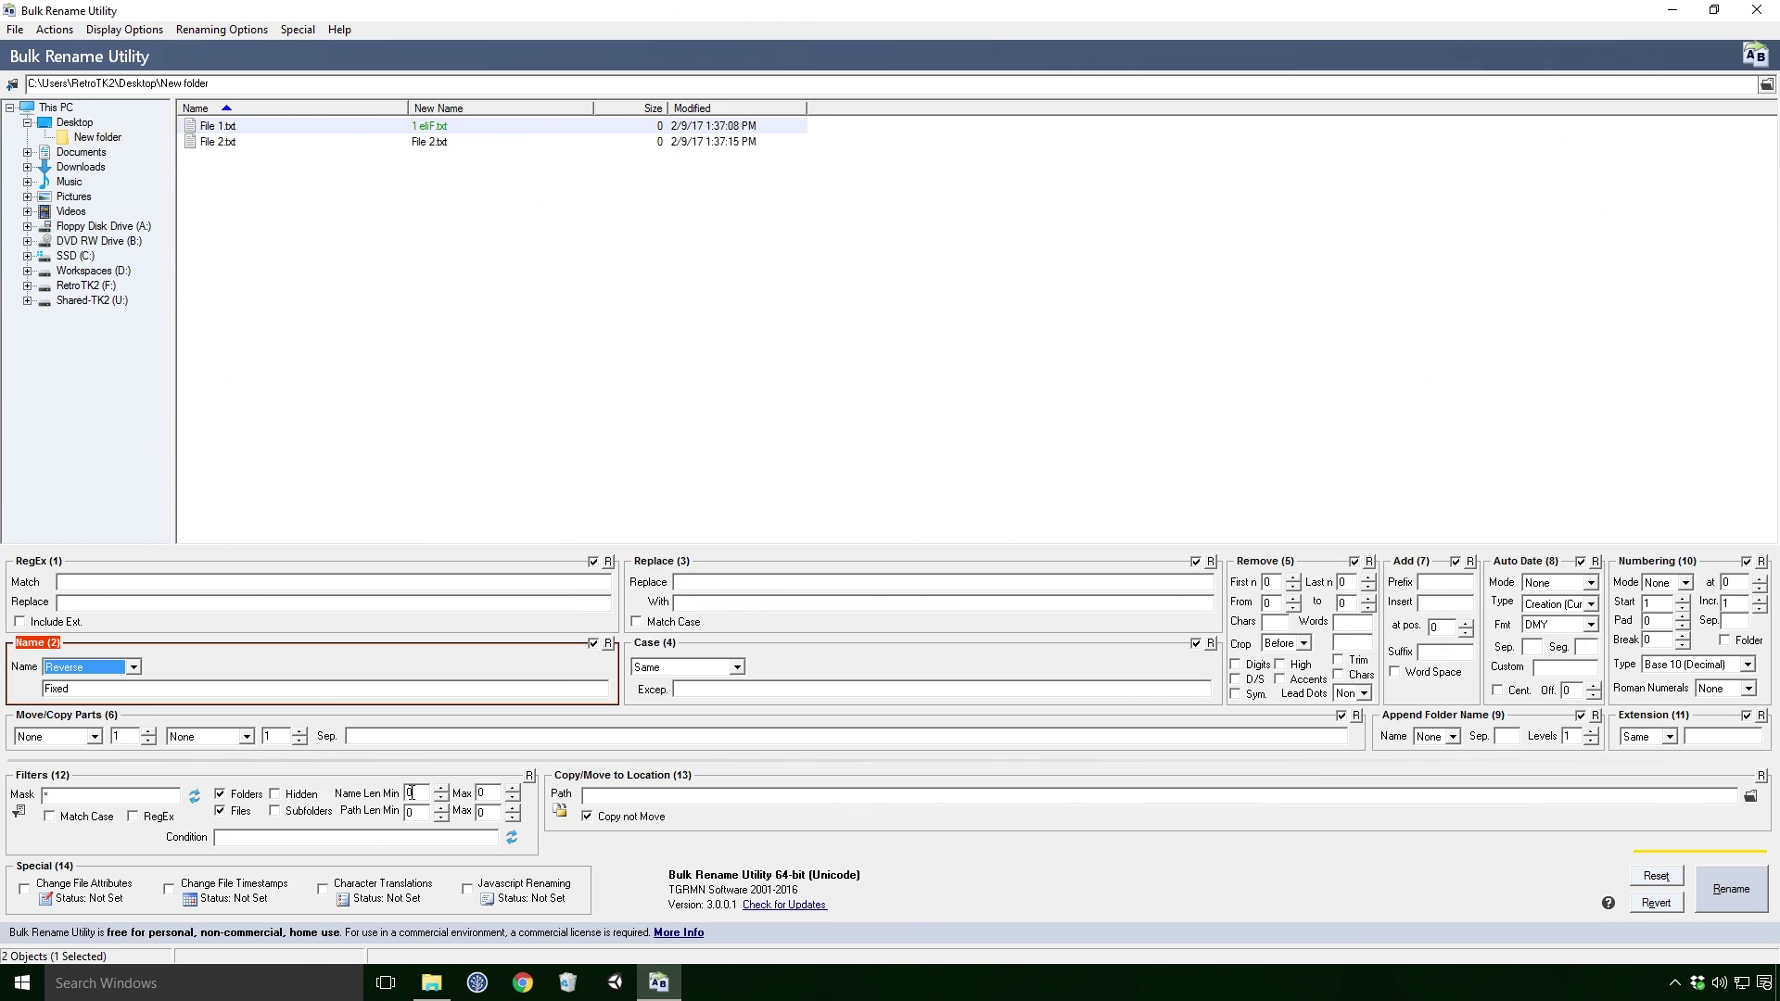
pyautogui.click(1729, 888)
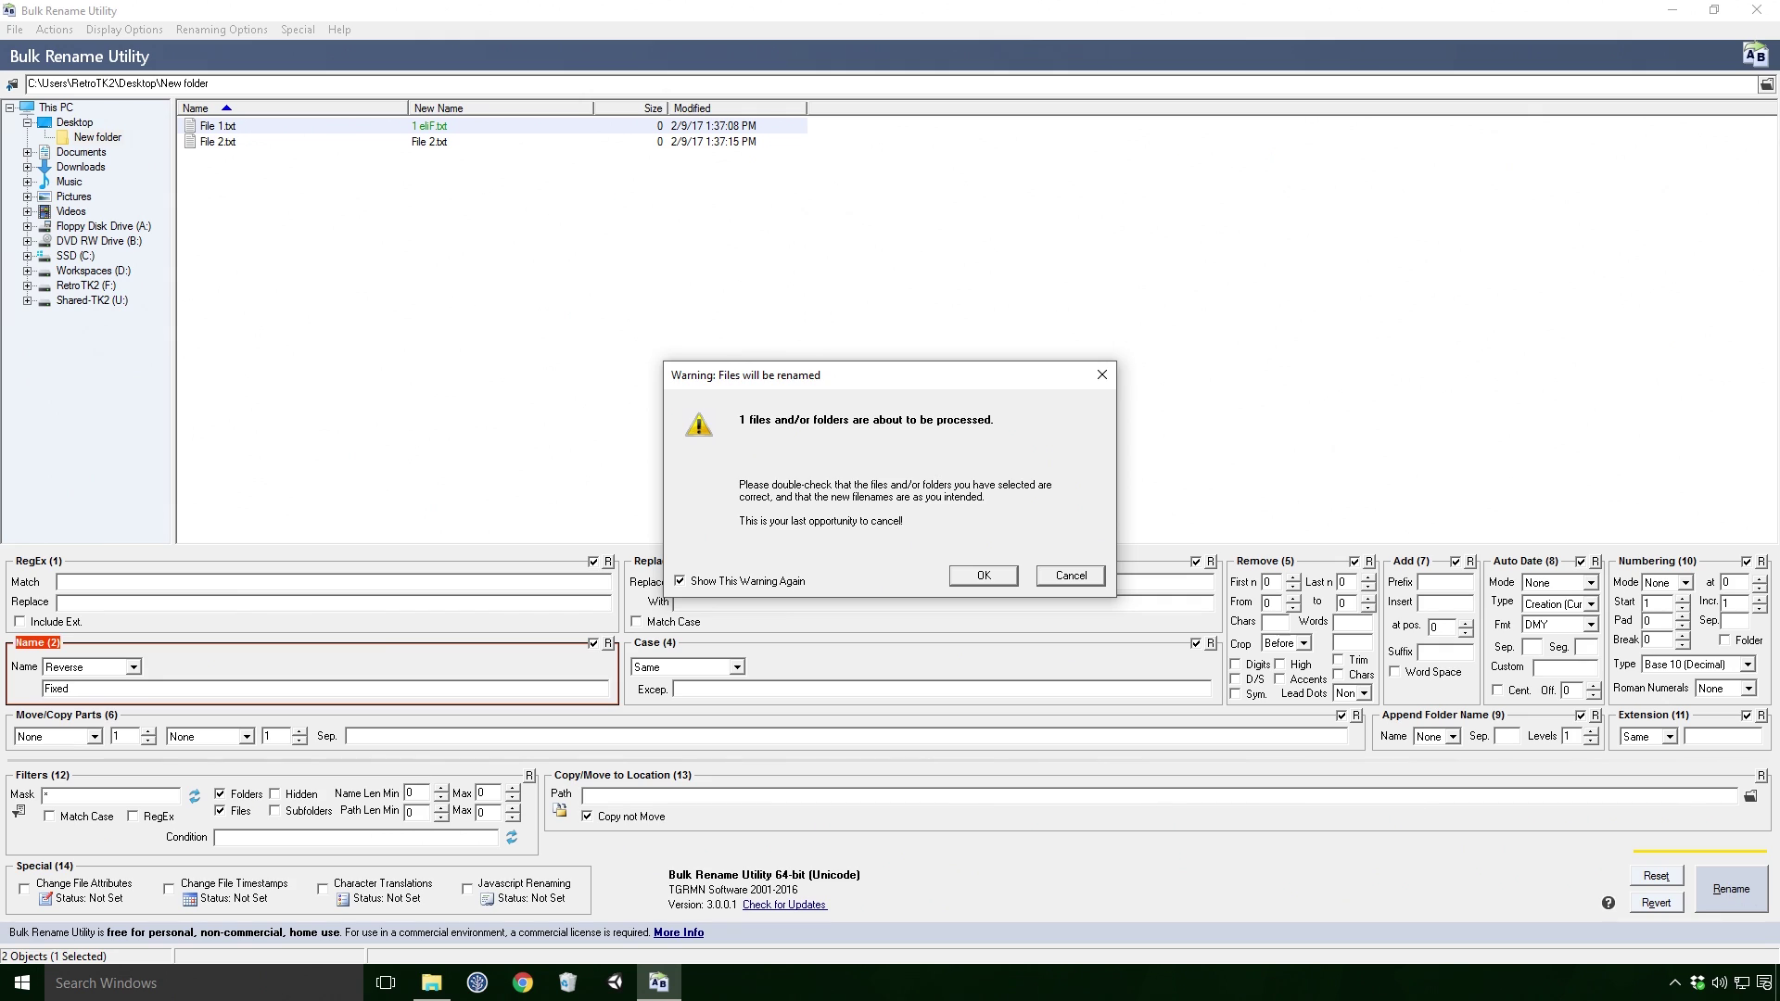
# - Confirm renaming File 1.txt to 1 eliF.txt, switching off both the warning and the completion notice
pyautogui.click(680, 582)
pyautogui.click(975, 580)
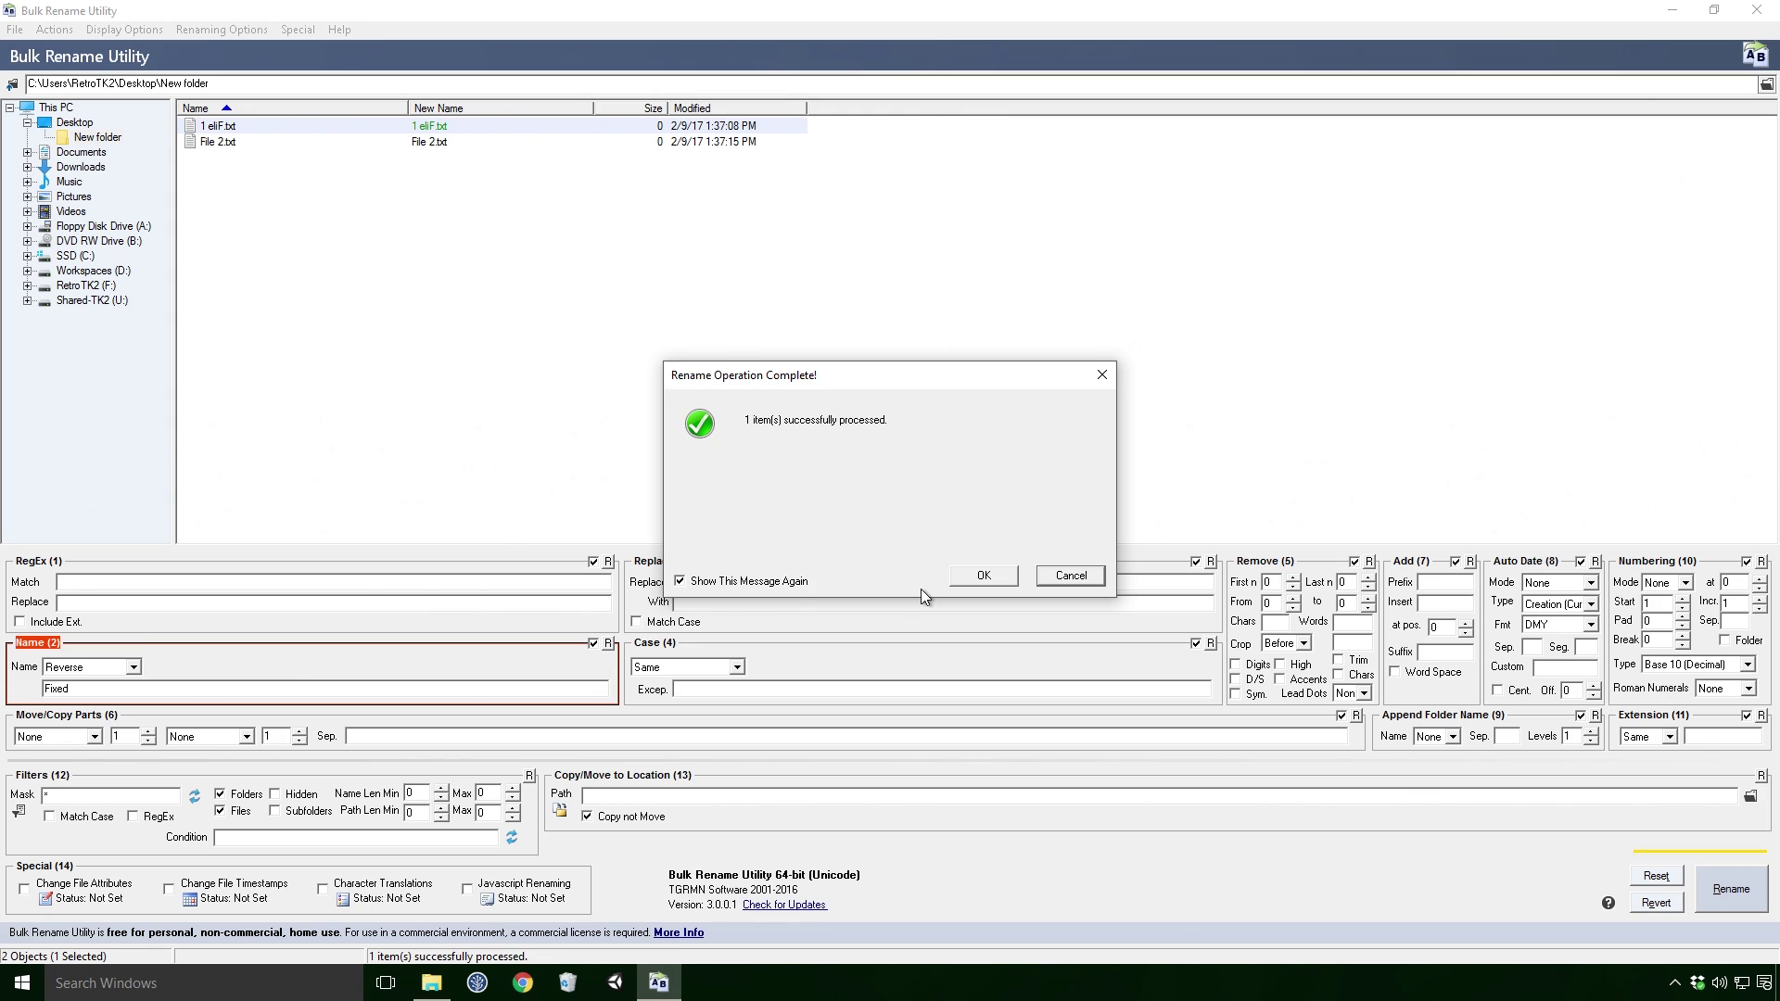
pyautogui.click(710, 580)
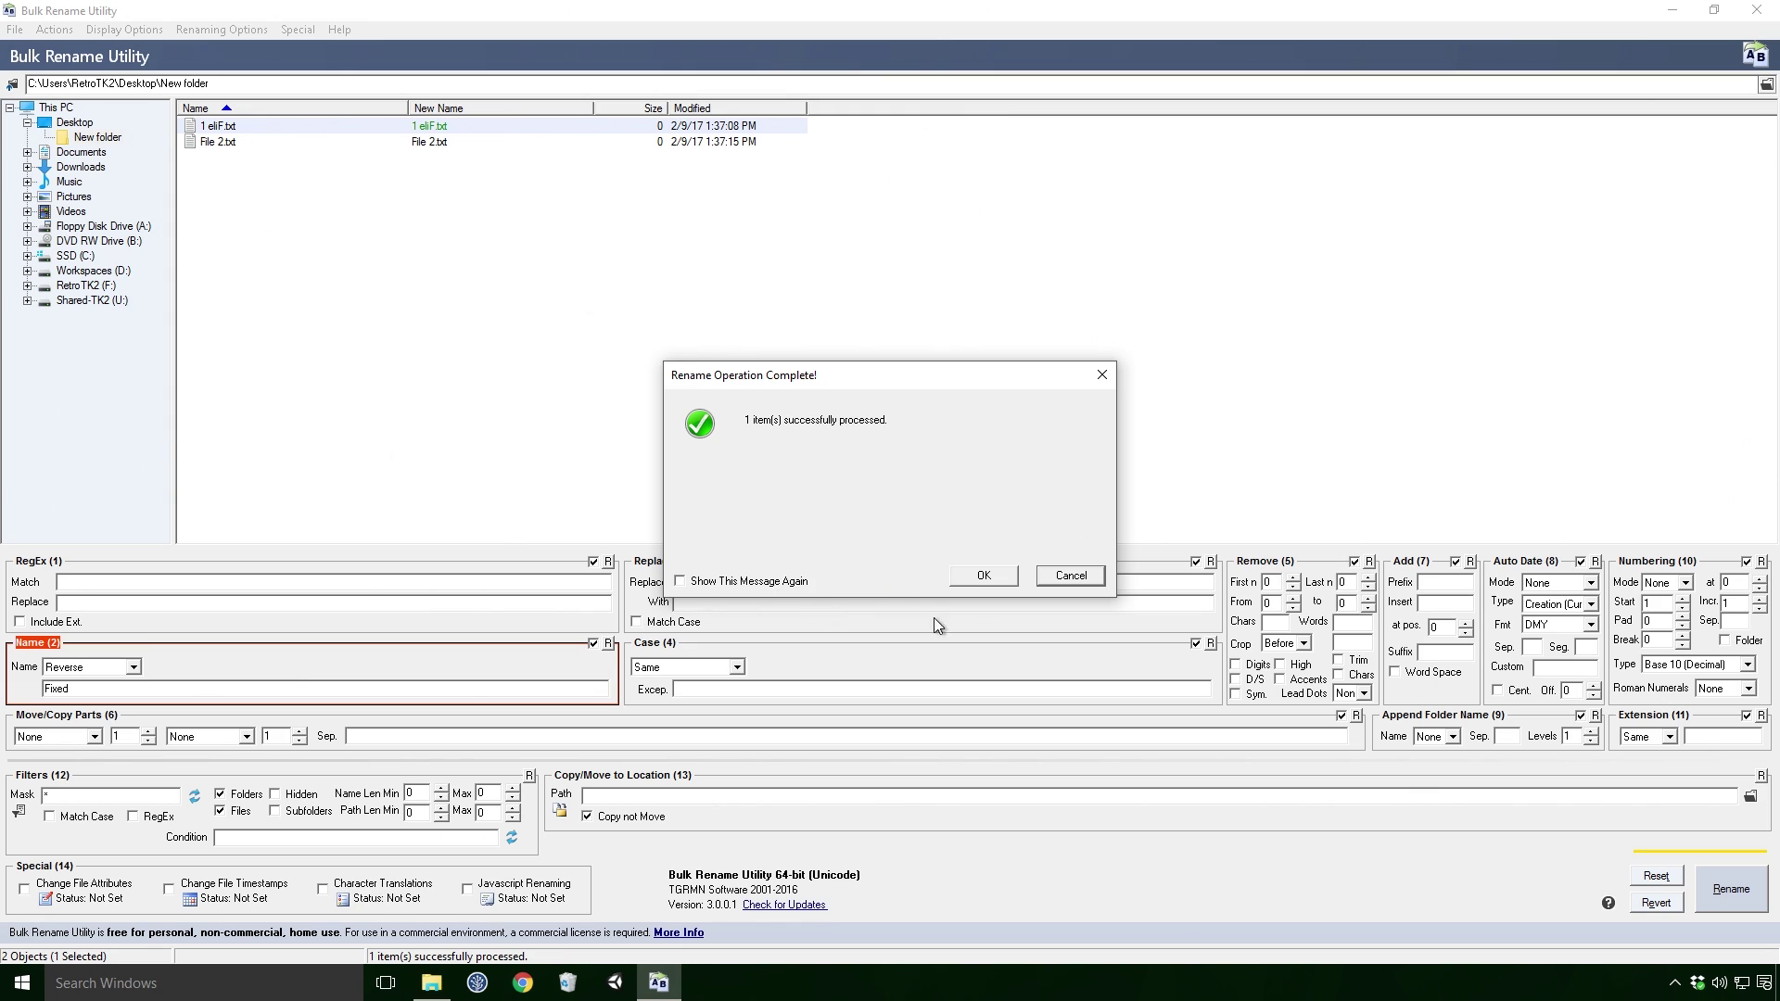
pyautogui.click(1001, 577)
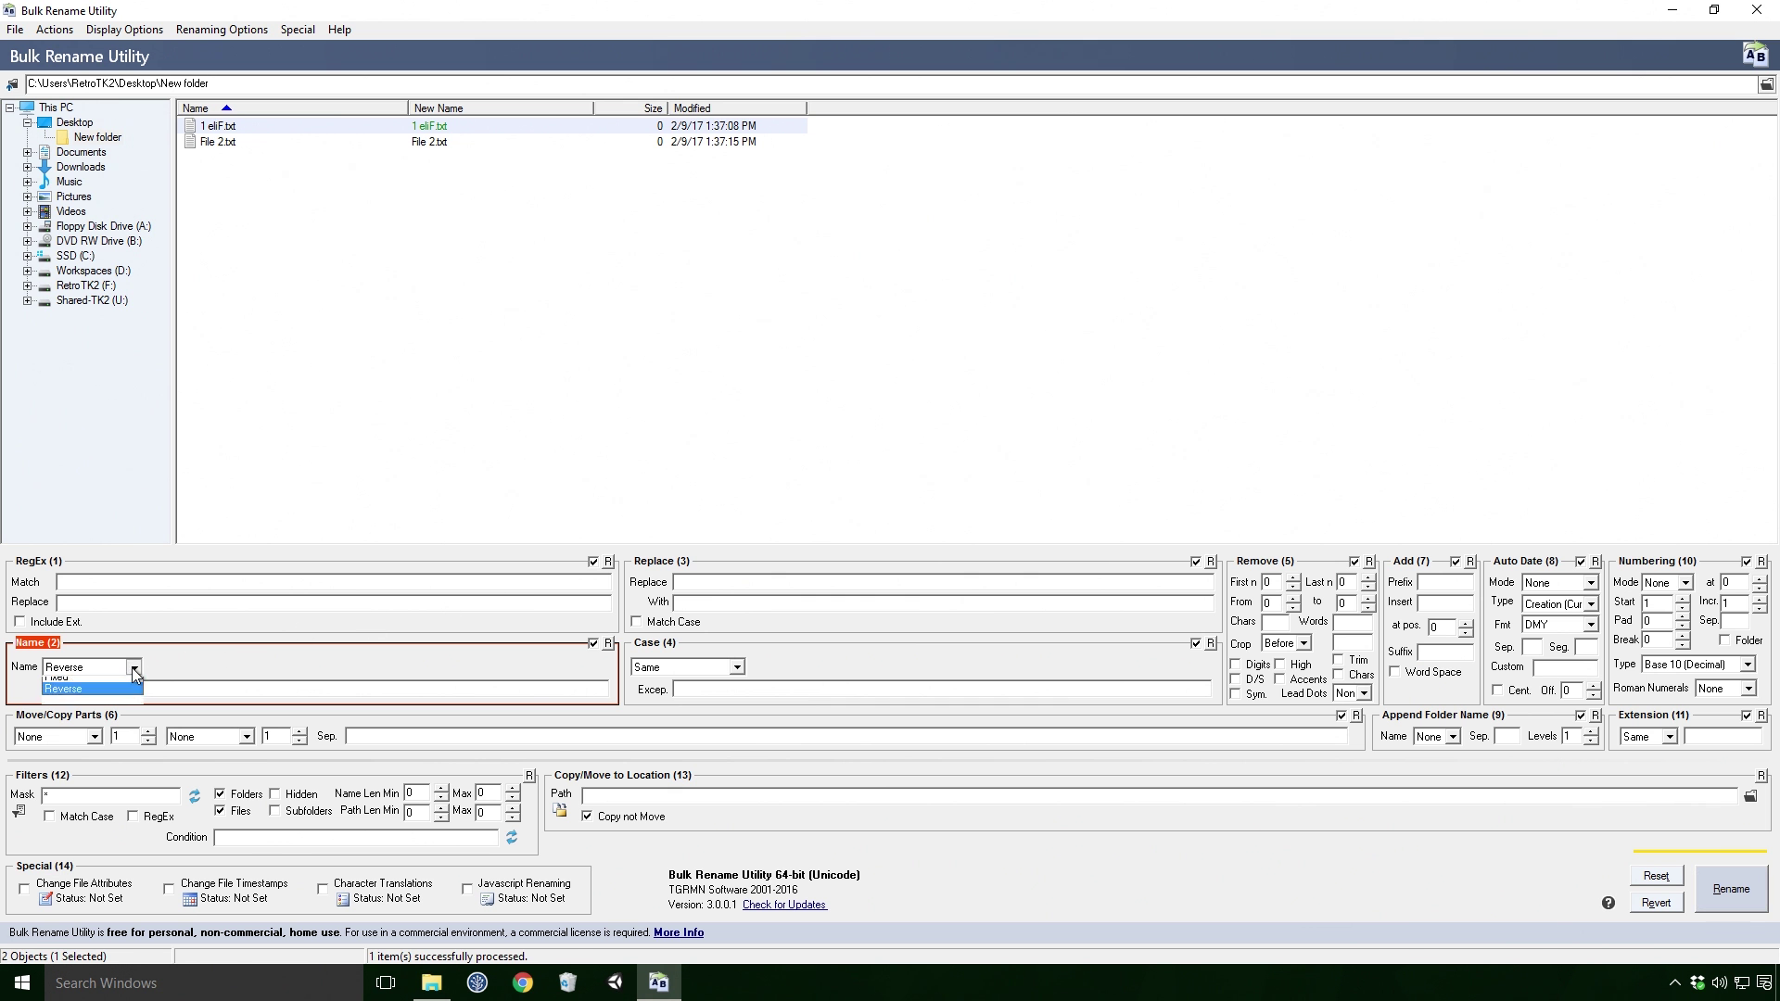
# - Reselect Reverse in Name (2), then untick the Name (2) checkbox to disable reversing
pyautogui.click(111, 721)
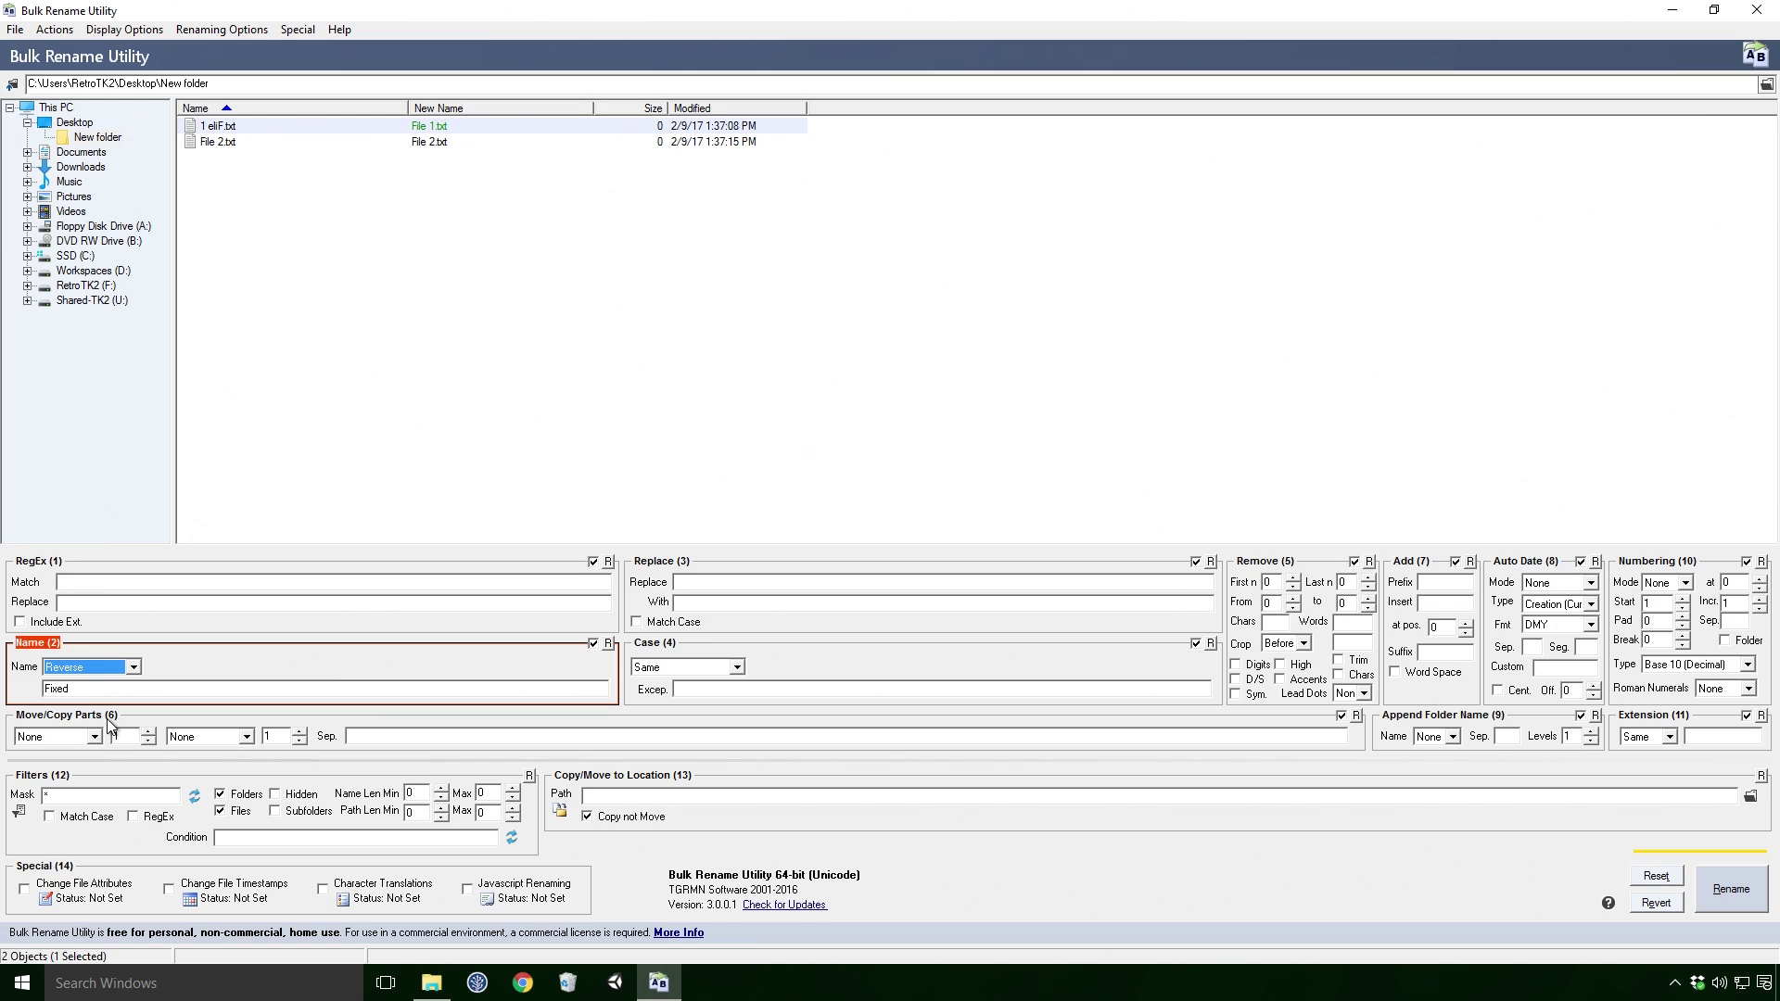
pyautogui.click(594, 643)
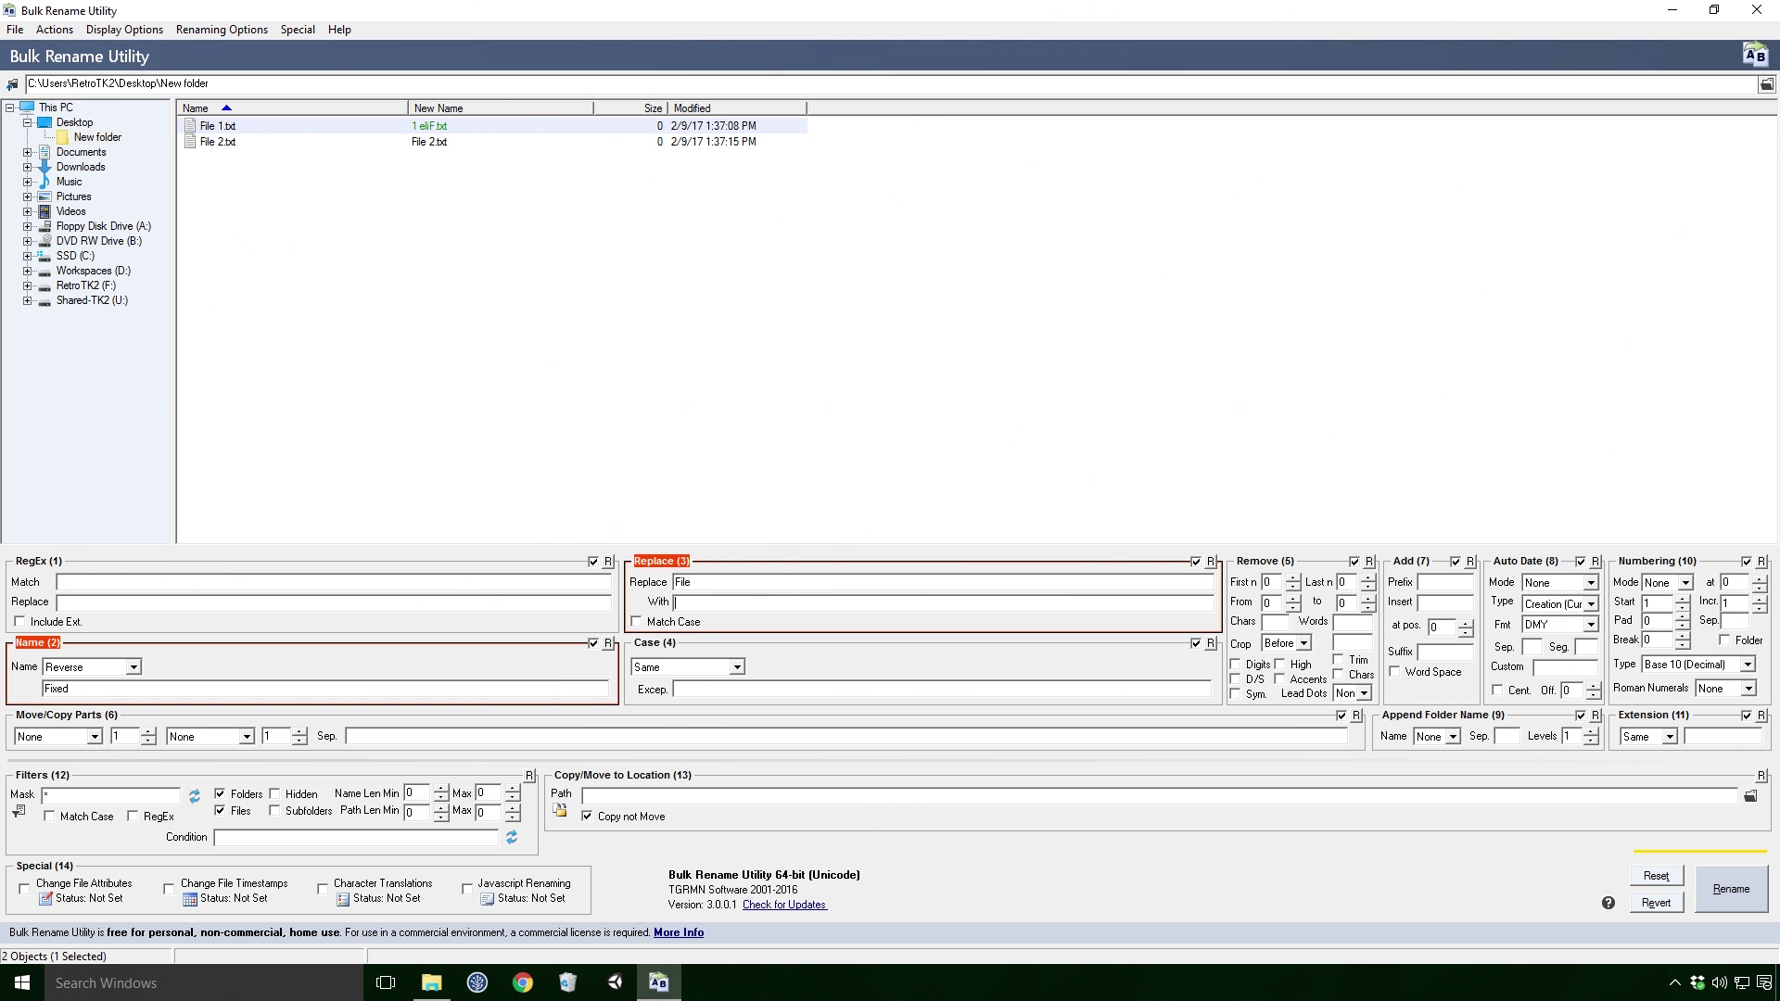
# - Enter 'New File' as the Replace (3) text, toggle Name (2) off and on, then Reset all settings
pyautogui.click(686, 602)
pyautogui.write('New File')
pyautogui.click(593, 644)
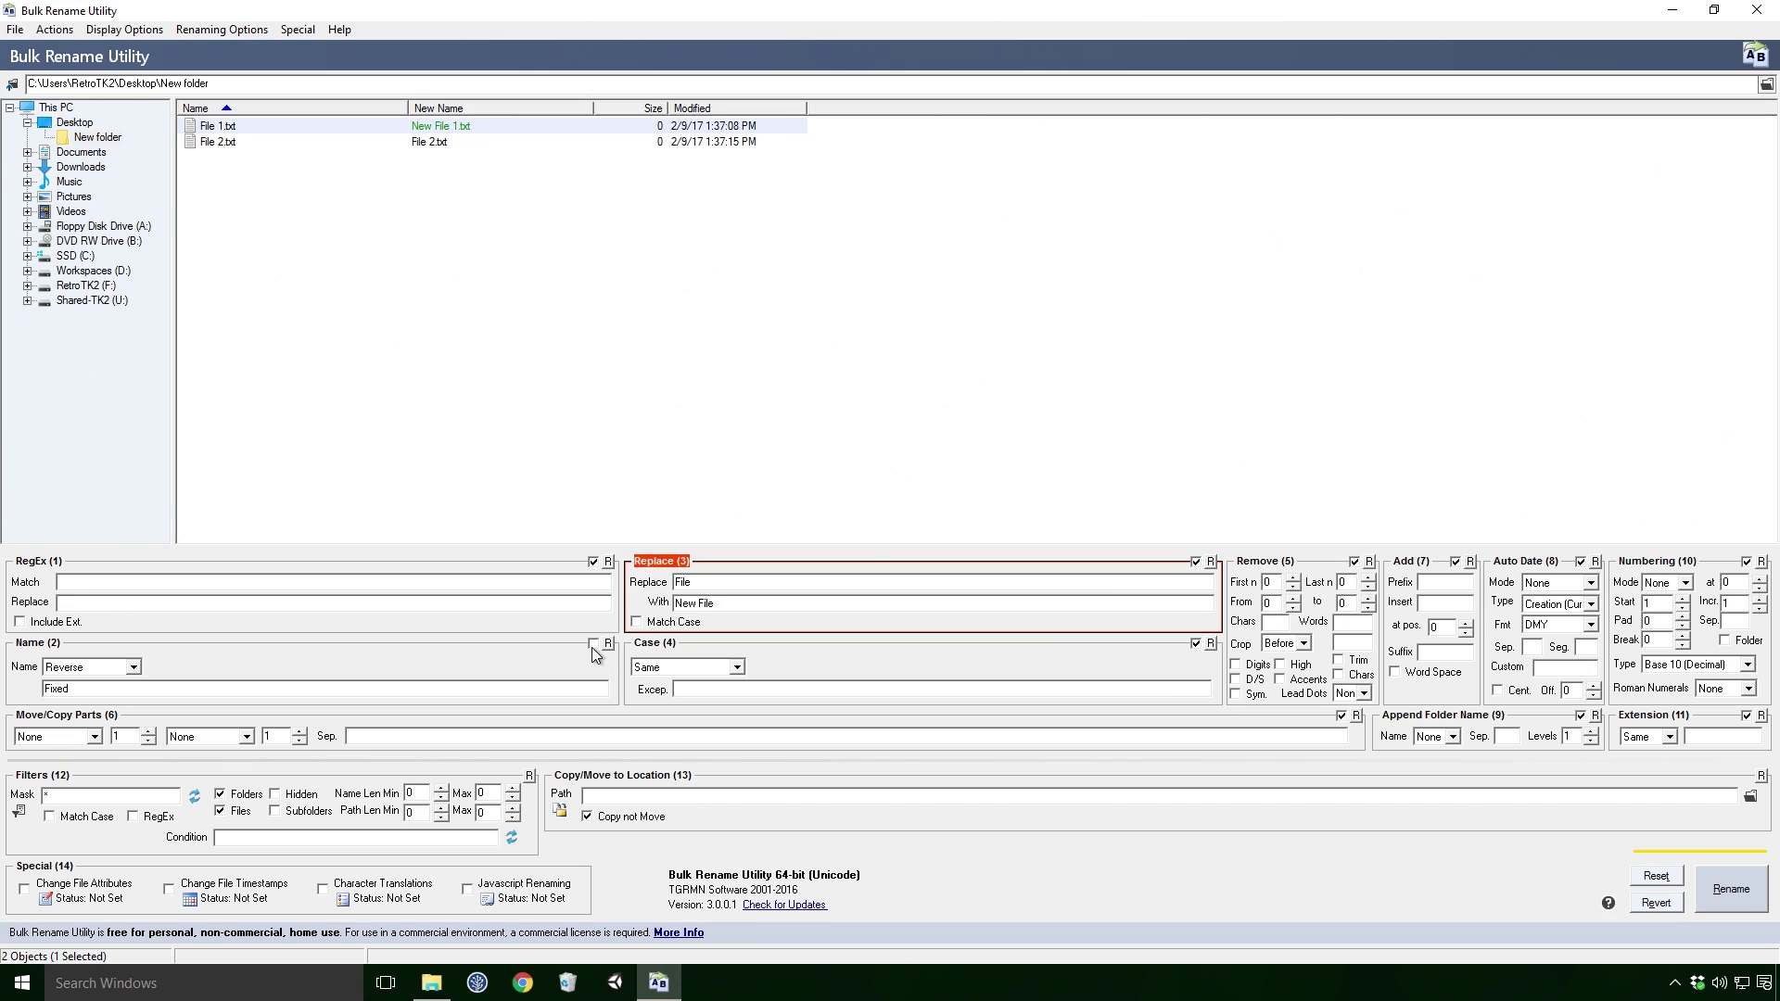
pyautogui.click(593, 643)
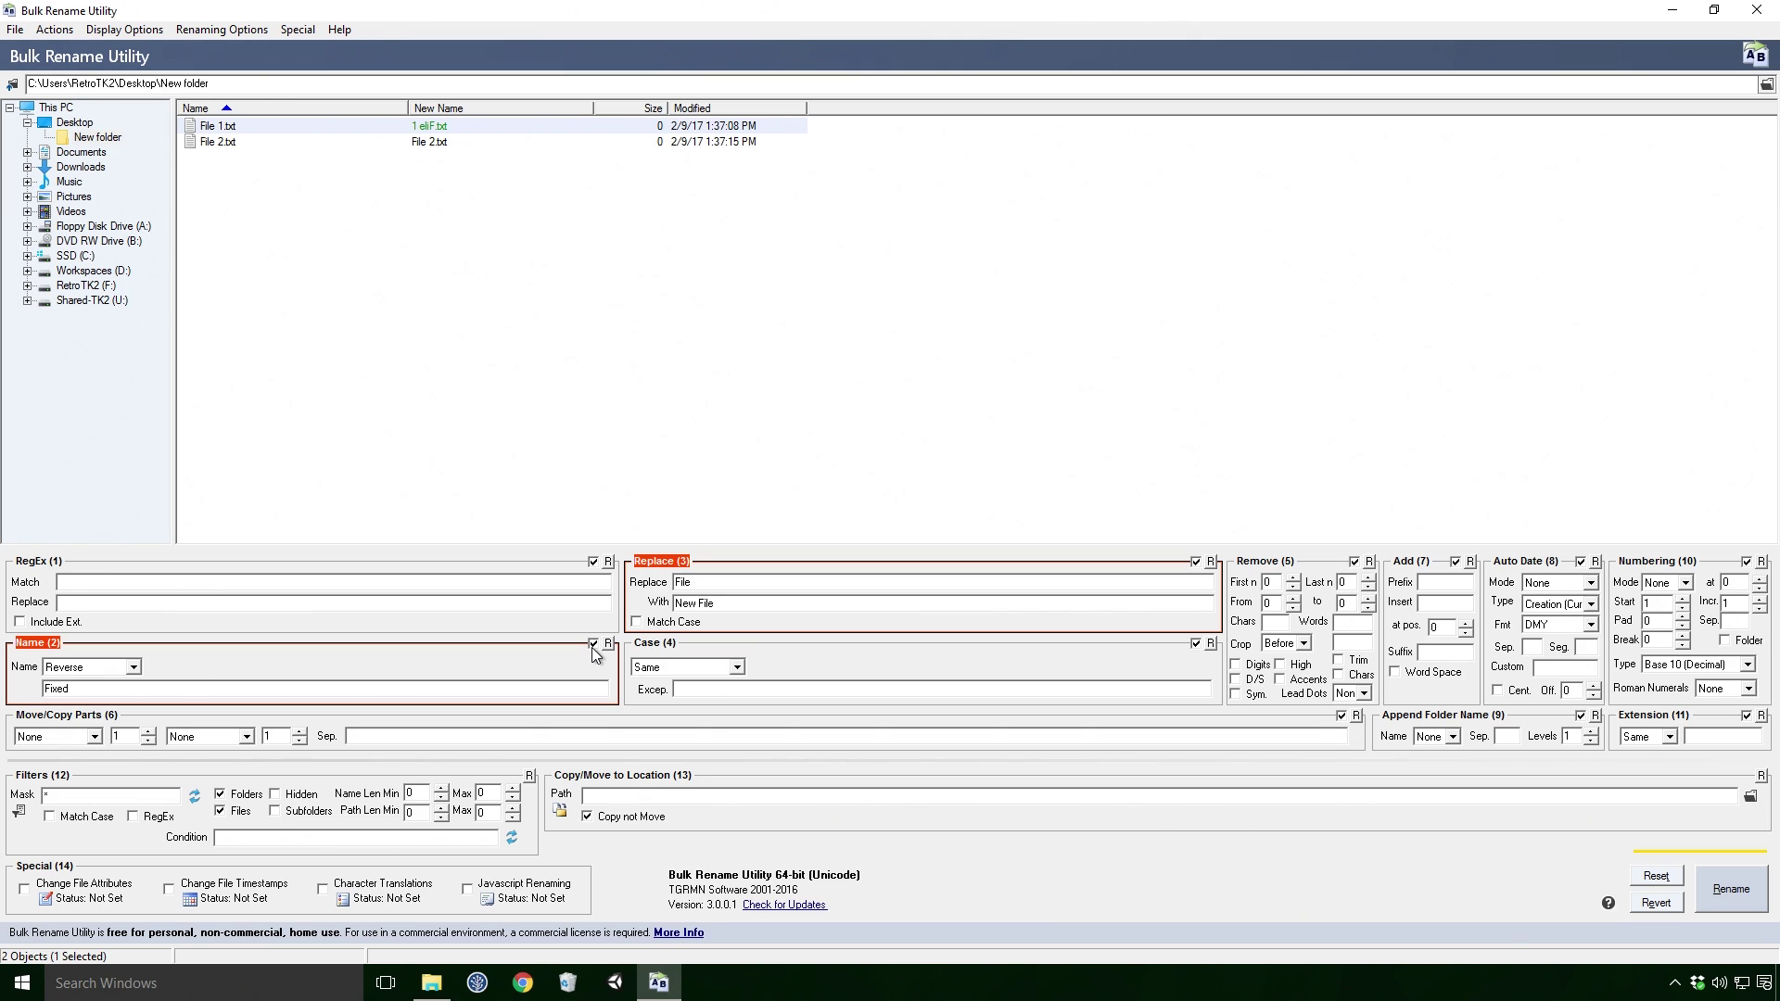
pyautogui.hotkey('ctrl', 'r')
pyautogui.click(756, 686)
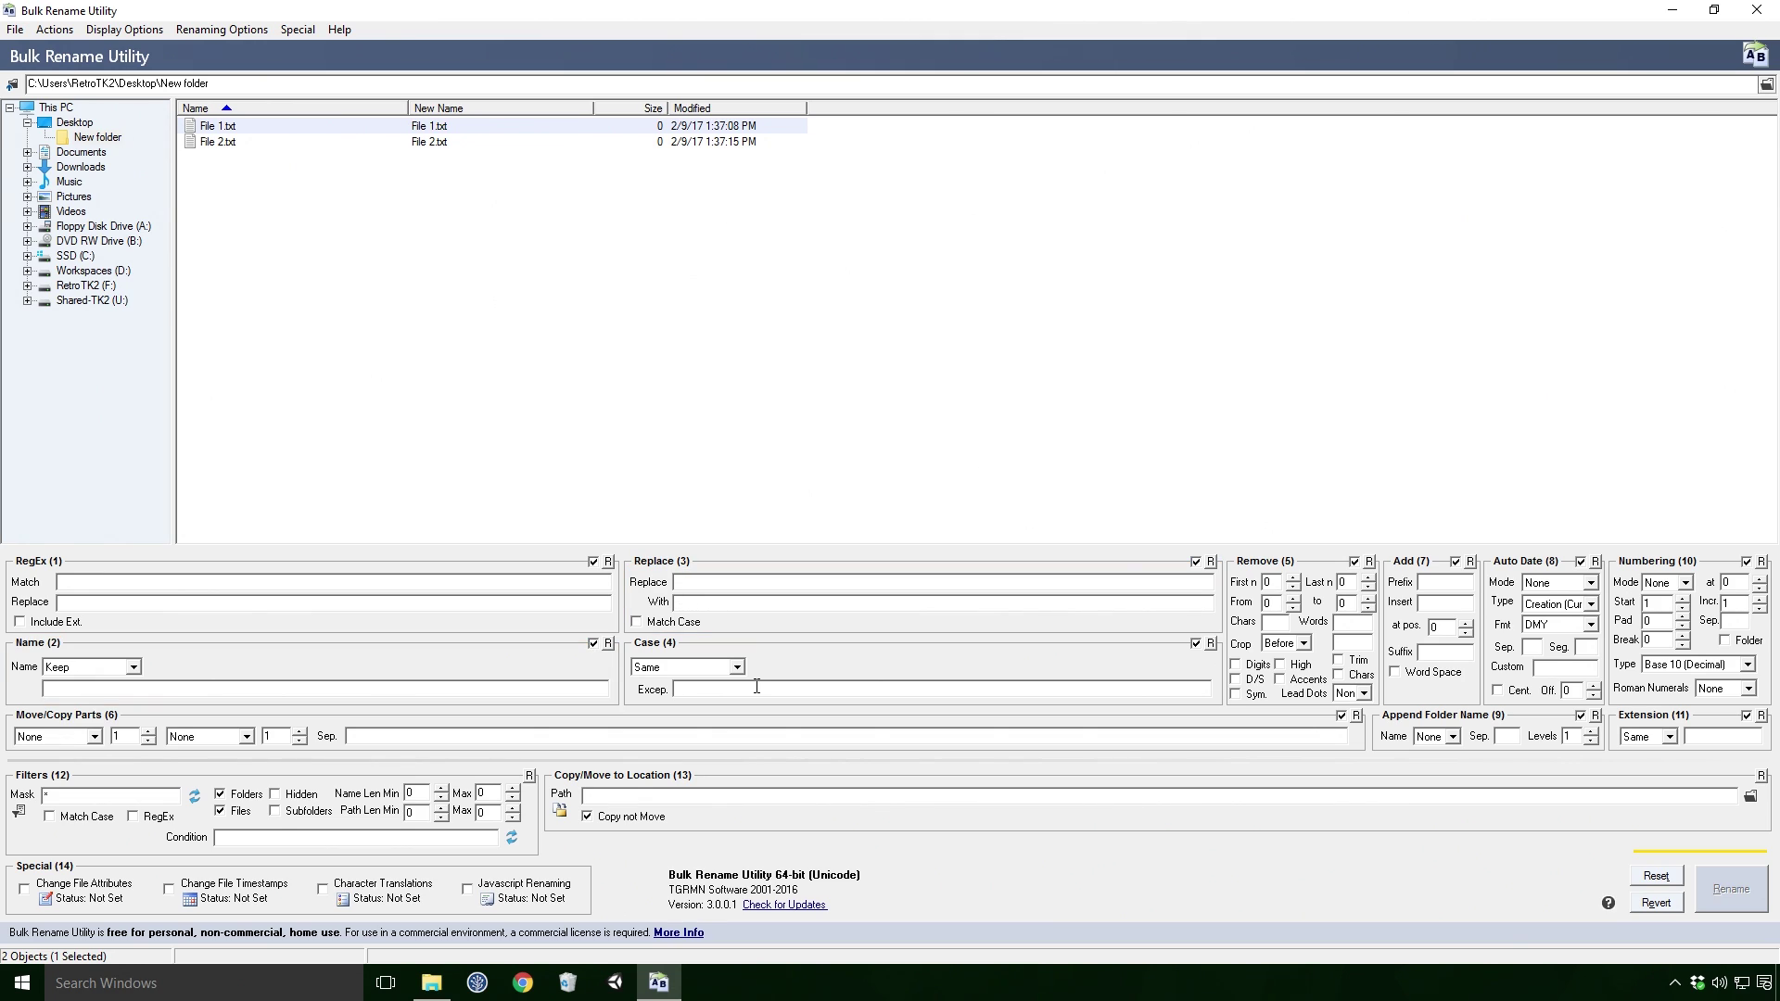
# - Cycle Case (4) through Lower, Upper and Title, ending on Sentence case
pyautogui.click(737, 669)
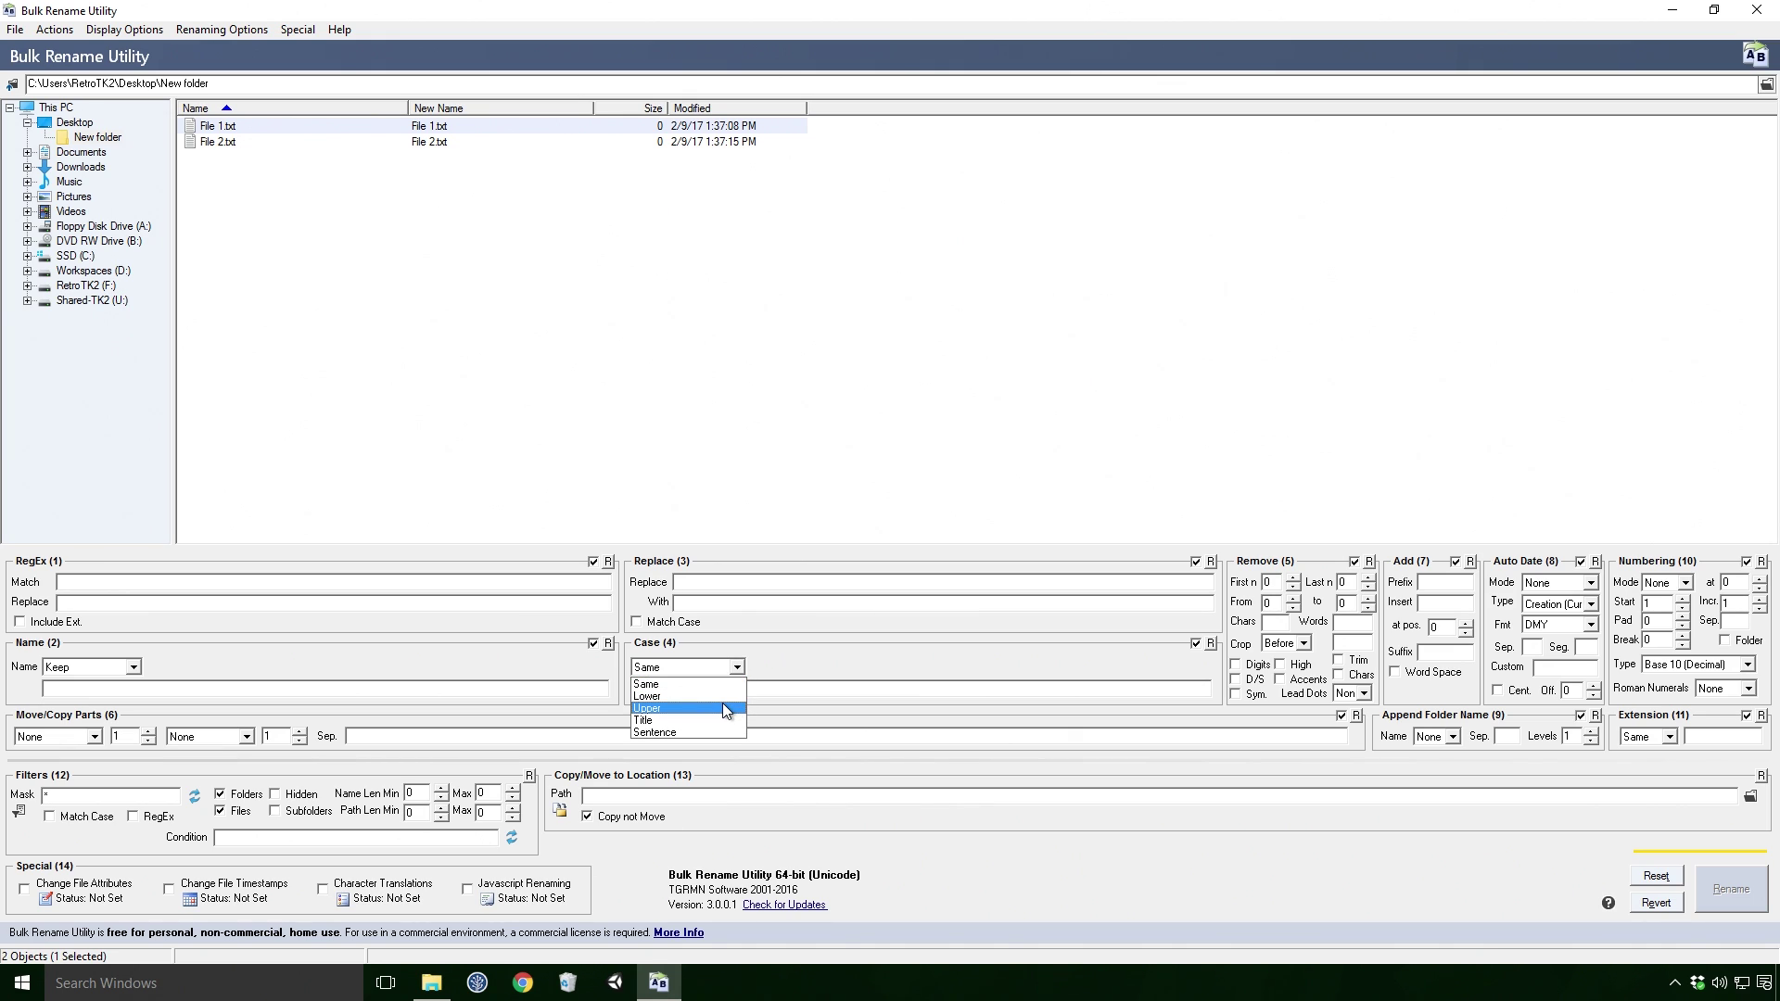
pyautogui.click(721, 697)
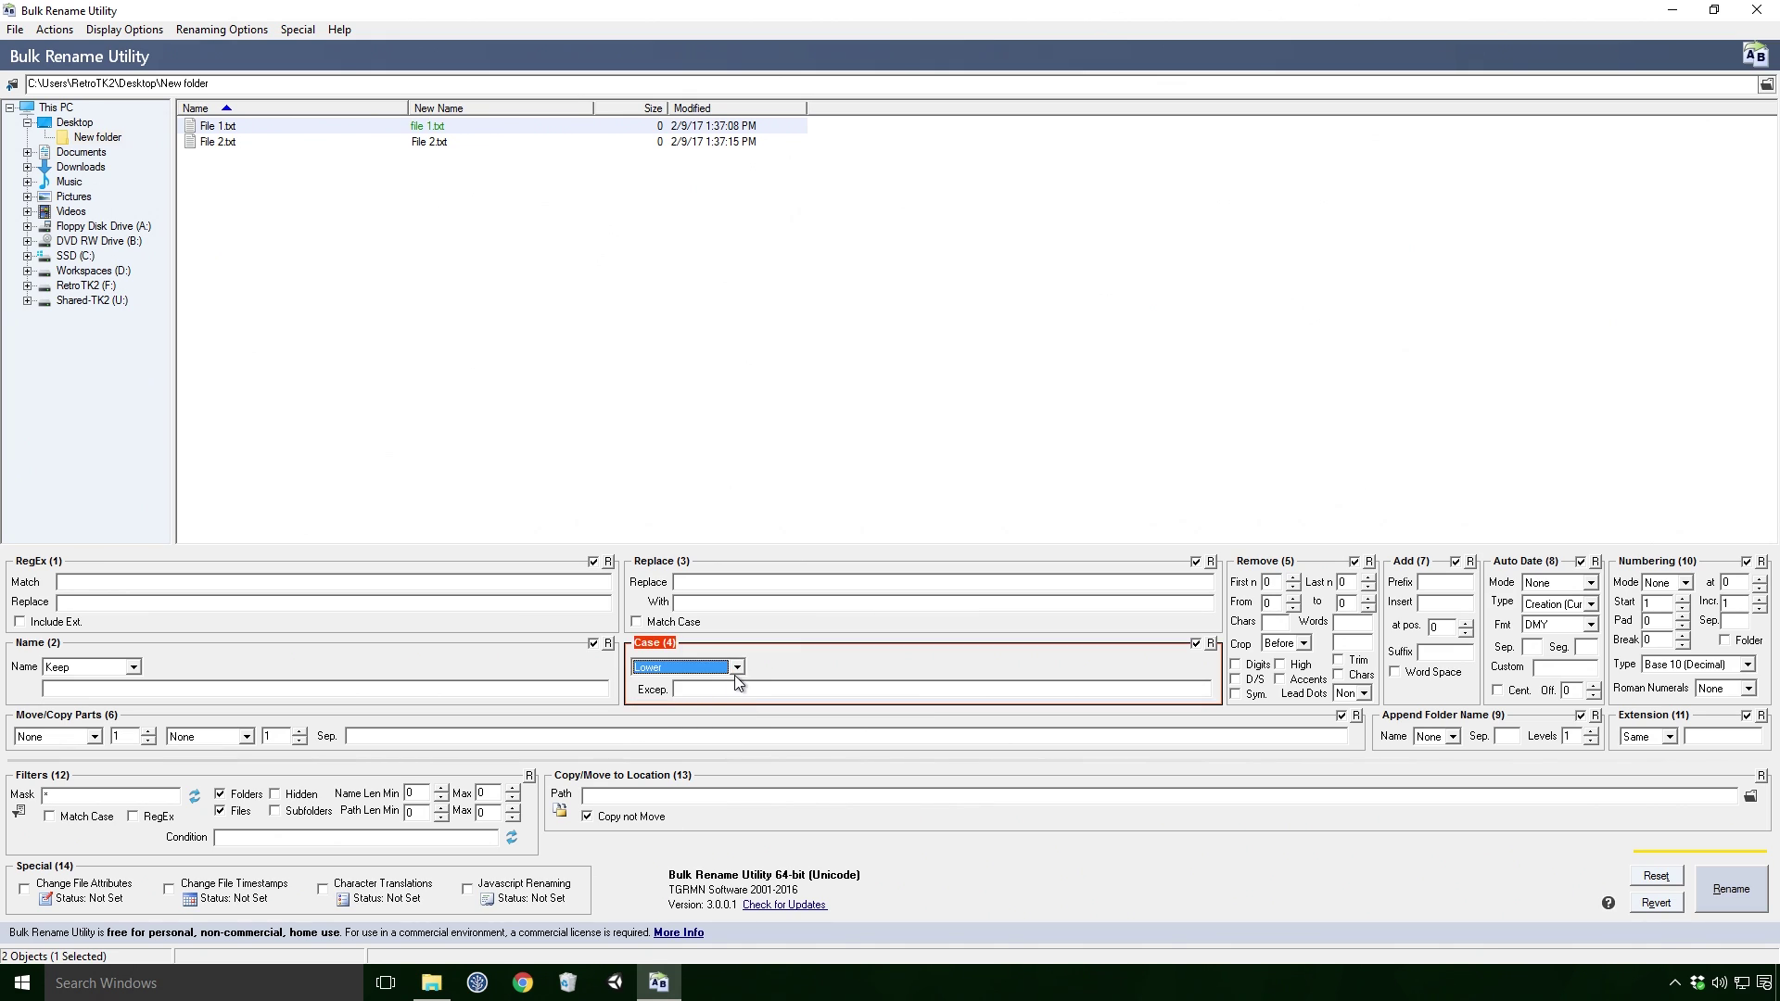
pyautogui.click(738, 667)
pyautogui.click(723, 712)
pyautogui.click(736, 667)
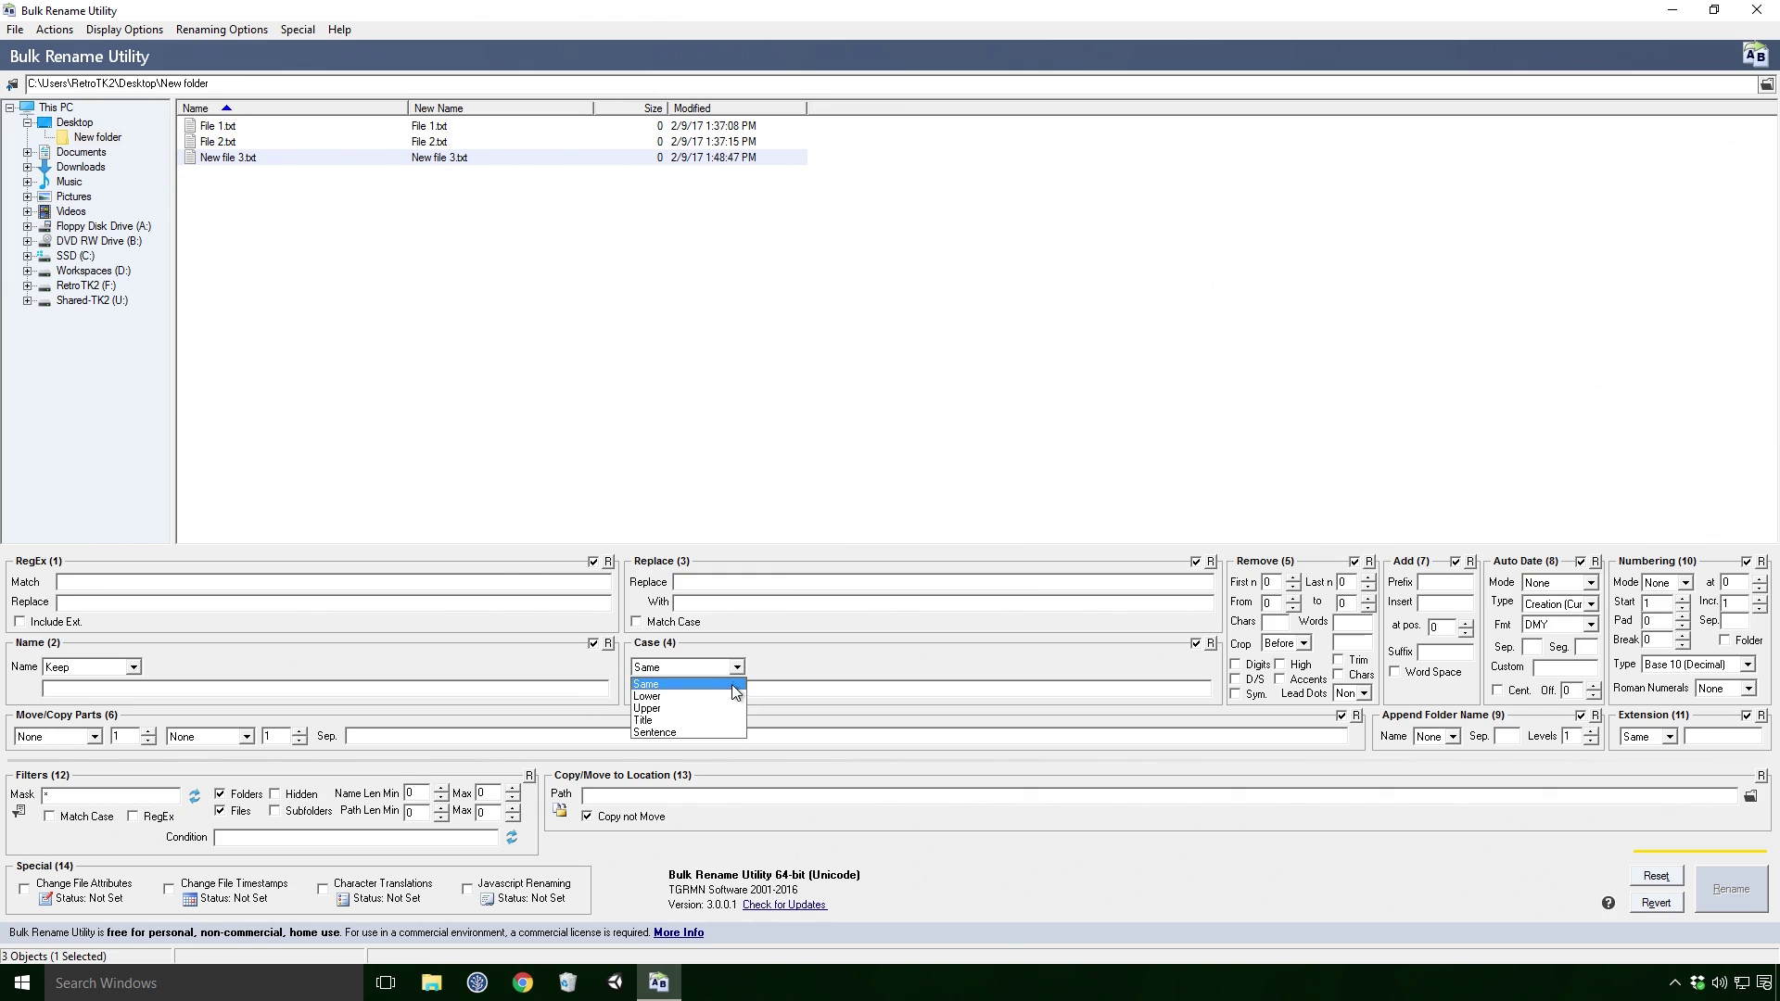
pyautogui.click(719, 720)
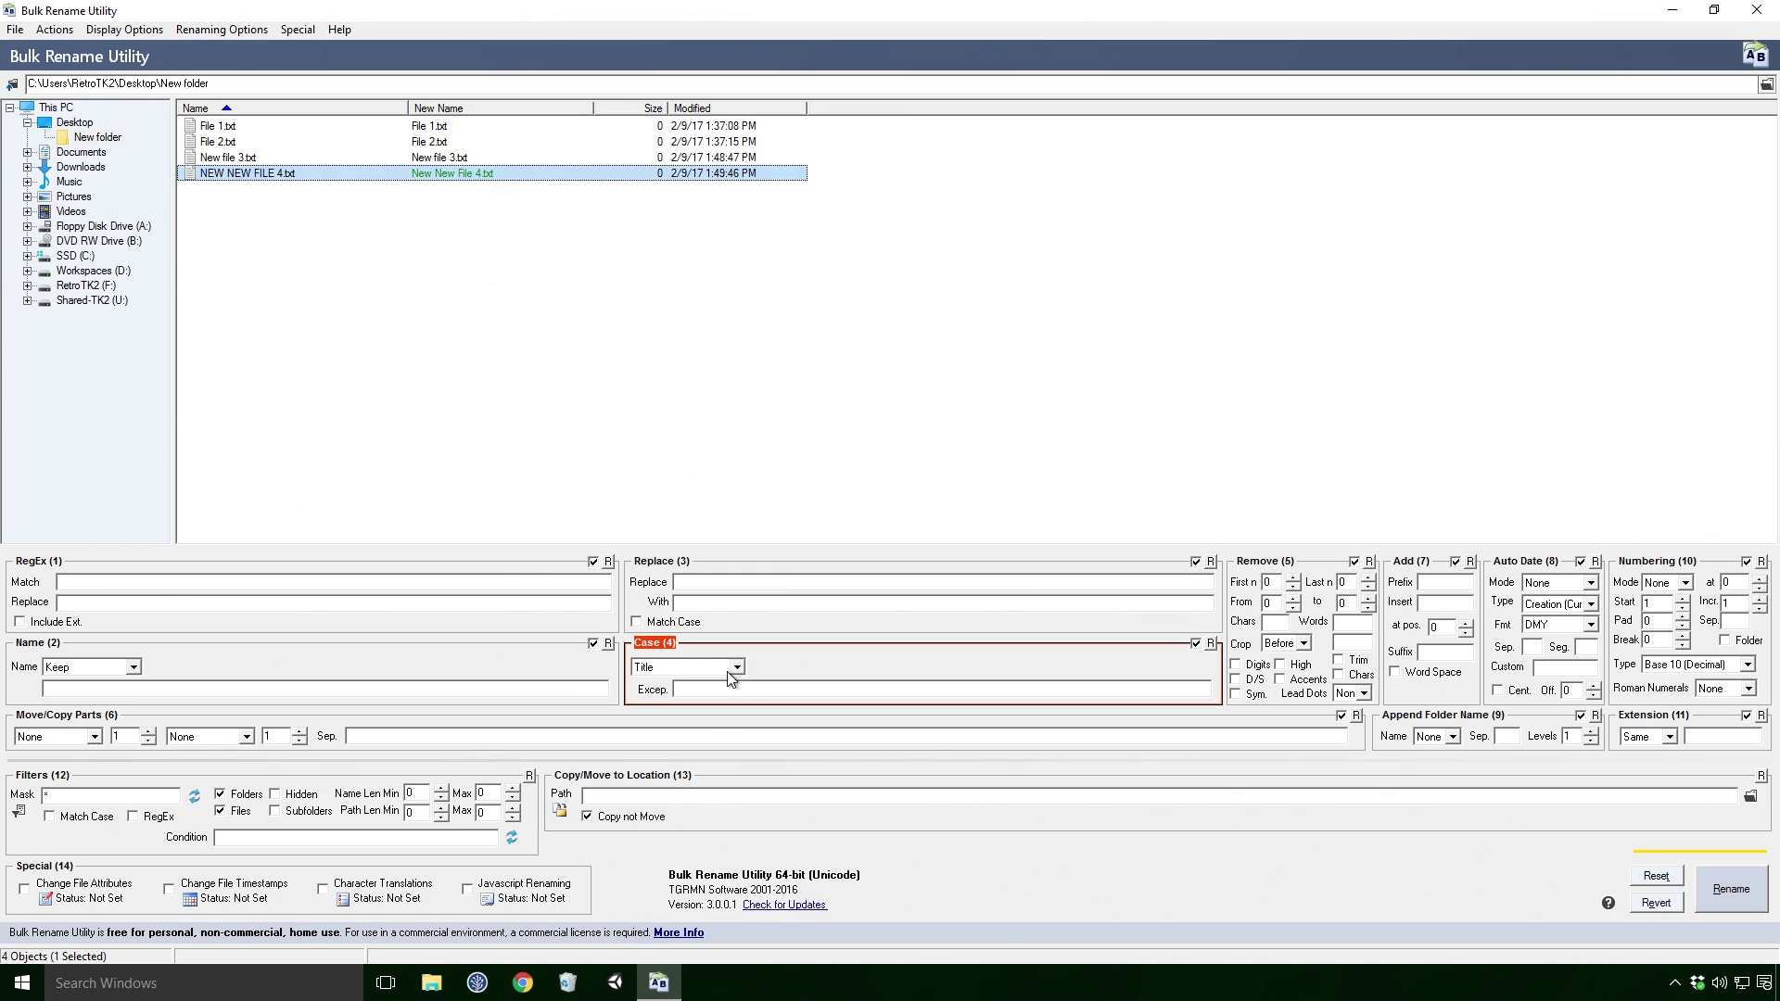
pyautogui.click(736, 667)
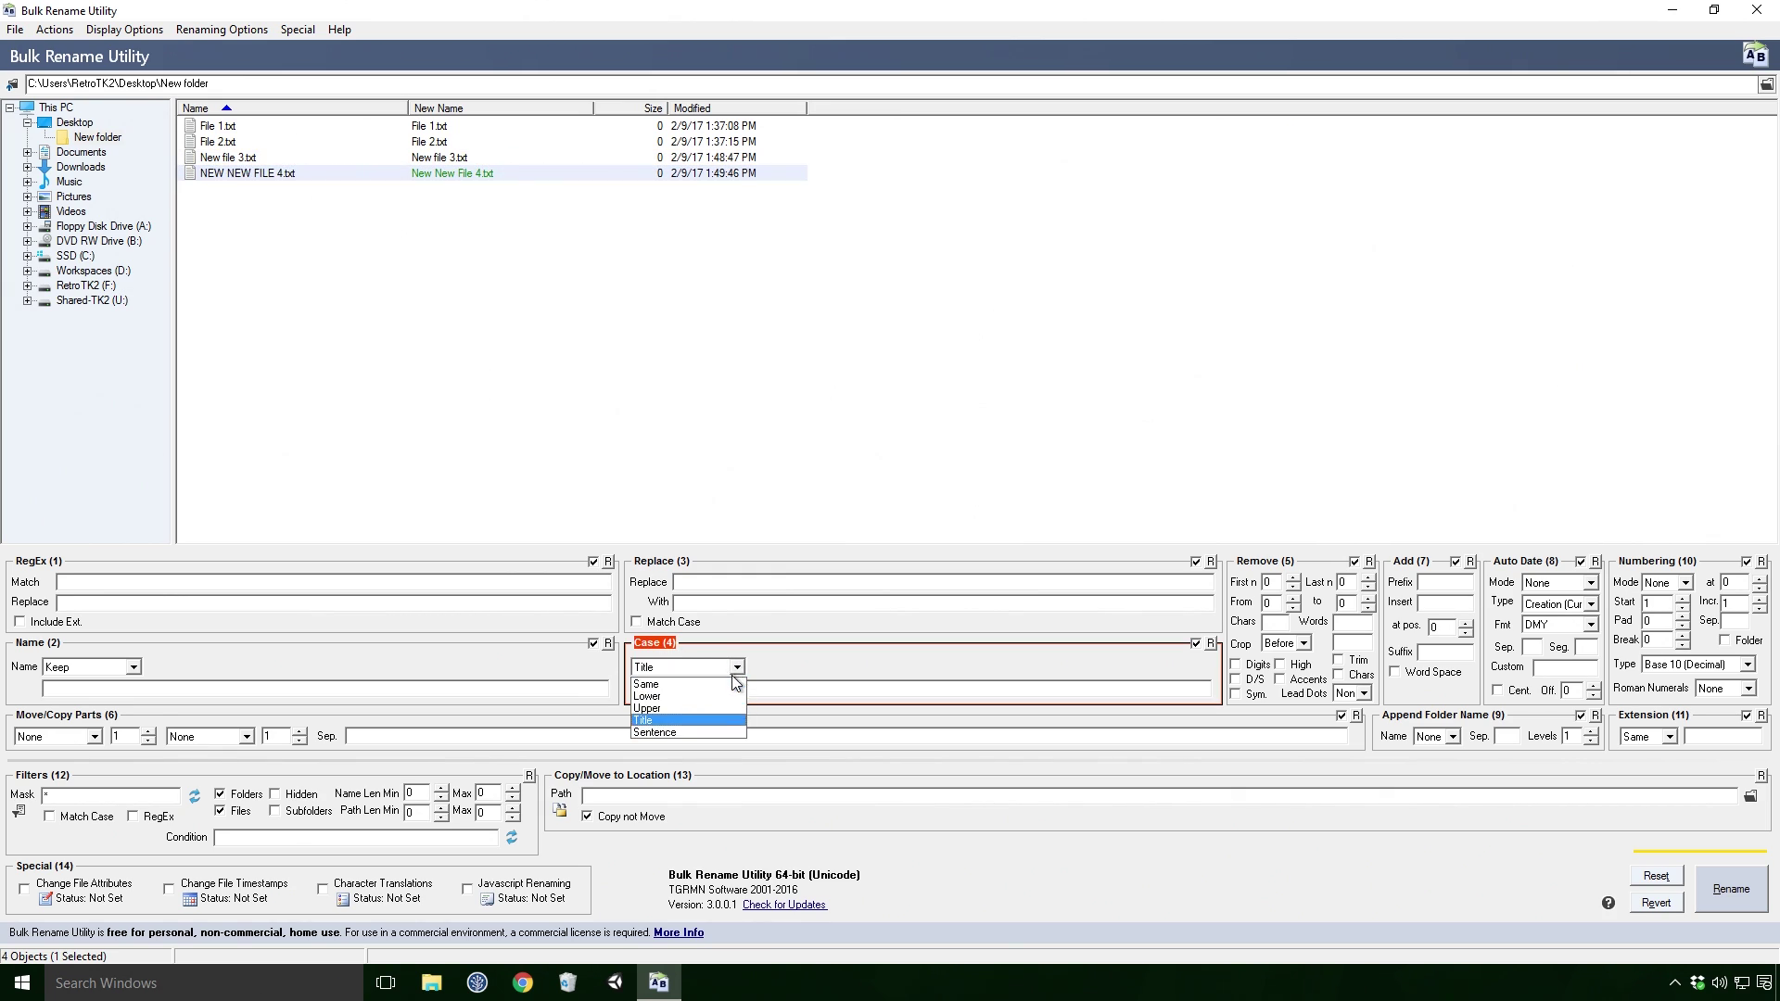
pyautogui.click(720, 732)
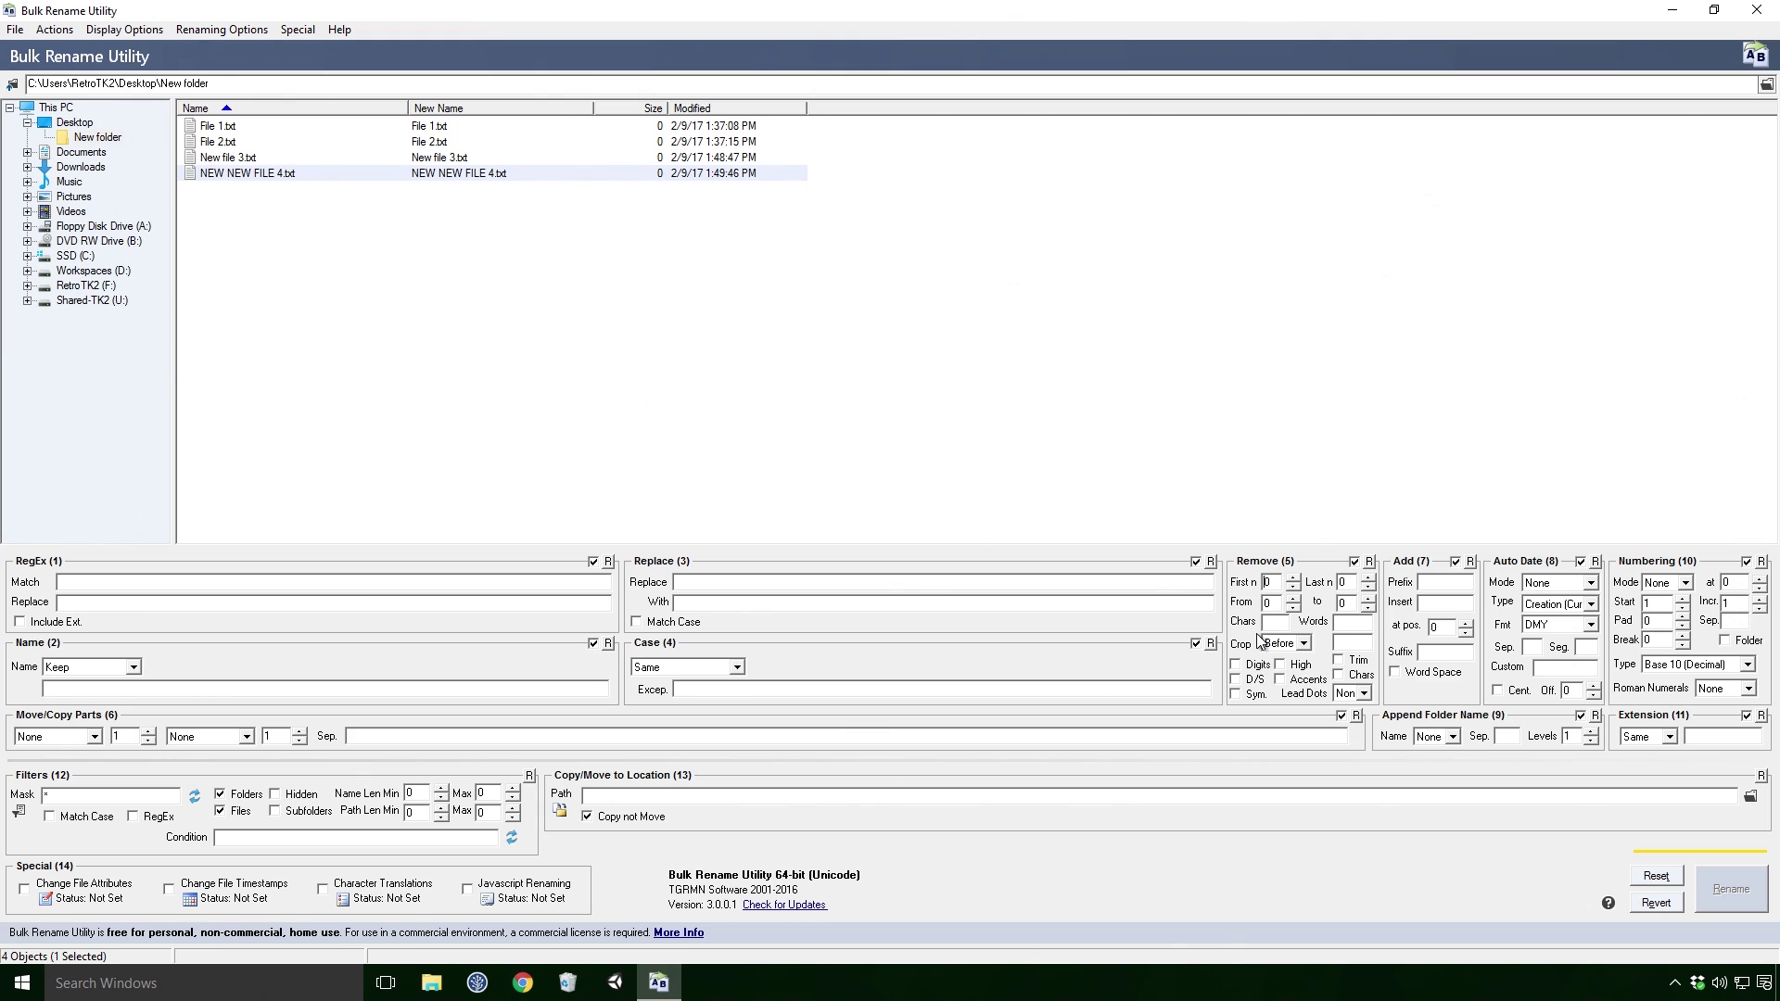
# - Set Remove to strip the first 6 and the last 4 characters from each name
pyautogui.write('6')
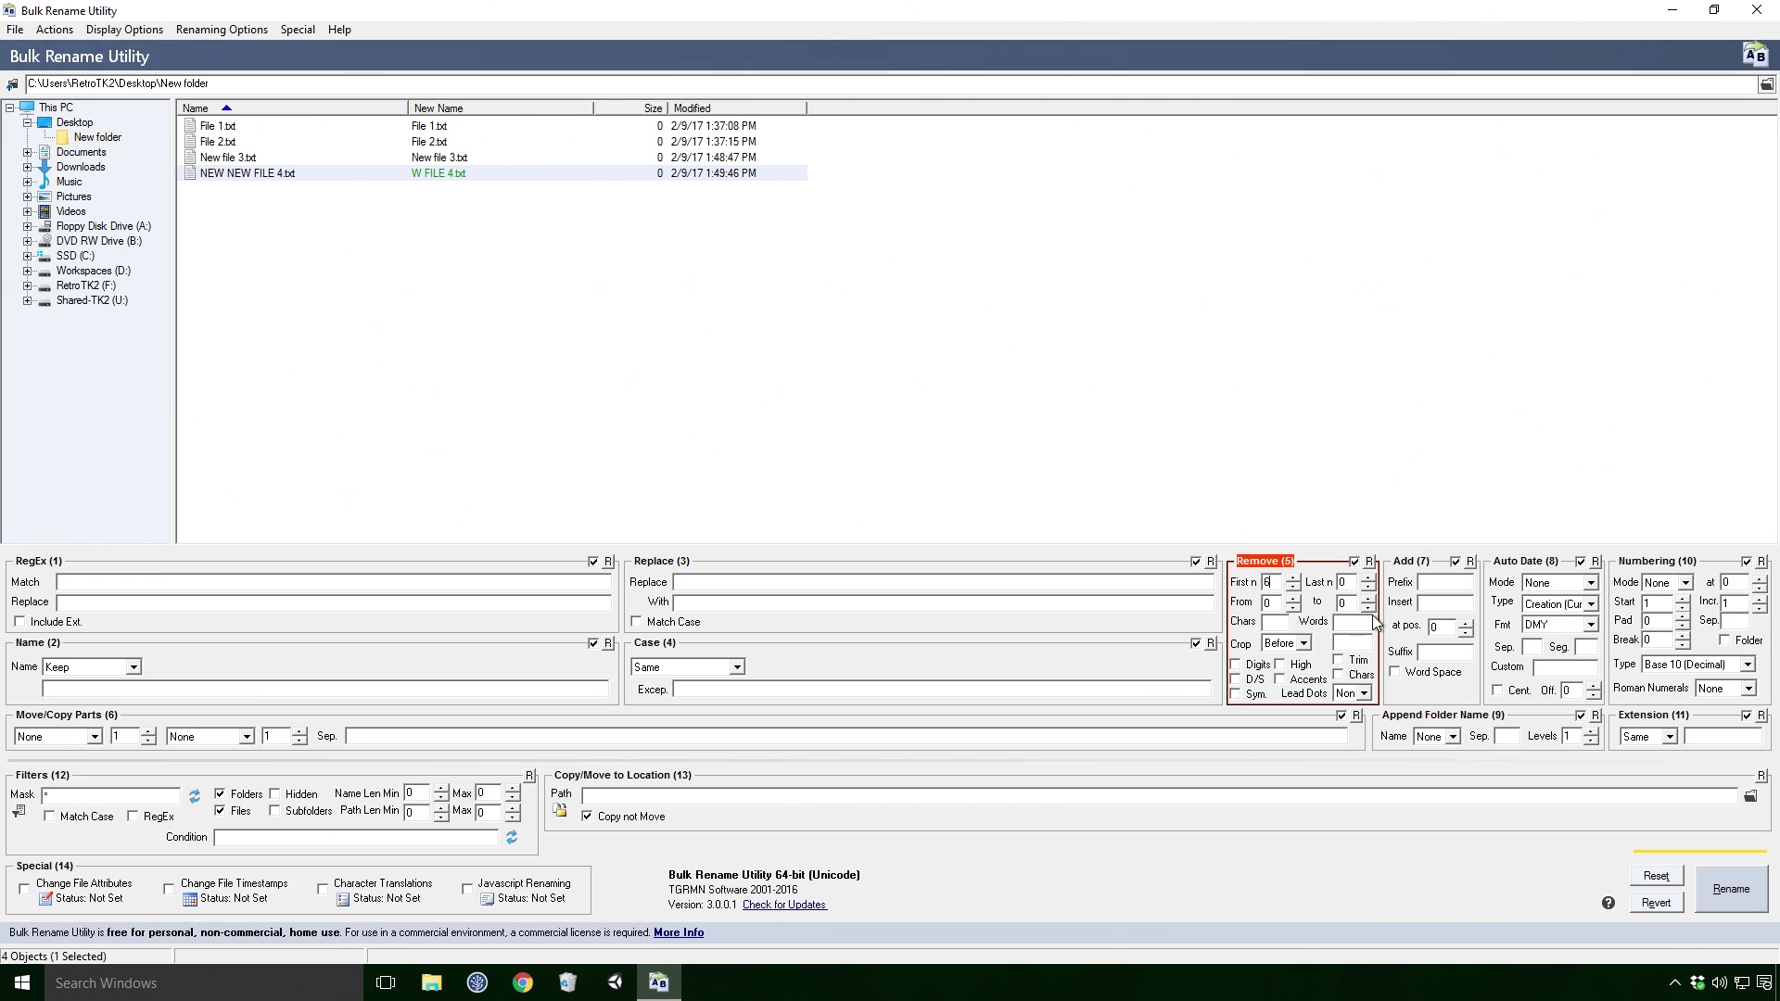
pyautogui.click(1350, 581)
pyautogui.press('BackSpace')
pyautogui.write('4')
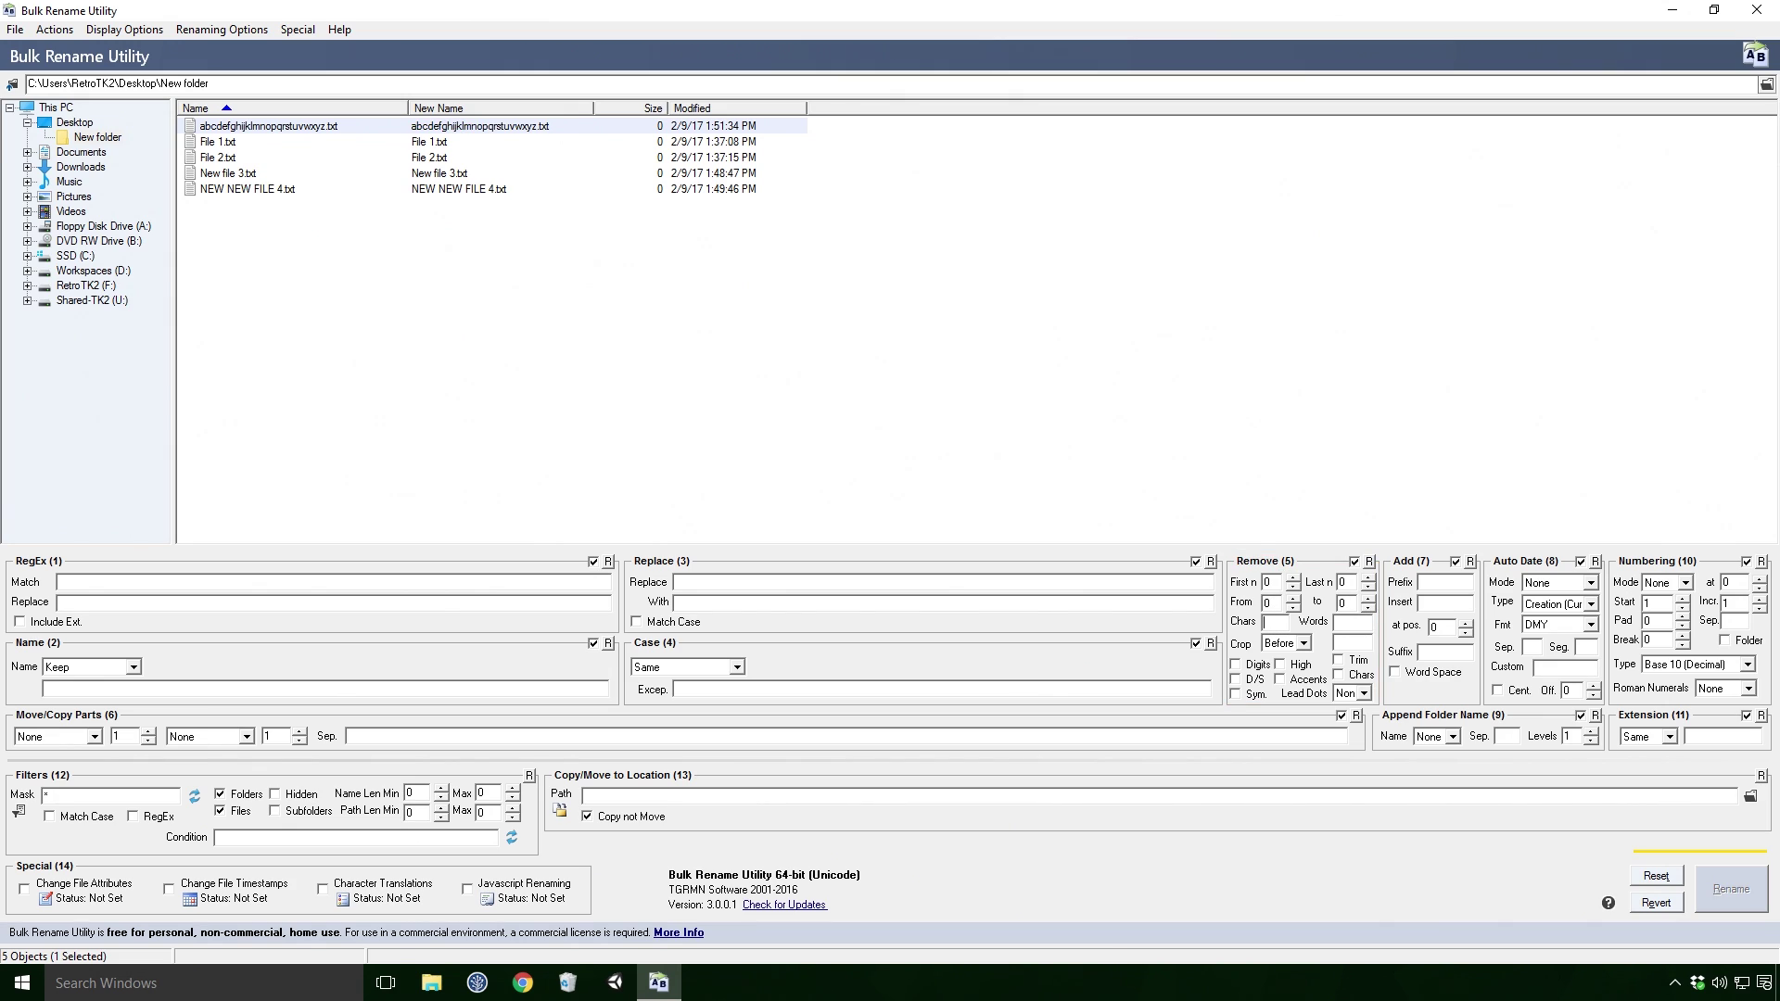
# - Preview removing the character 't' and the word 'file' from the names
pyautogui.click(1270, 621)
pyautogui.write('t')
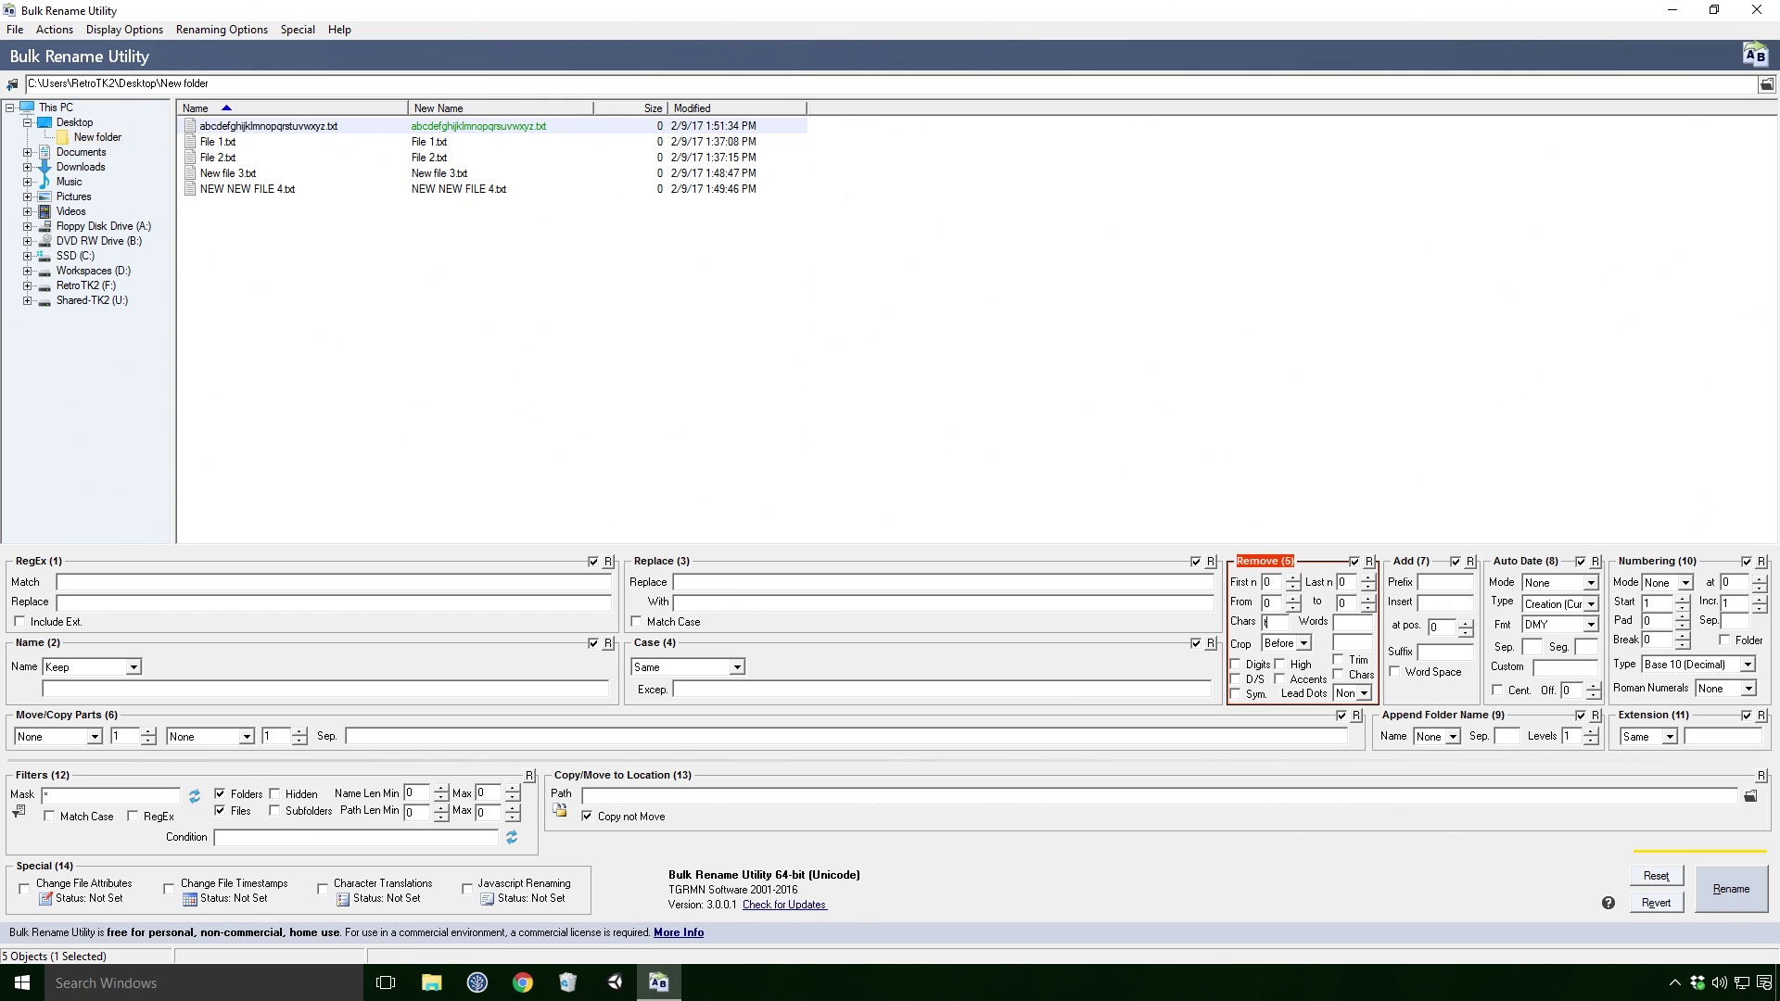
pyautogui.moveTo(218, 142); pyautogui.dragTo(218, 189)
pyautogui.click(1351, 622)
pyautogui.write('file')
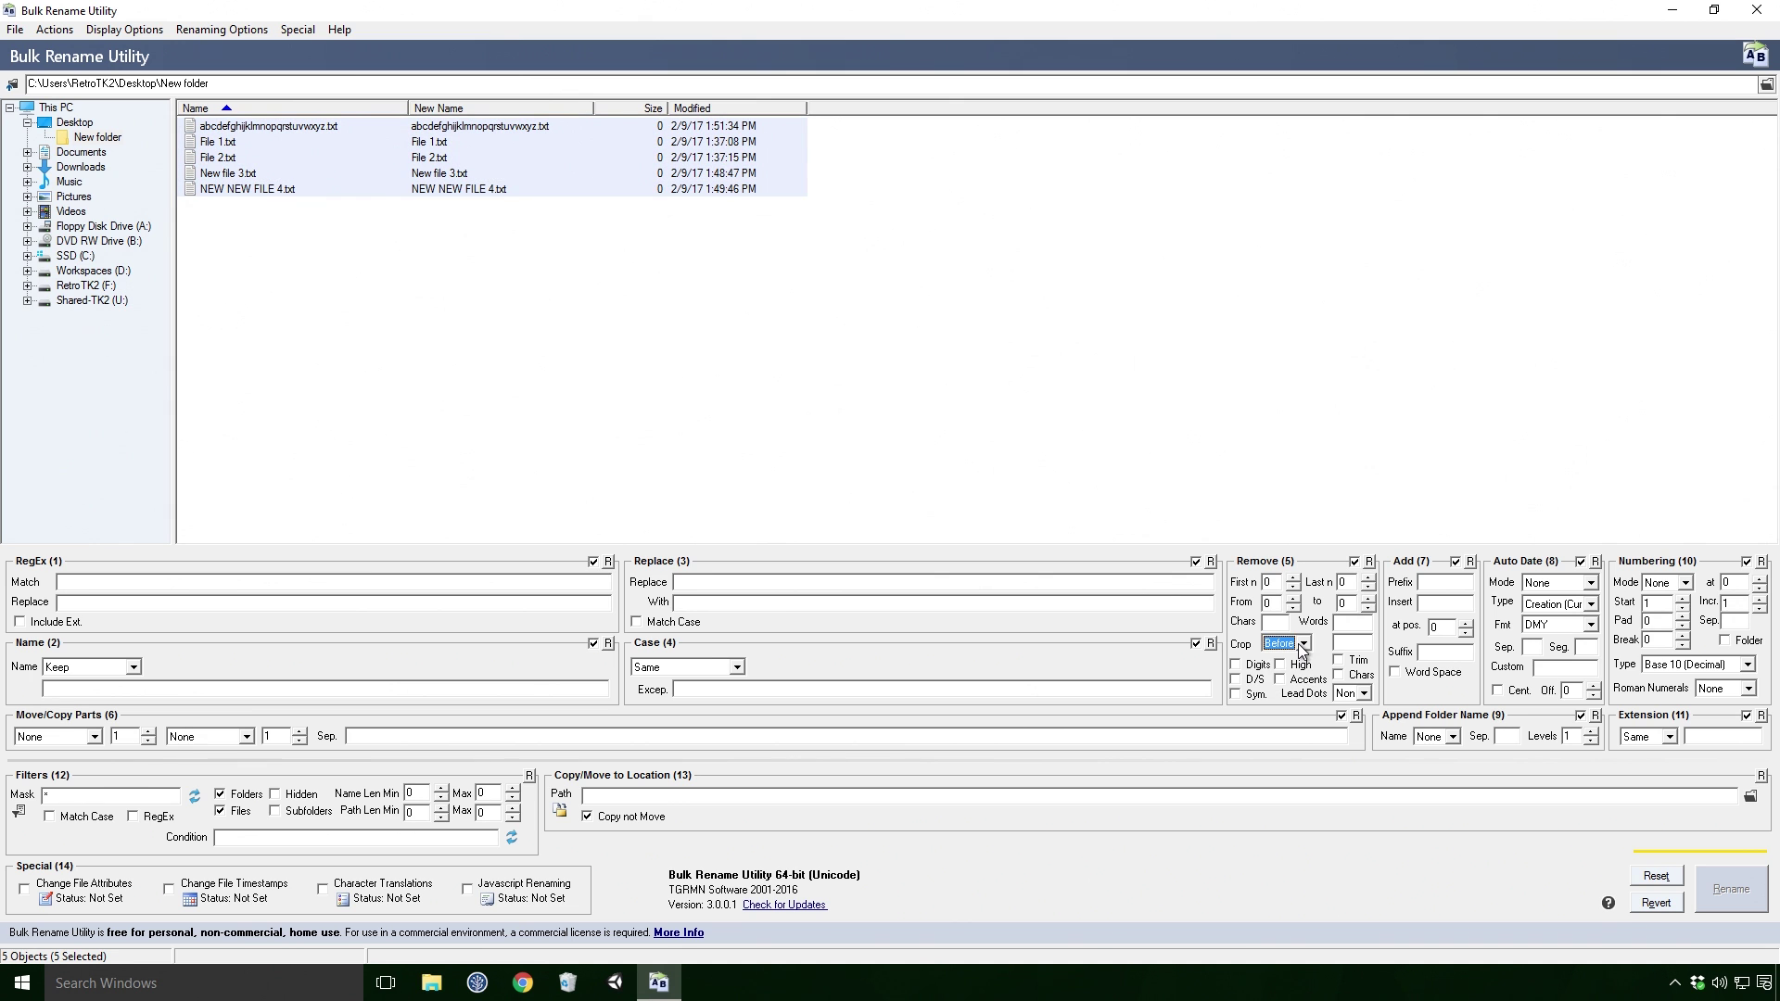
# - Set Crop to After with 'c', so the alphabet file previews as abc.txt
pyautogui.click(1352, 642)
pyautogui.write('c')
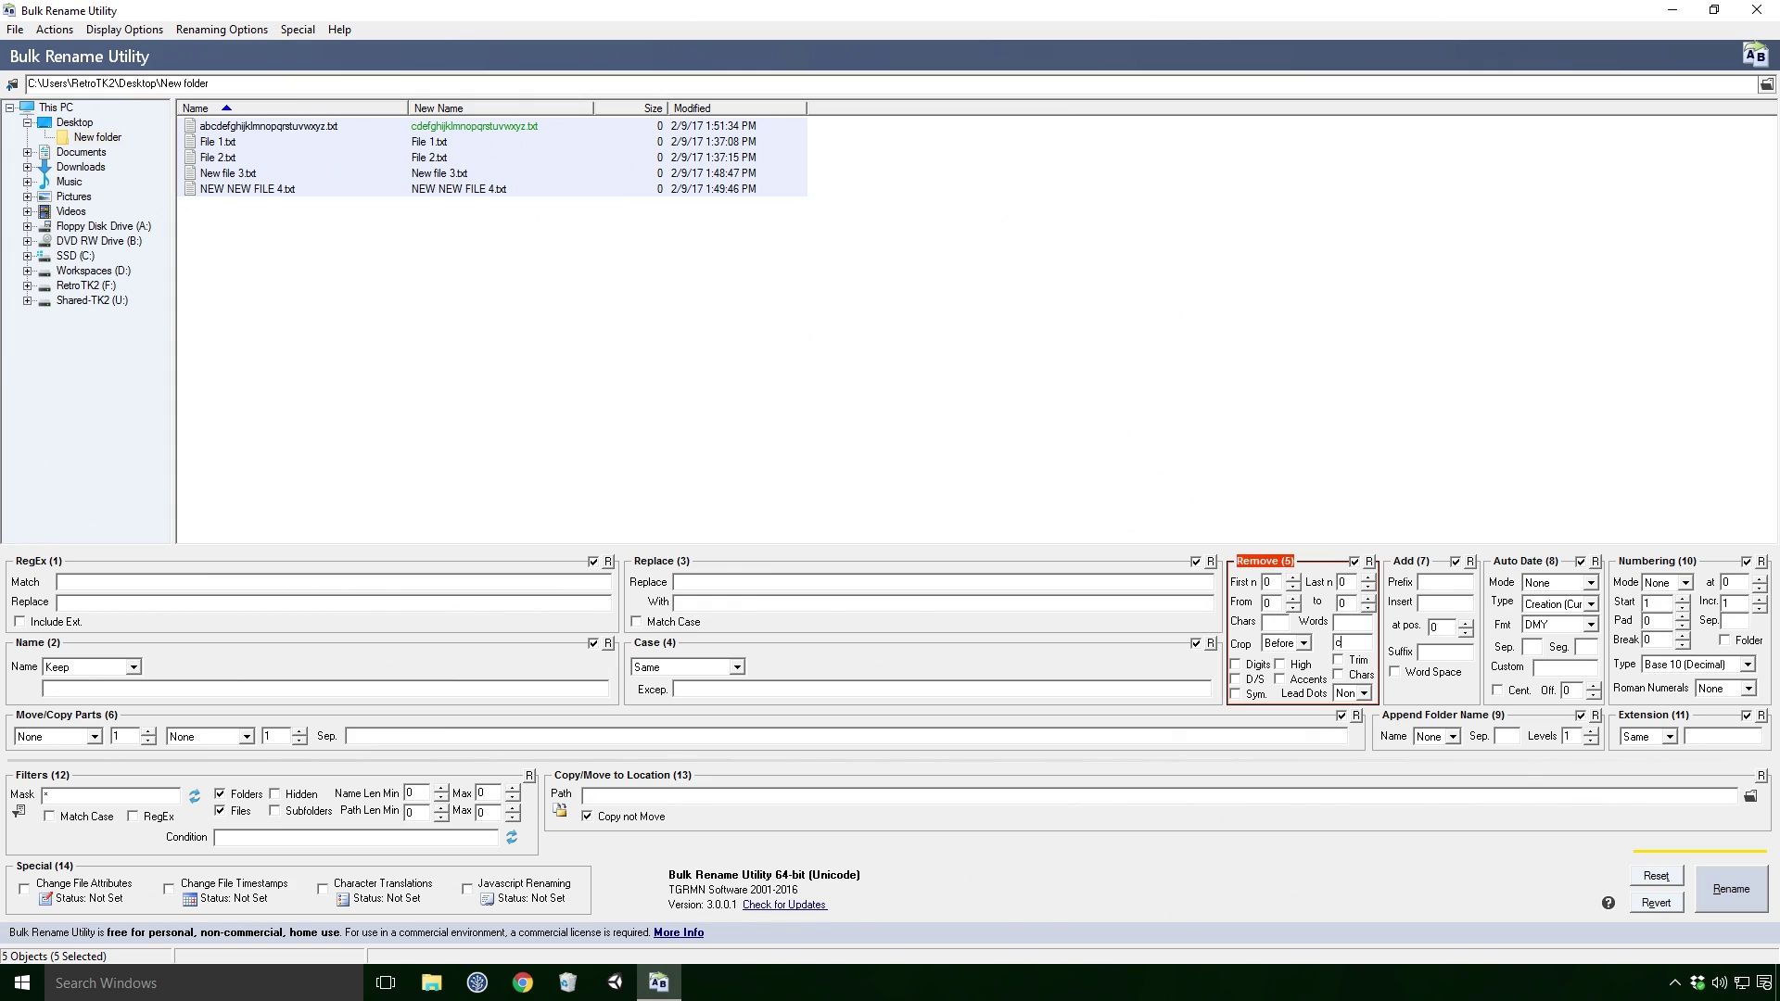
pyautogui.press('BackSpace')
pyautogui.click(1288, 643)
pyautogui.click(1284, 660)
pyautogui.click(1347, 642)
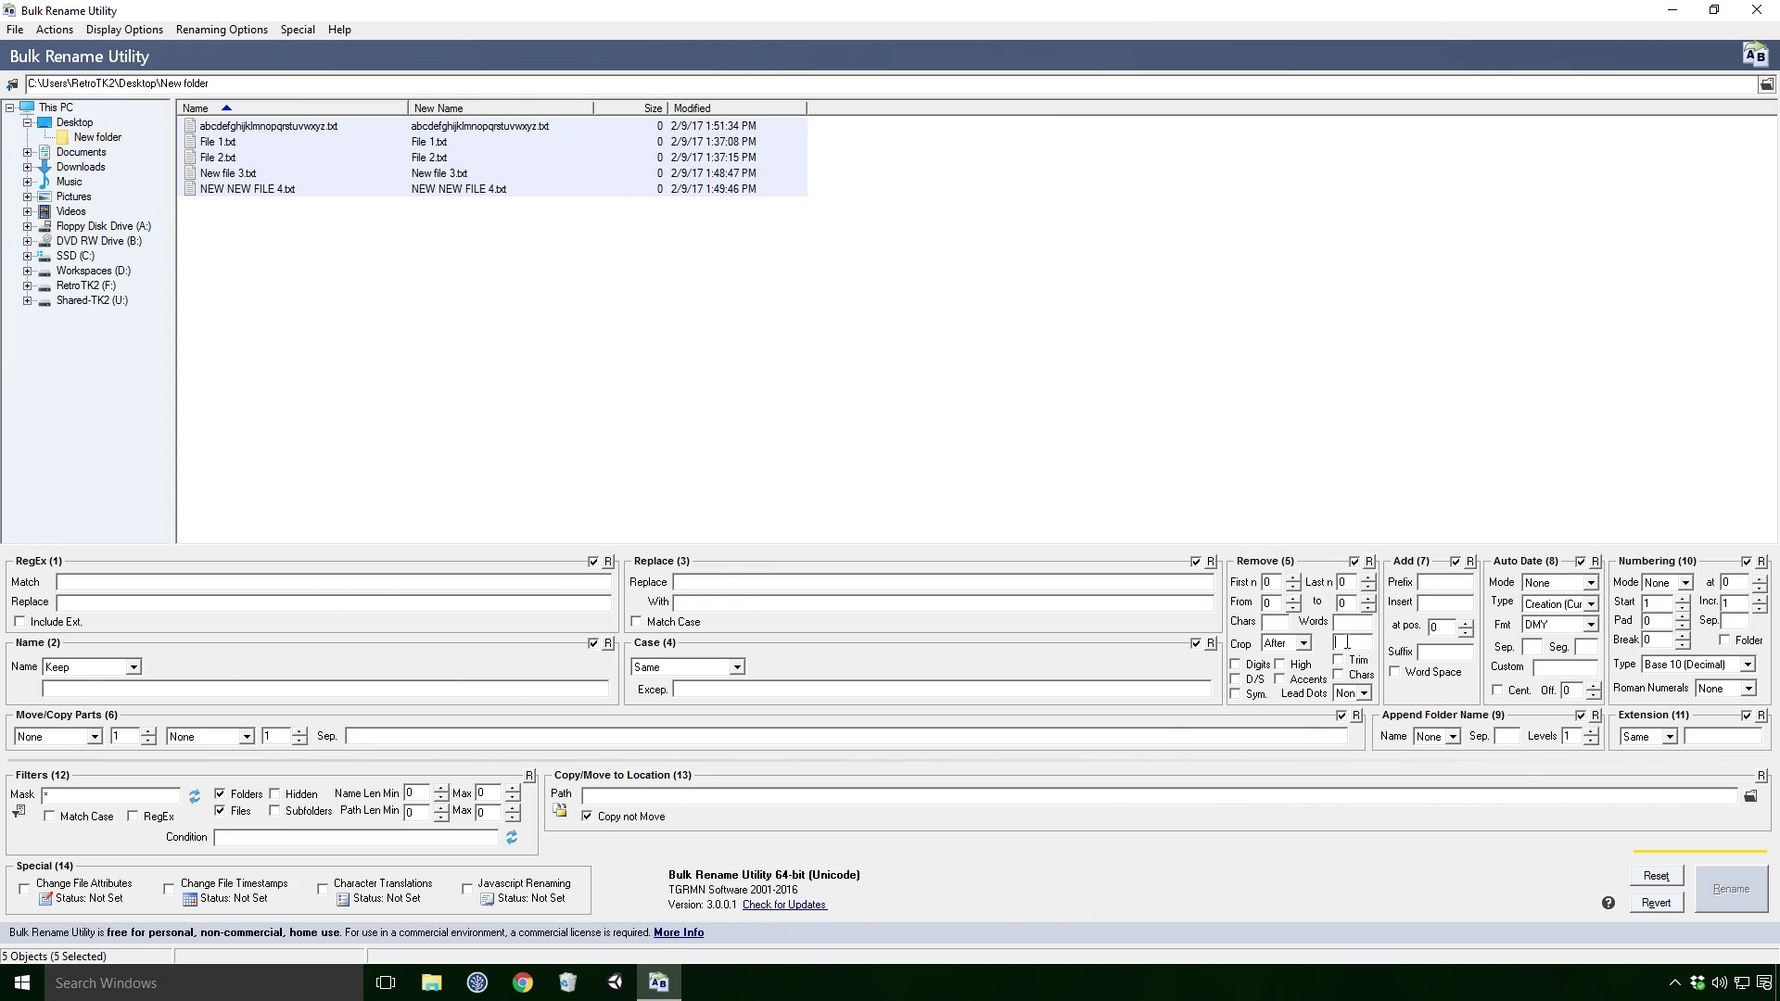
pyautogui.write('c')
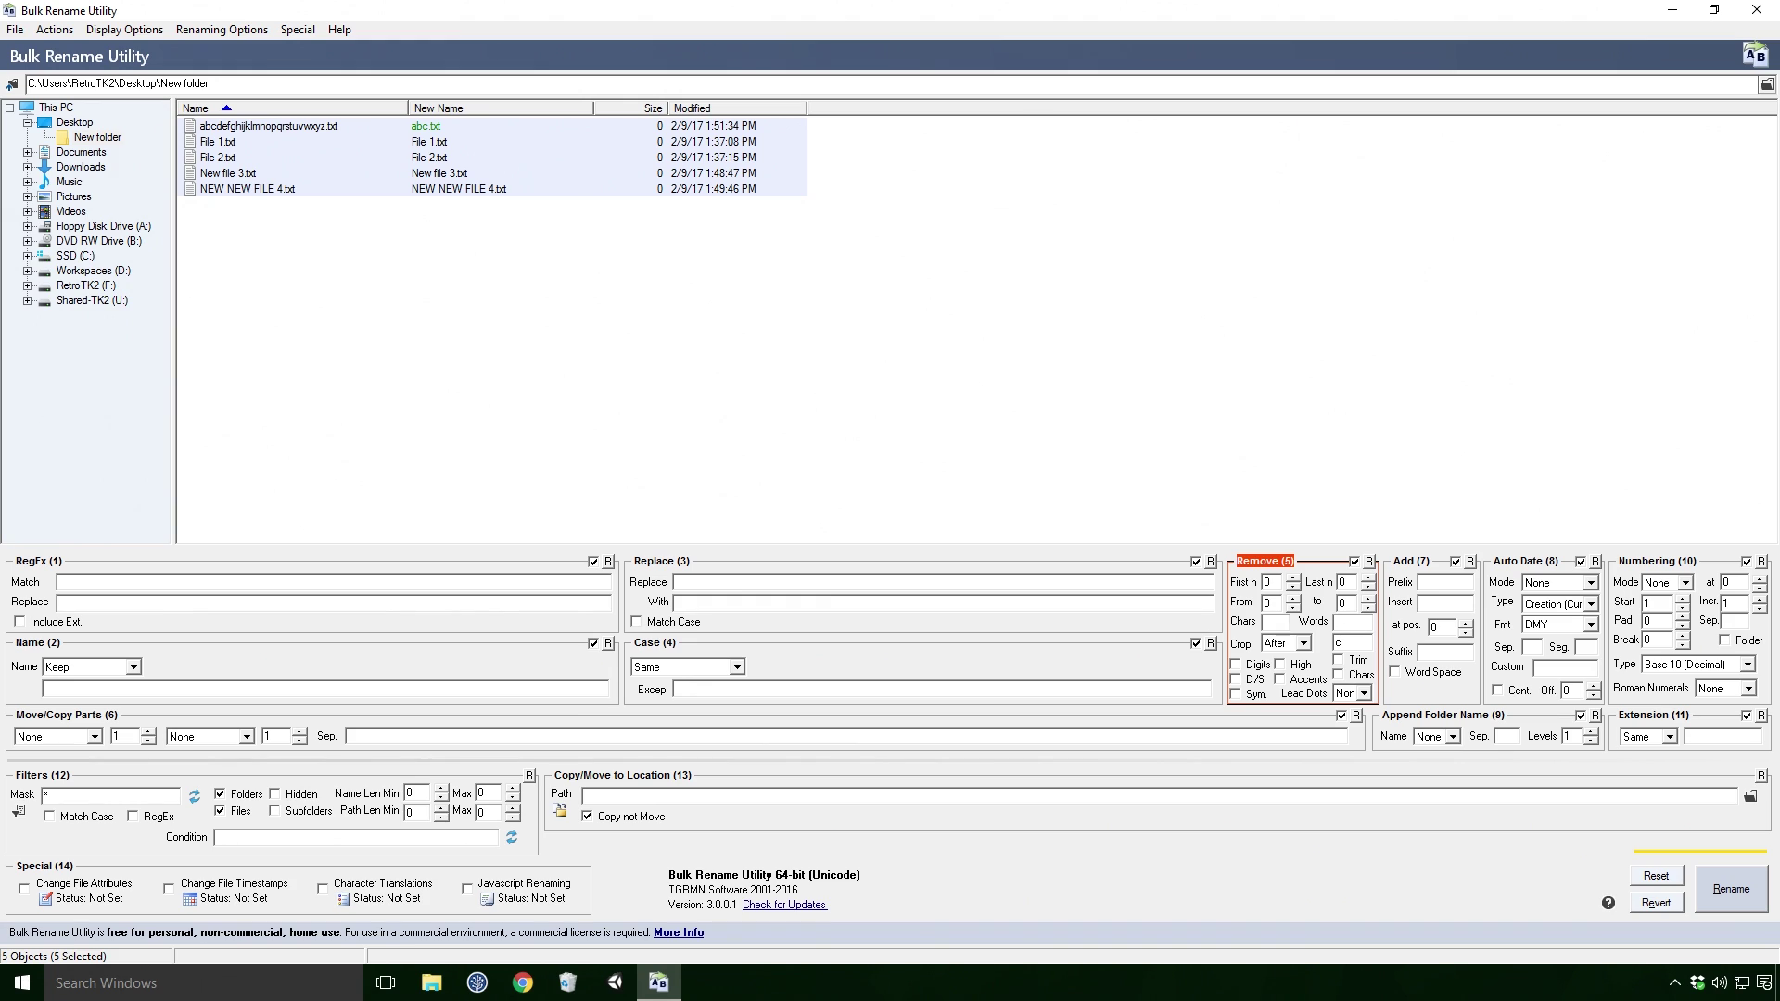
# - Enter the wildcard crop pattern d*w, shortening the alphabet file to abcxyz.txt
pyautogui.press('BackSpace')
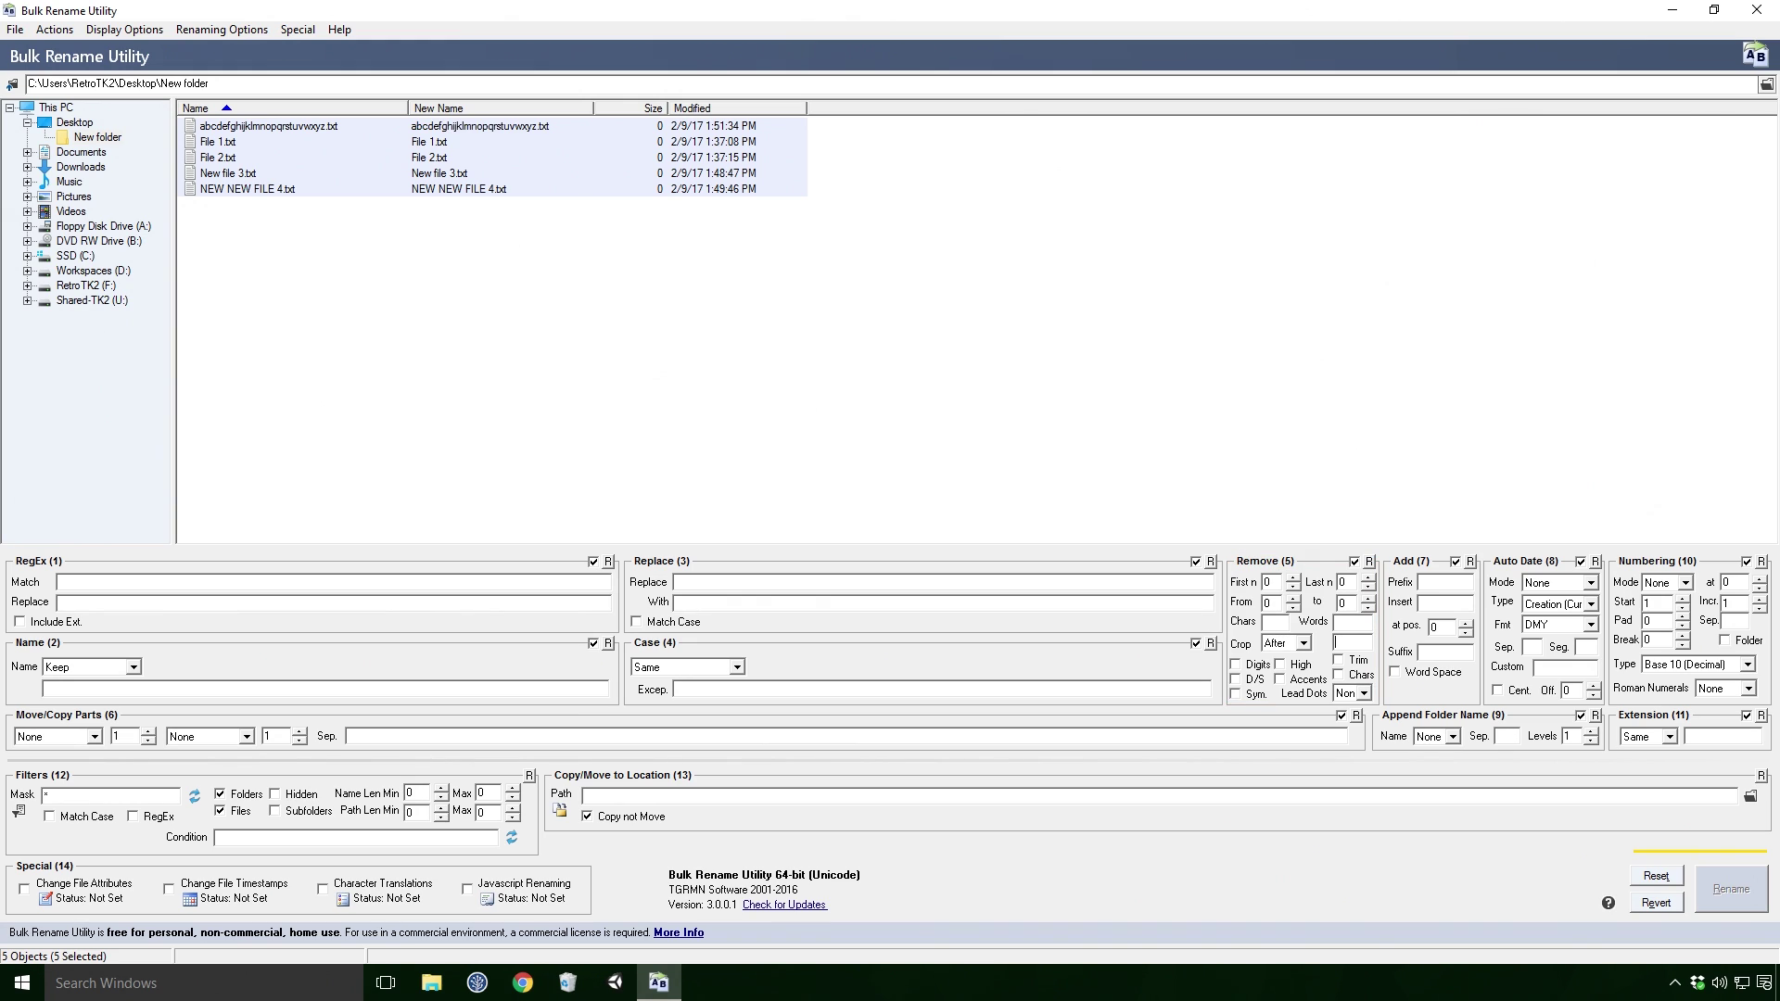
pyautogui.write('c')
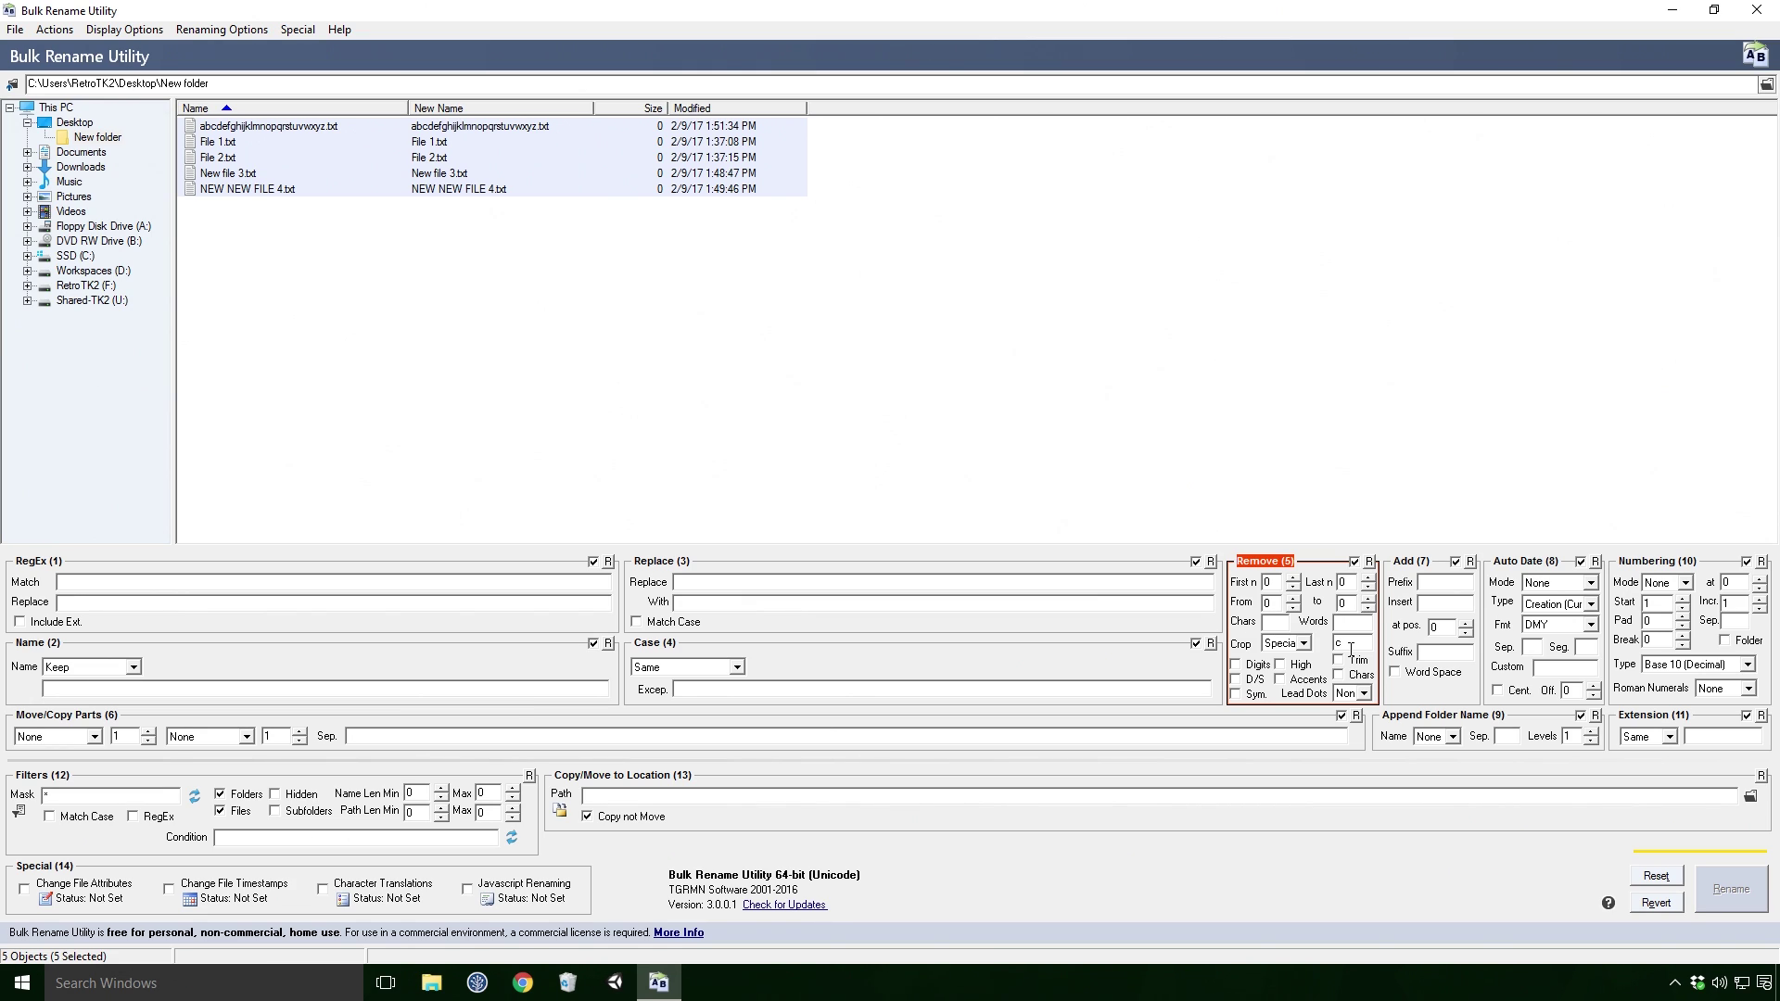
pyautogui.press('BackSpace')
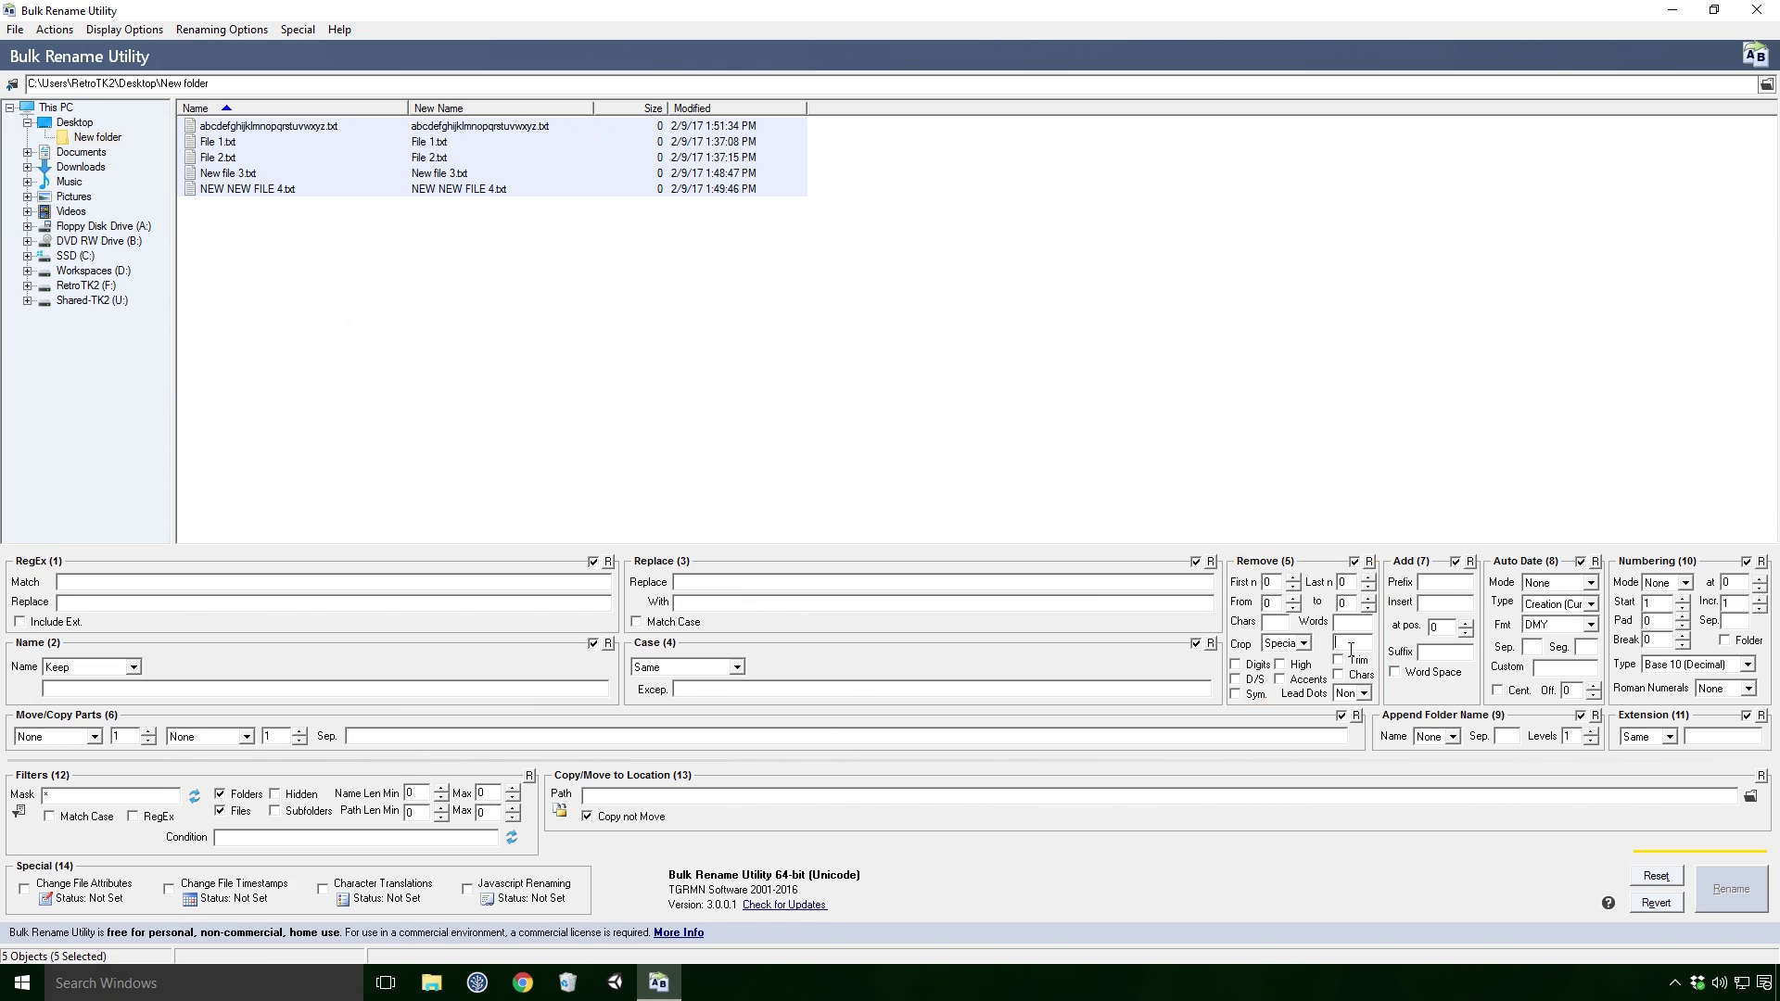
pyautogui.write('*')
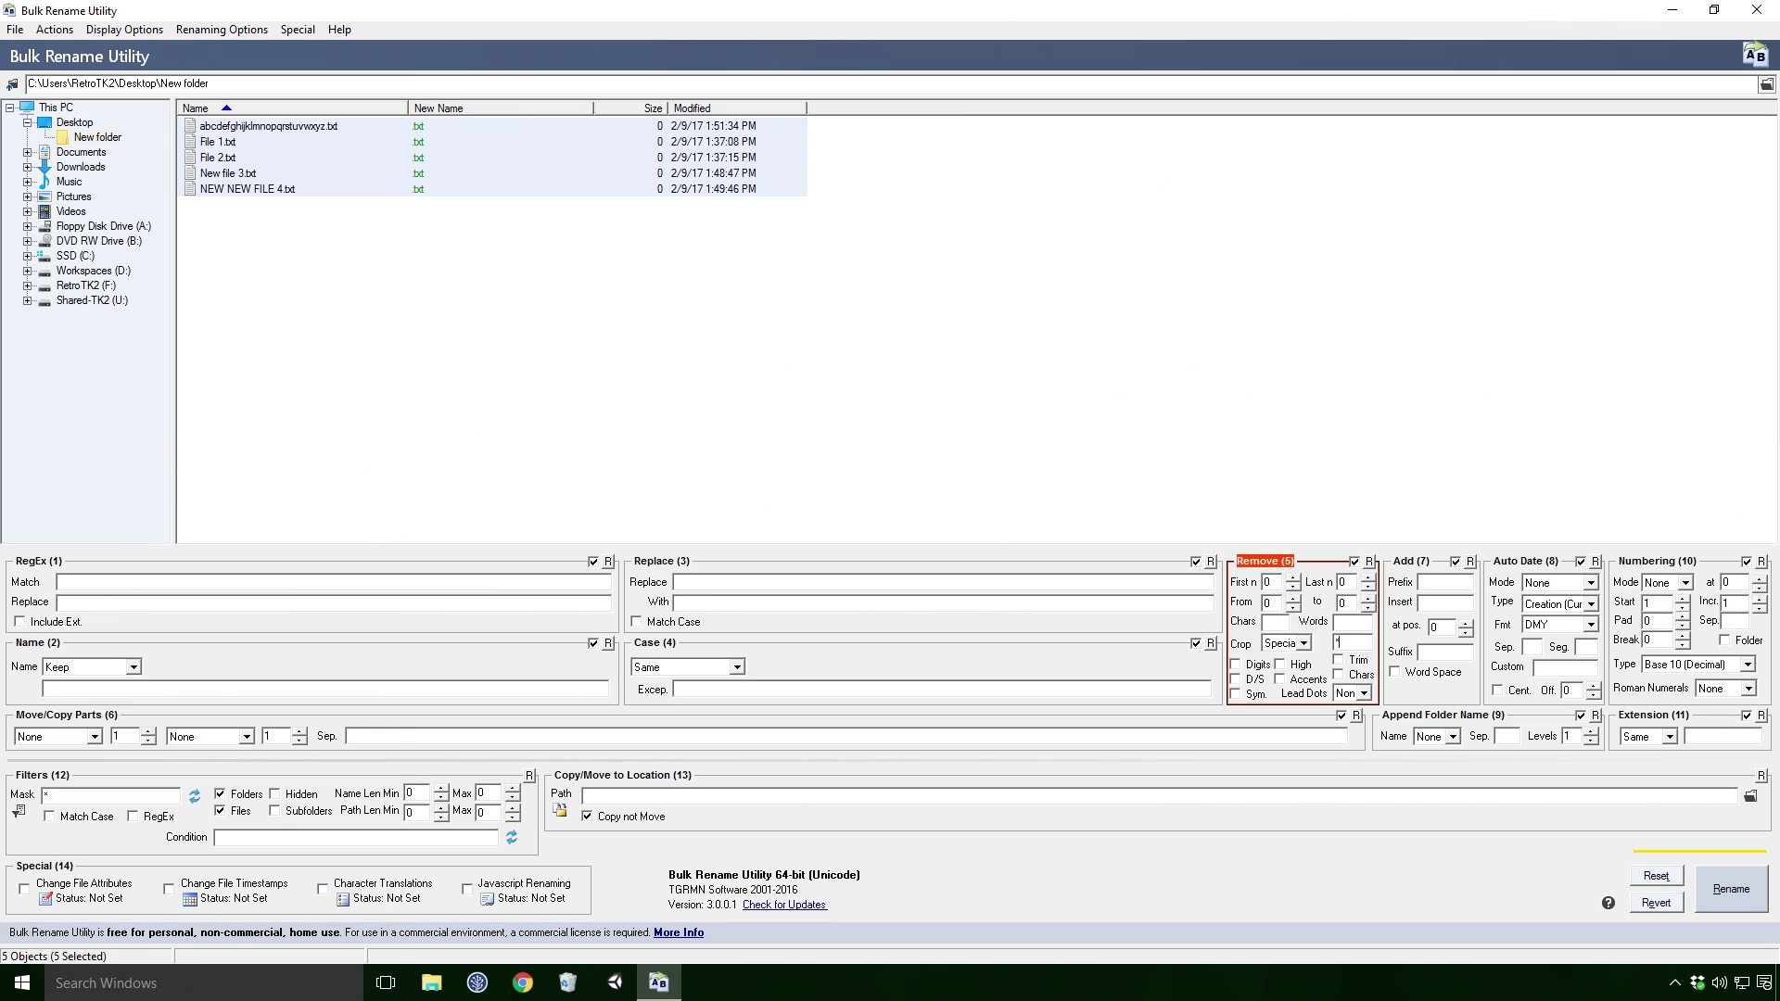
pyautogui.write('d')
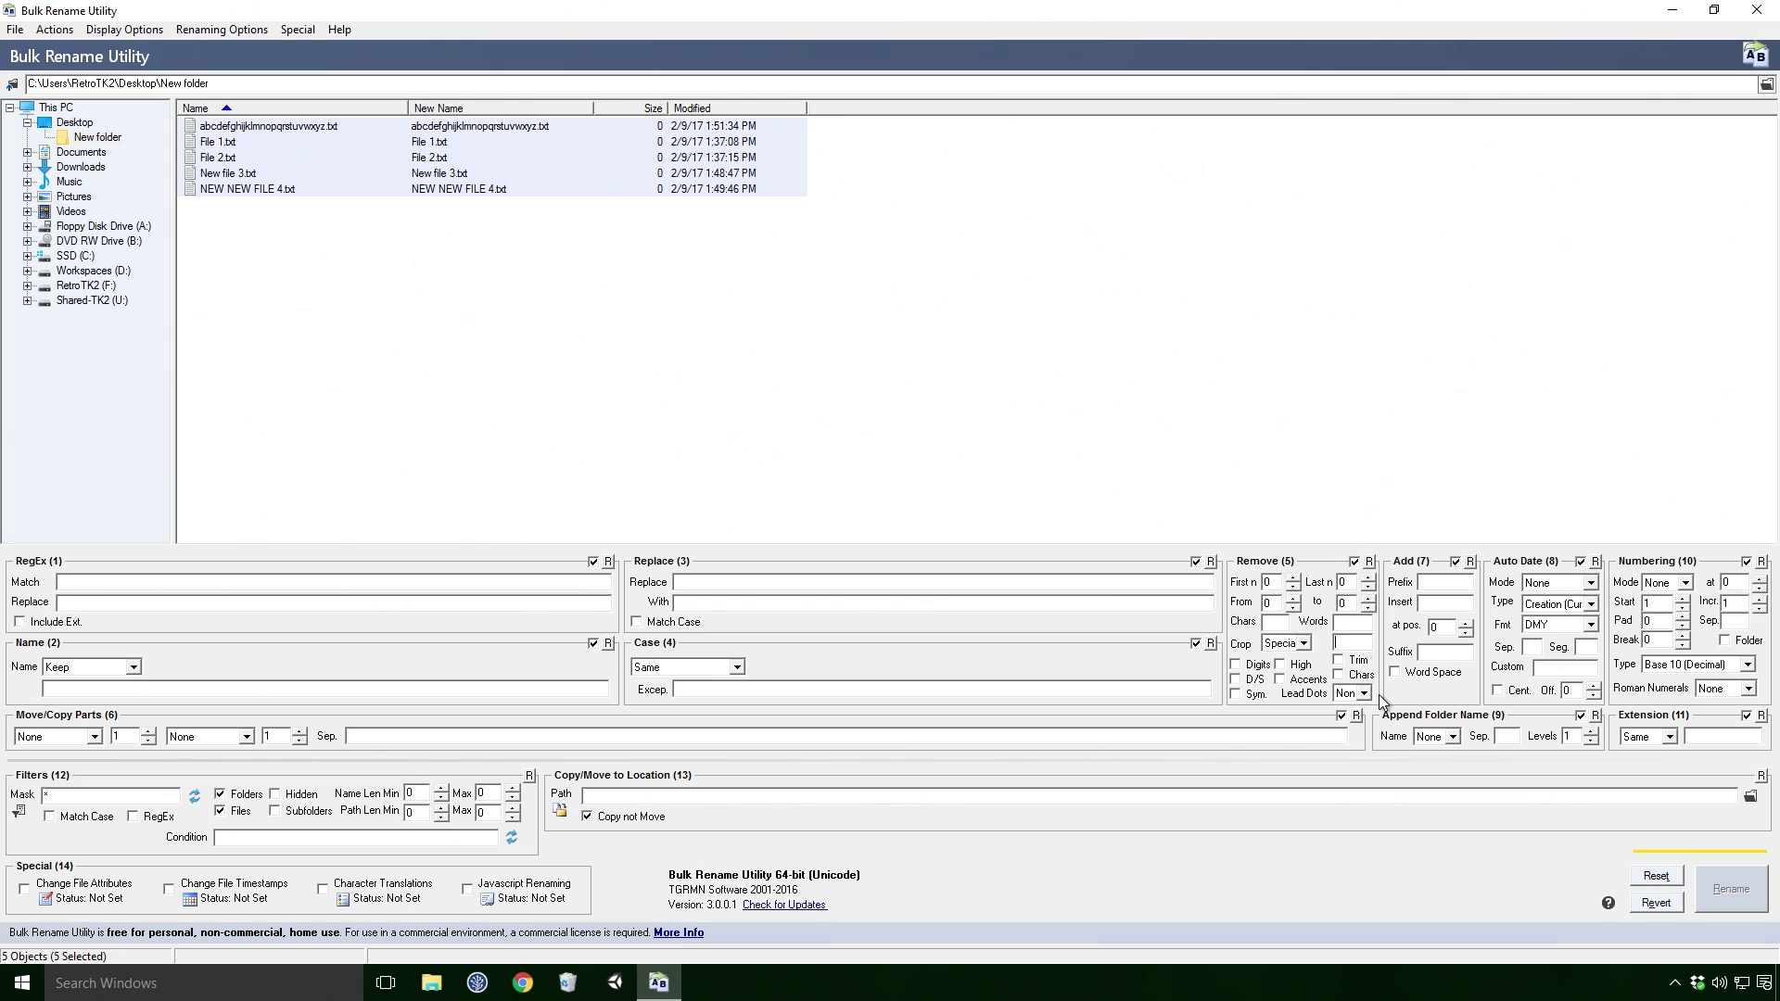
pyautogui.press('End')
pyautogui.write('k')
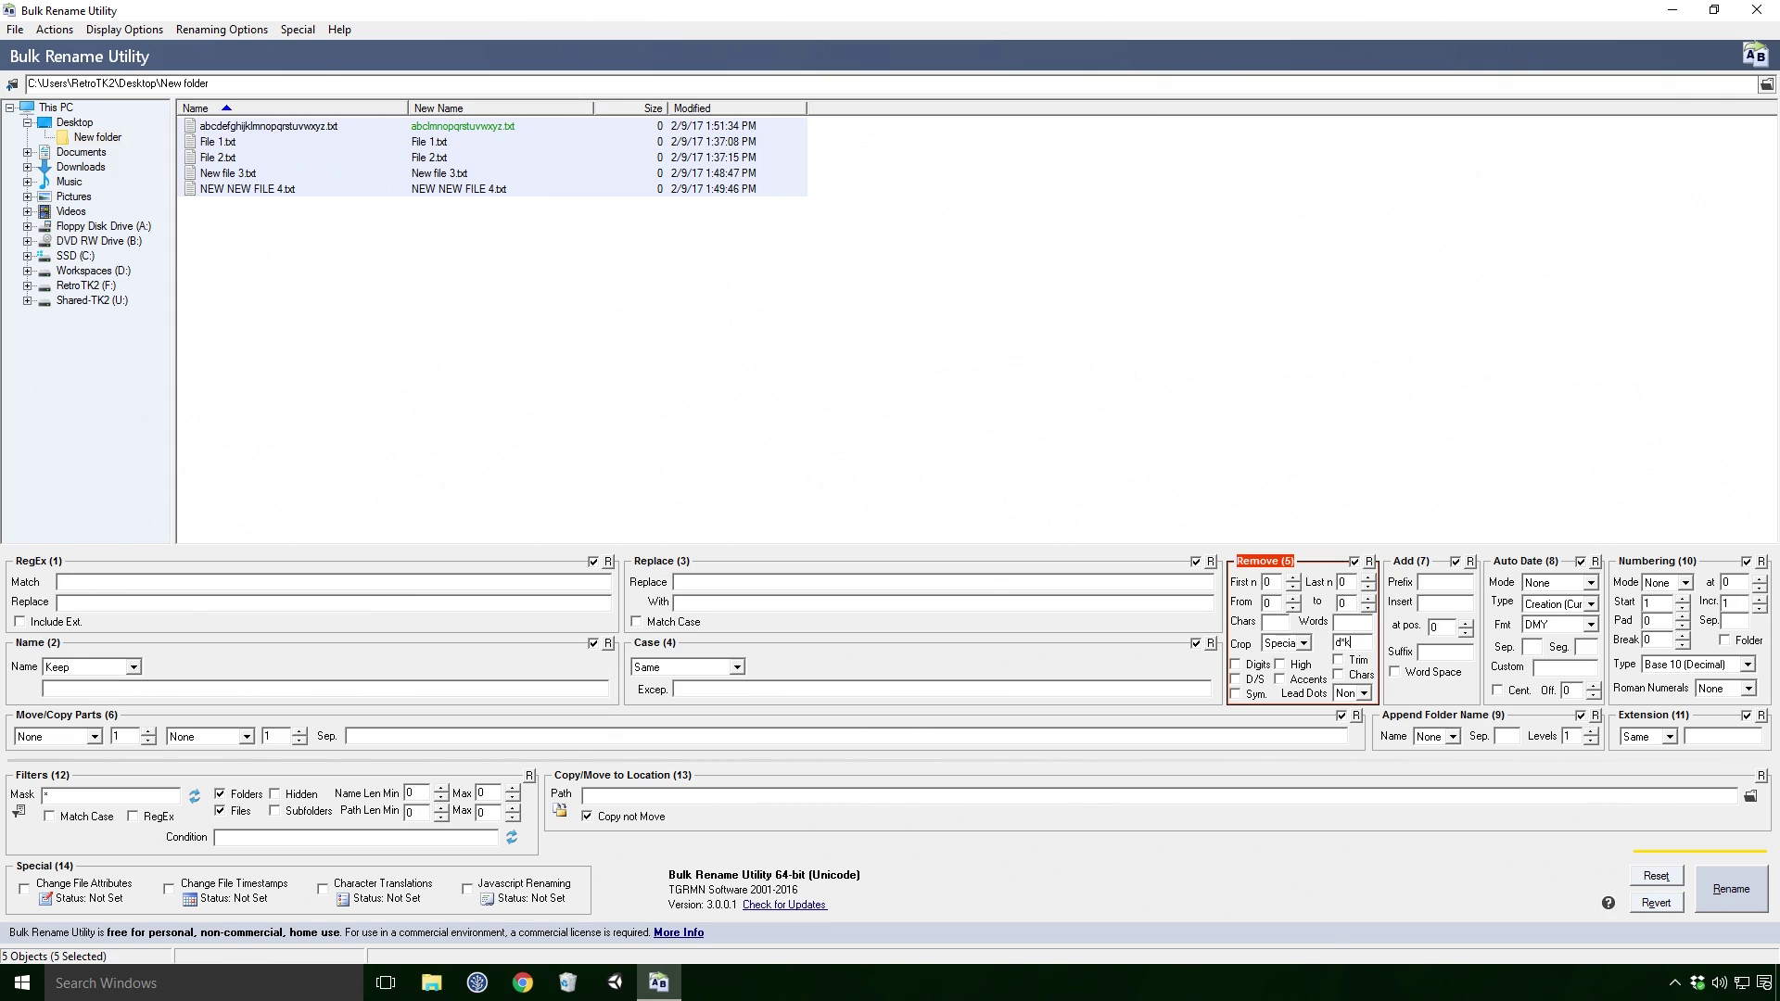
pyautogui.press('BackSpace')
pyautogui.write('w')
# - Reset Remove, then preview stripping digits, letters and accents from the names
pyautogui.click(1369, 561)
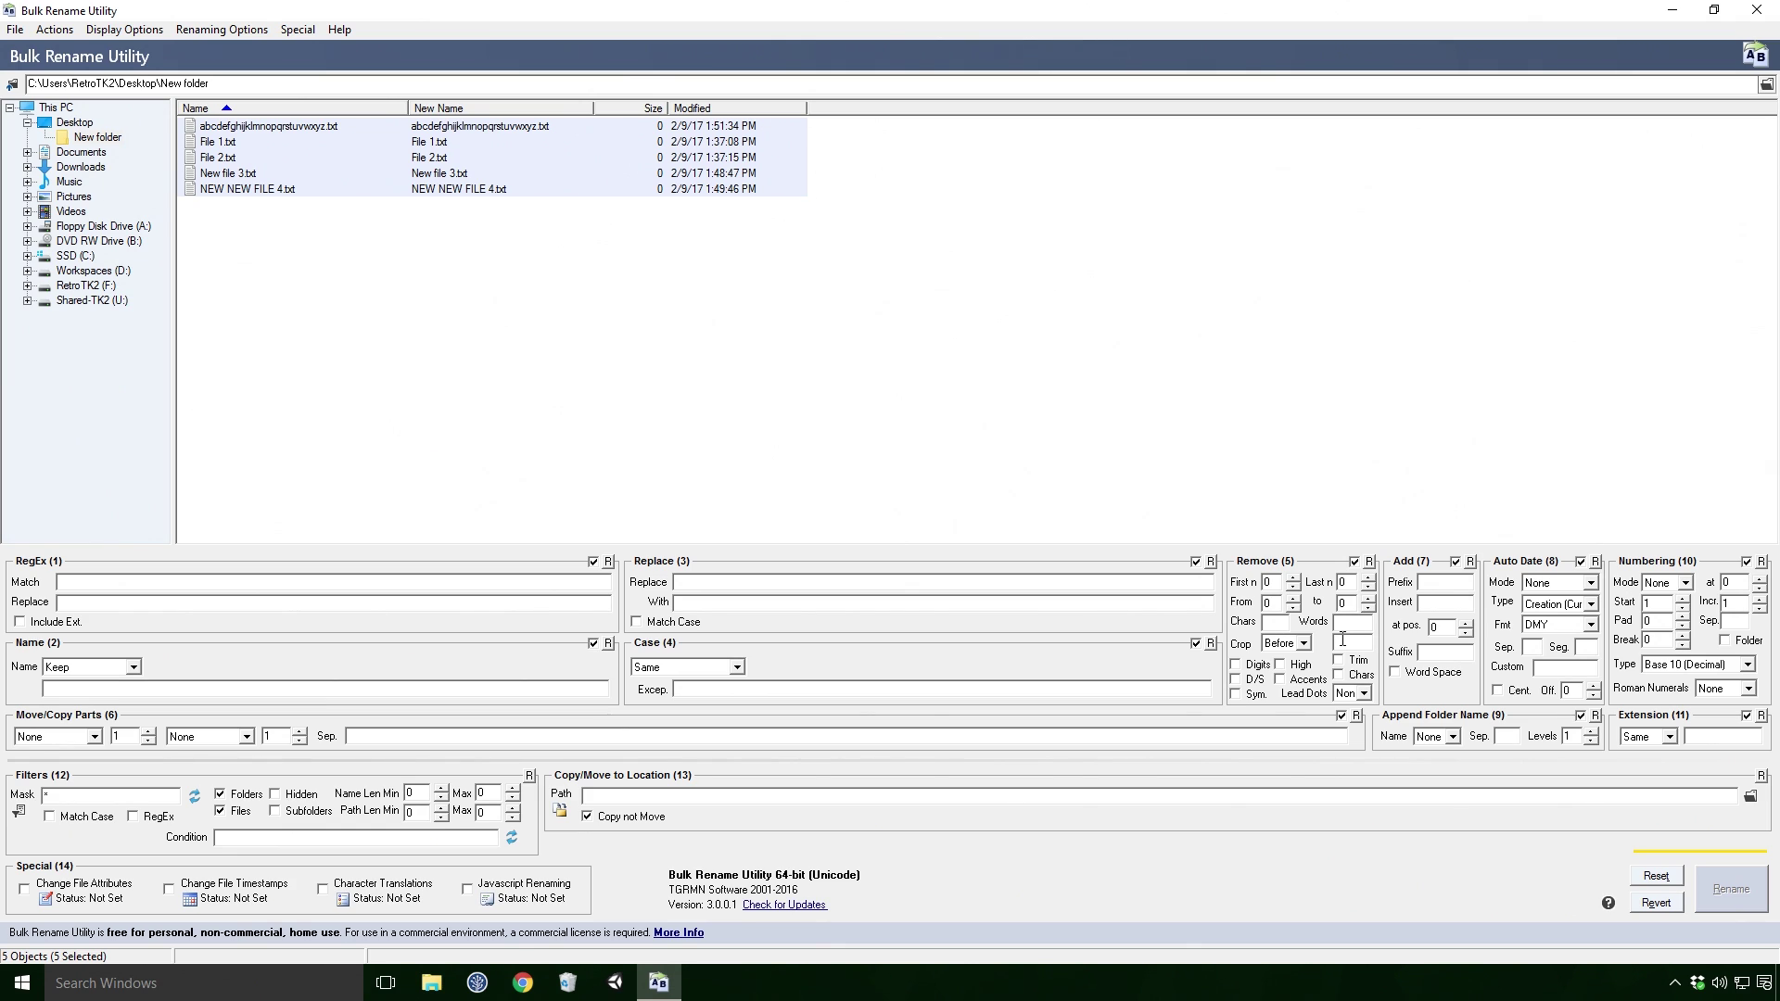
pyautogui.click(1235, 665)
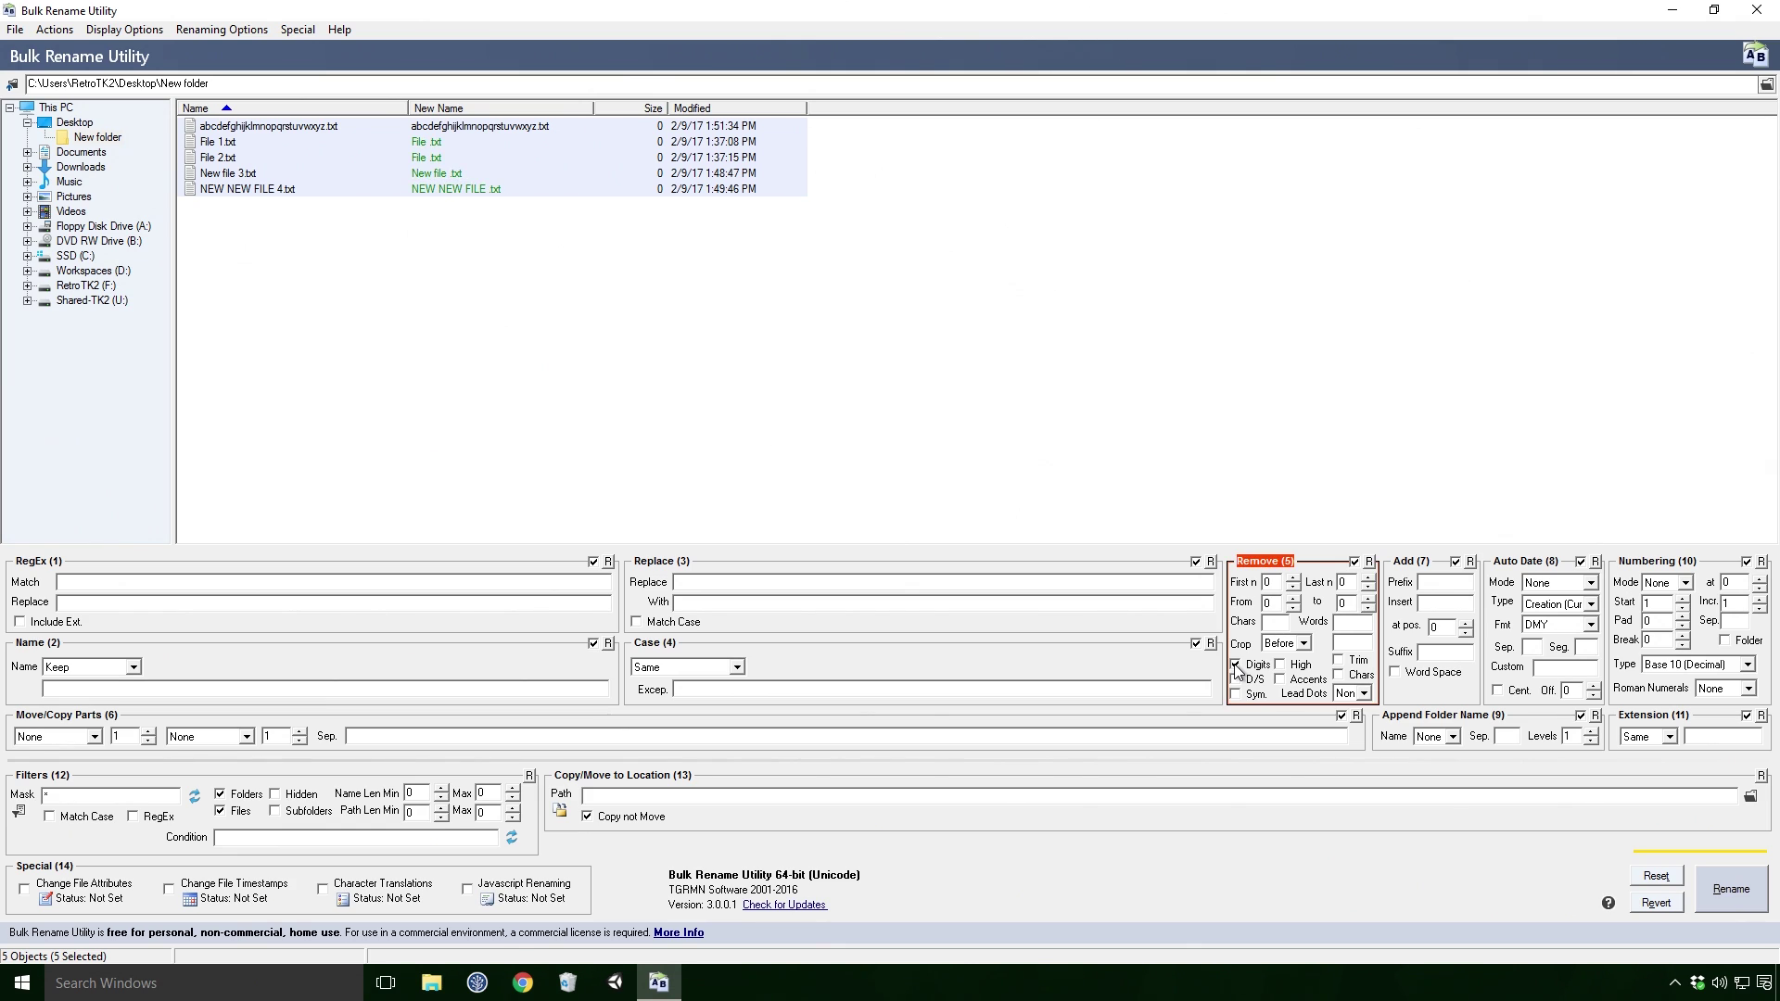
pyautogui.click(1234, 665)
pyautogui.click(1338, 675)
pyautogui.click(1338, 675)
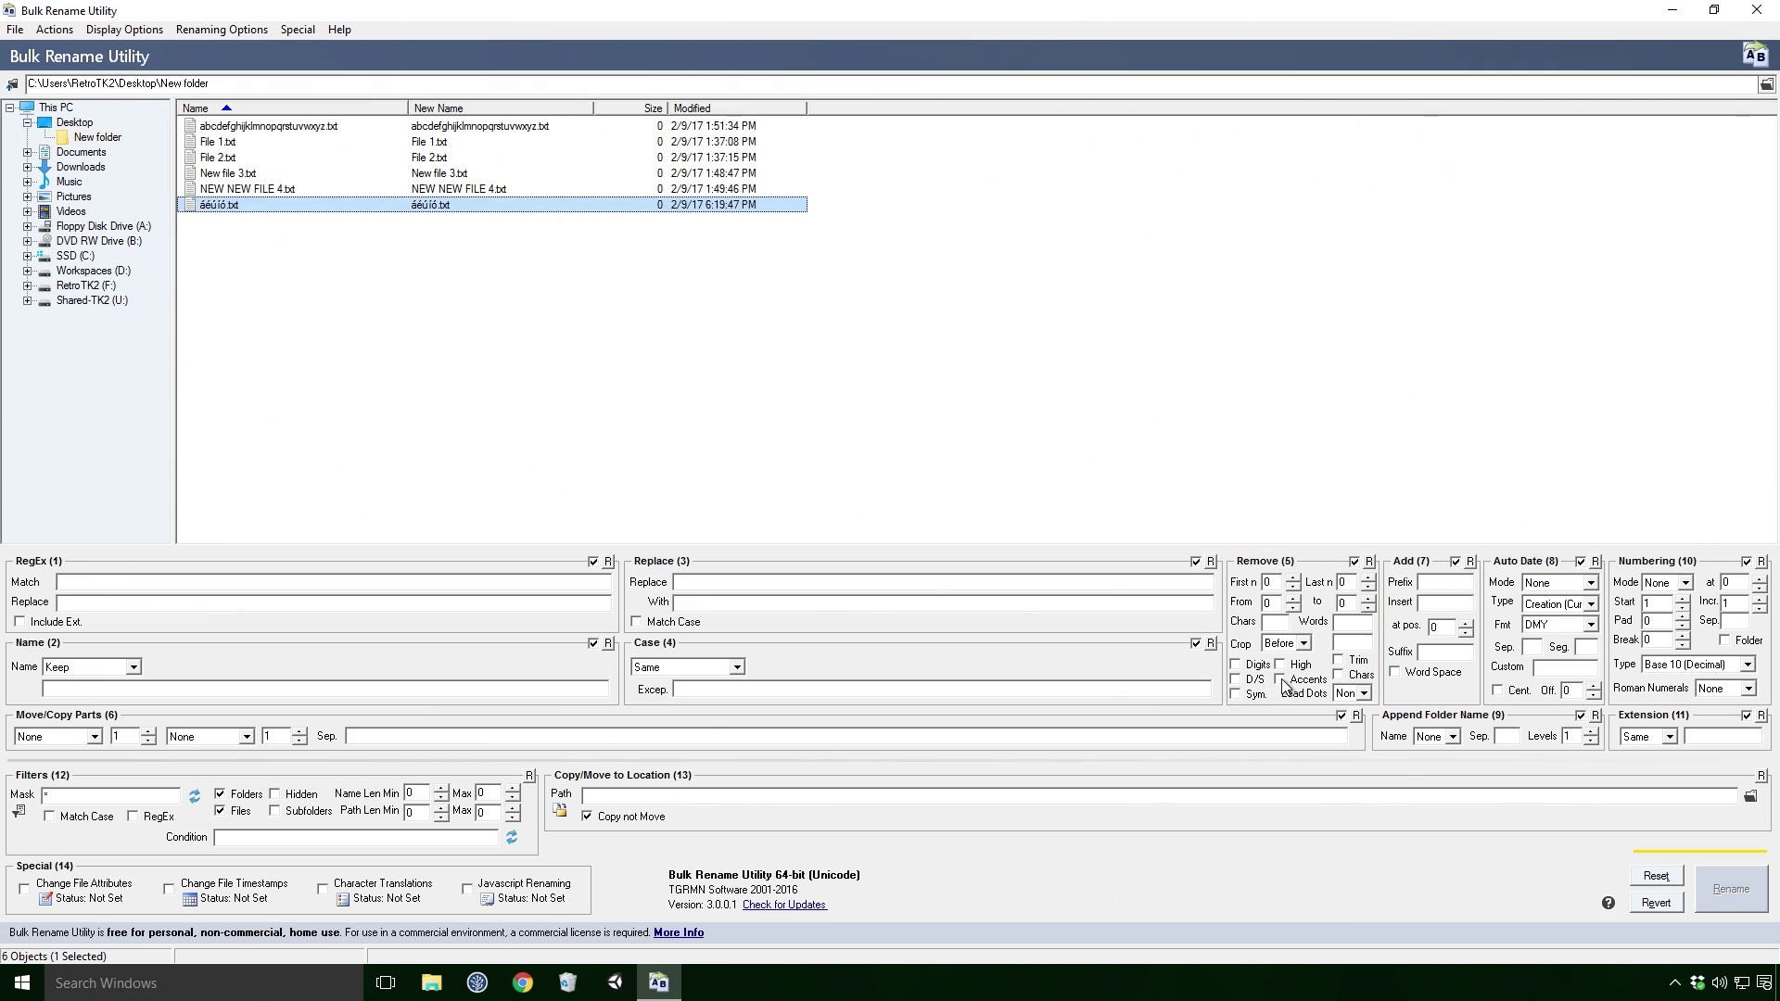
pyautogui.click(1280, 679)
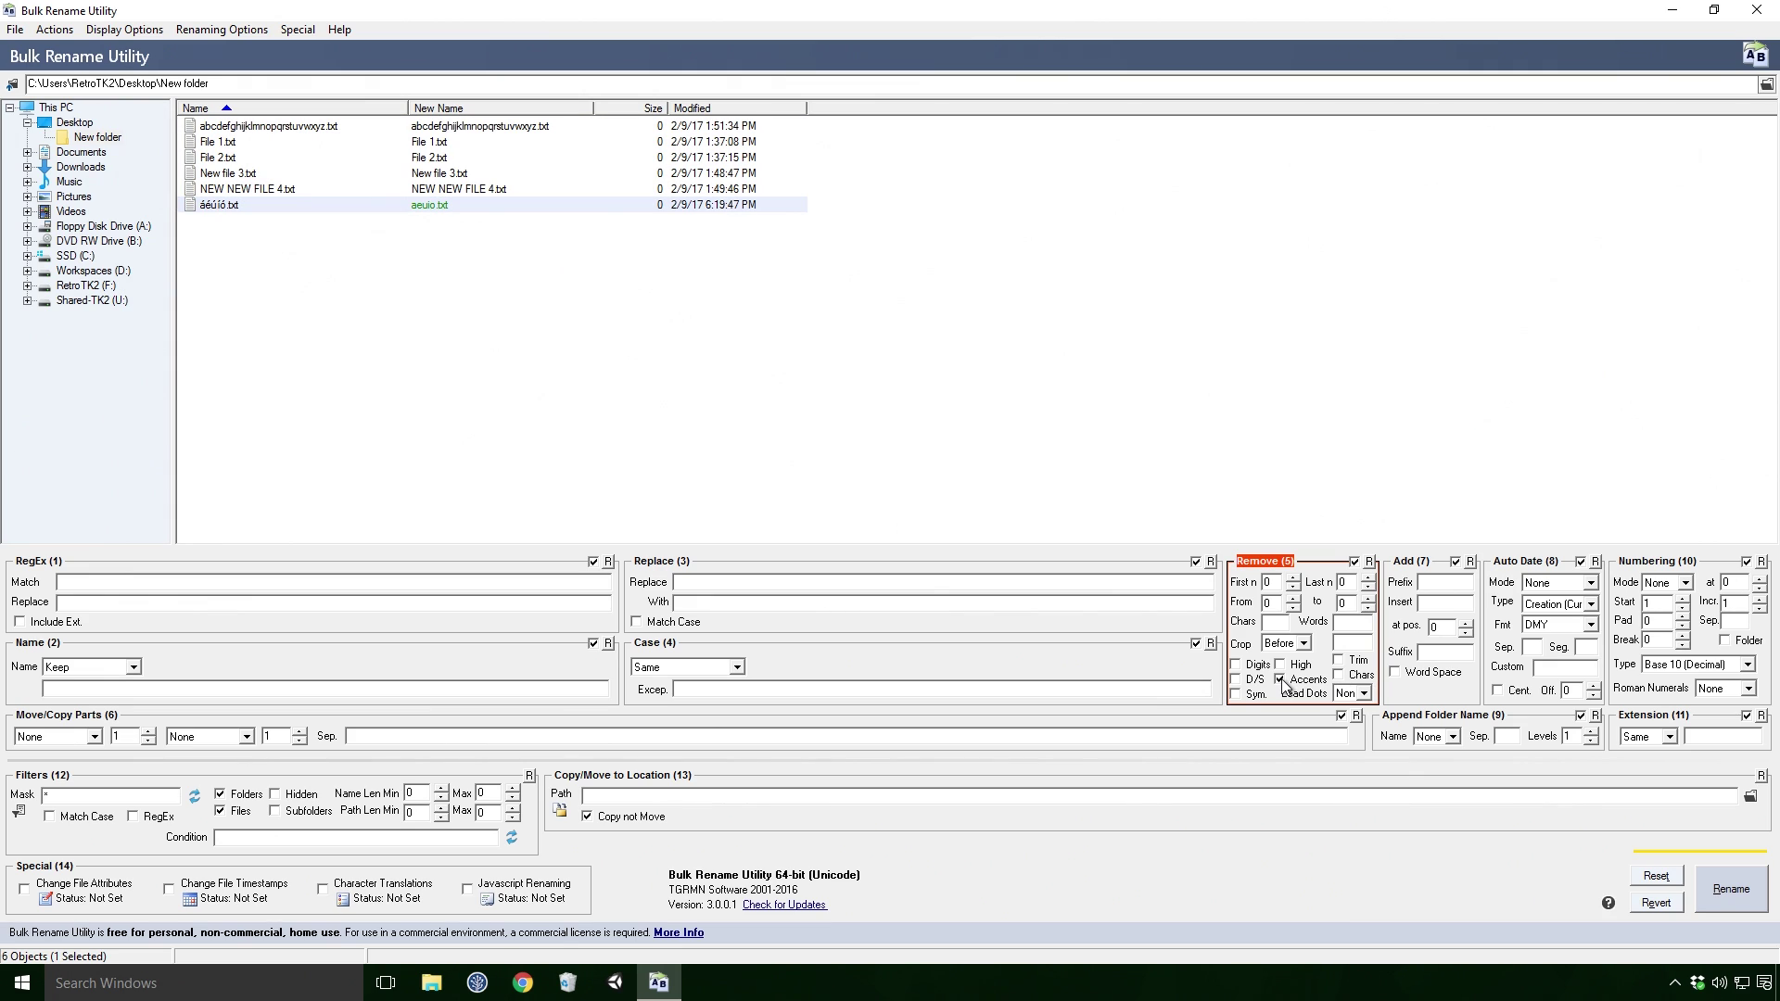
pyautogui.click(1281, 680)
# - With all files selected, preview Trim, double-space (D/S) and symbol removal, each turned back off
pyautogui.hotkey('ctrl', 'a')
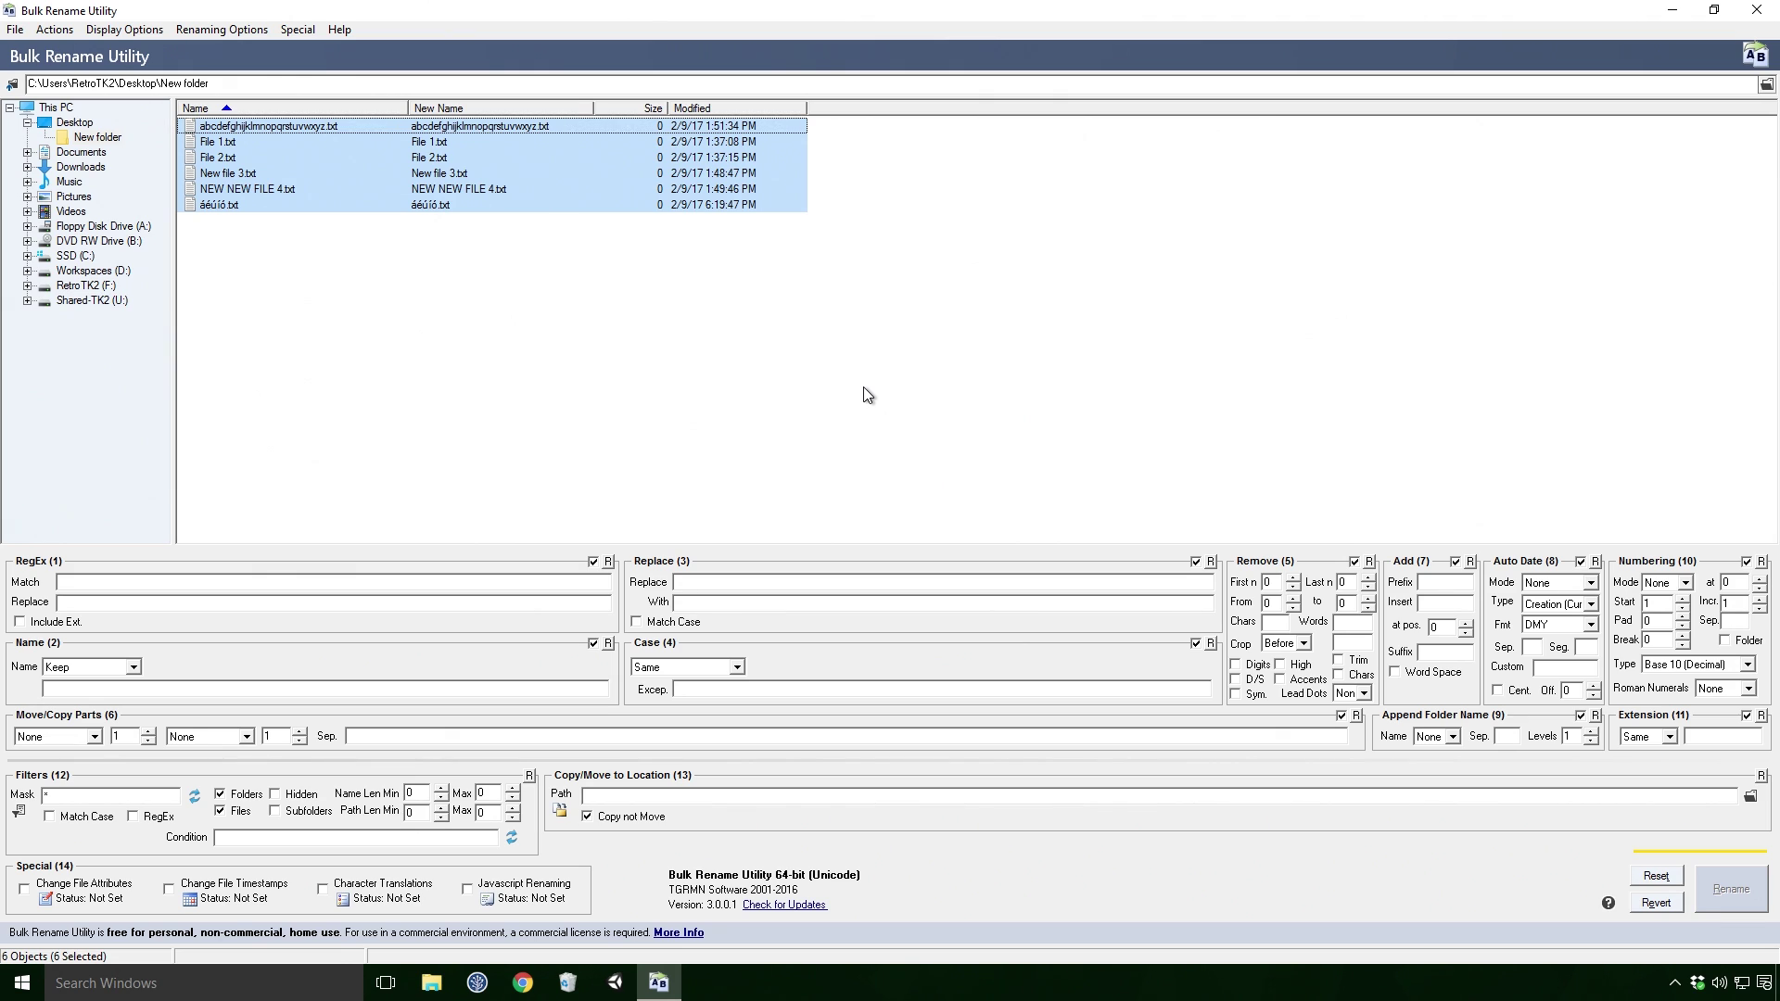
pyautogui.hotkey('alt', 'Tab')
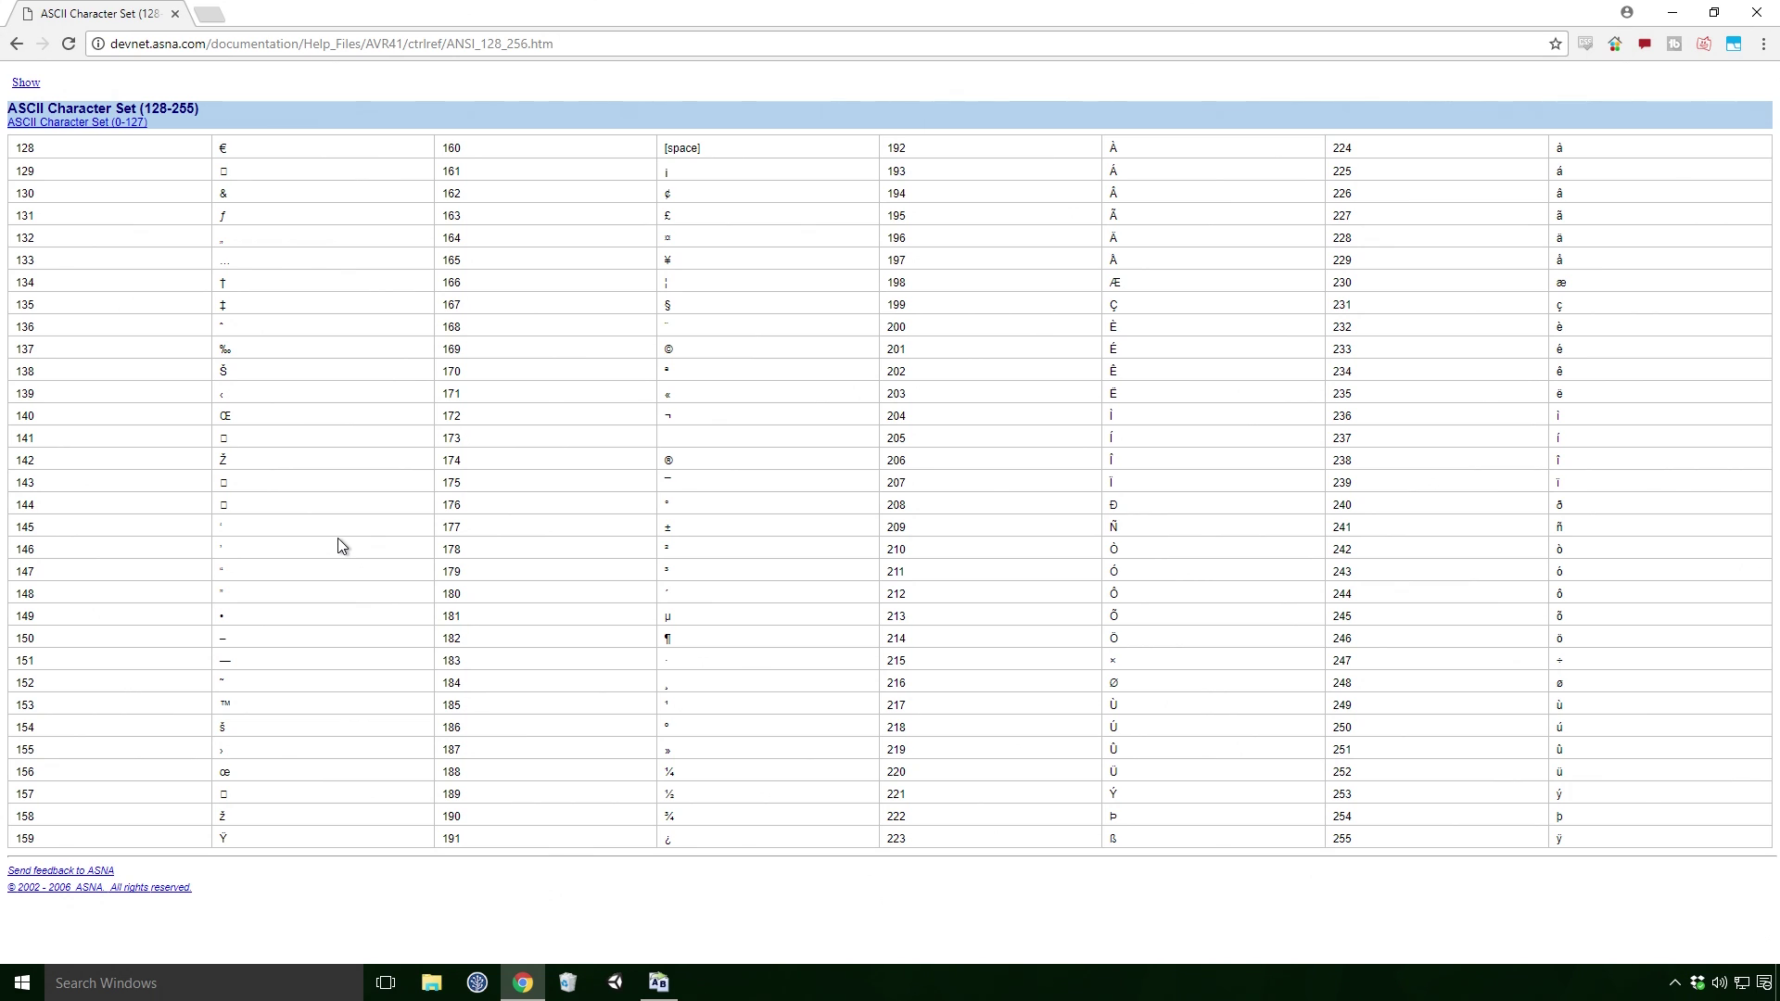
pyautogui.hotkey('alt', 'Tab')
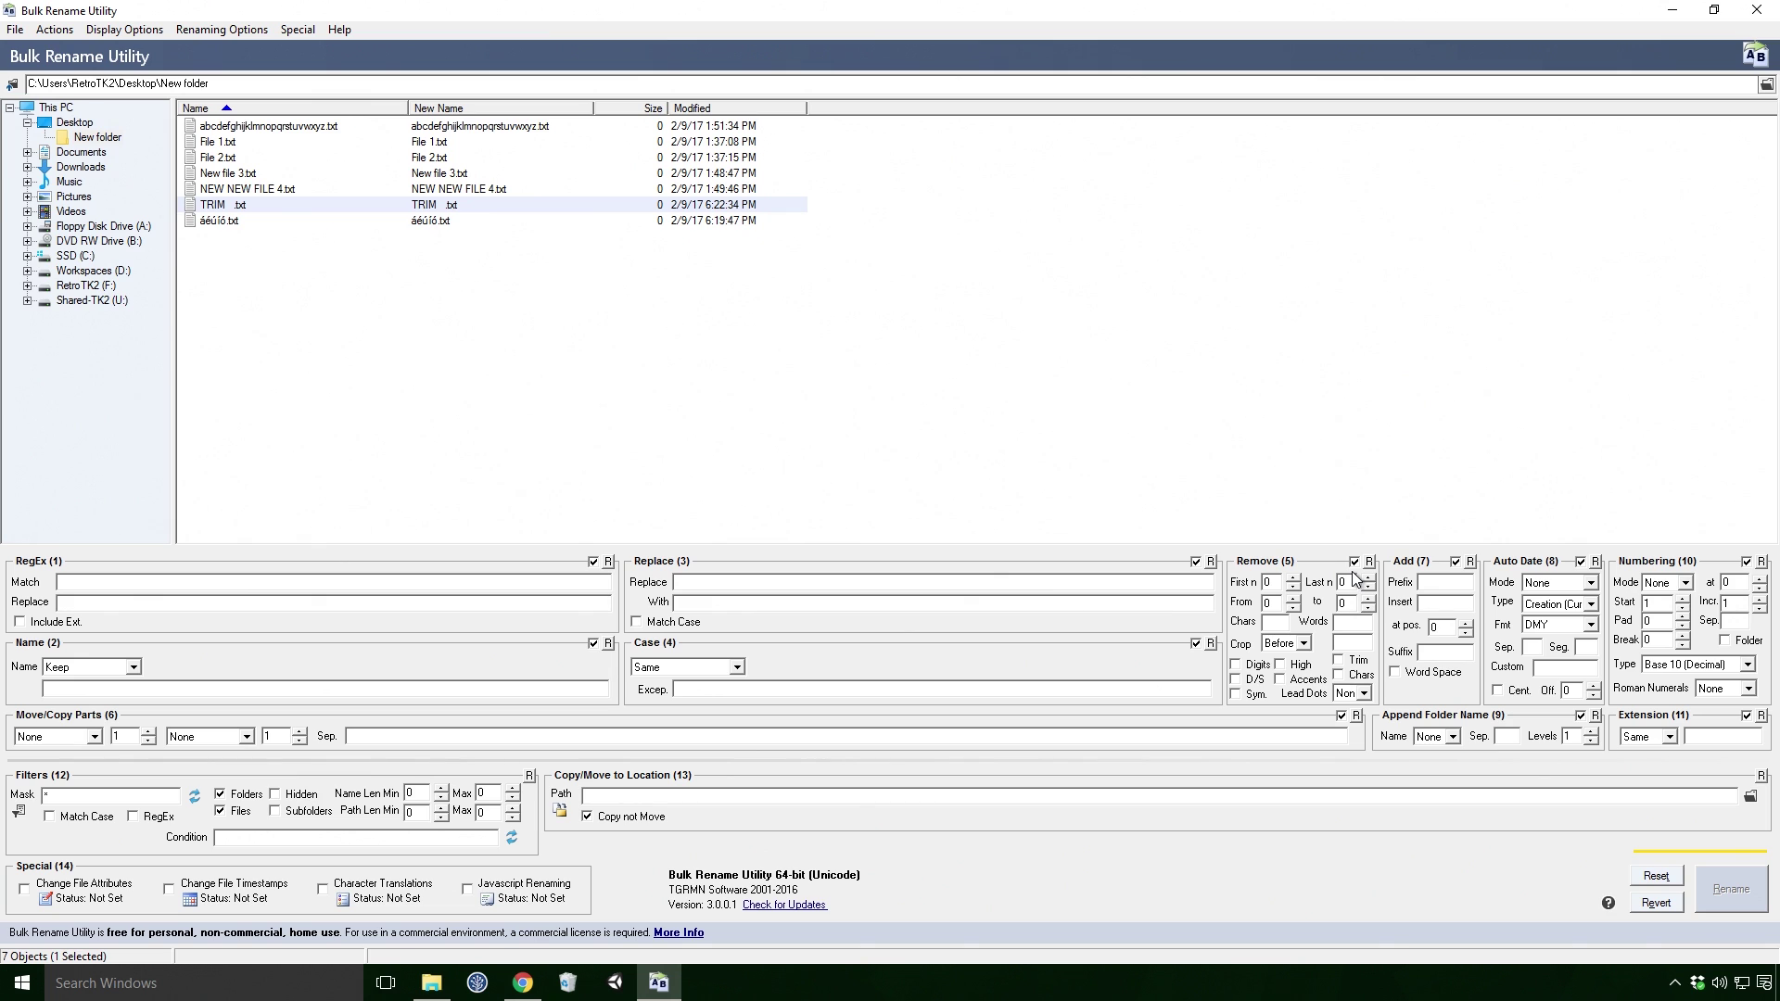
pyautogui.click(1345, 664)
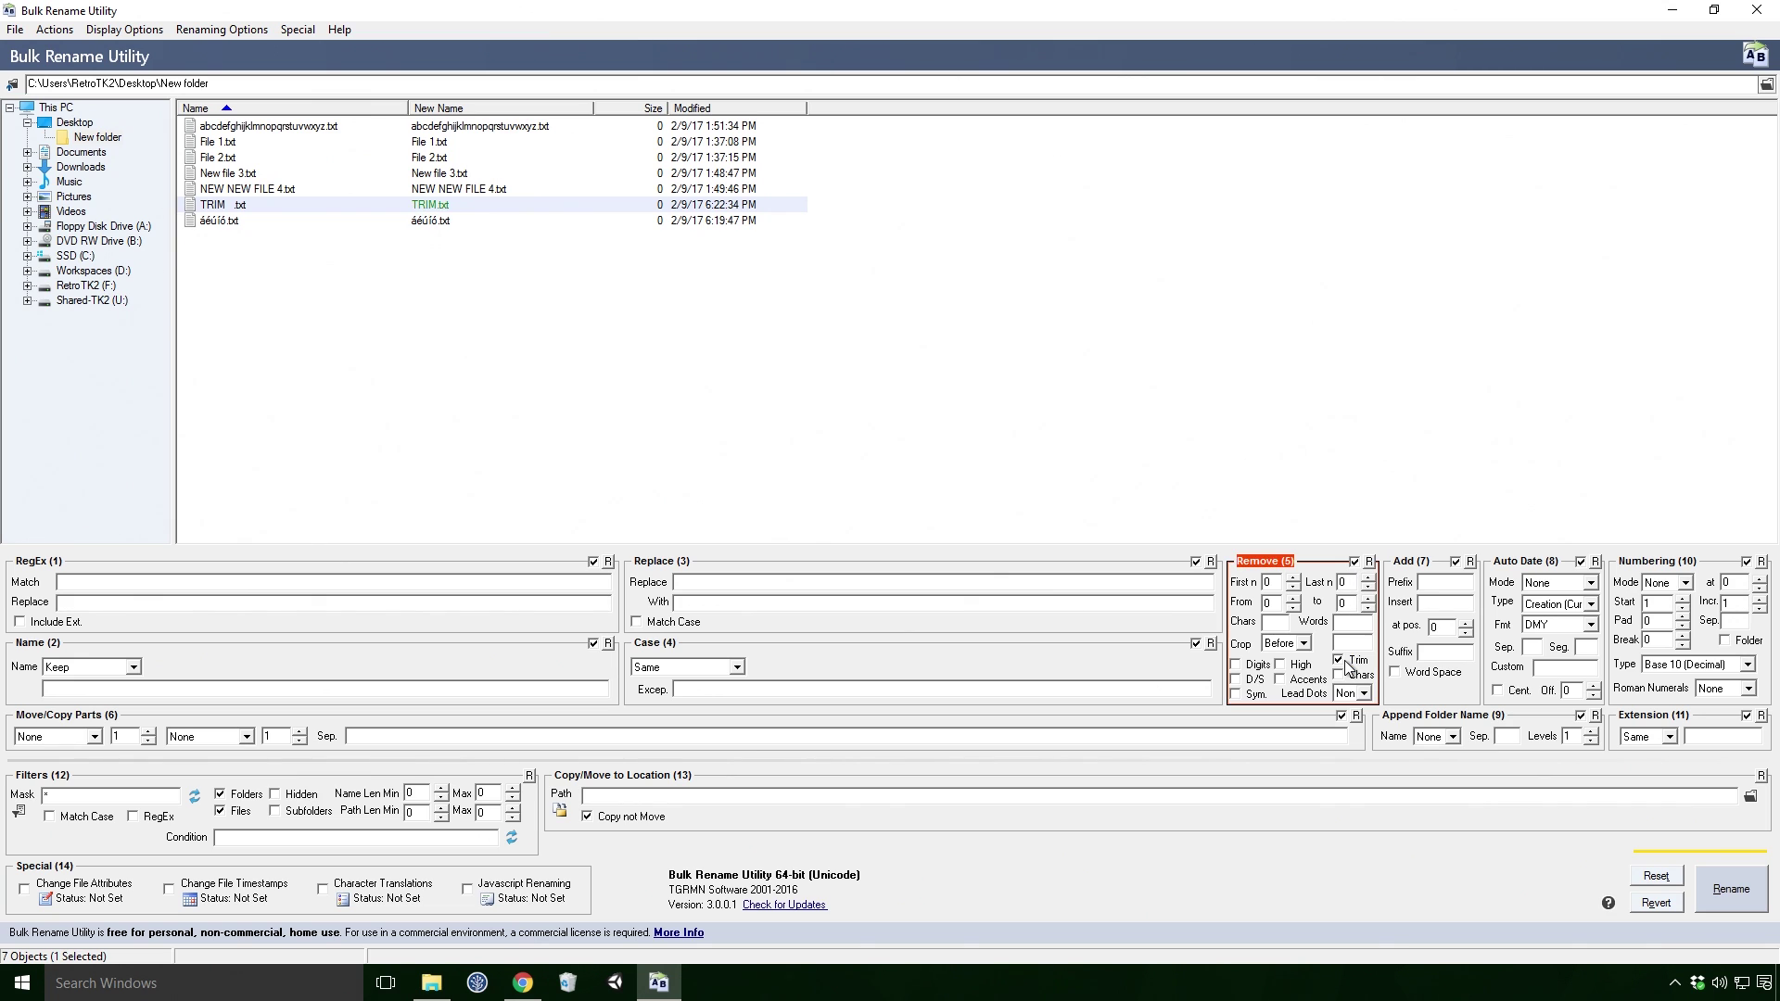
pyautogui.click(1345, 663)
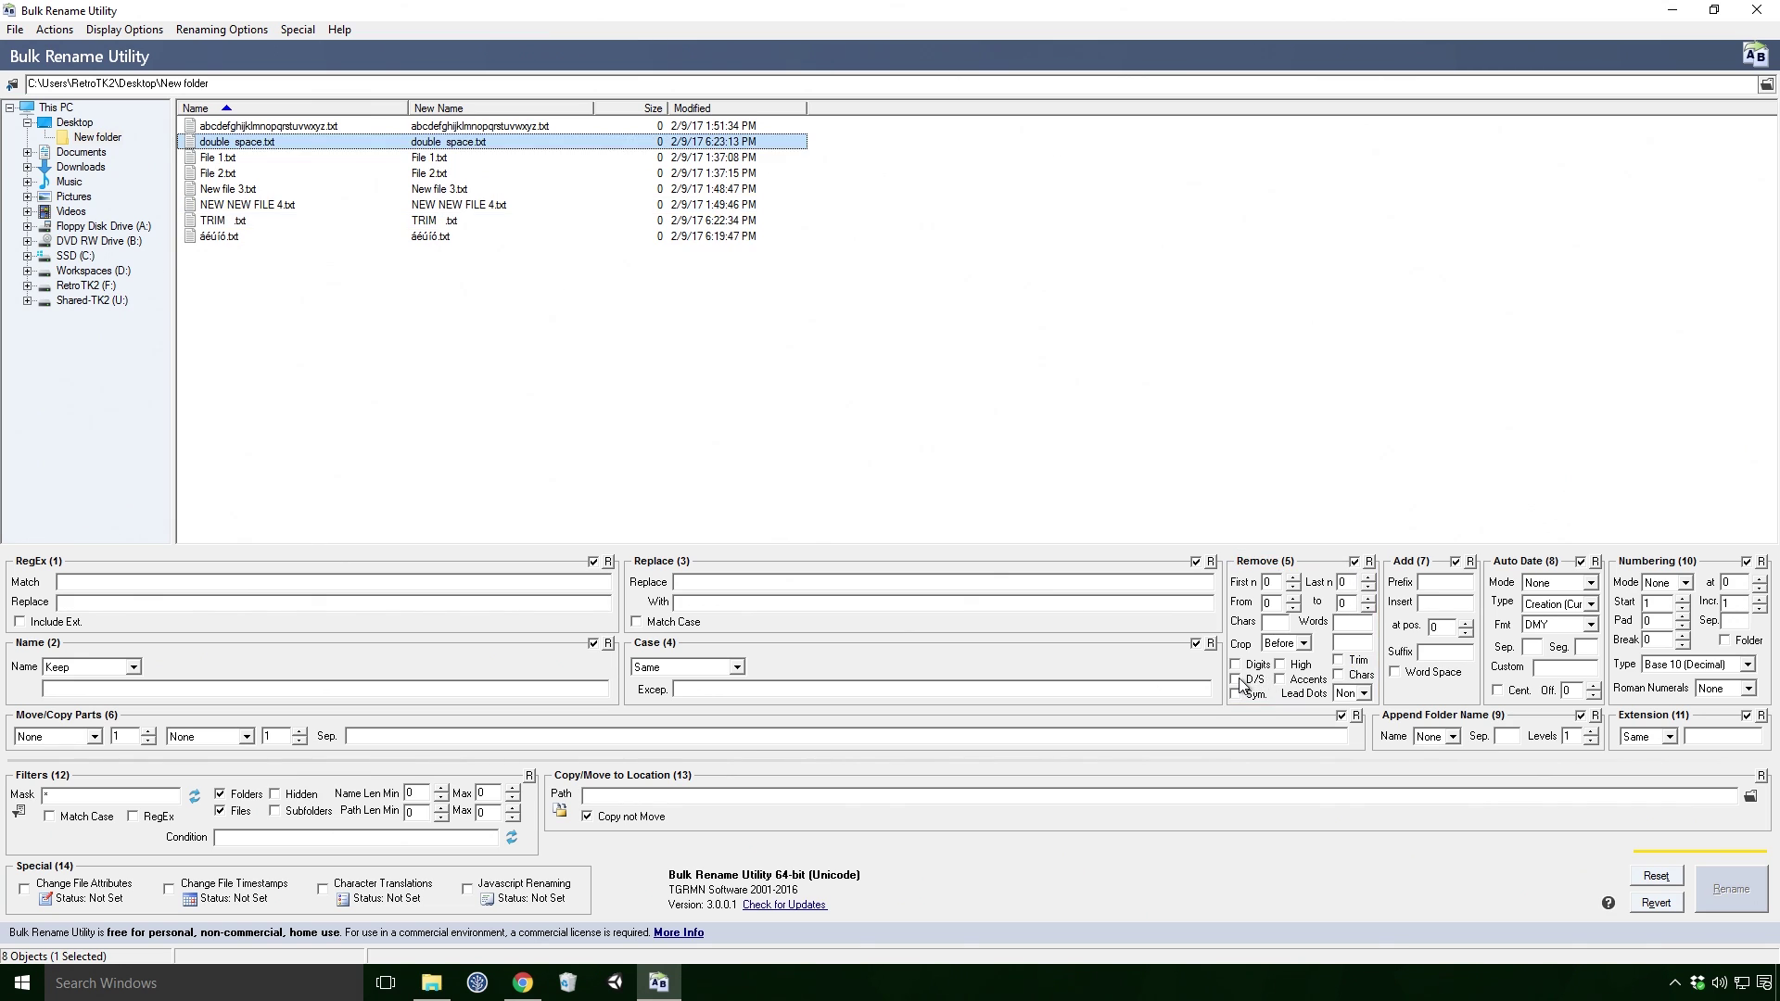
pyautogui.click(1236, 679)
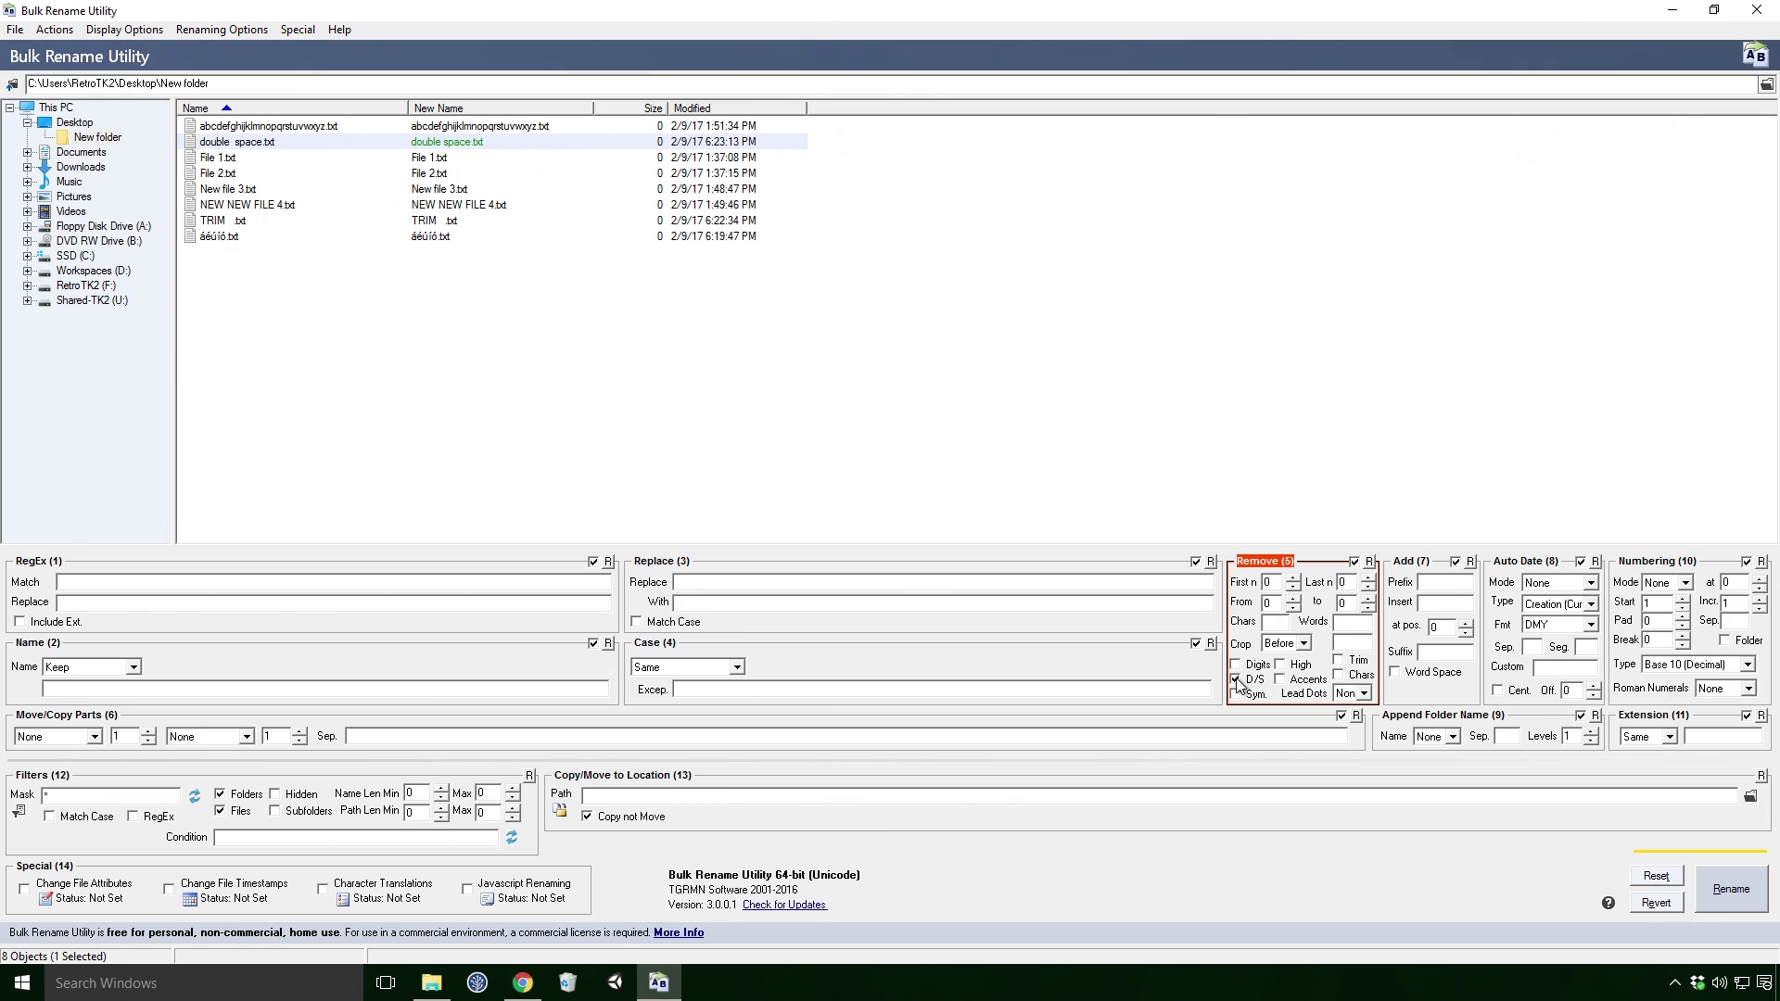
pyautogui.click(1236, 679)
pyautogui.click(1239, 694)
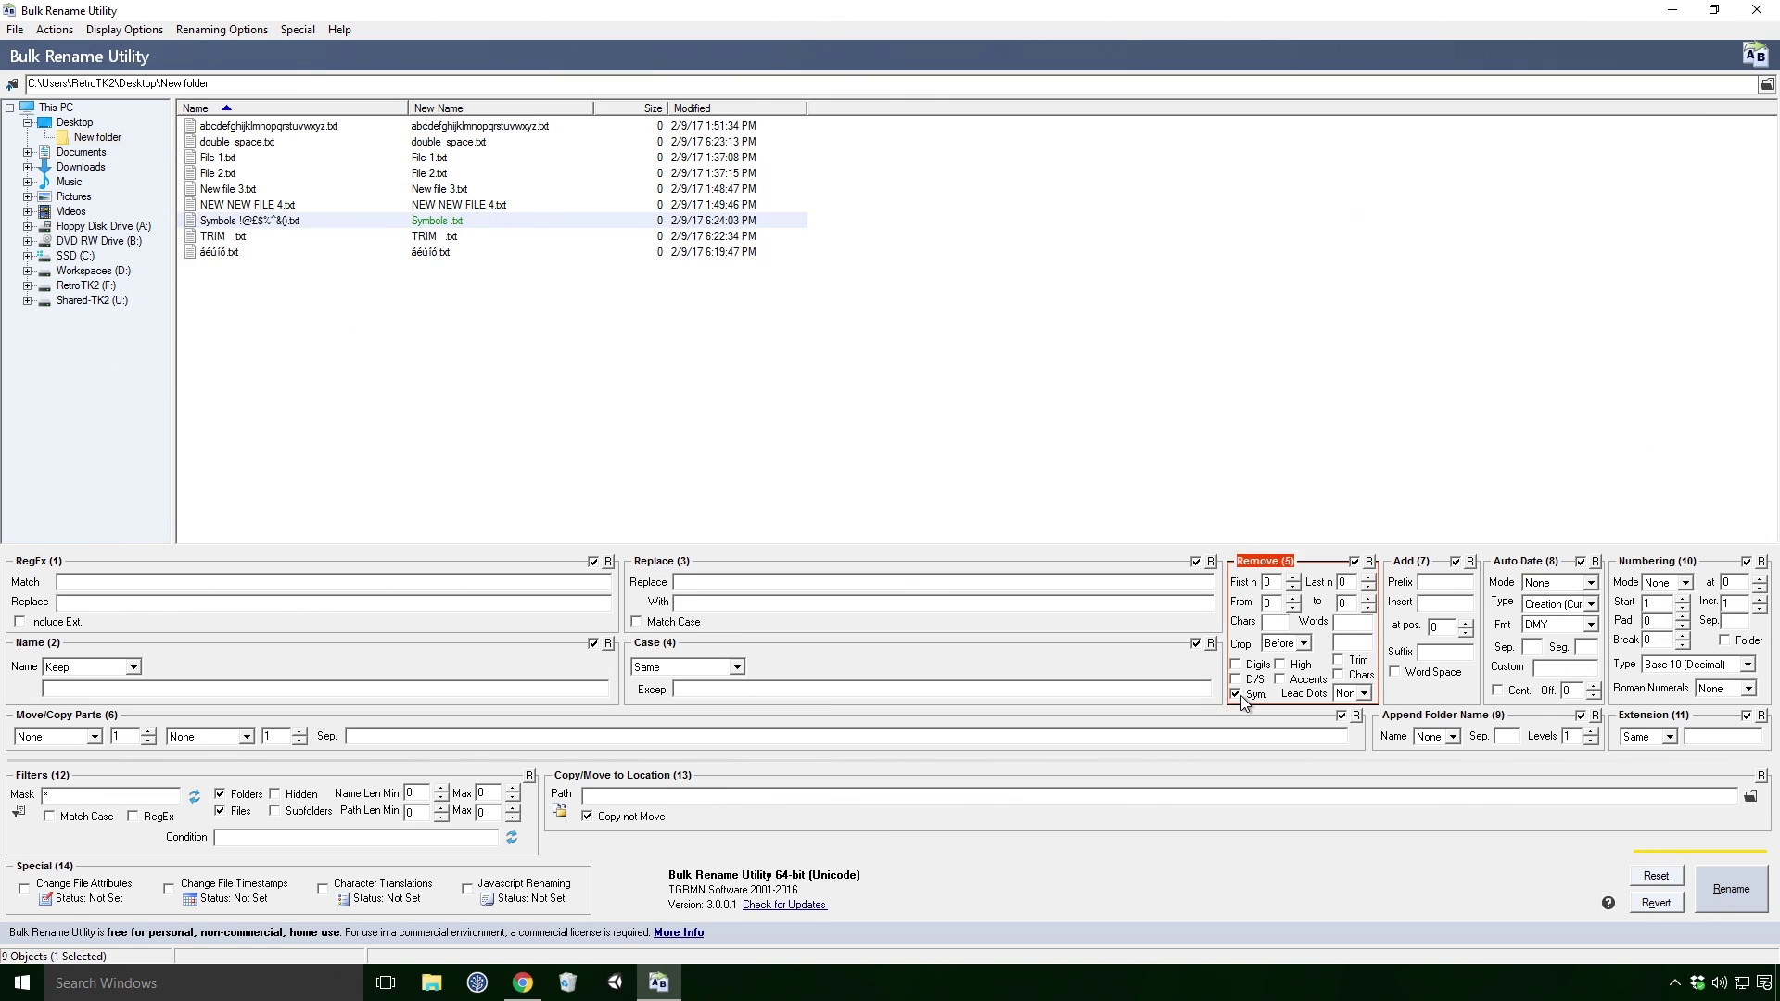
pyautogui.click(1237, 694)
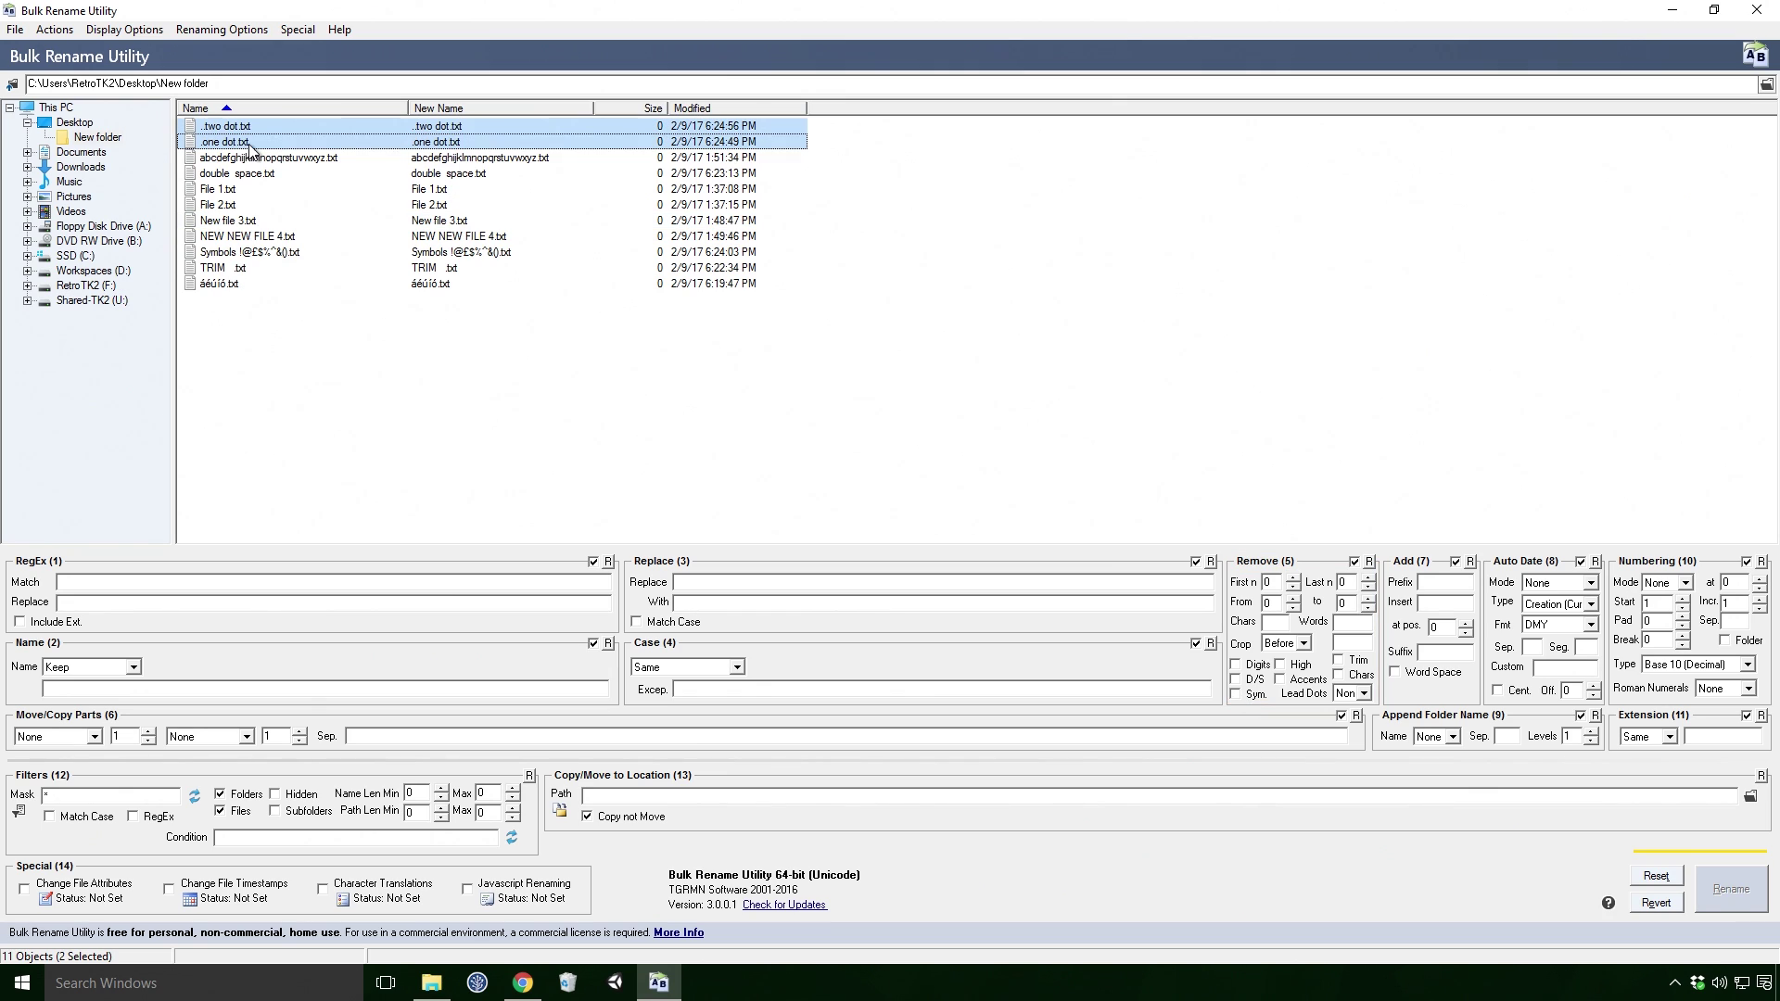
# - Set Lead Dots to Both and Crop to Special with 'a'
pyautogui.click(1363, 694)
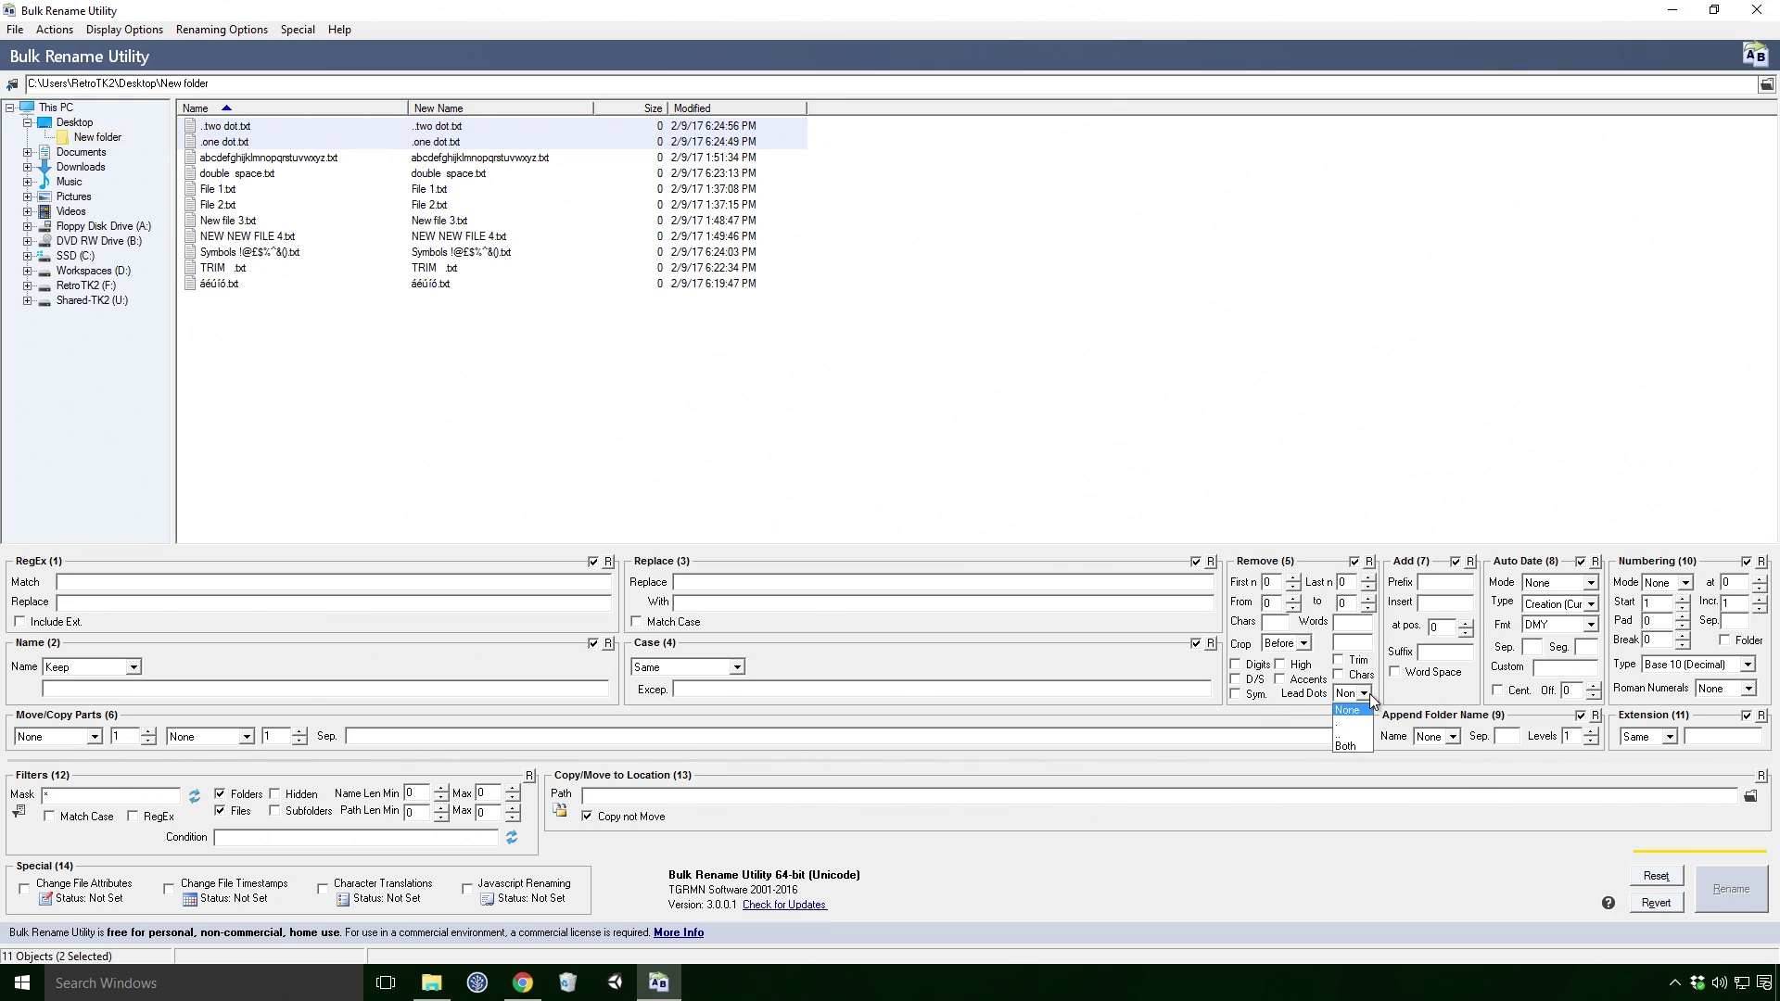
pyautogui.click(1349, 745)
pyautogui.click(1303, 644)
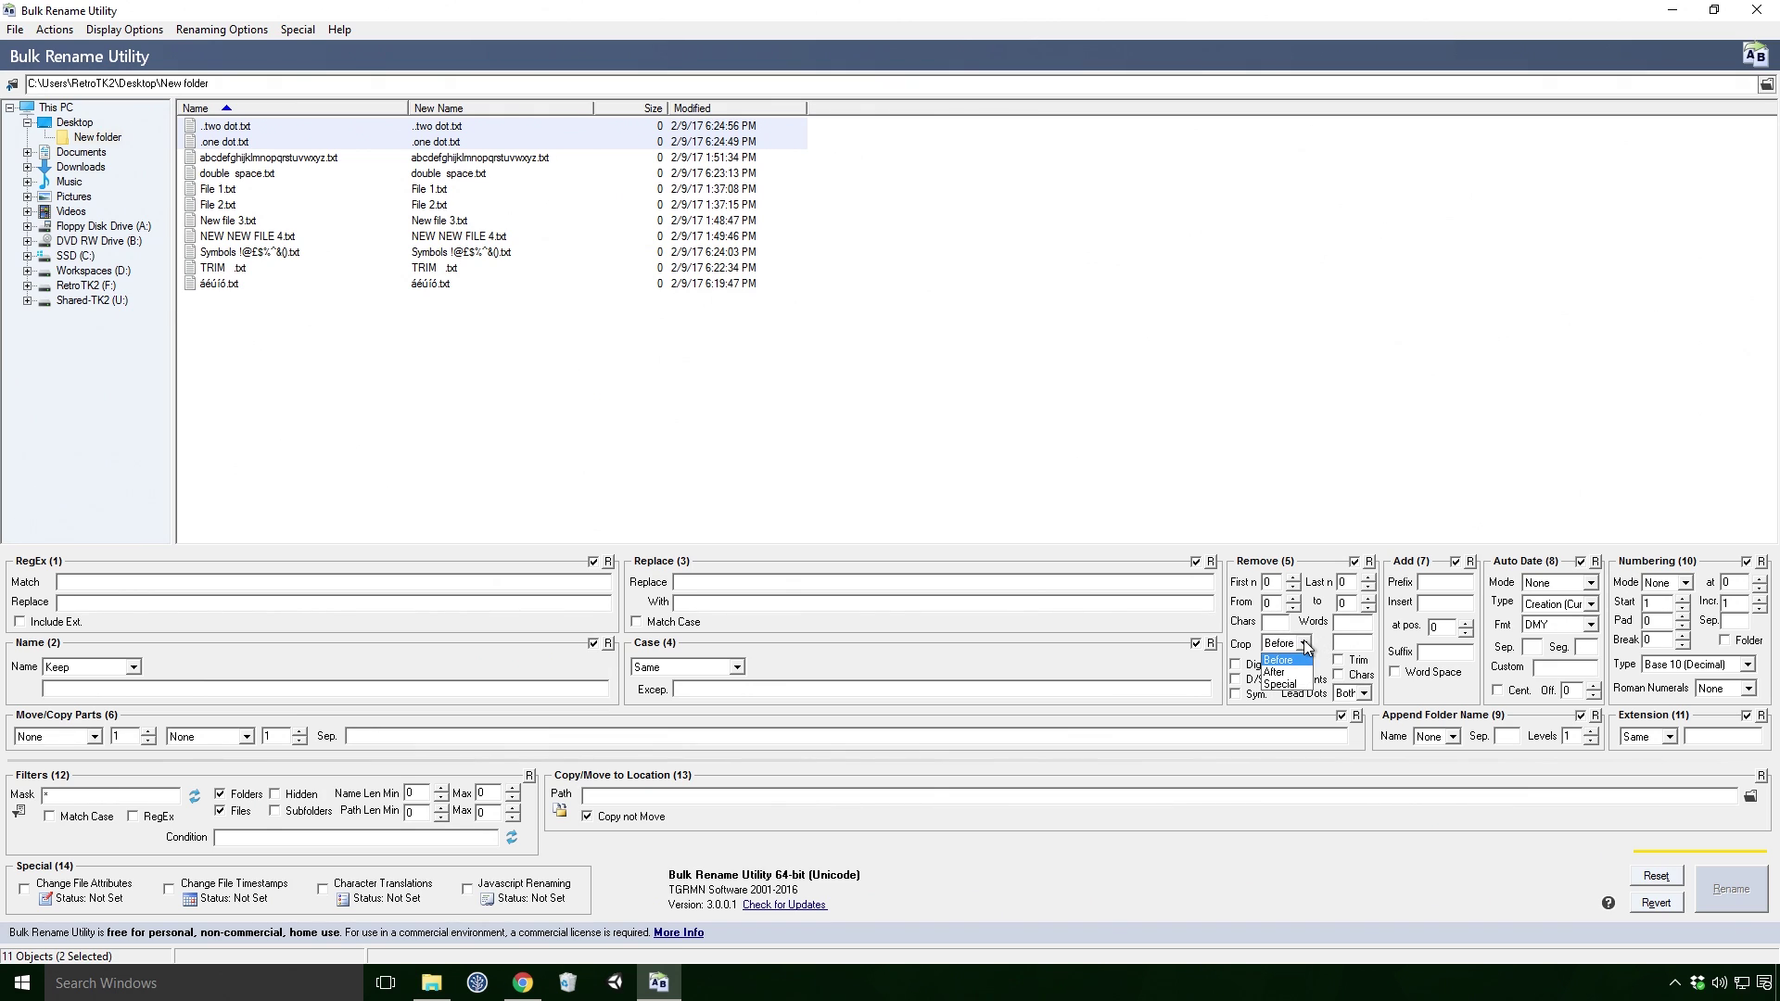
pyautogui.click(1281, 684)
pyautogui.click(1347, 642)
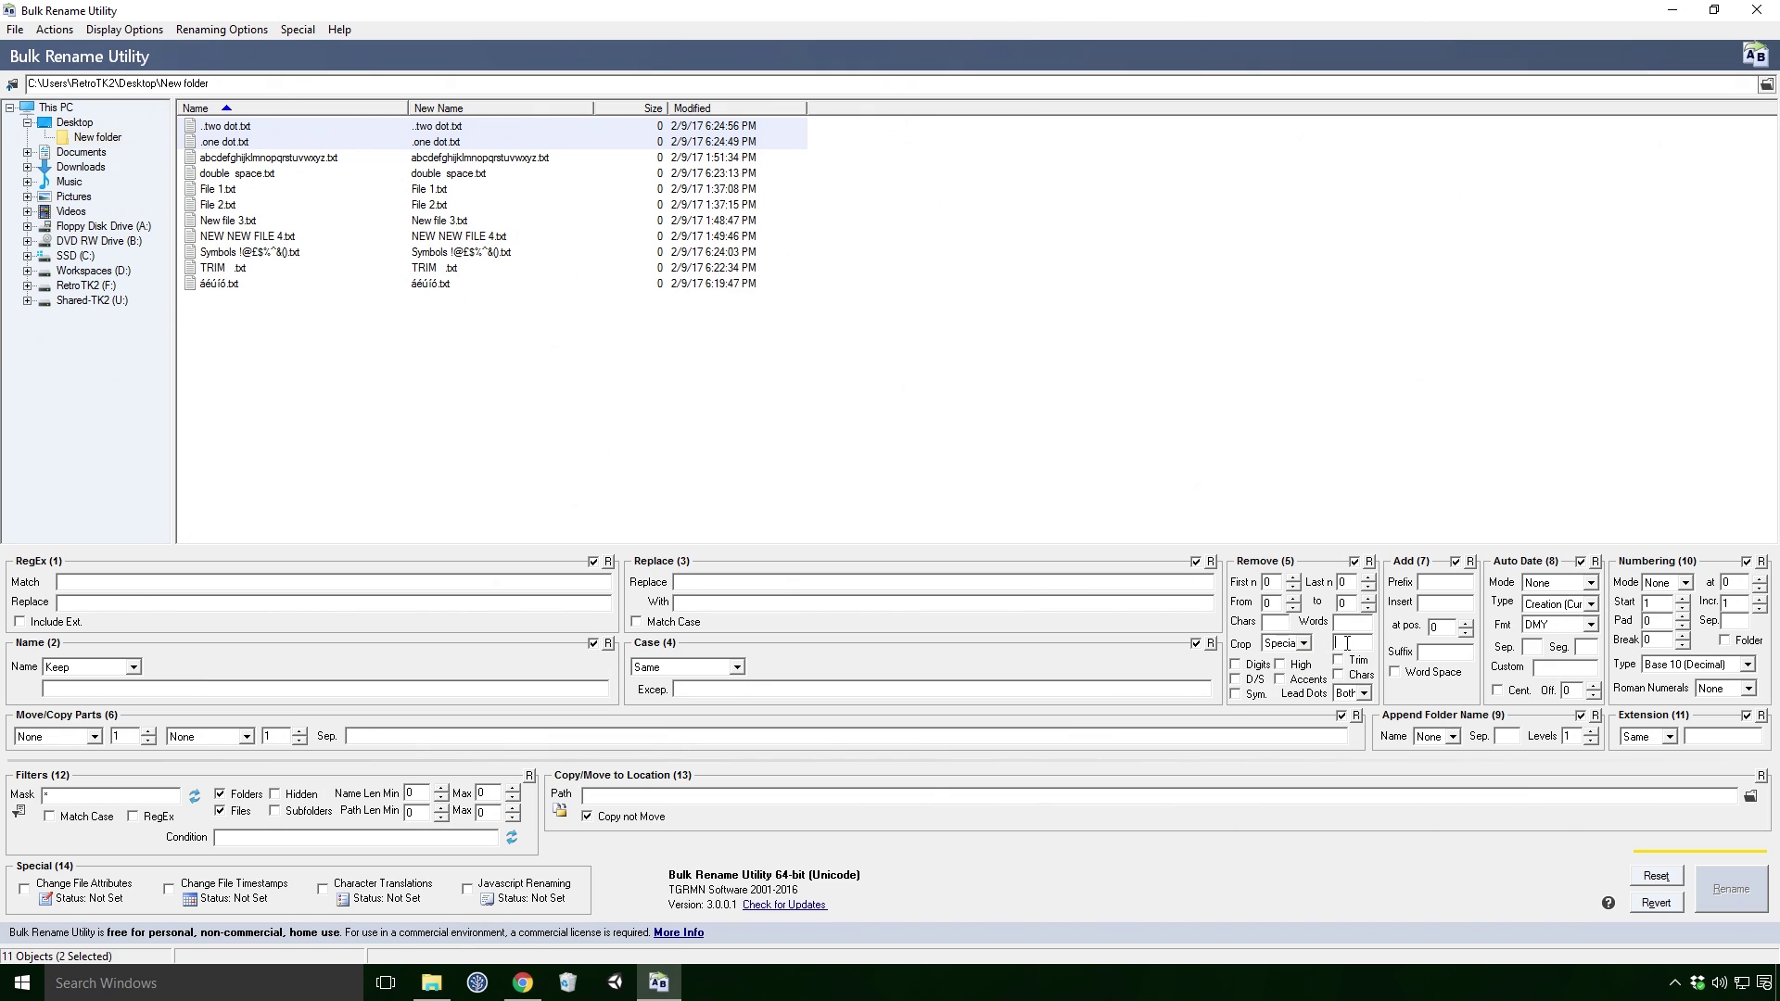
pyautogui.write('a')
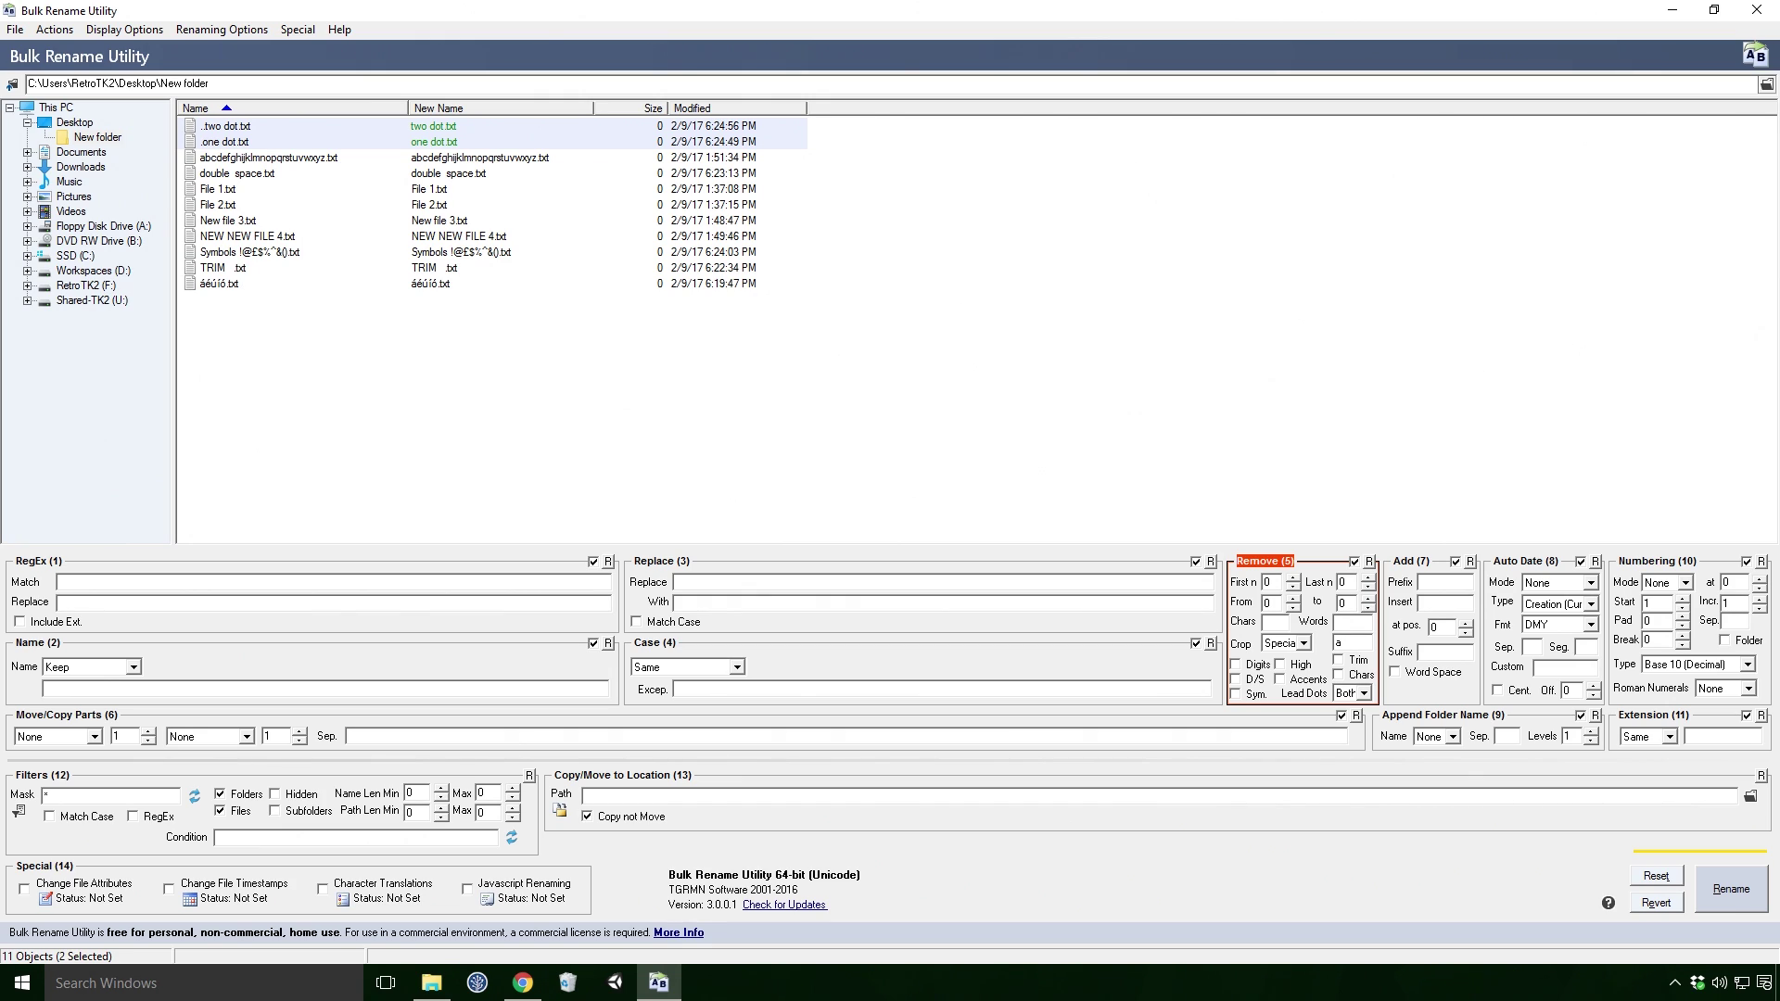
# - Clear the crop character and set Move/Copy Parts to move the first characters to the end
pyautogui.press('BackSpace')
pyautogui.click(55, 736)
pyautogui.click(51, 765)
pyautogui.press('Tab')
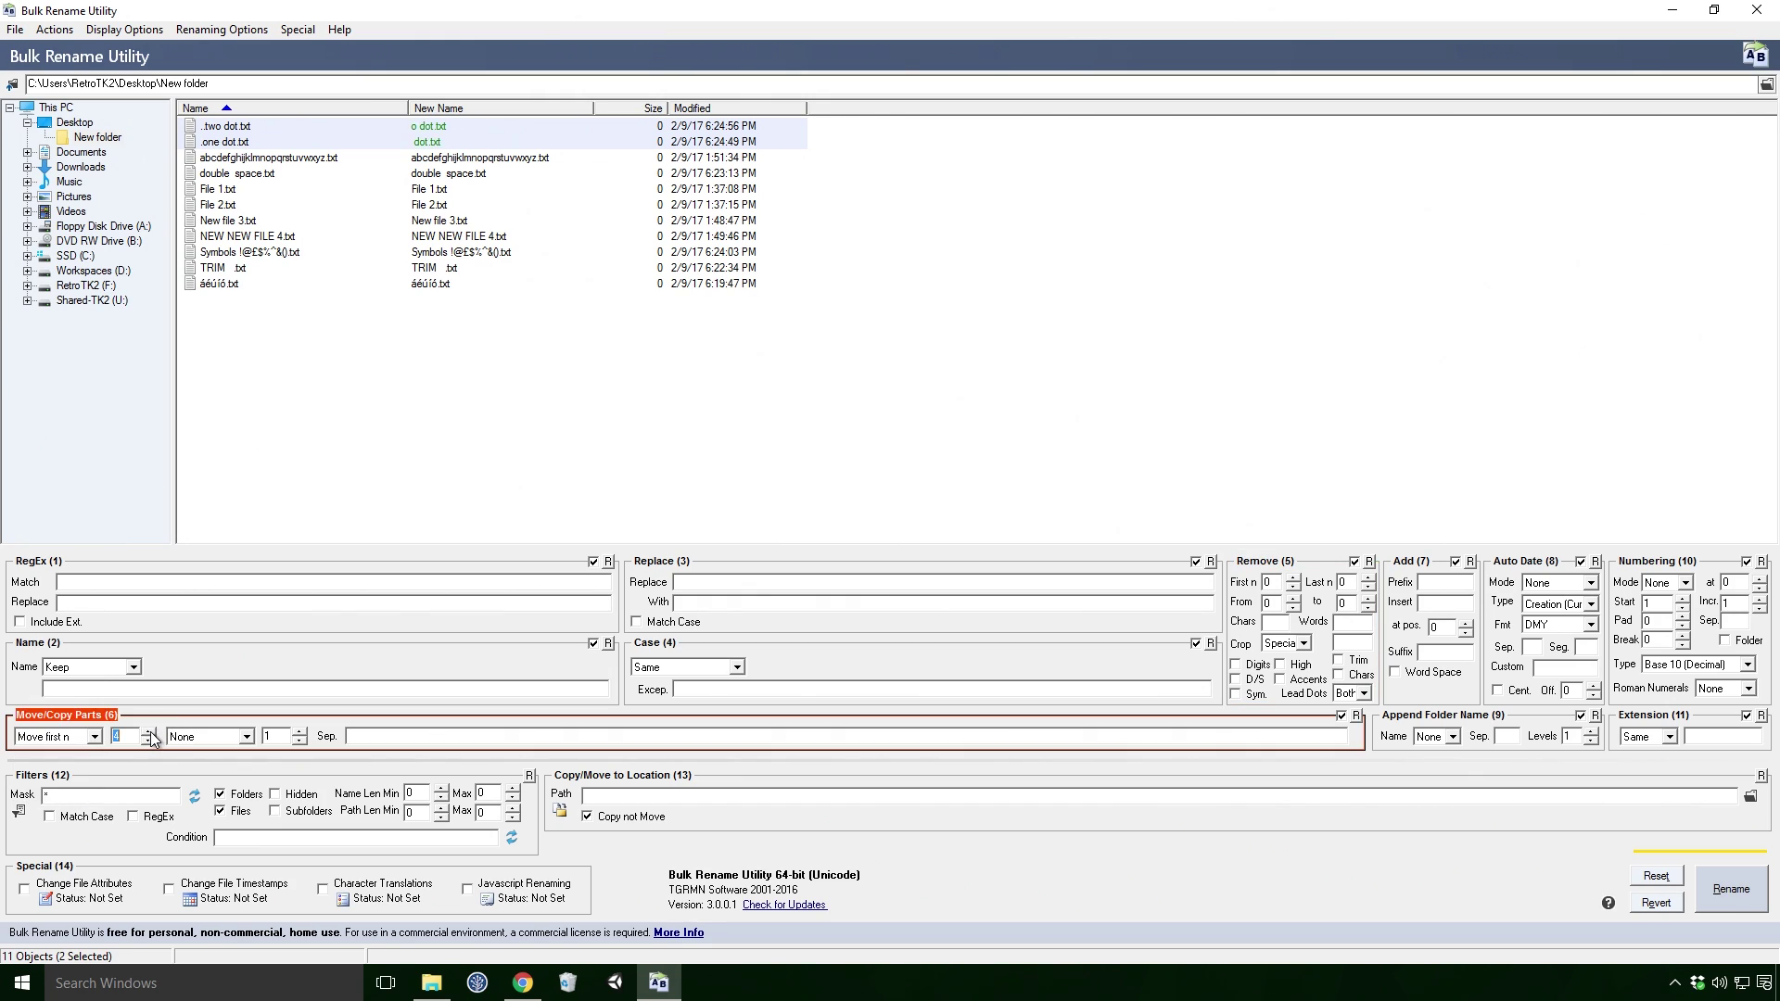
pyautogui.click(244, 737)
pyautogui.click(234, 776)
# - Move the first 5 characters to the end with a --- separator
pyautogui.click(302, 731)
pyautogui.click(302, 731)
pyautogui.click(303, 731)
pyautogui.hotkey('shift', 'Tab')
pyautogui.hotkey('shift', 'Tab')
pyautogui.write('1')
pyautogui.click(225, 738)
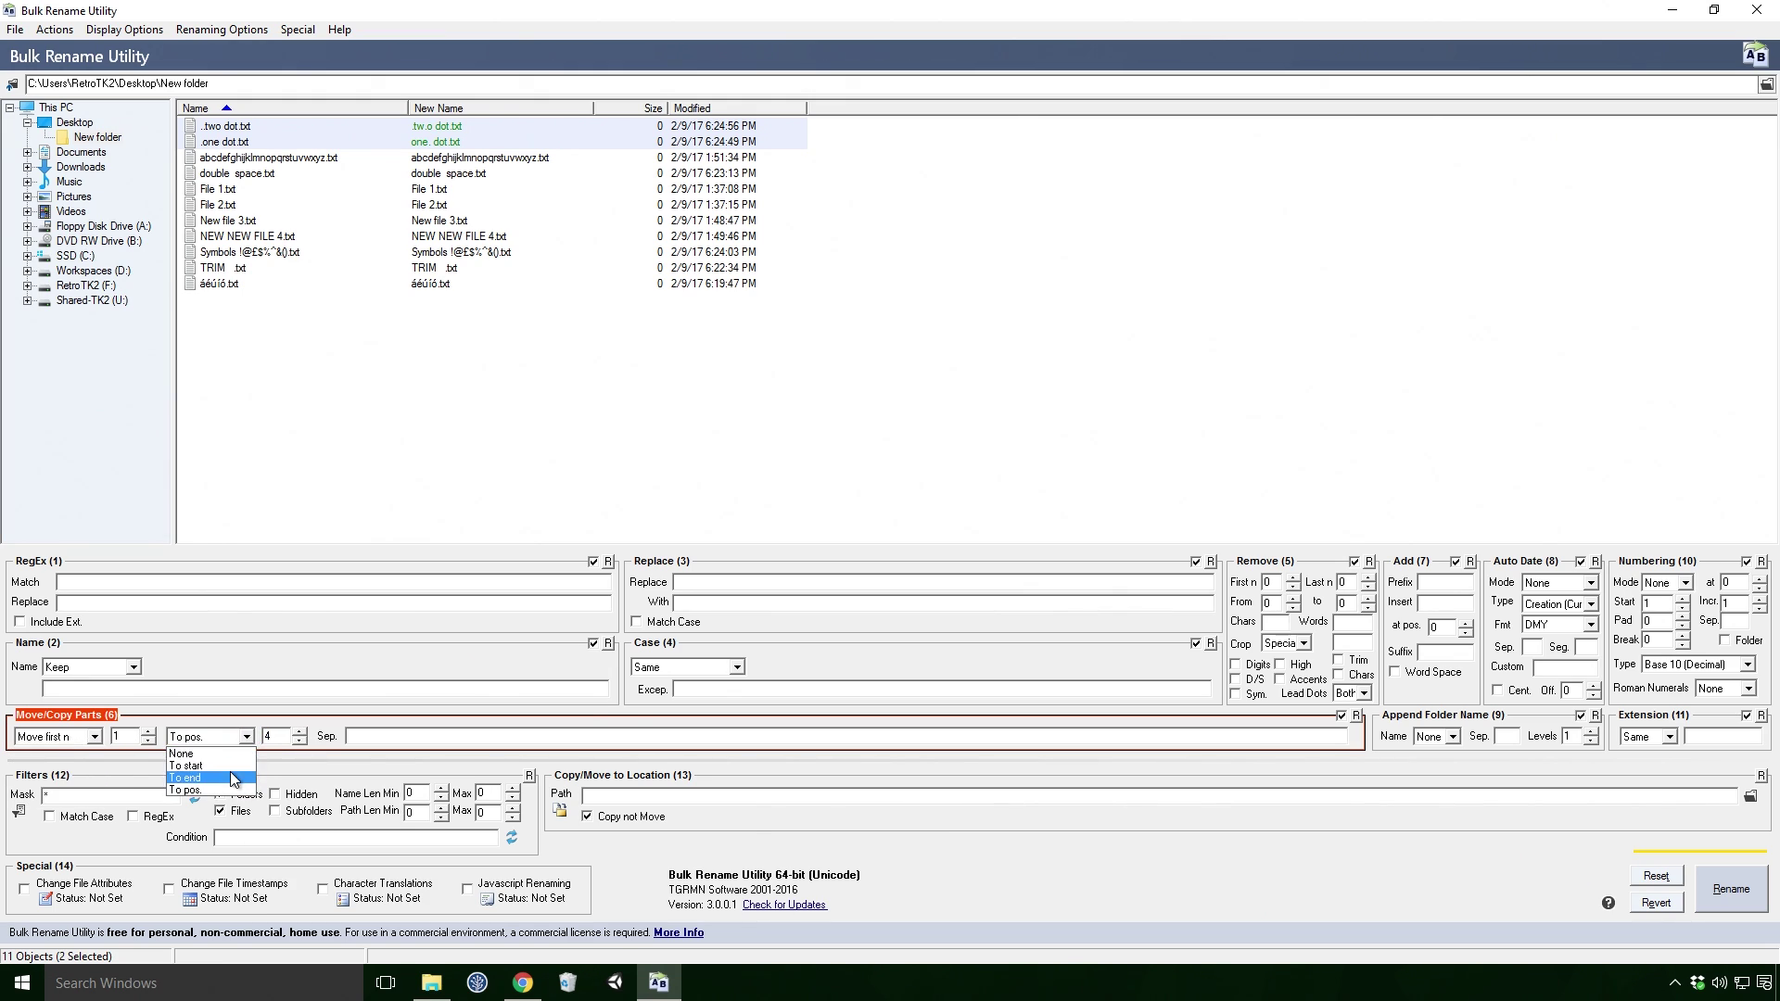
pyautogui.click(213, 775)
pyautogui.click(148, 733)
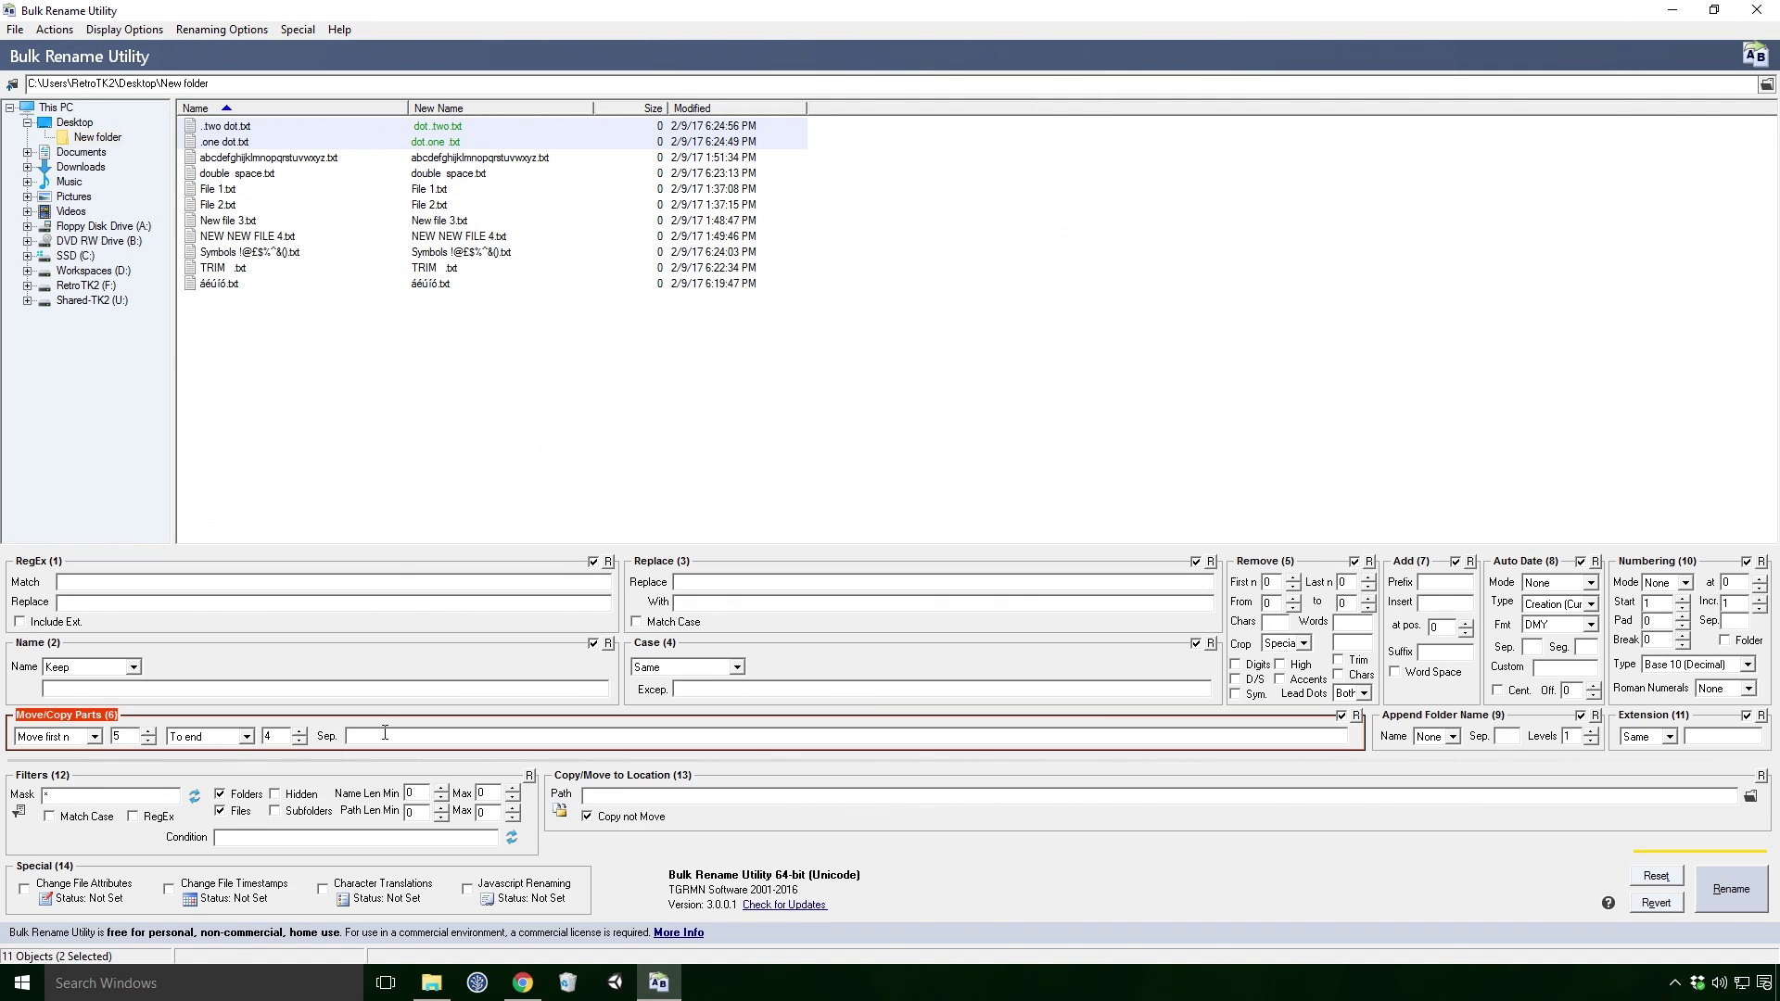
pyautogui.write('---')
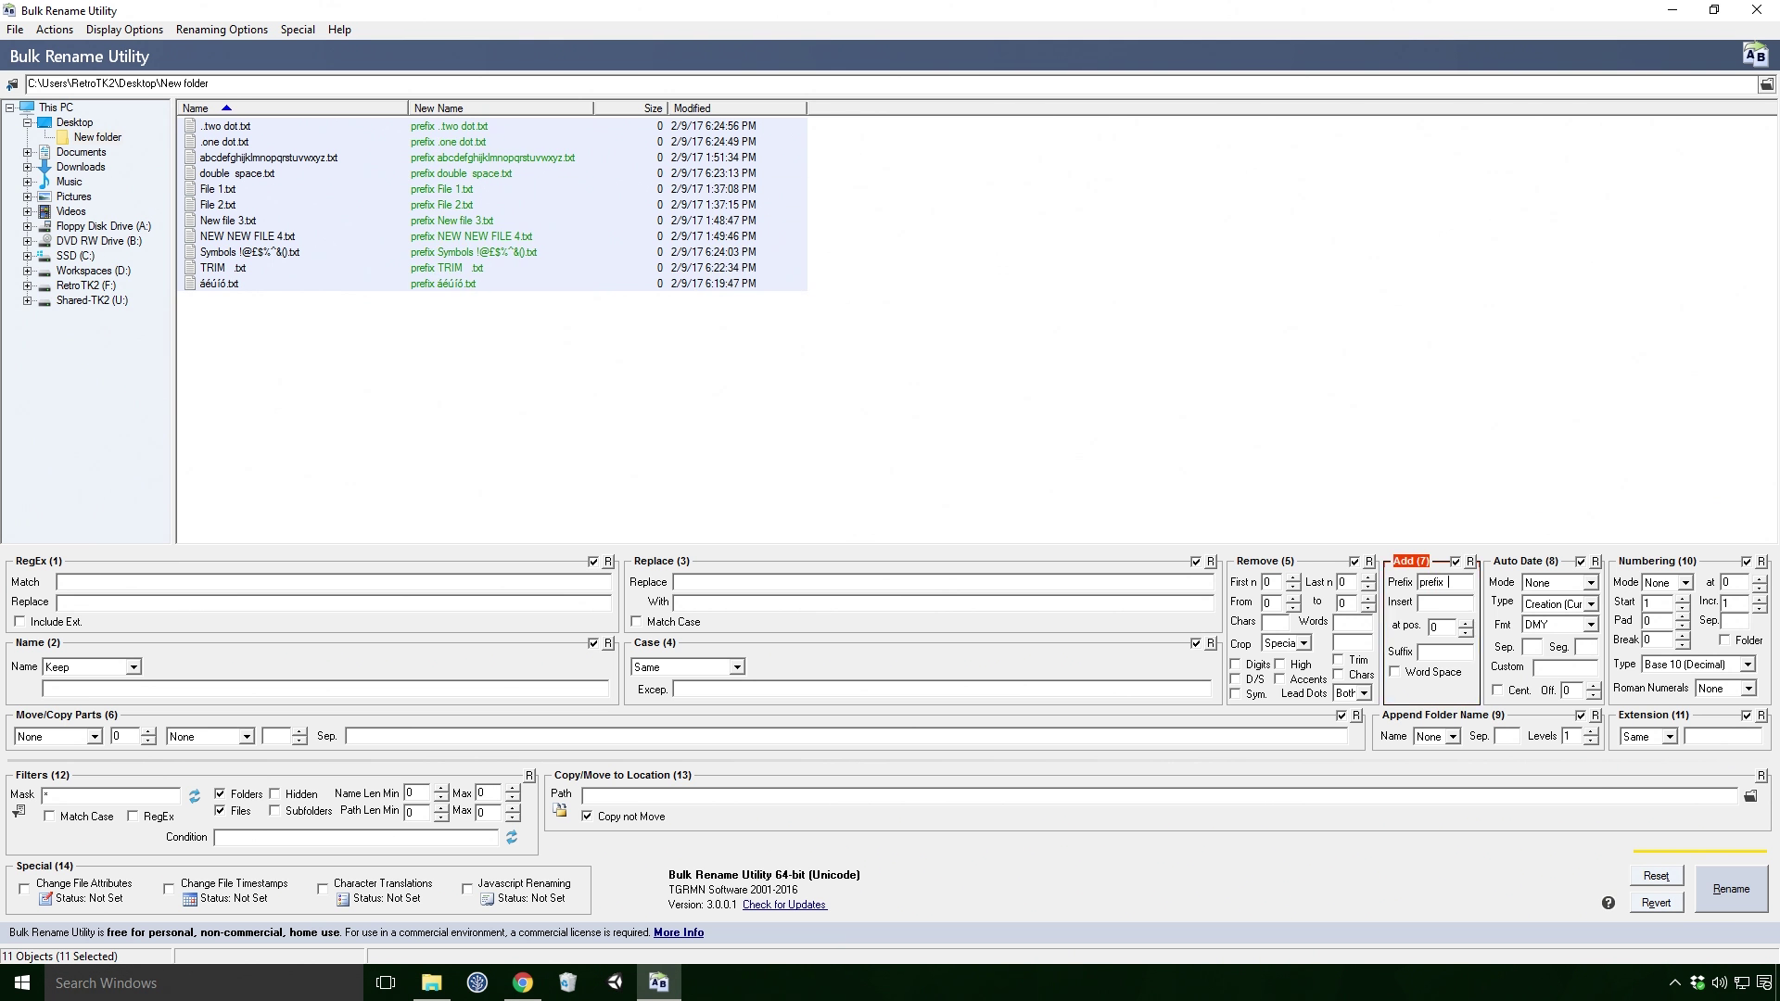
# - Preview adding the suffix 'suffix' and inserting 'insert' partway into each name
pyautogui.click(1445, 651)
pyautogui.write('suff')
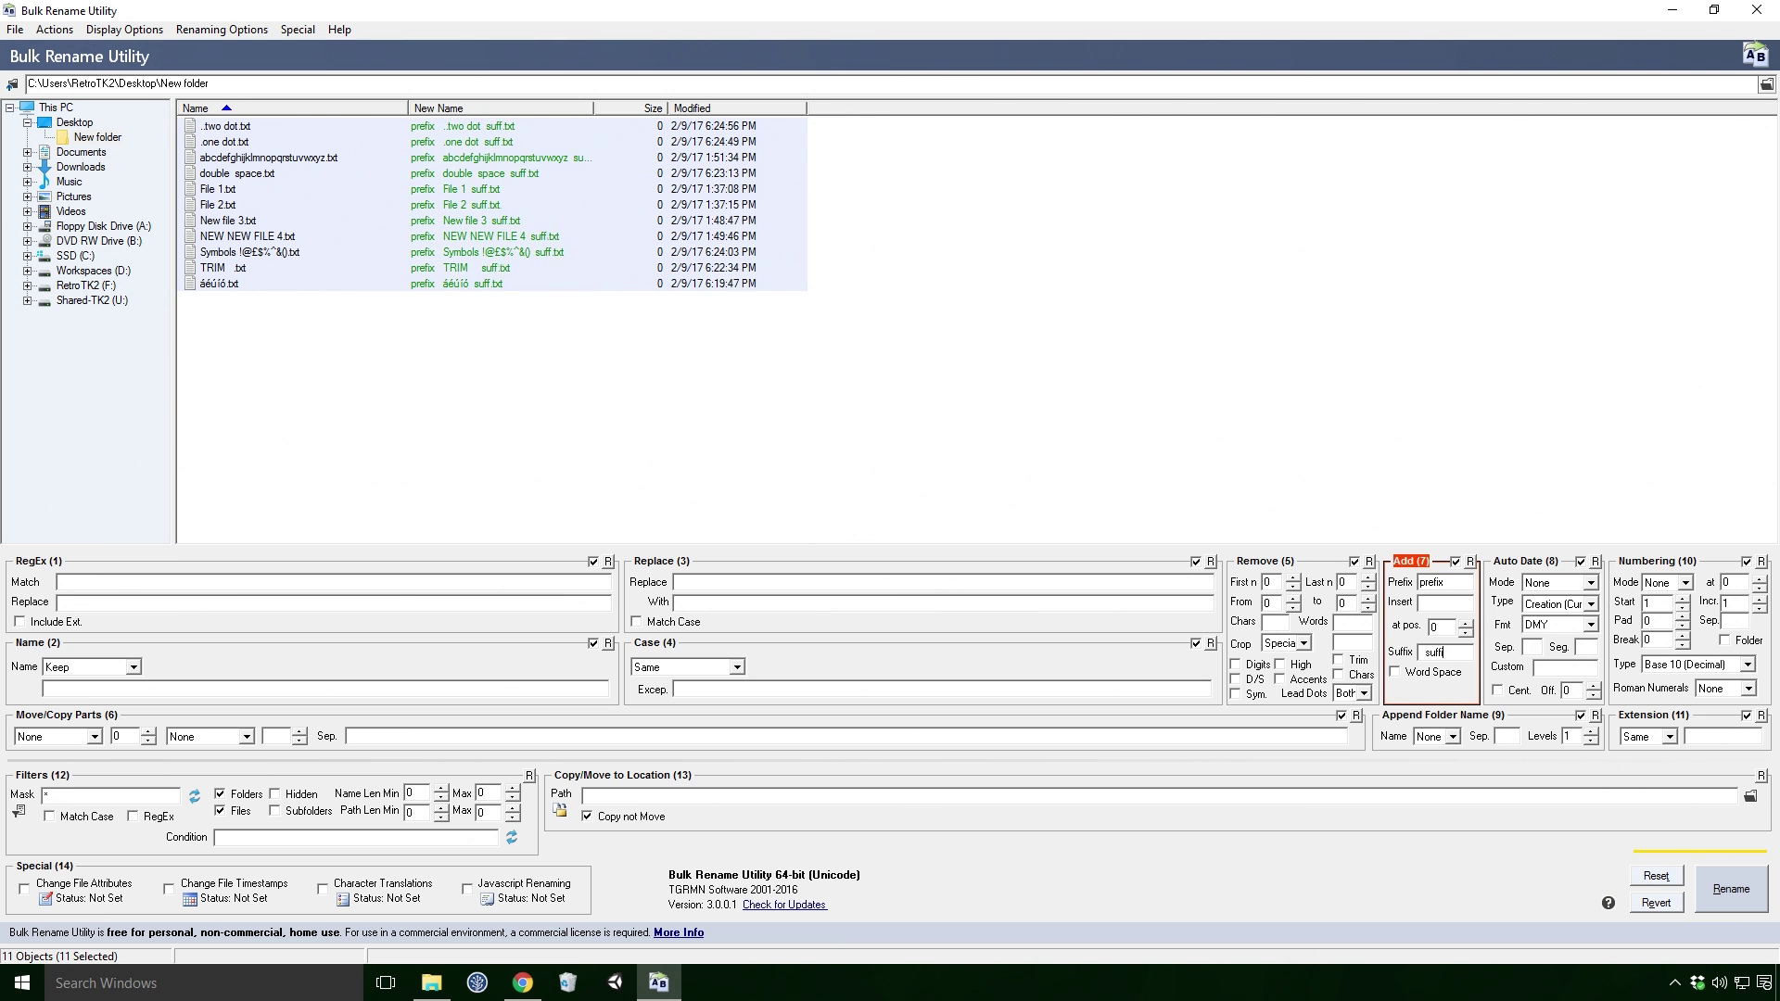
pyautogui.write('ix')
pyautogui.click(1421, 603)
pyautogui.write('insert')
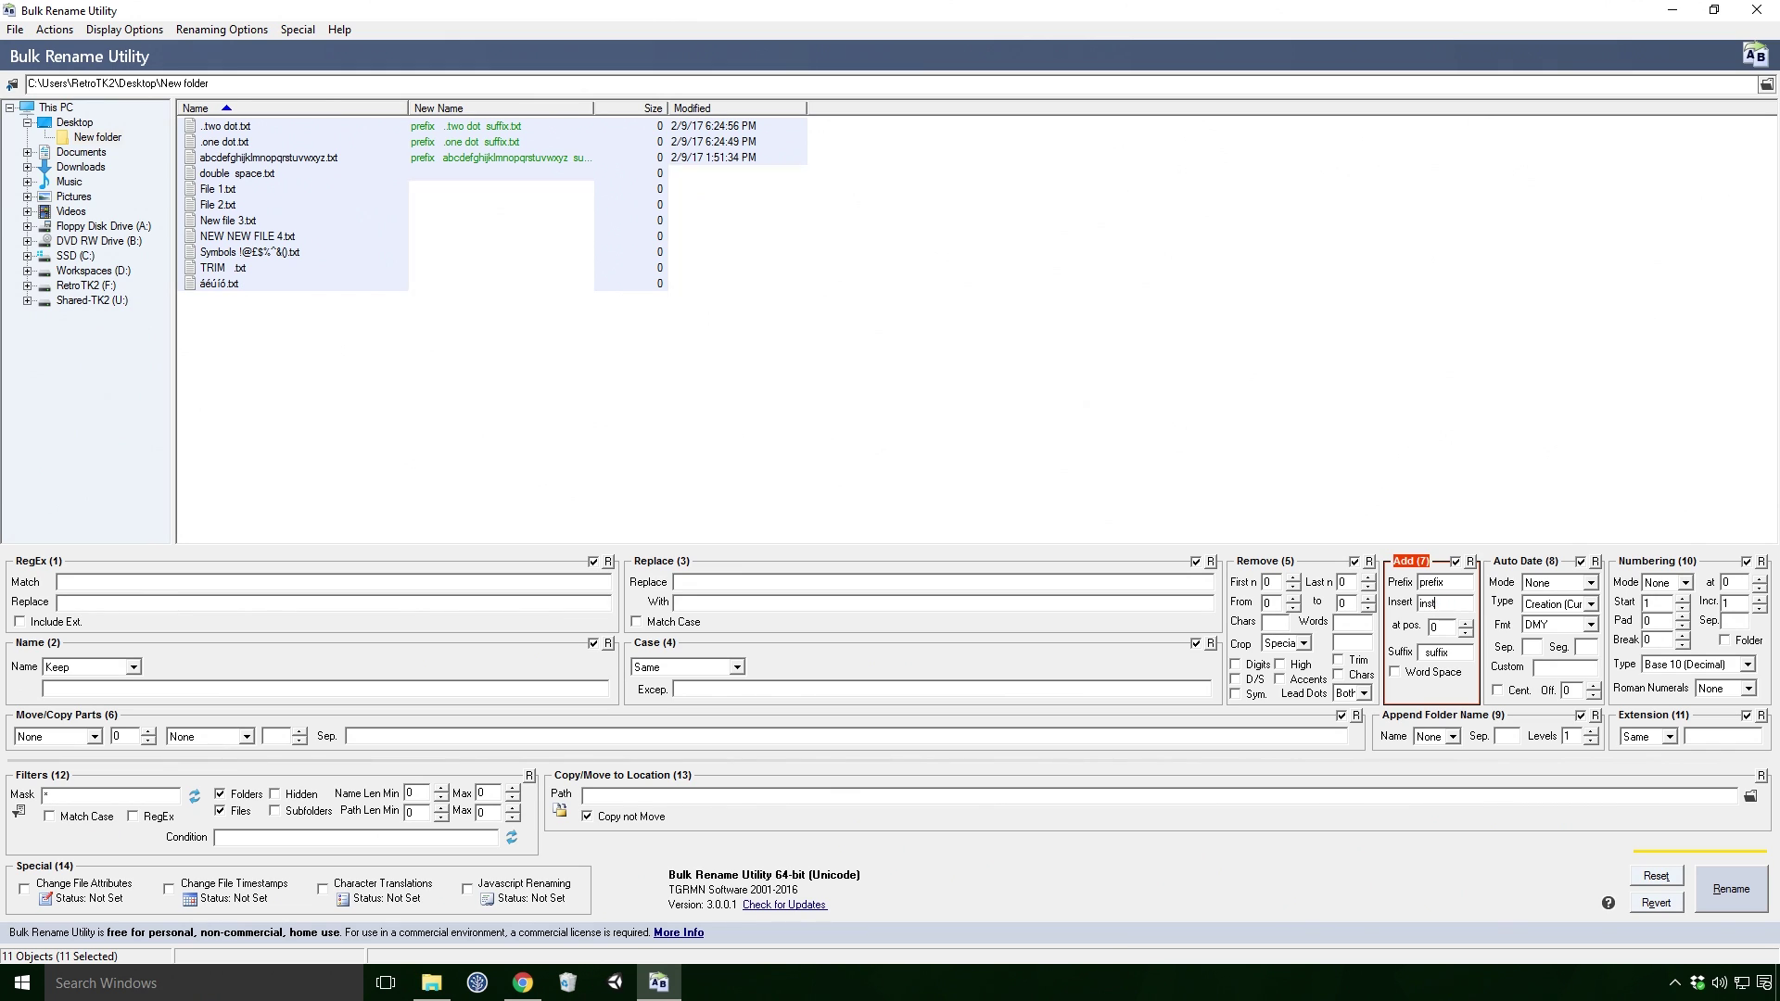
pyautogui.click(1465, 623)
pyautogui.click(1466, 623)
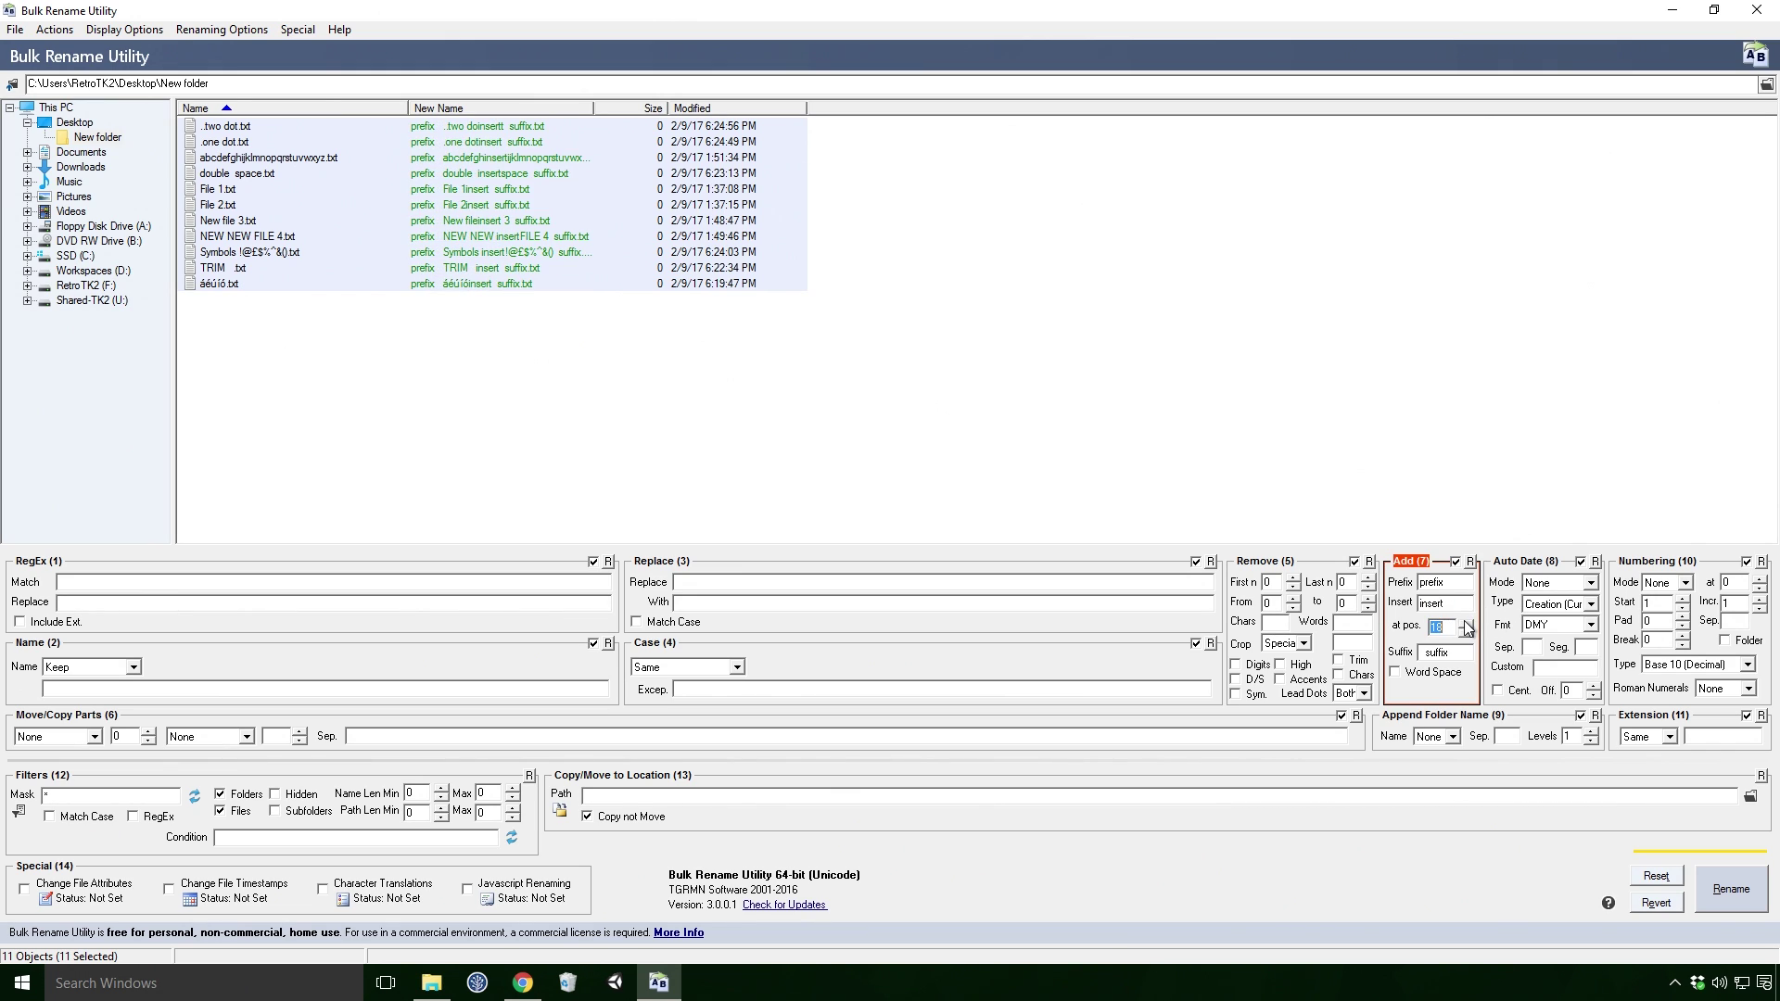
pyautogui.write('8')
# - Try Word Space, then reset the Add panel so names preview unchanged
pyautogui.click(1449, 603)
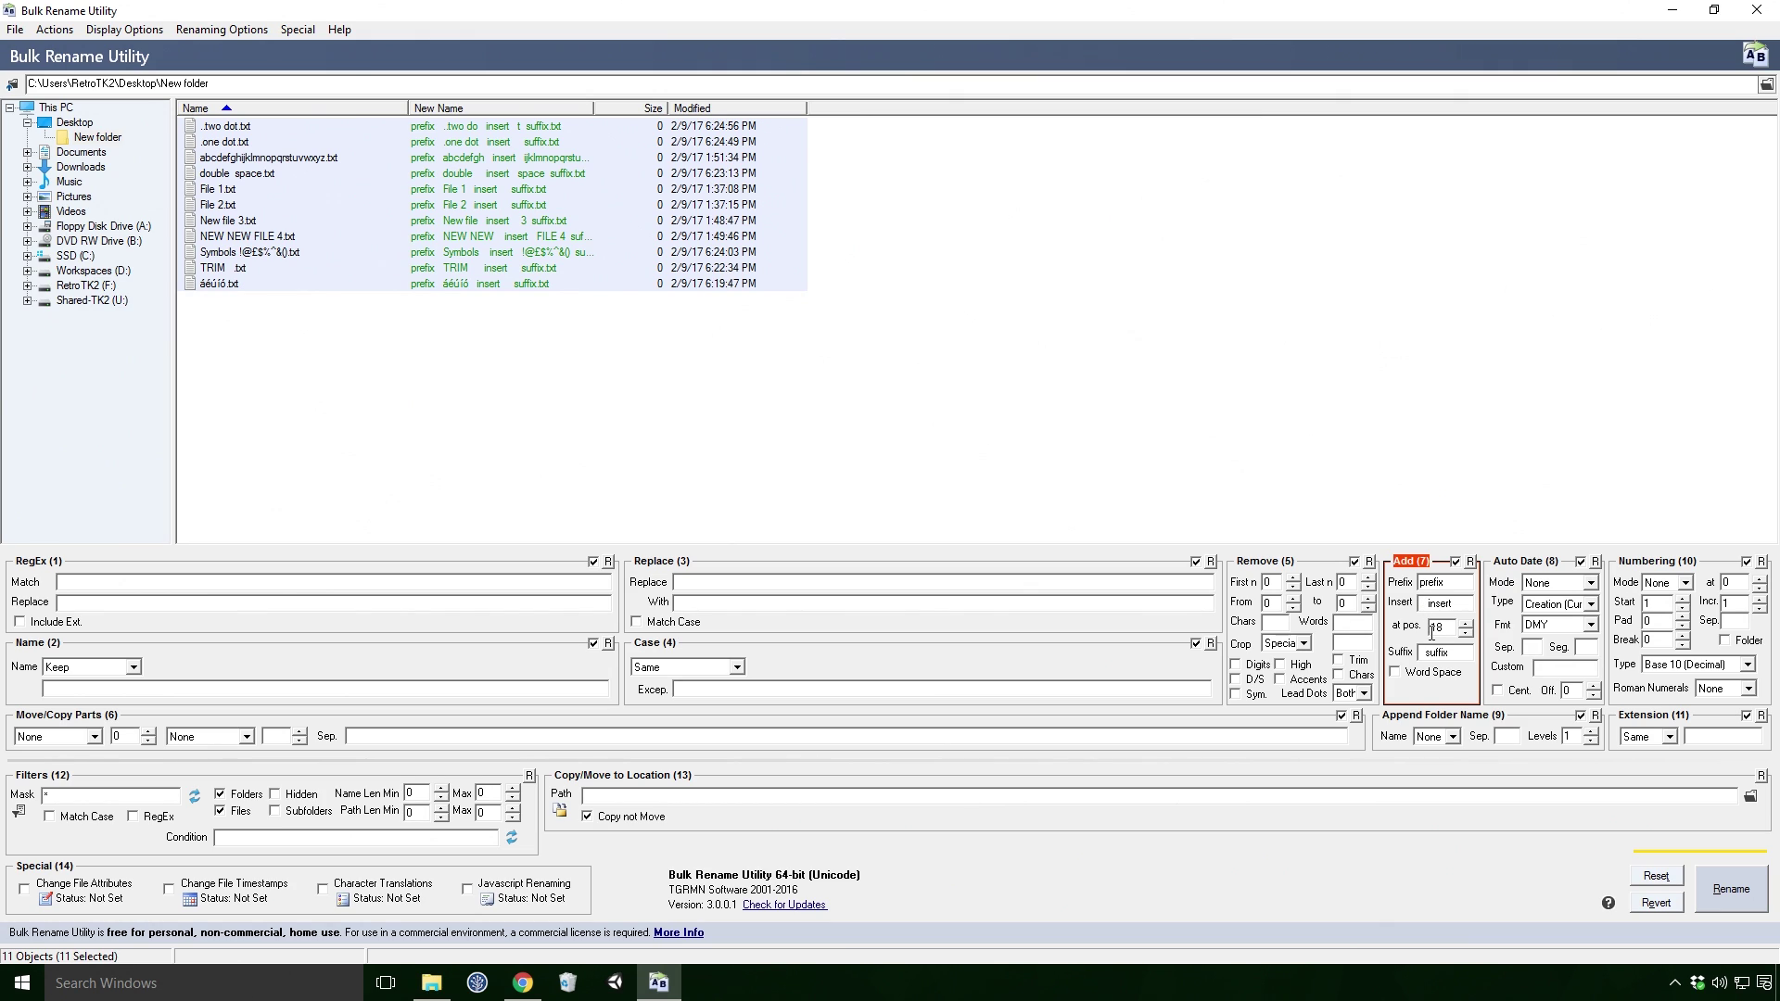
pyautogui.click(1396, 674)
pyautogui.click(1394, 672)
pyautogui.click(1470, 561)
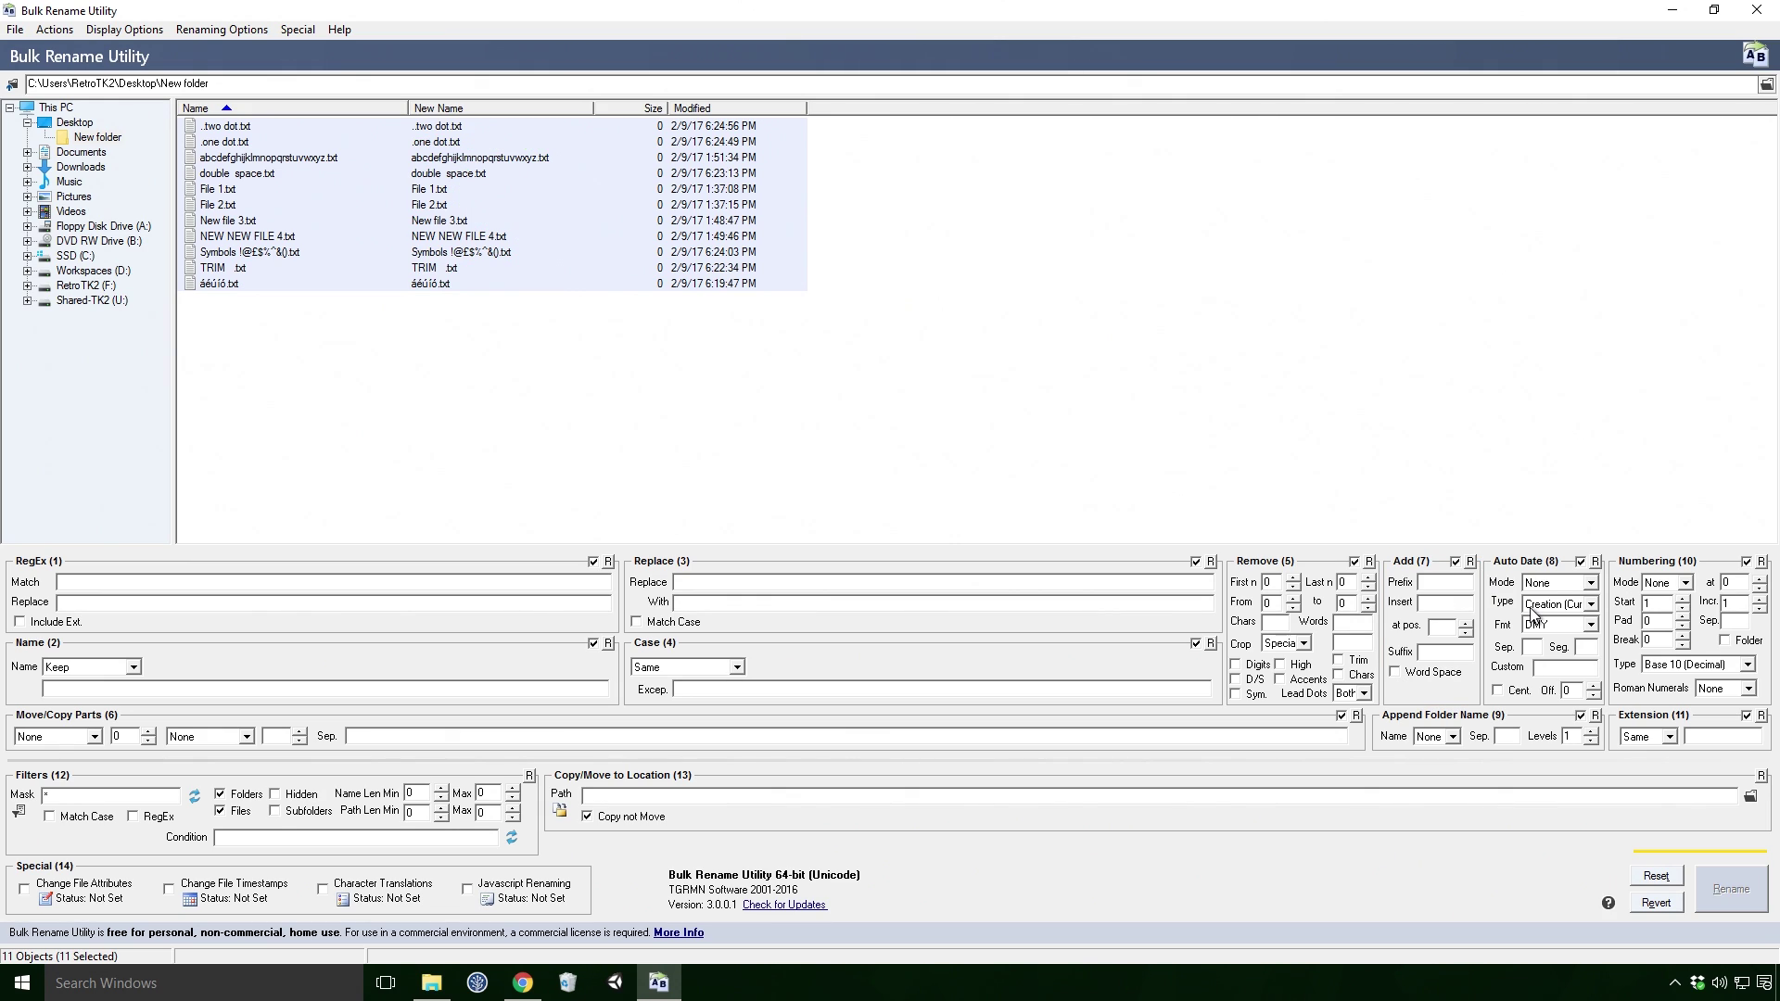
# - Try the Auto Date as a suffix, then place it back as a prefix
pyautogui.click(1590, 582)
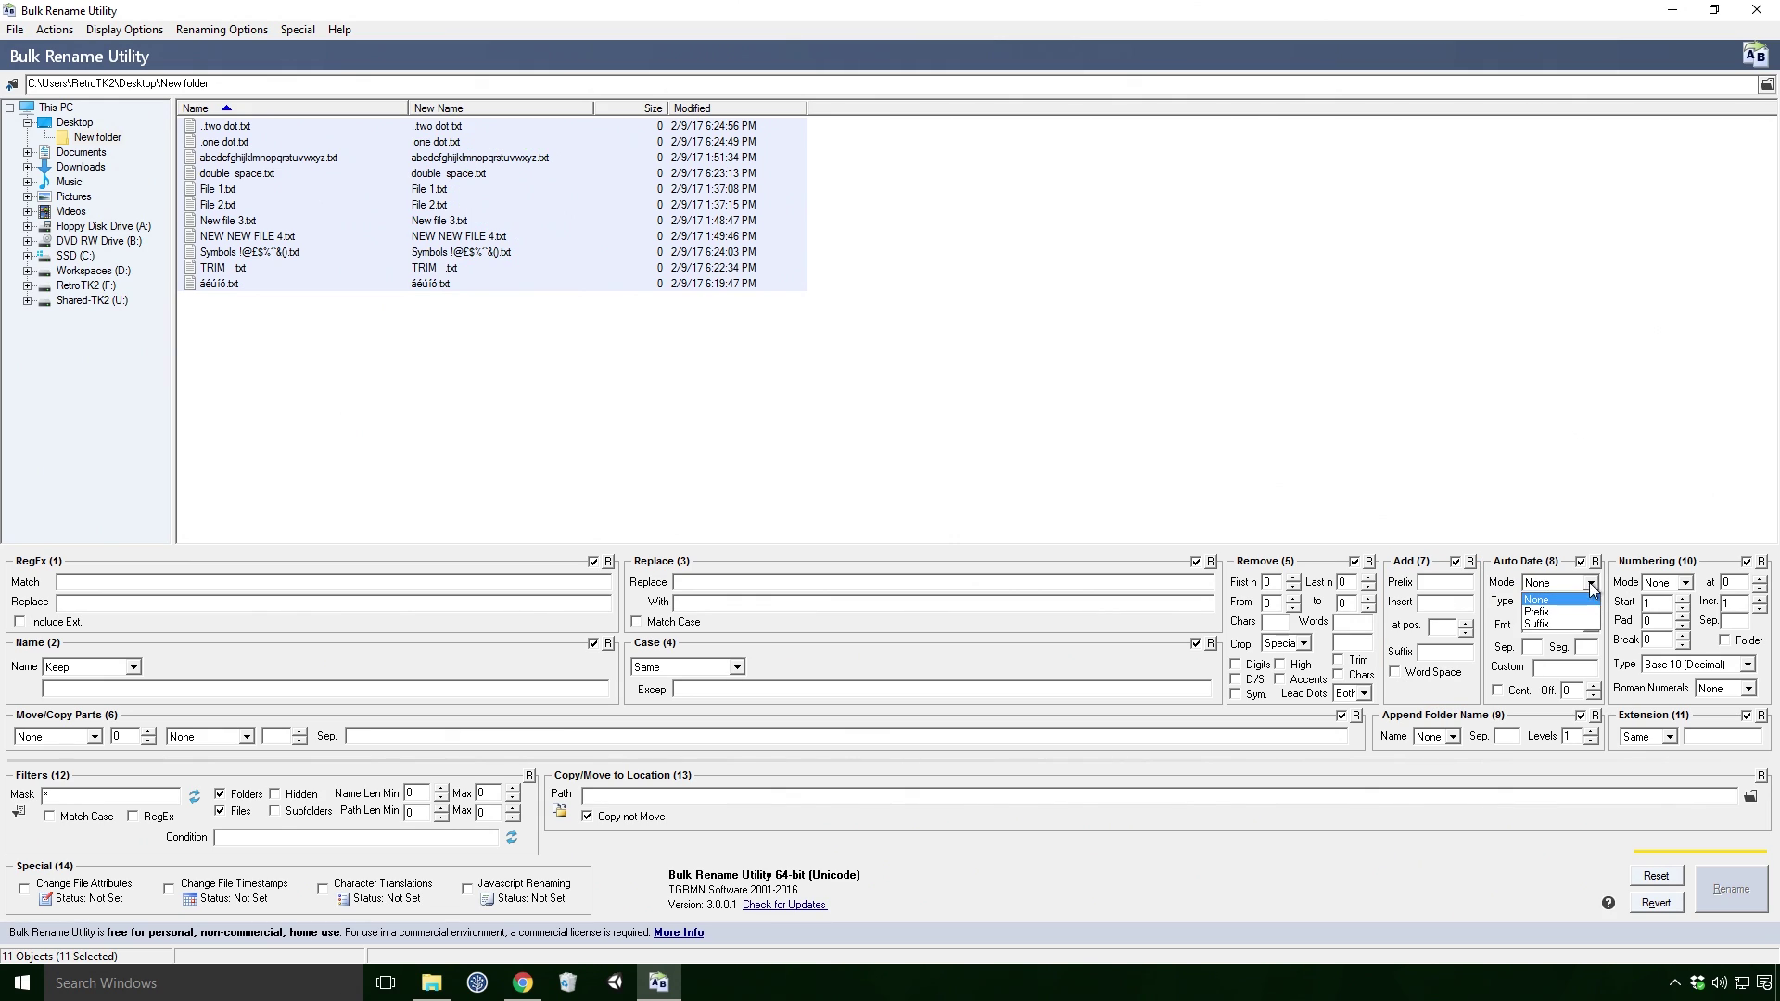
pyautogui.click(1583, 616)
pyautogui.click(1591, 582)
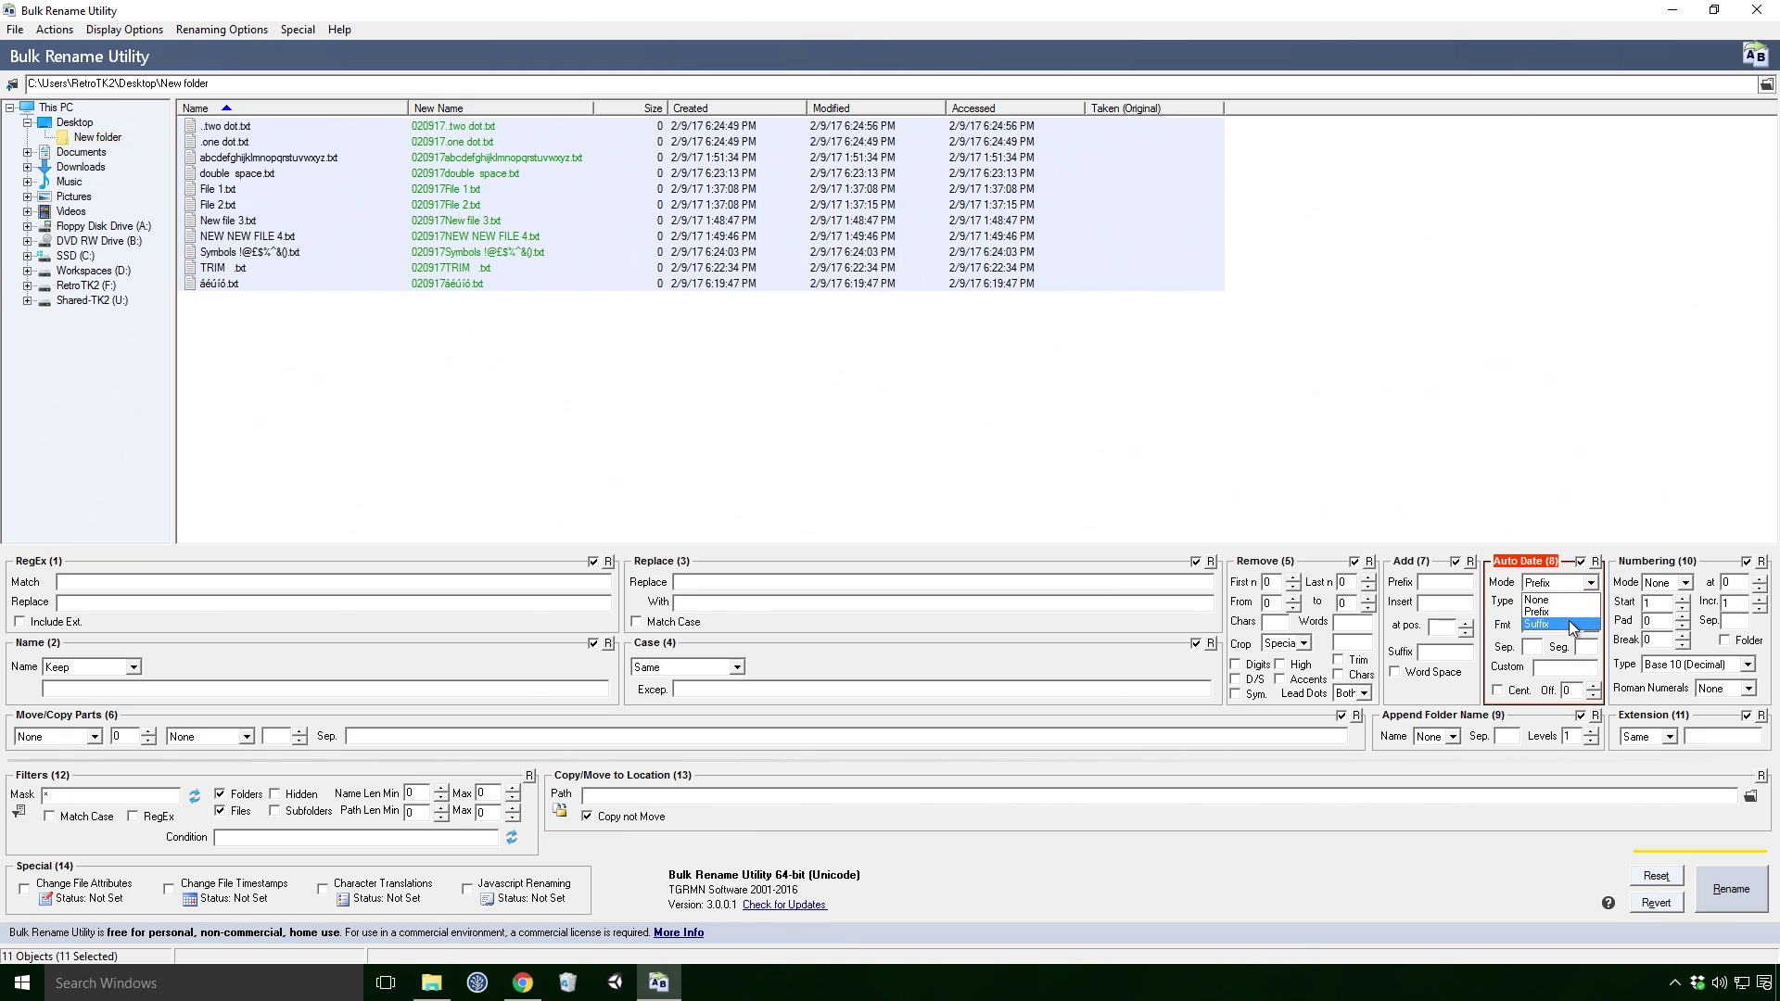
pyautogui.click(1568, 620)
pyautogui.click(1590, 582)
pyautogui.click(1568, 606)
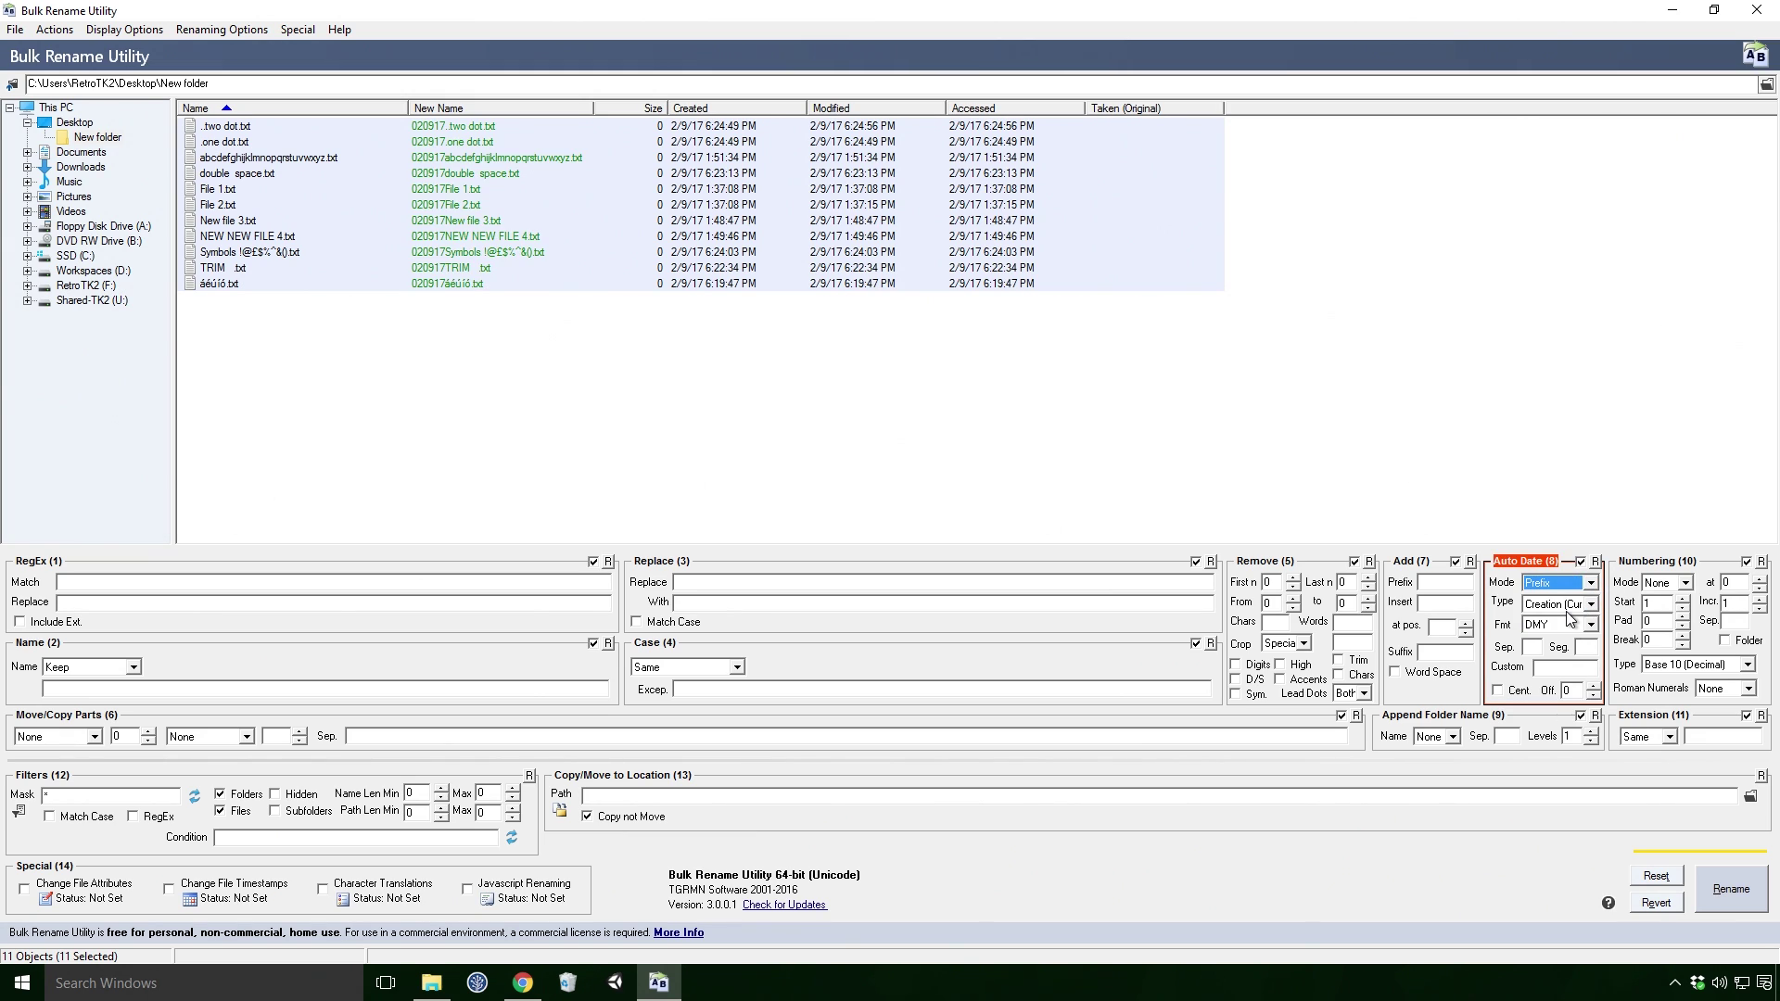
# - Try the Current, Created, Accessed and Taken date types as the date source
pyautogui.click(1587, 605)
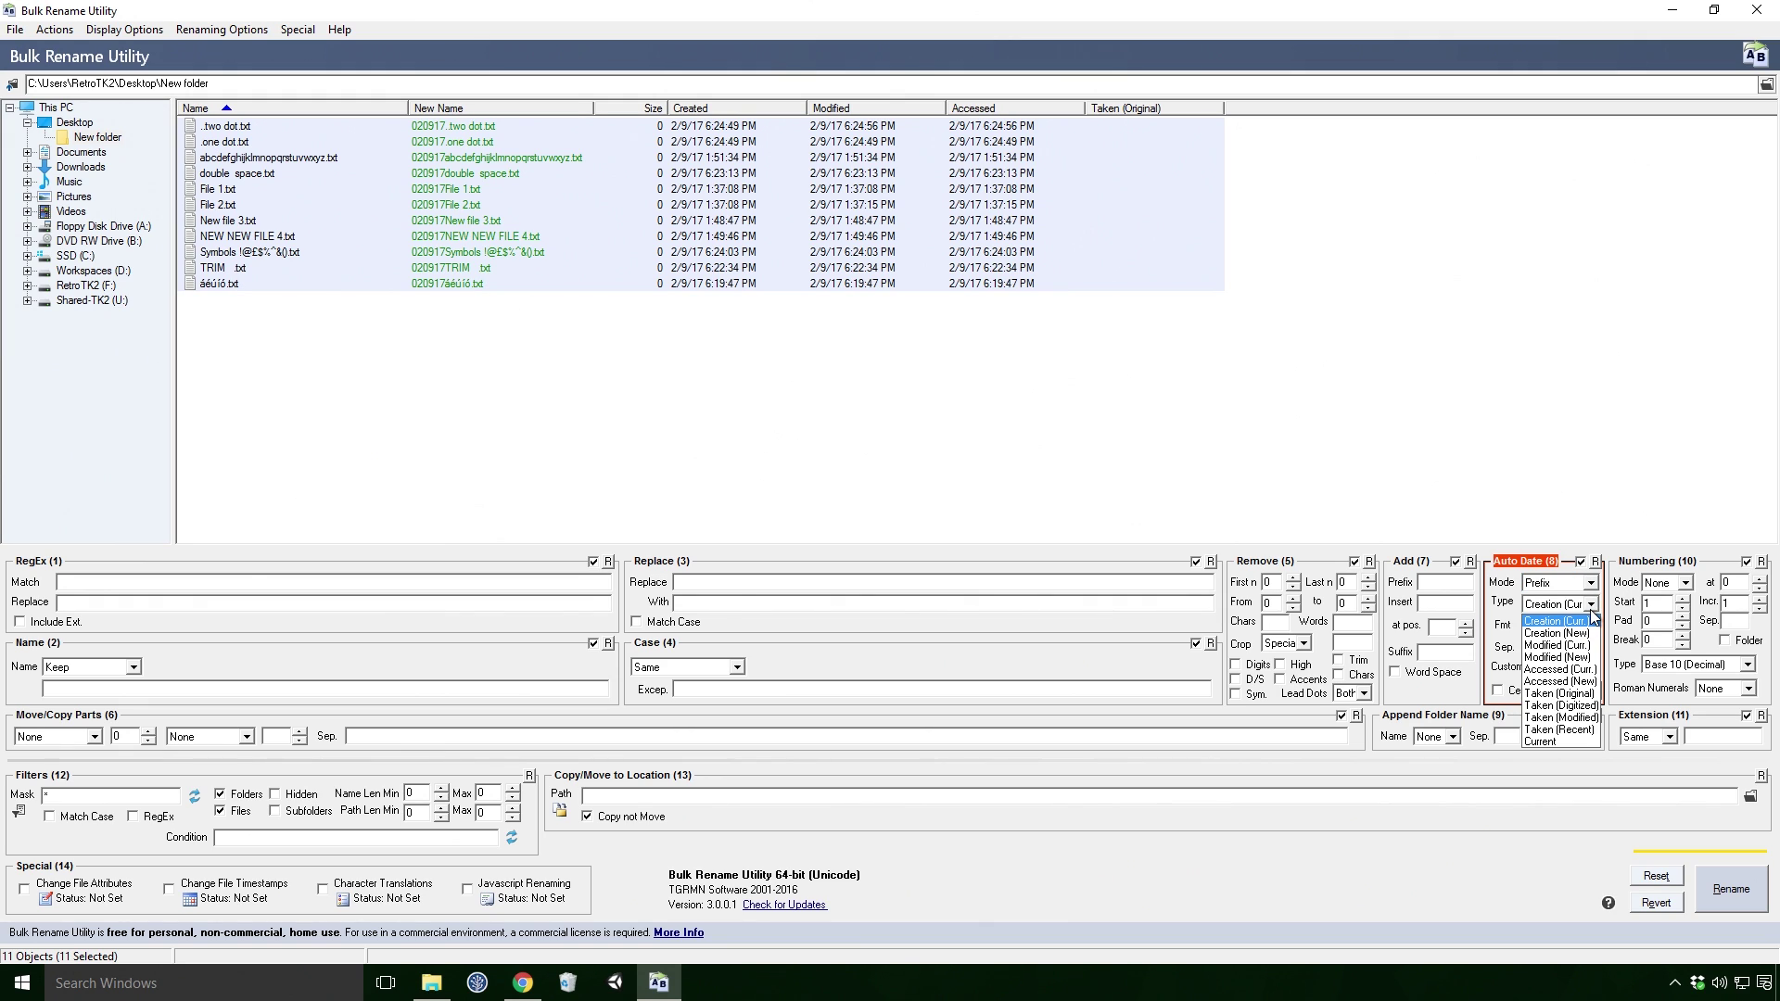
pyautogui.click(1554, 744)
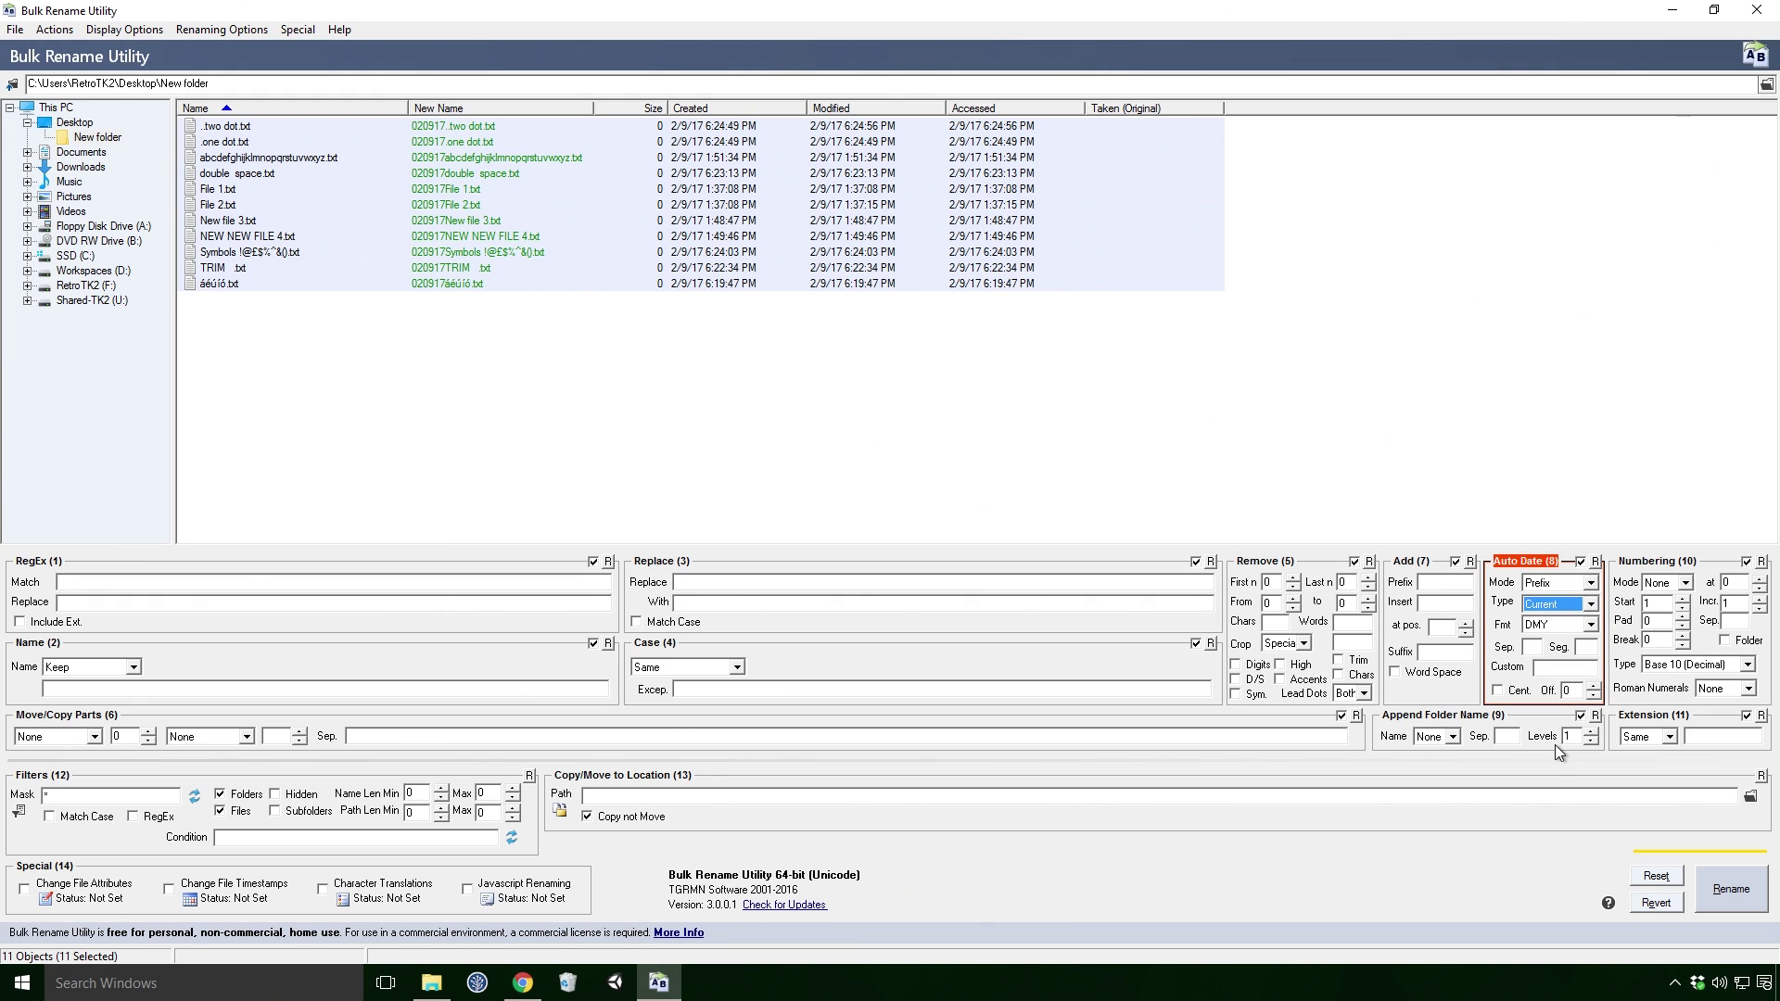
pyautogui.click(1590, 604)
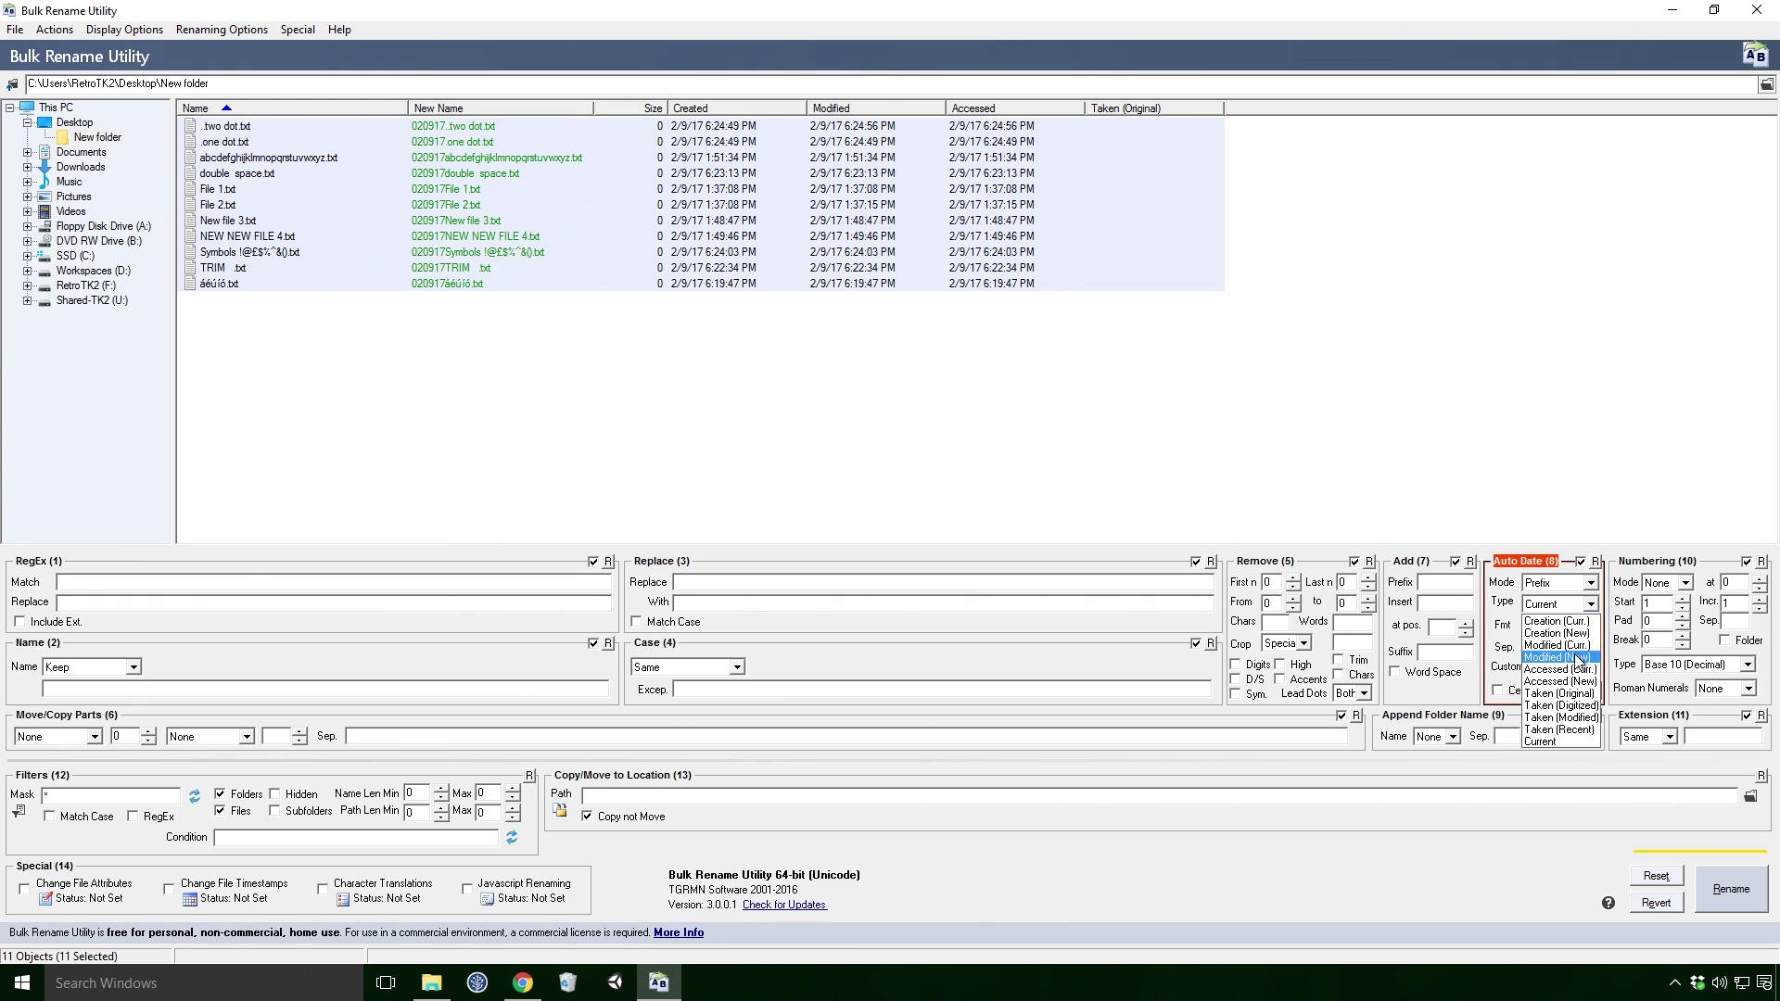
pyautogui.click(1579, 658)
pyautogui.click(1590, 604)
pyautogui.click(1587, 619)
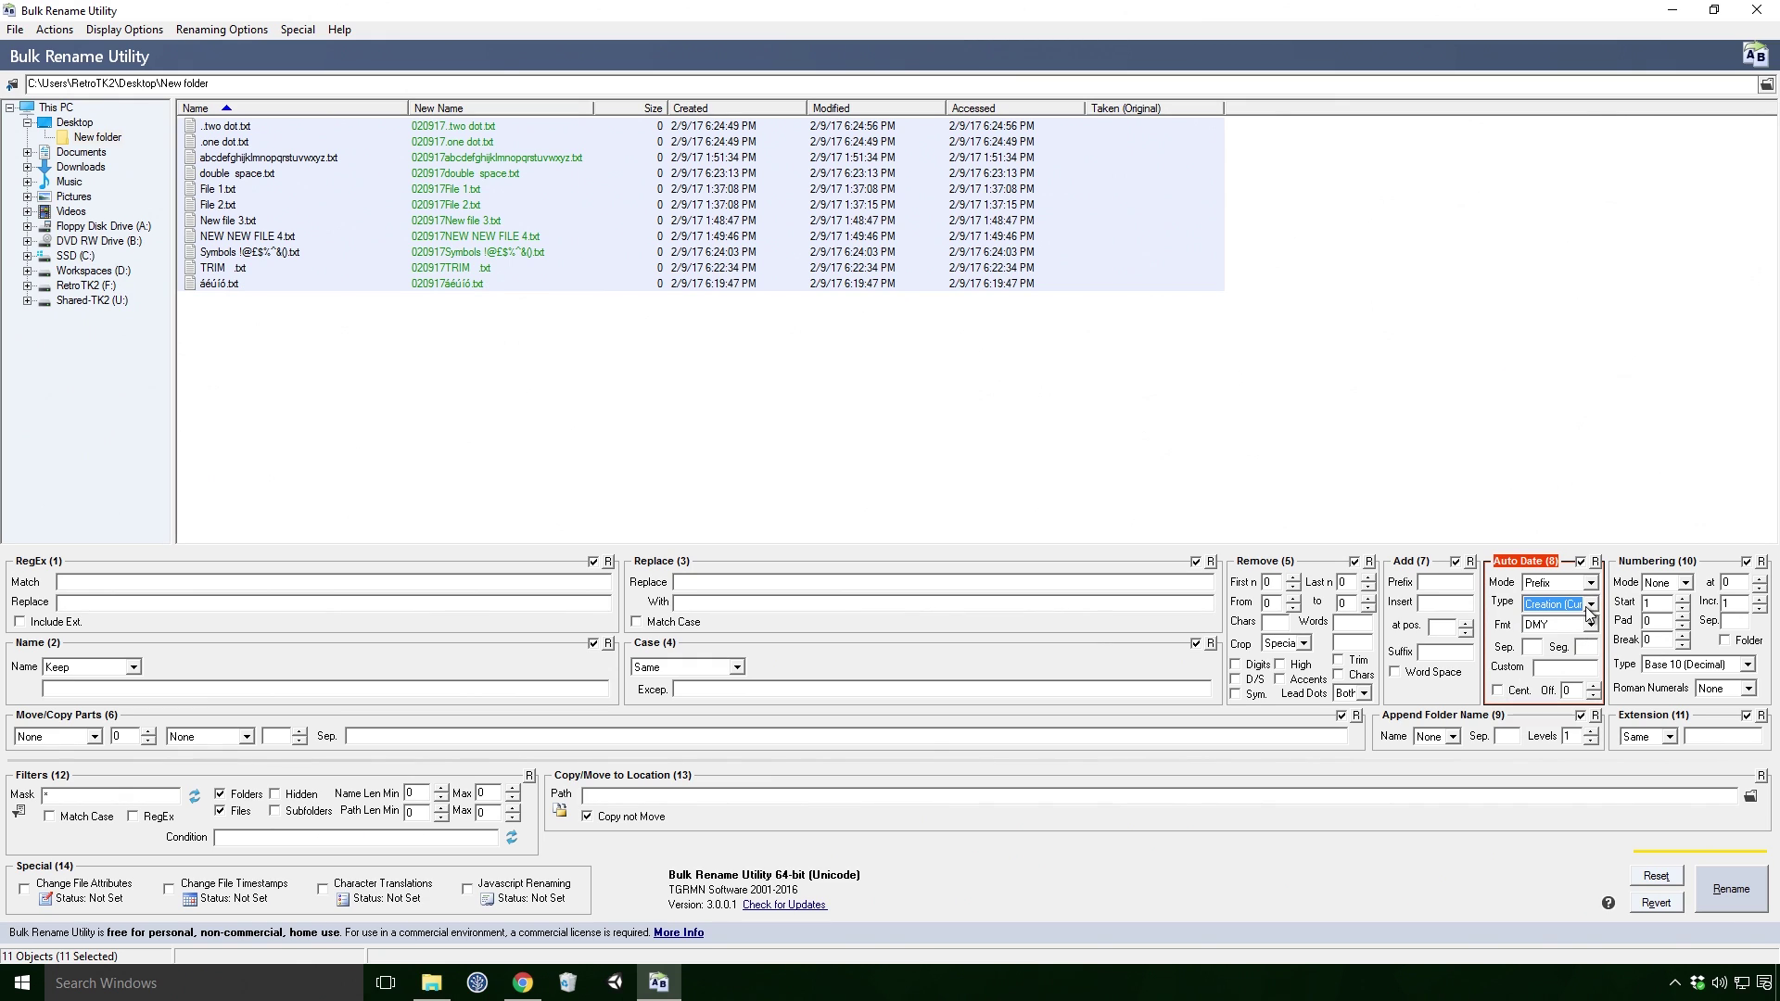
pyautogui.click(1589, 607)
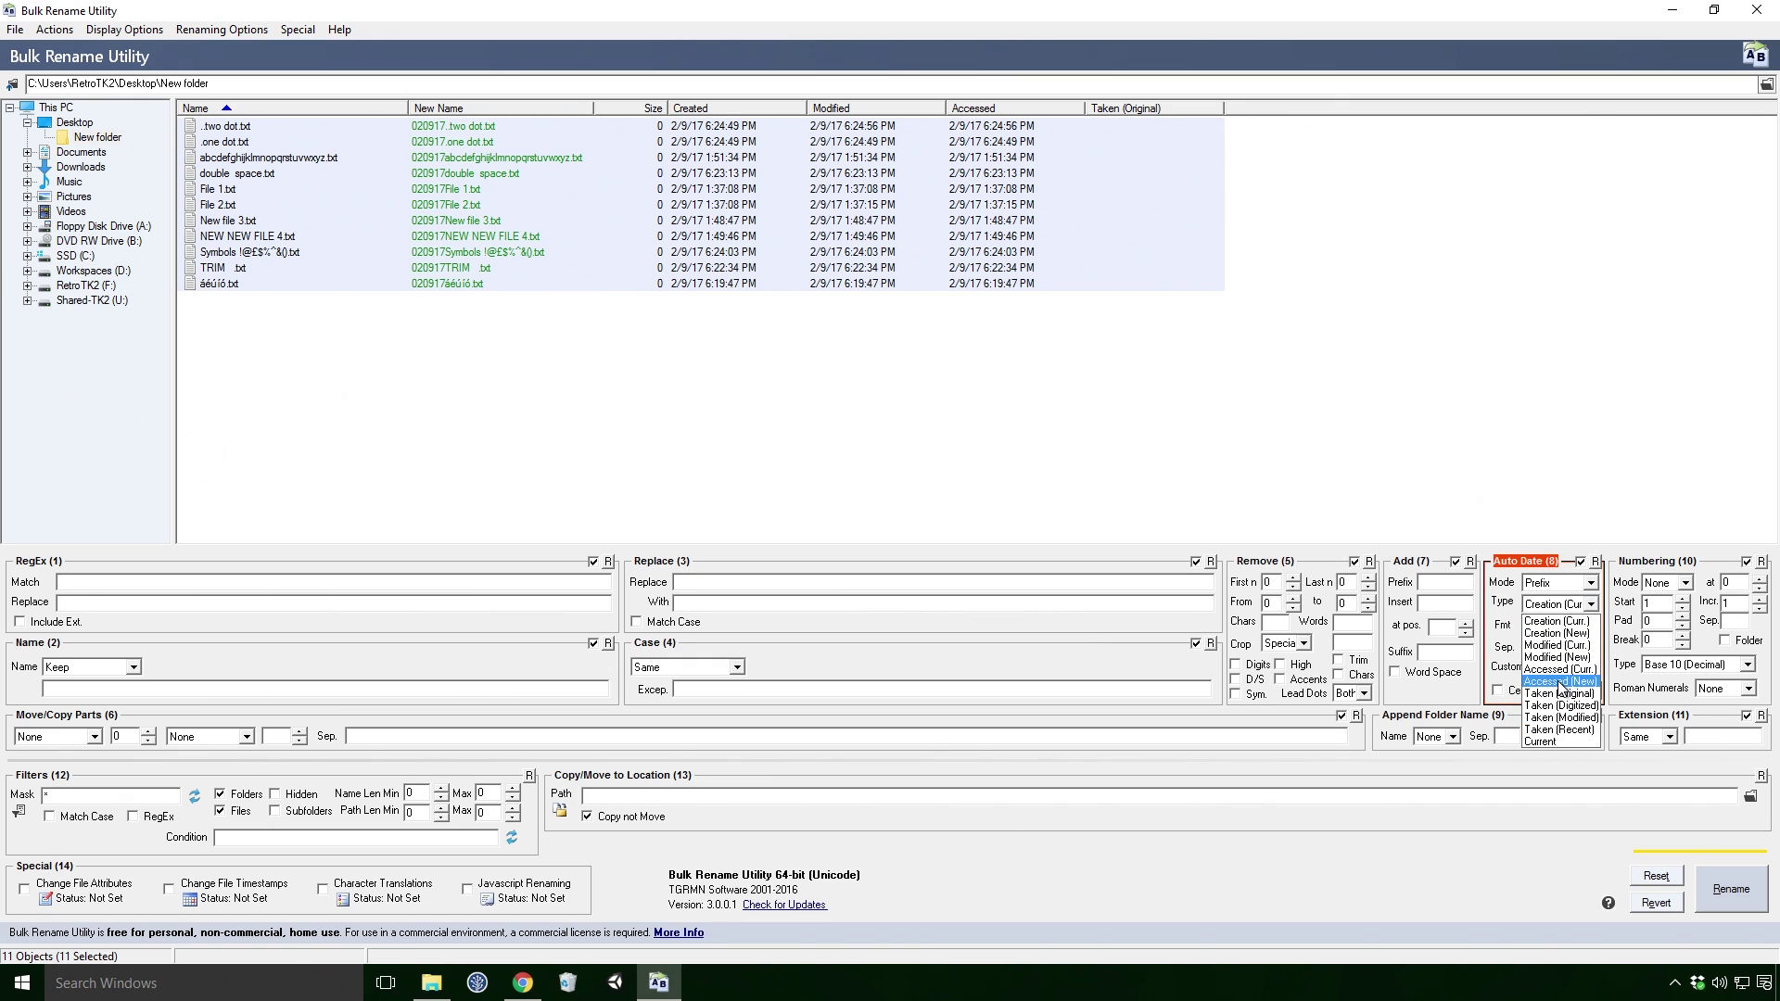
pyautogui.click(1562, 669)
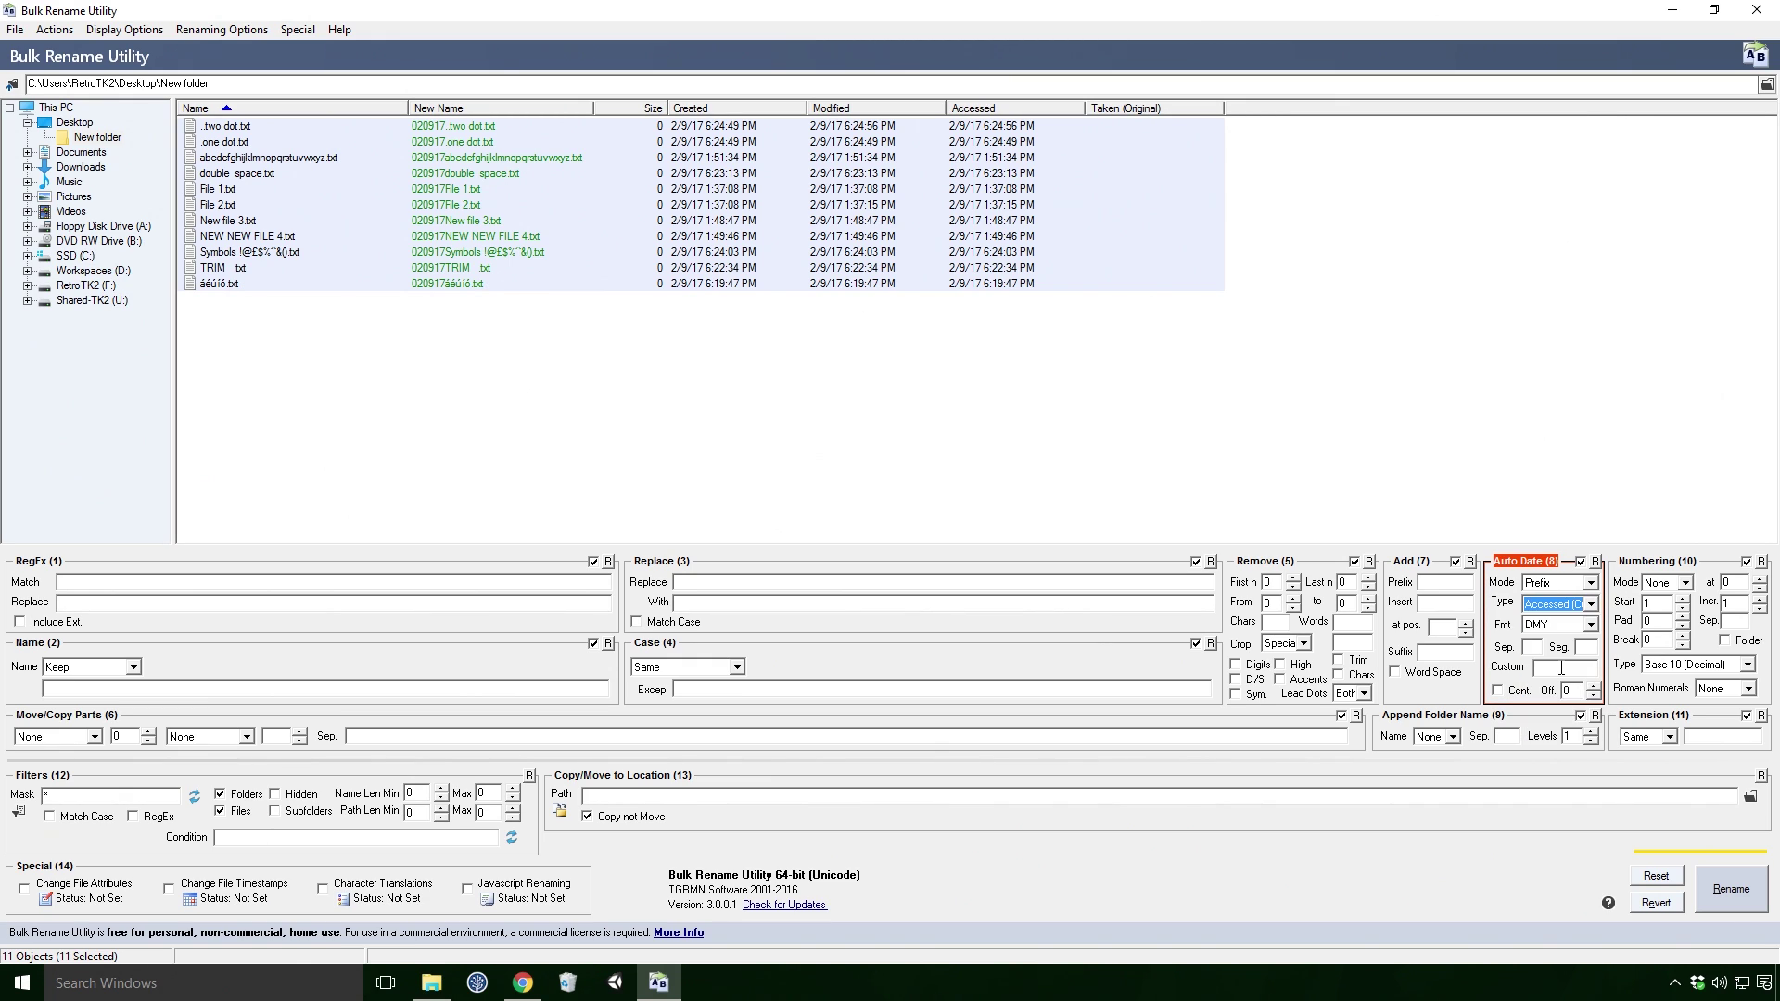
pyautogui.click(1590, 604)
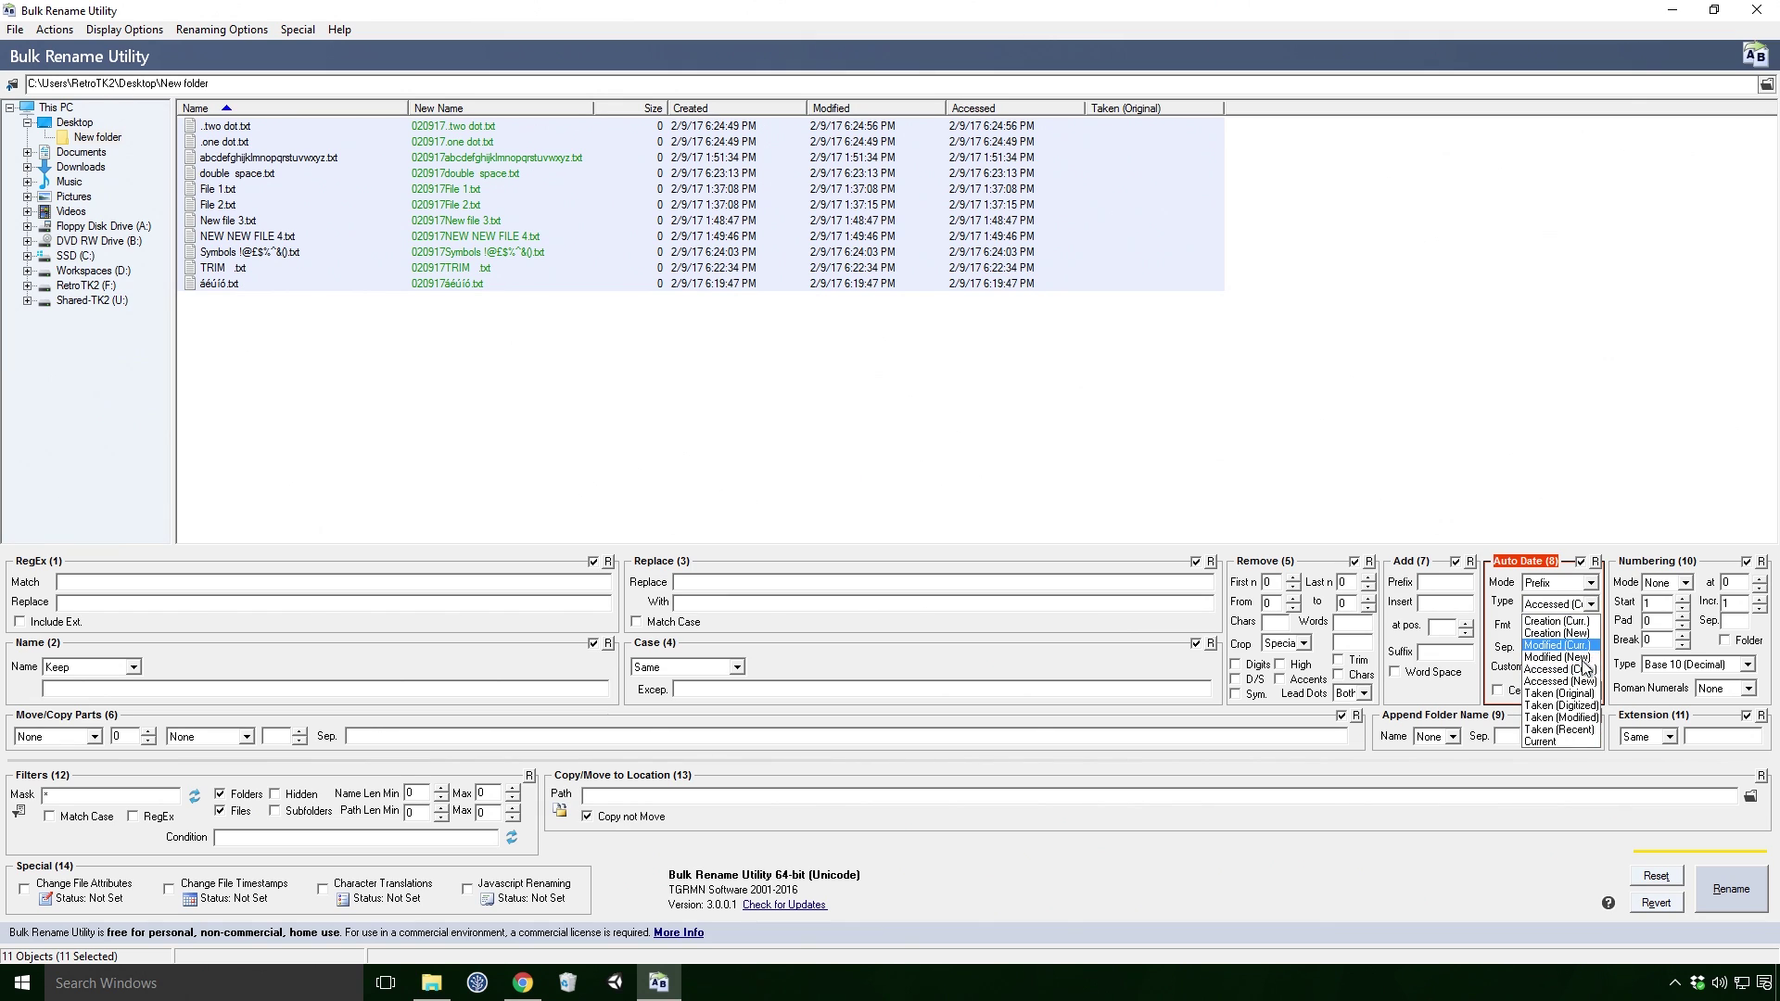
pyautogui.click(1578, 695)
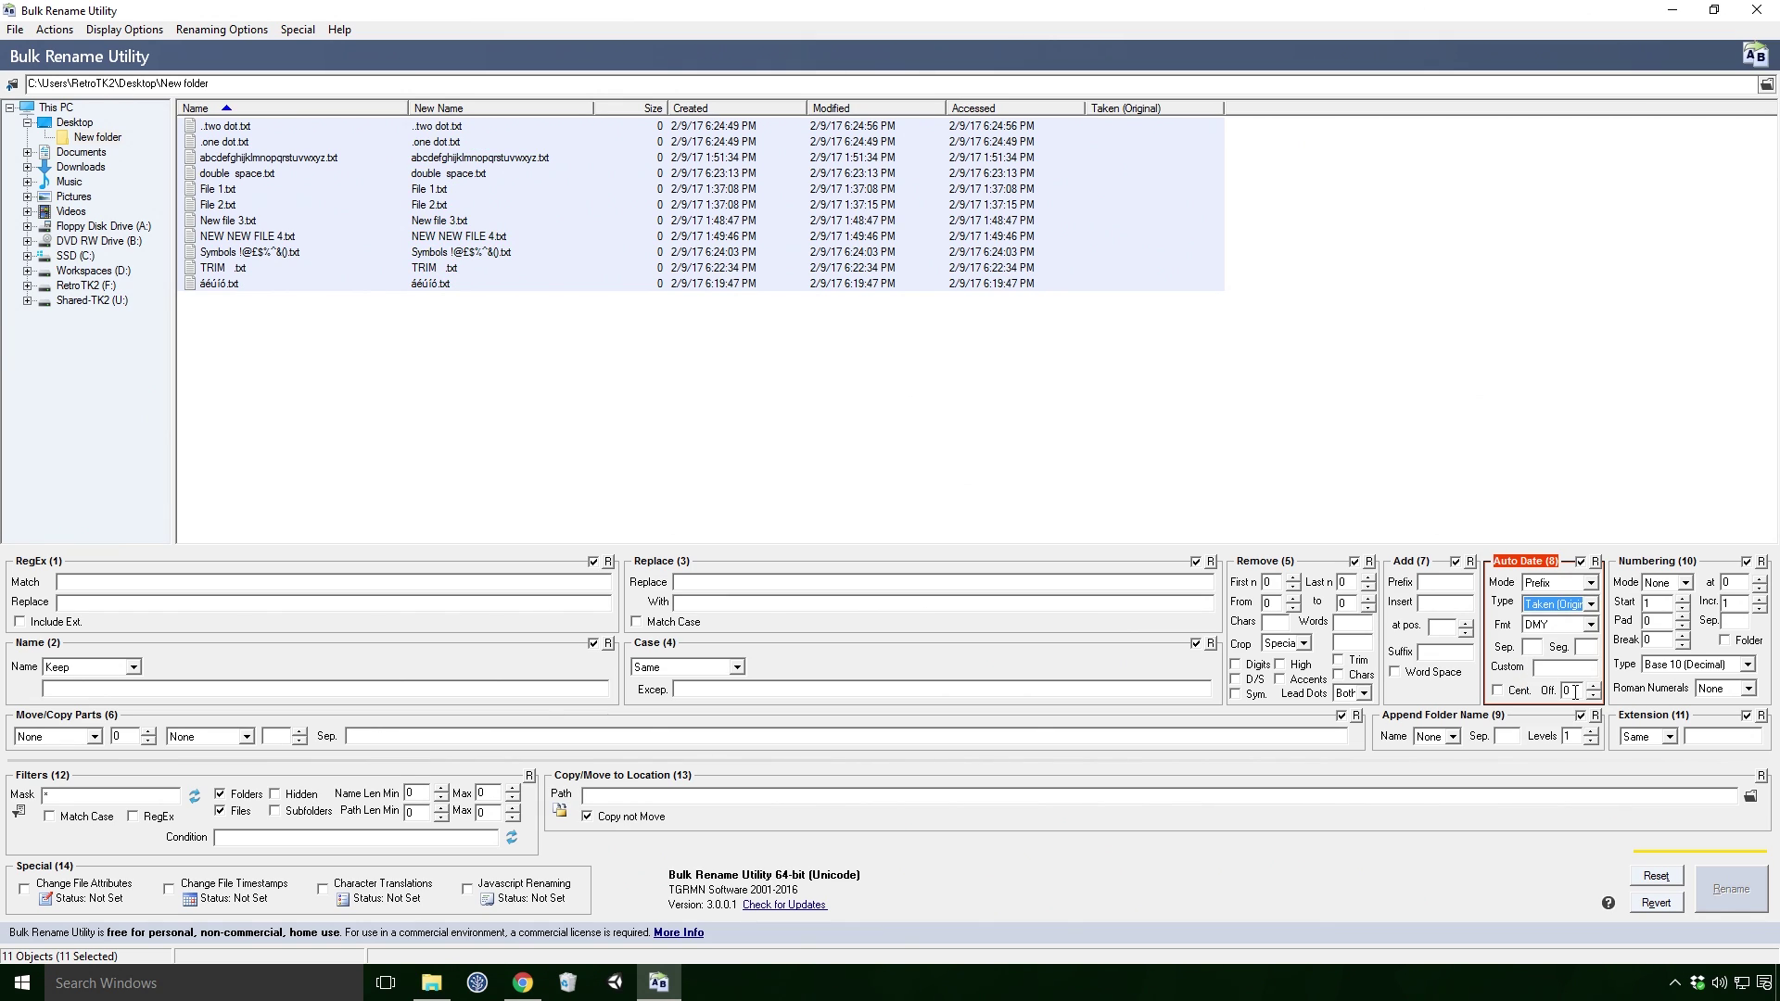
pyautogui.click(1590, 604)
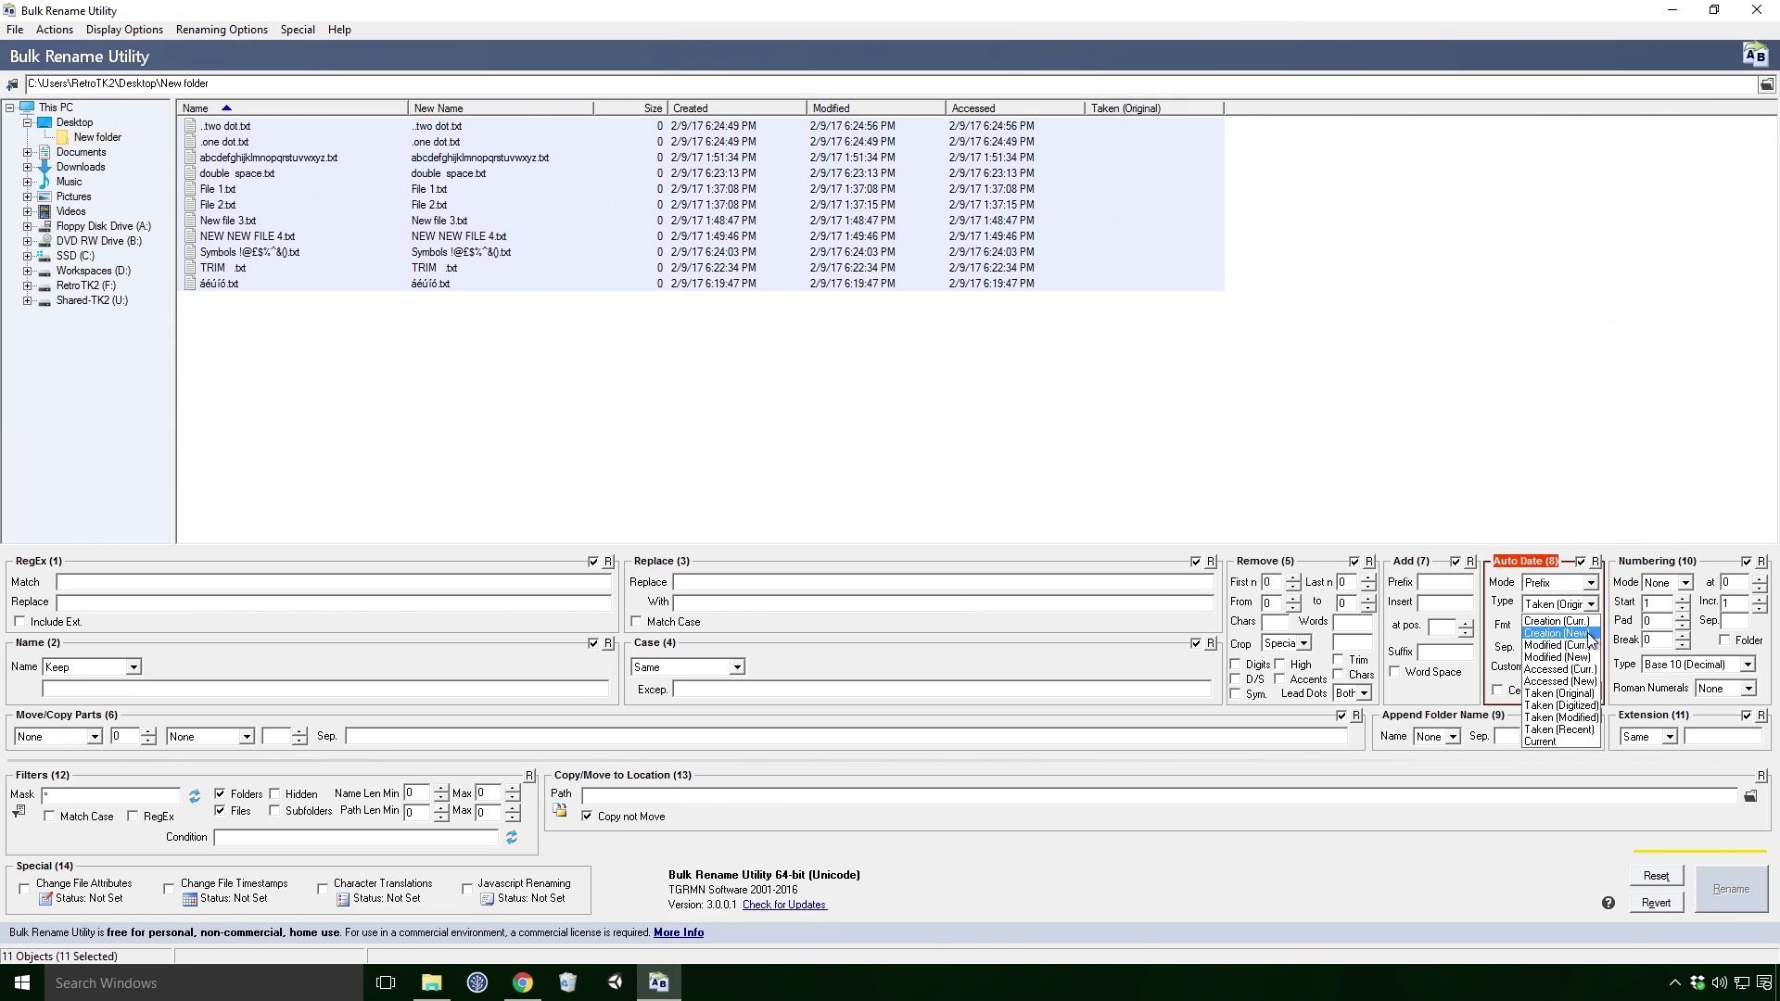
pyautogui.click(1589, 635)
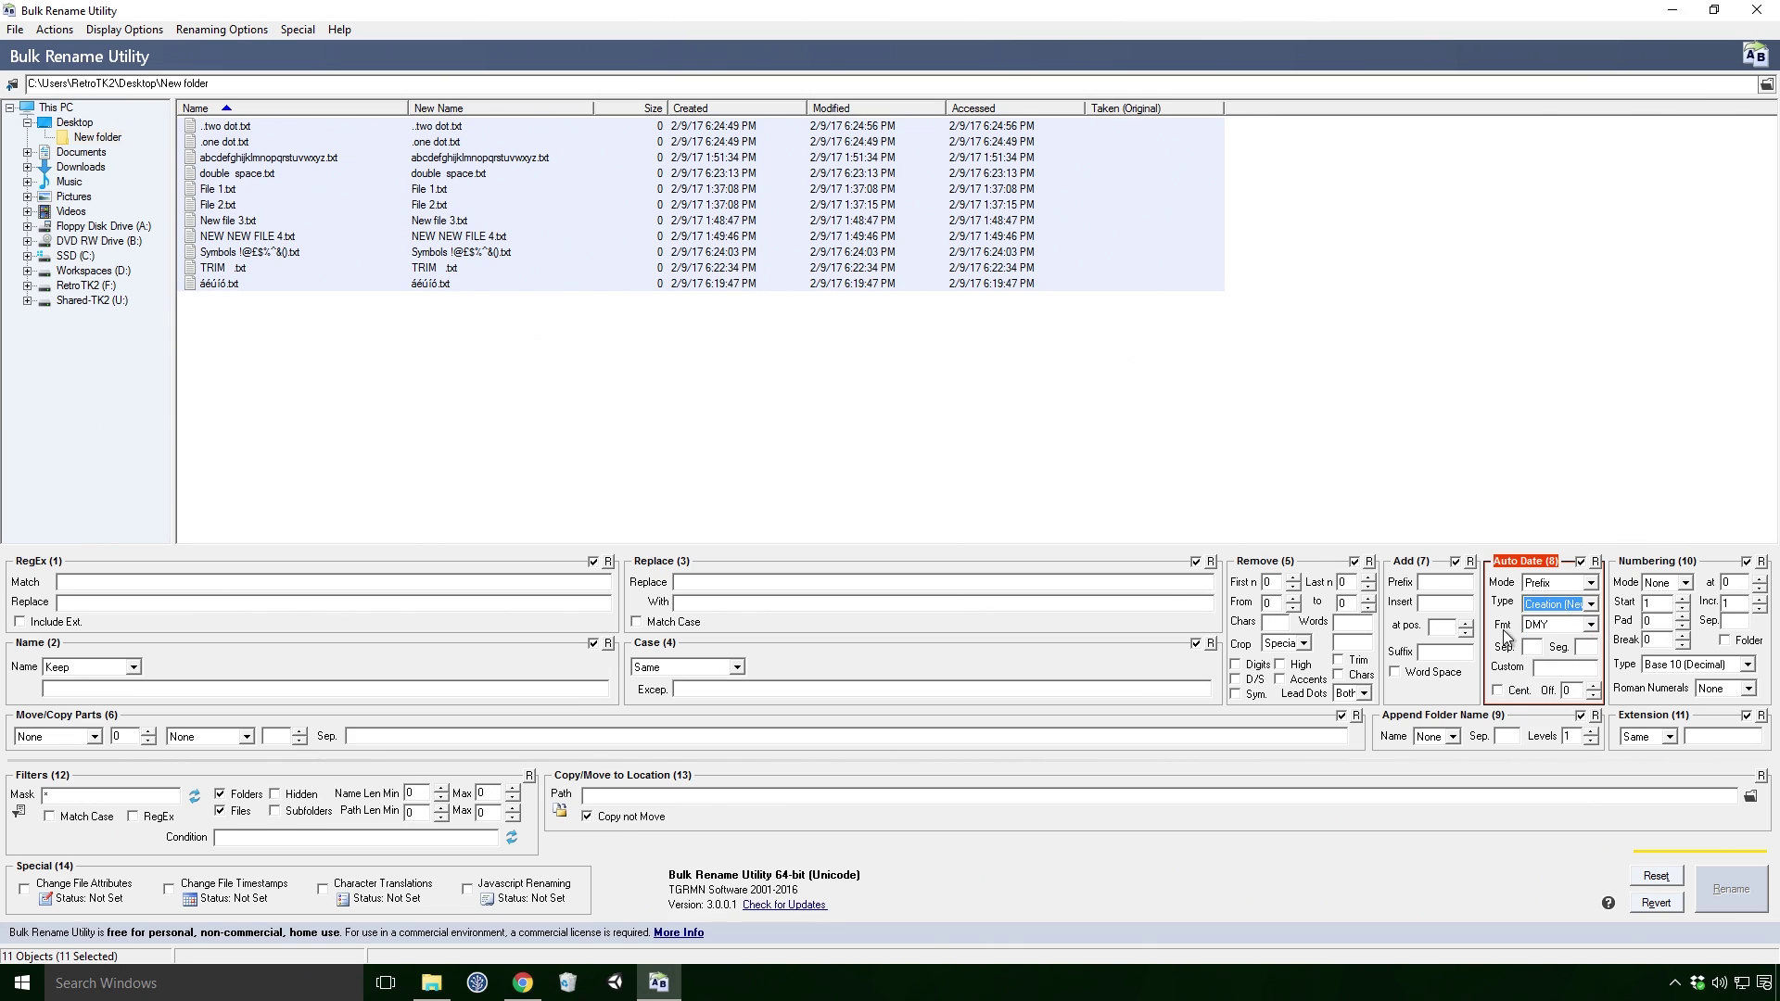
# - Set the date format to Custom with the pattern %A %I.%M %p
pyautogui.press('Down')
pyautogui.click(1590, 625)
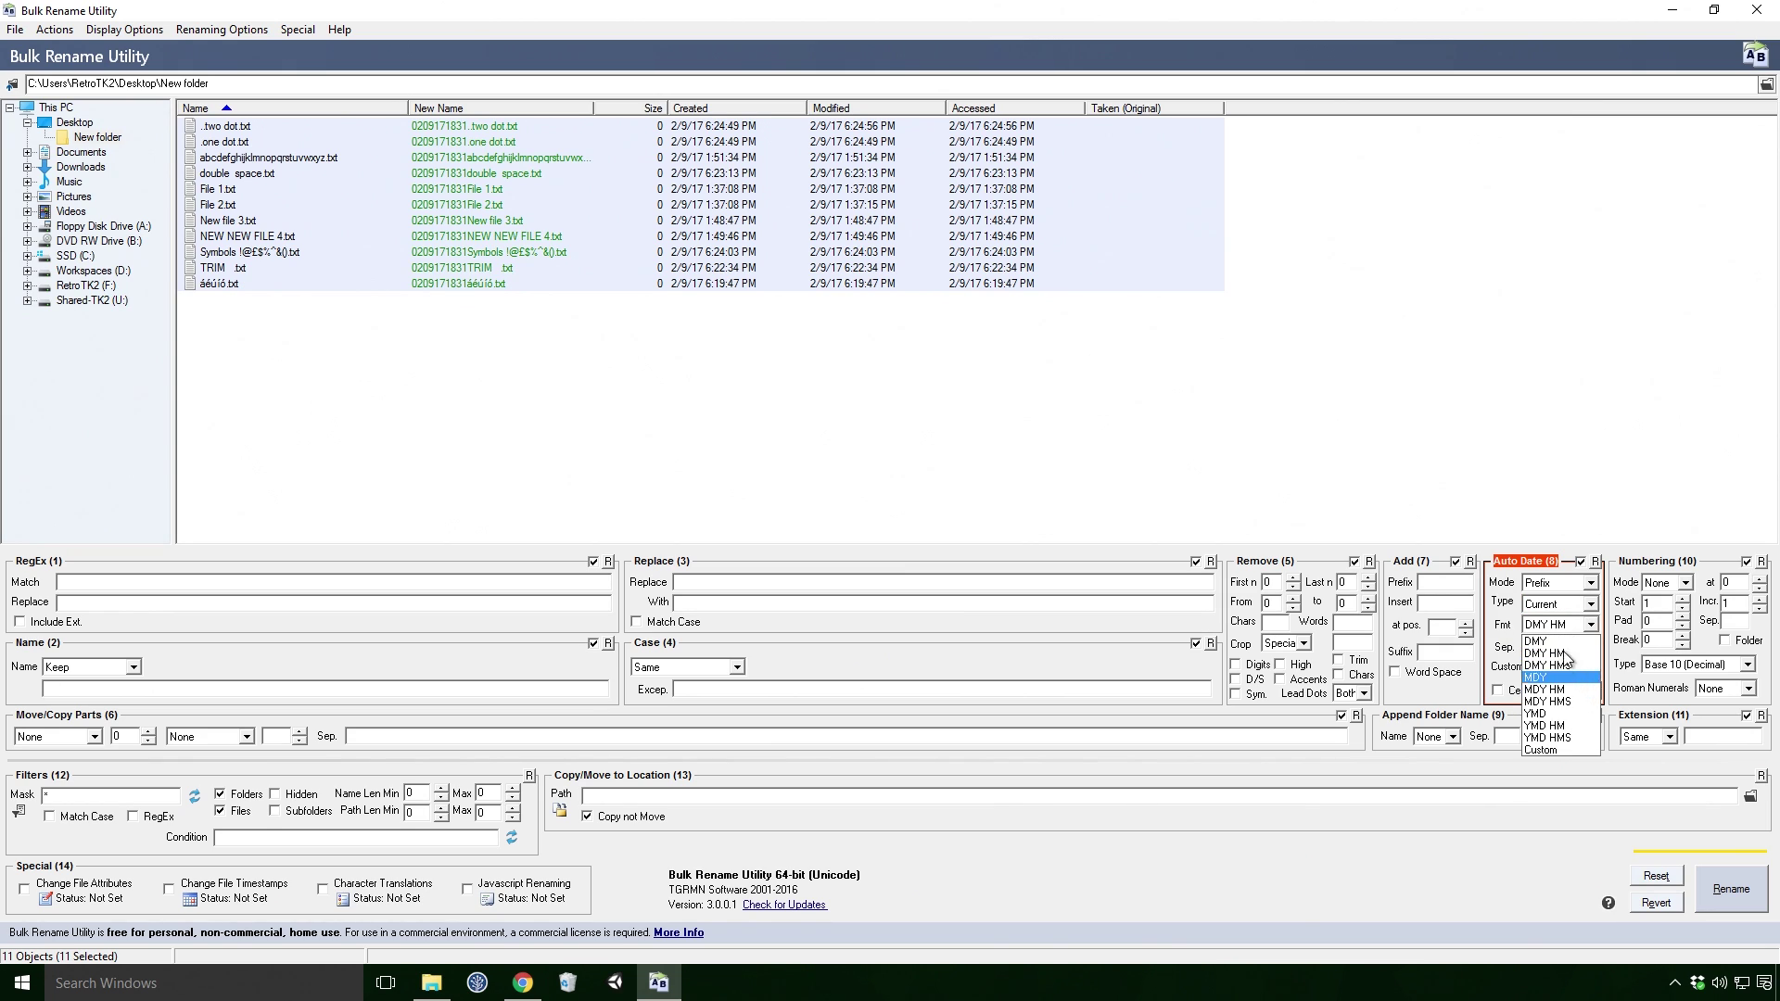
pyautogui.click(1581, 665)
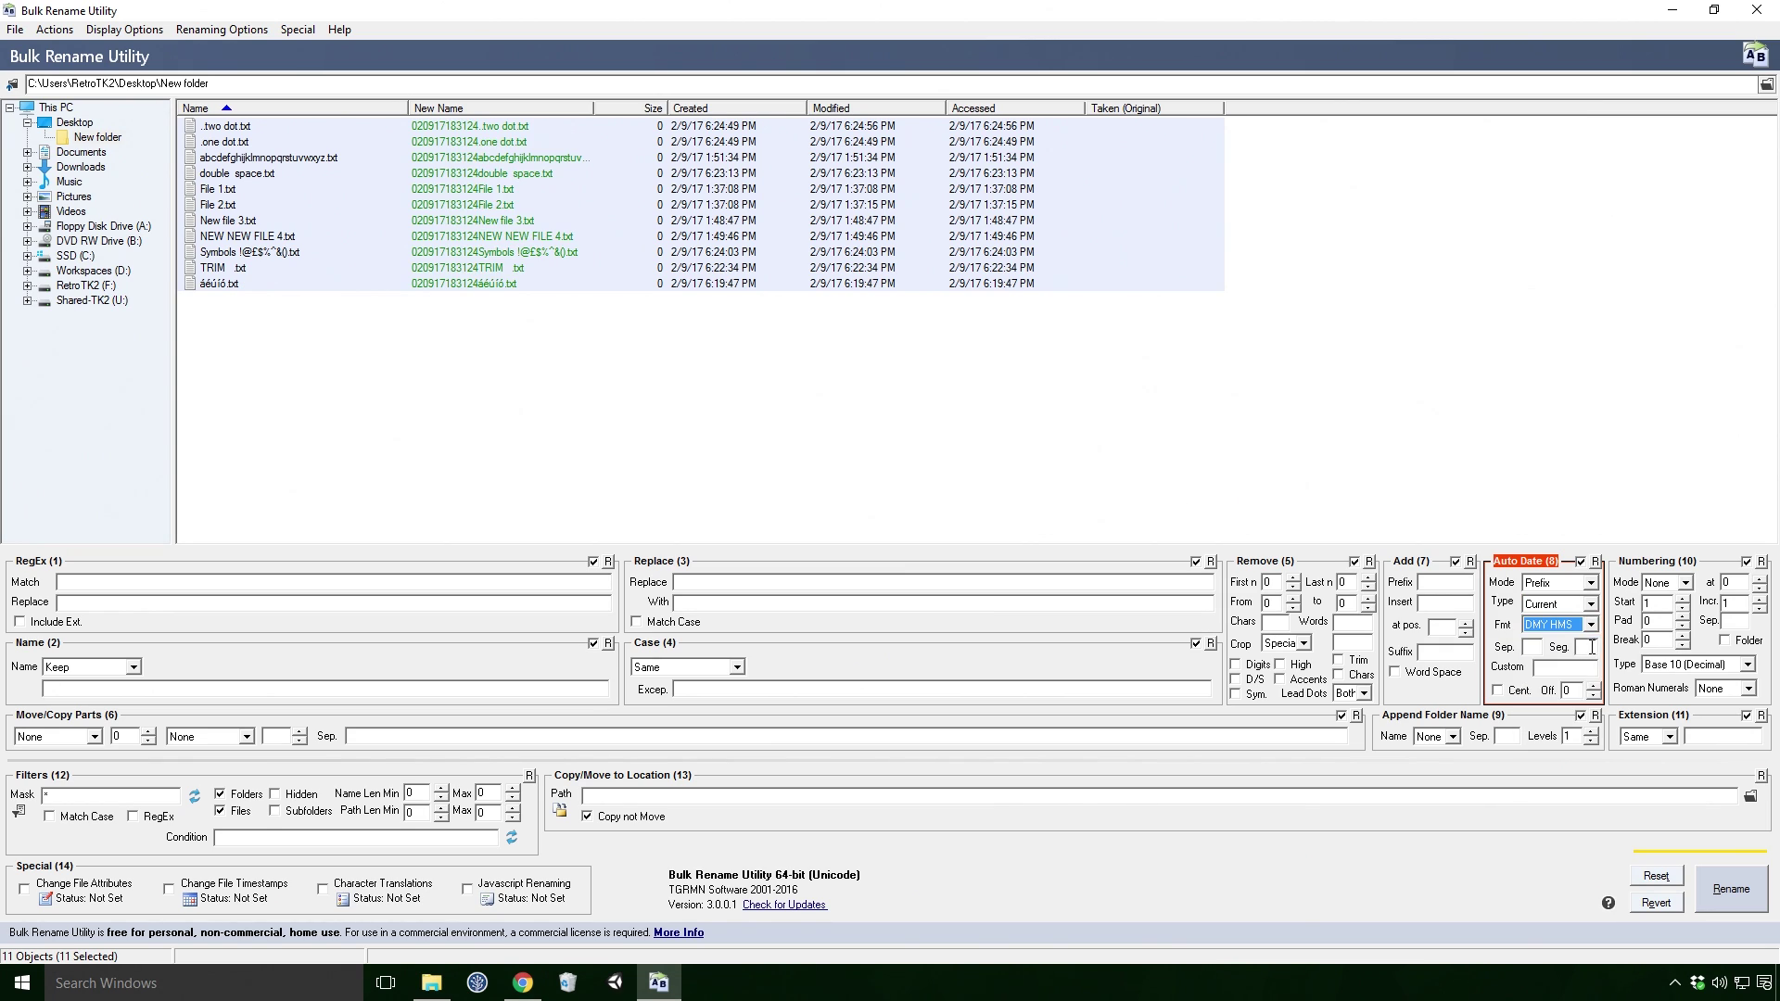
pyautogui.click(1590, 625)
pyautogui.click(1573, 737)
pyautogui.click(1590, 625)
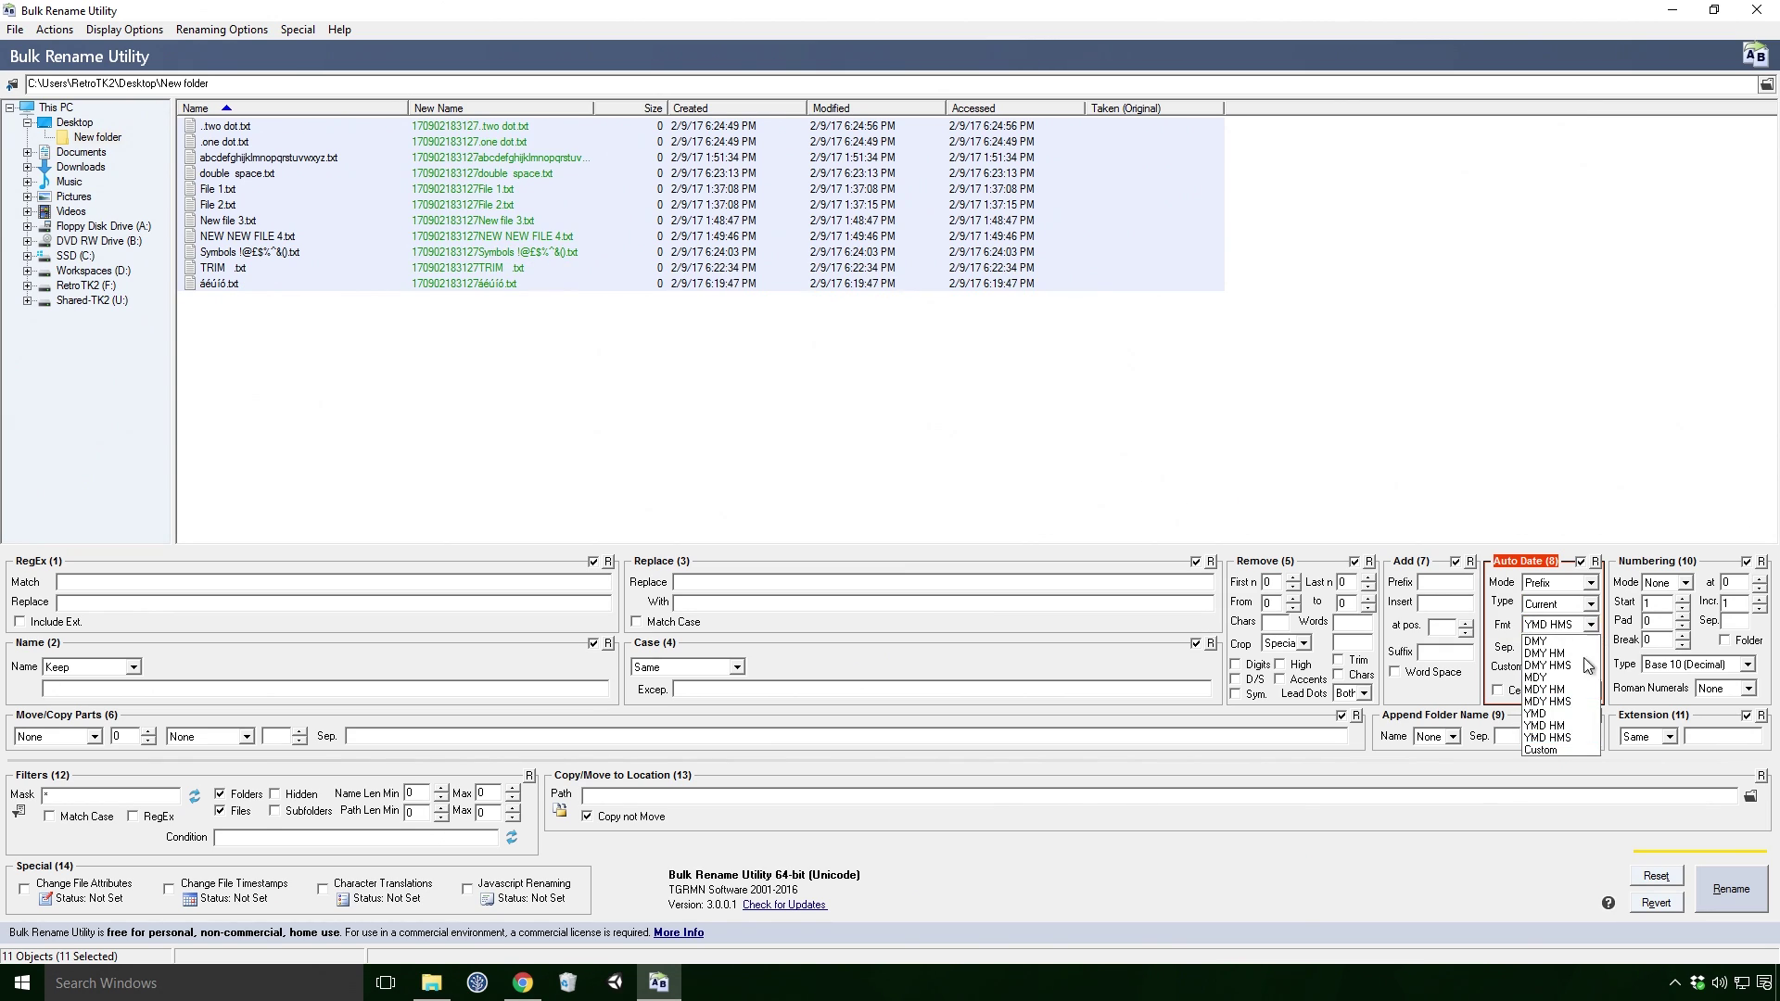
pyautogui.click(1559, 747)
pyautogui.click(1565, 667)
pyautogui.write('%A %I.')
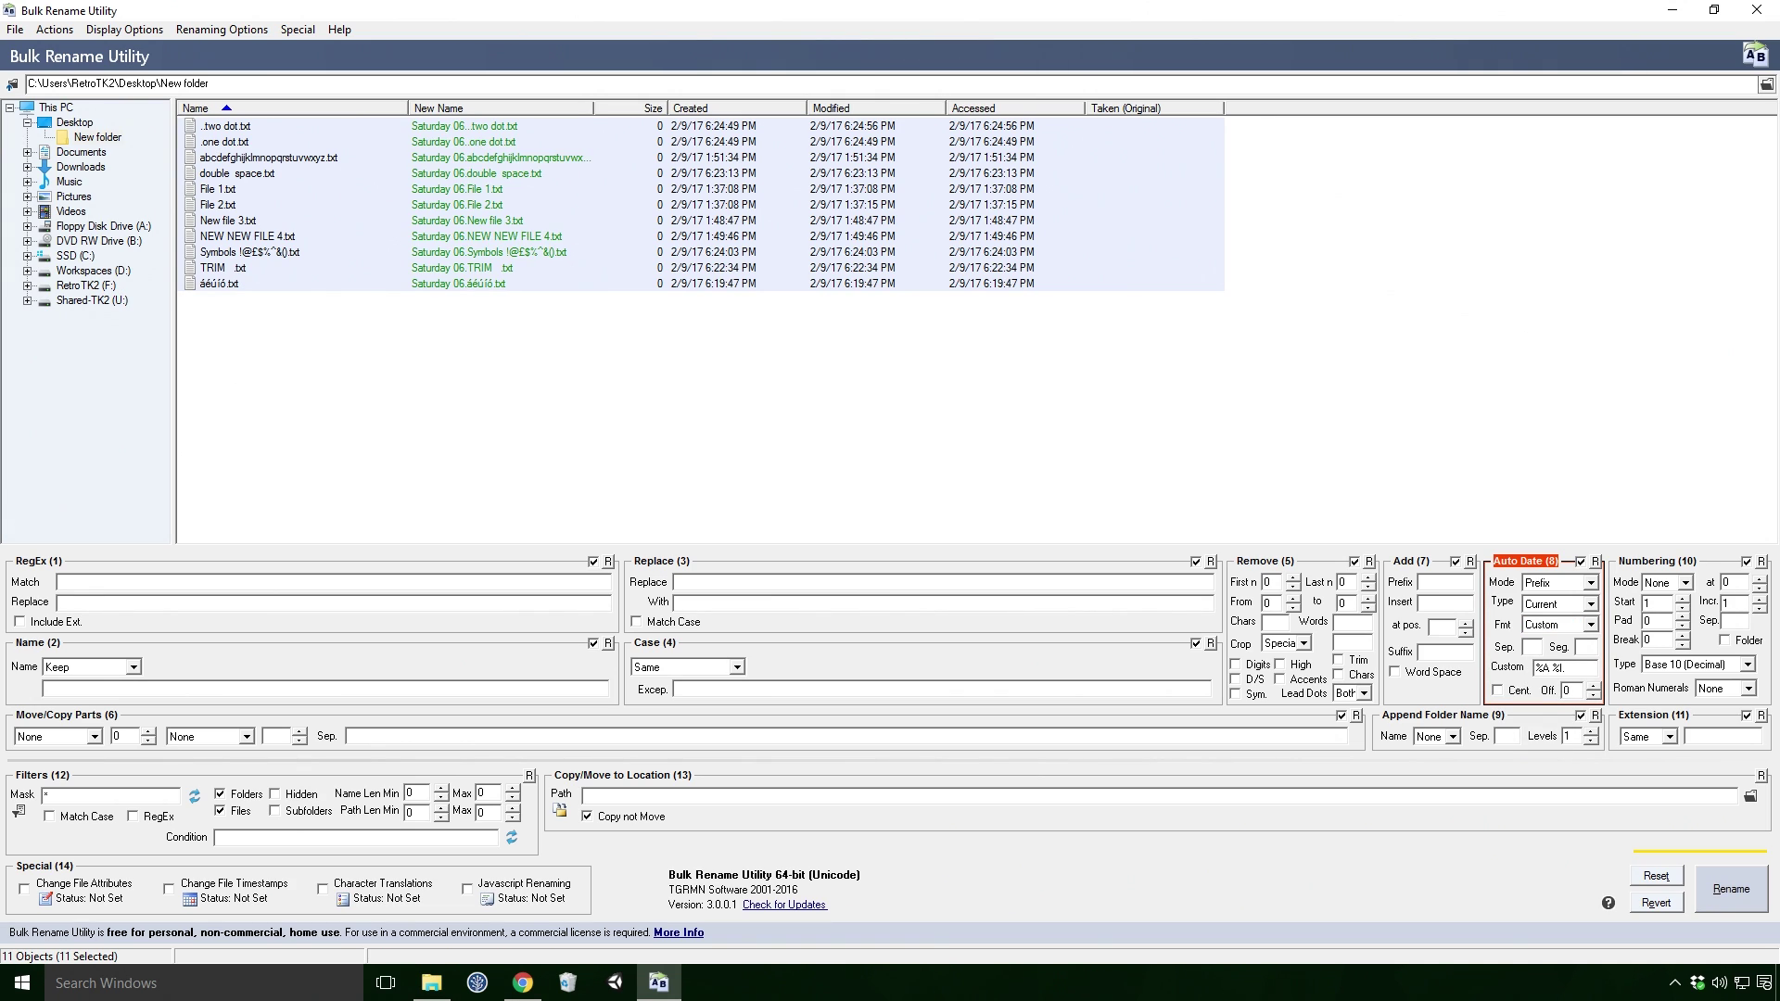
pyautogui.write('%M %p')
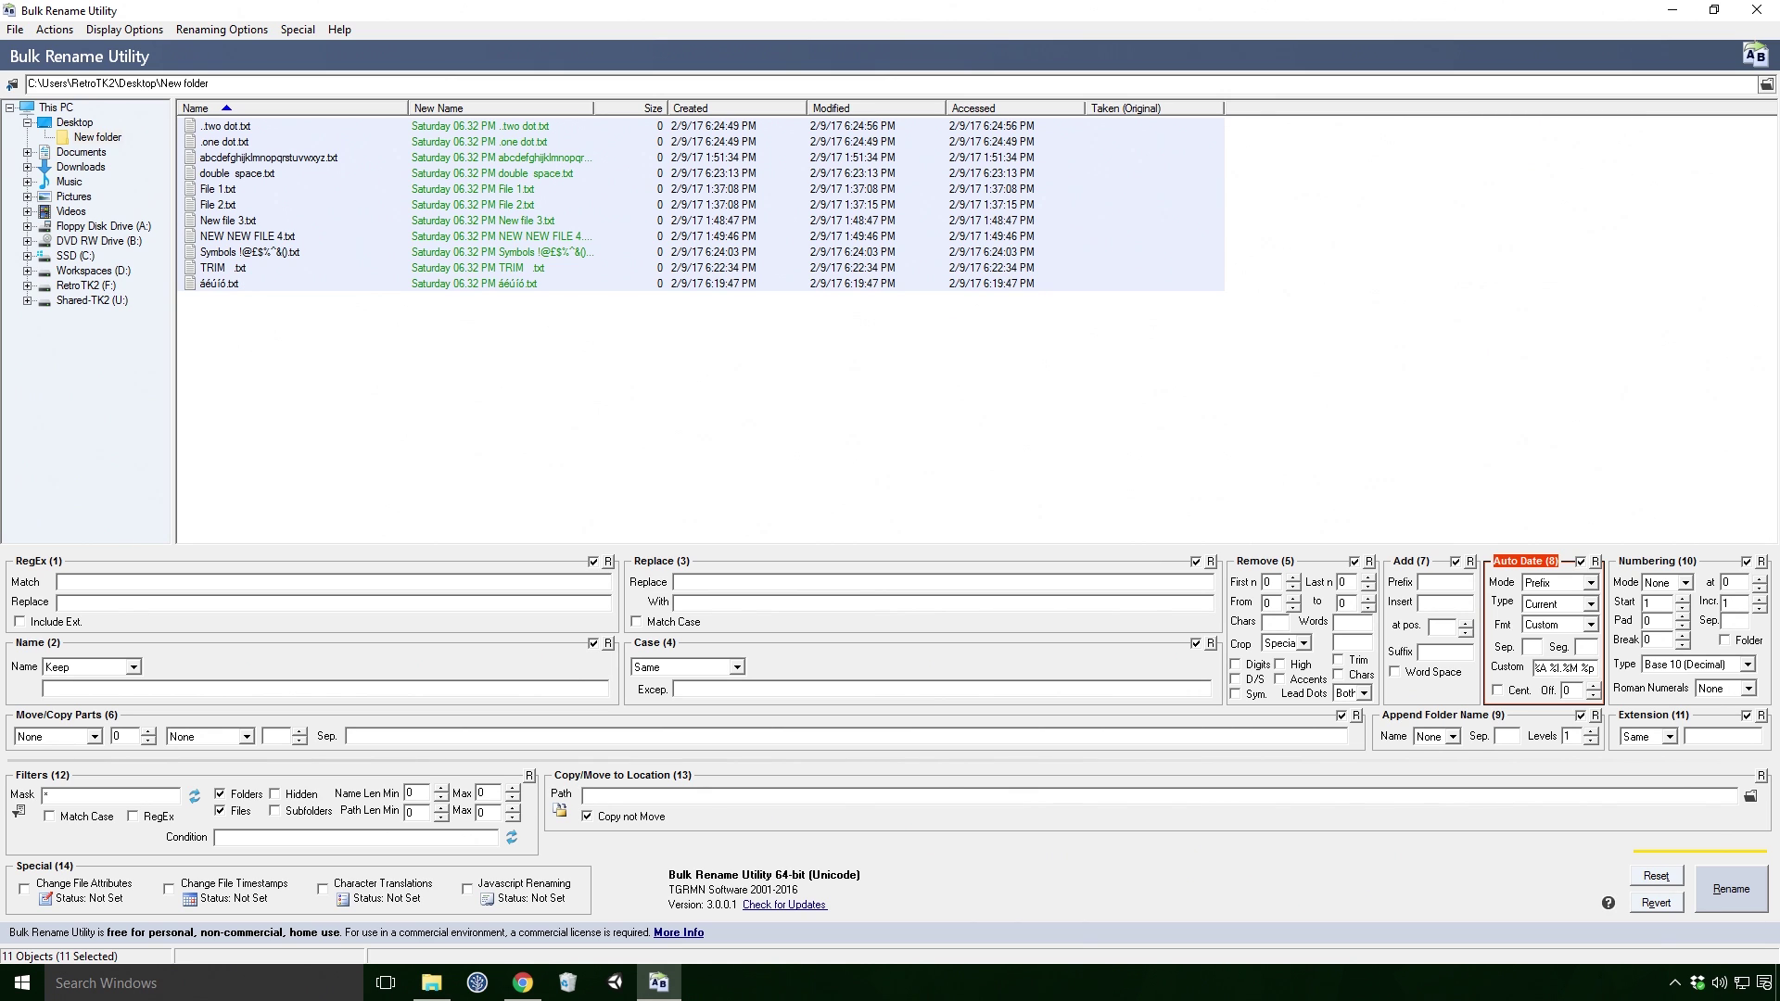
pyautogui.hotkey('alt', 'Tab')
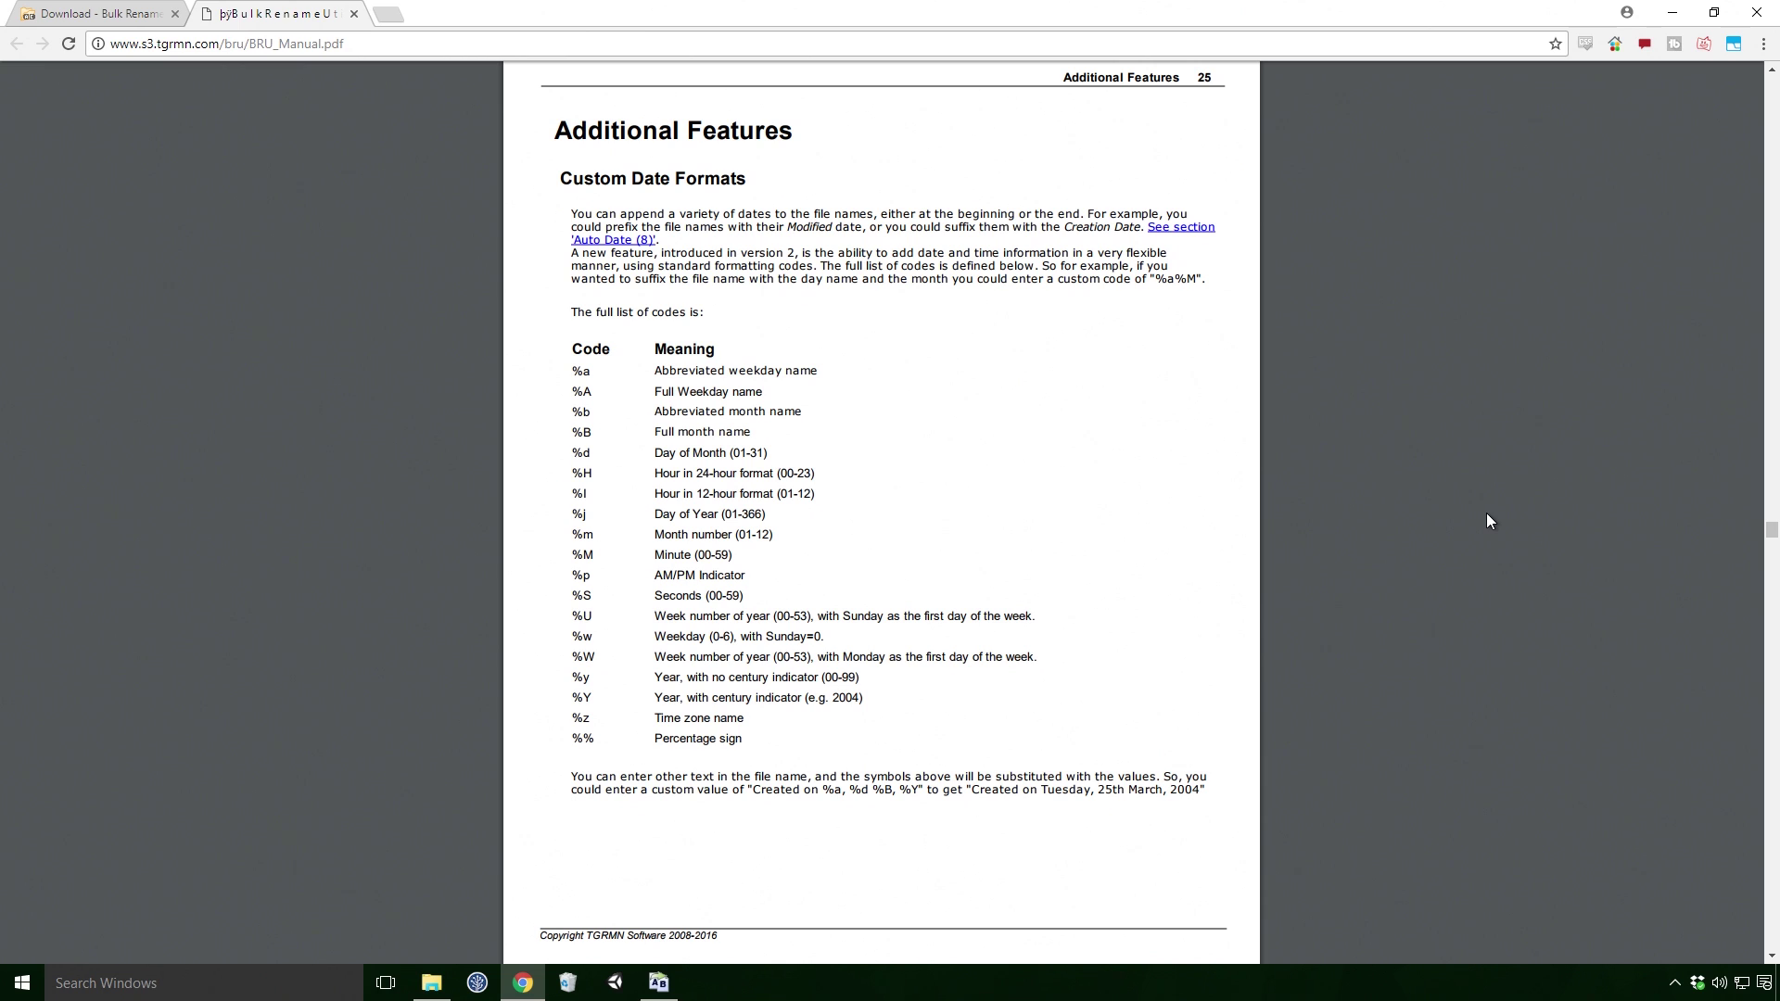
# - Return from the manual's Custom Date Formats page to Bulk Rename Utility
pyautogui.hotkey('alt', 'Tab')
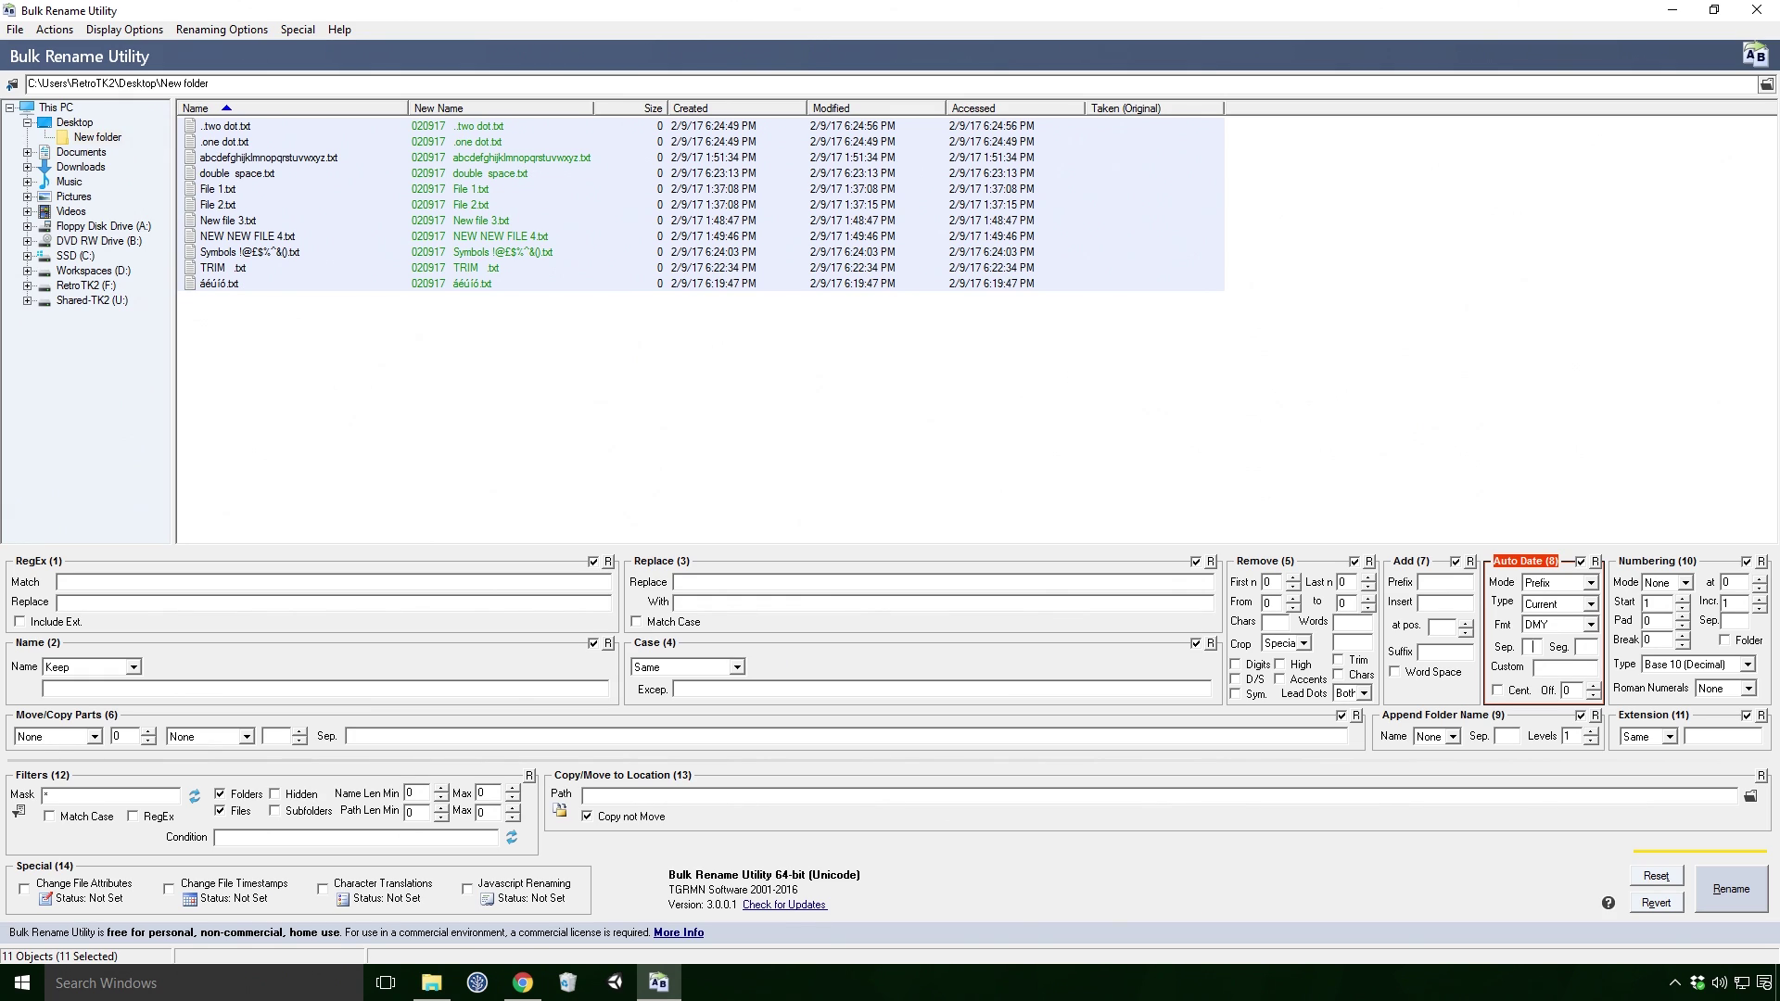
# - Use a - date separator, toggle century years, and switch the format to DMY HM
pyautogui.write('-')
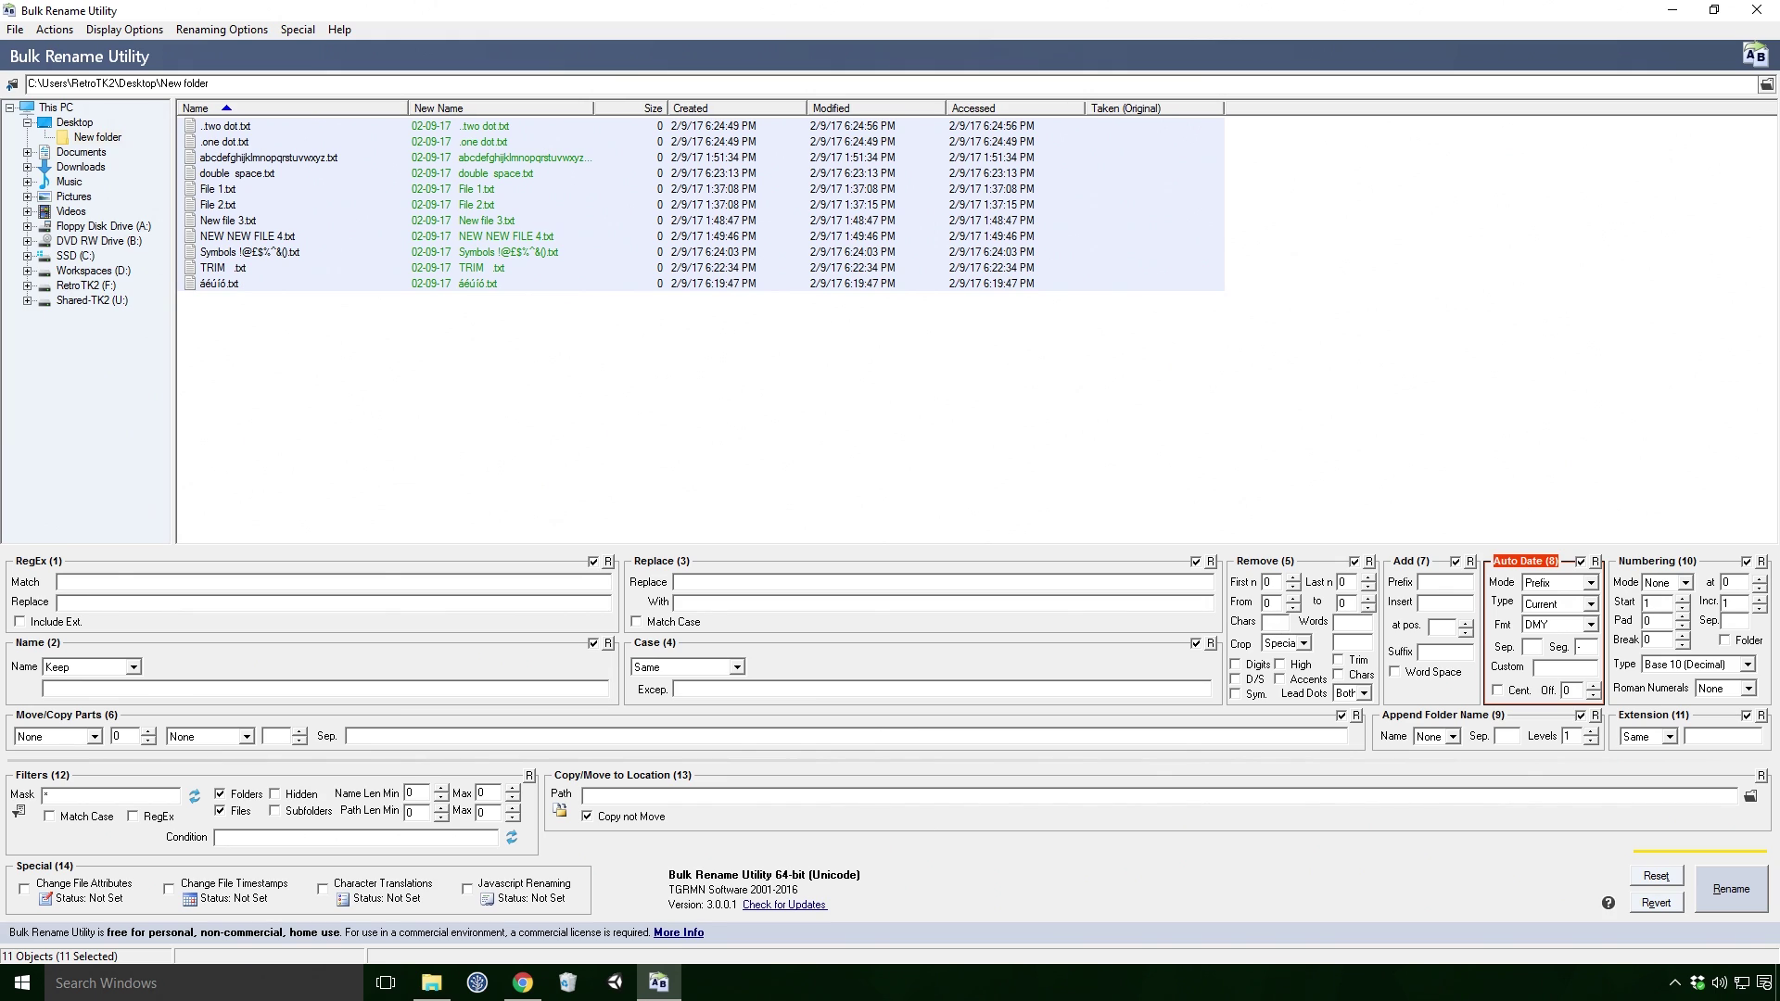
pyautogui.click(1498, 691)
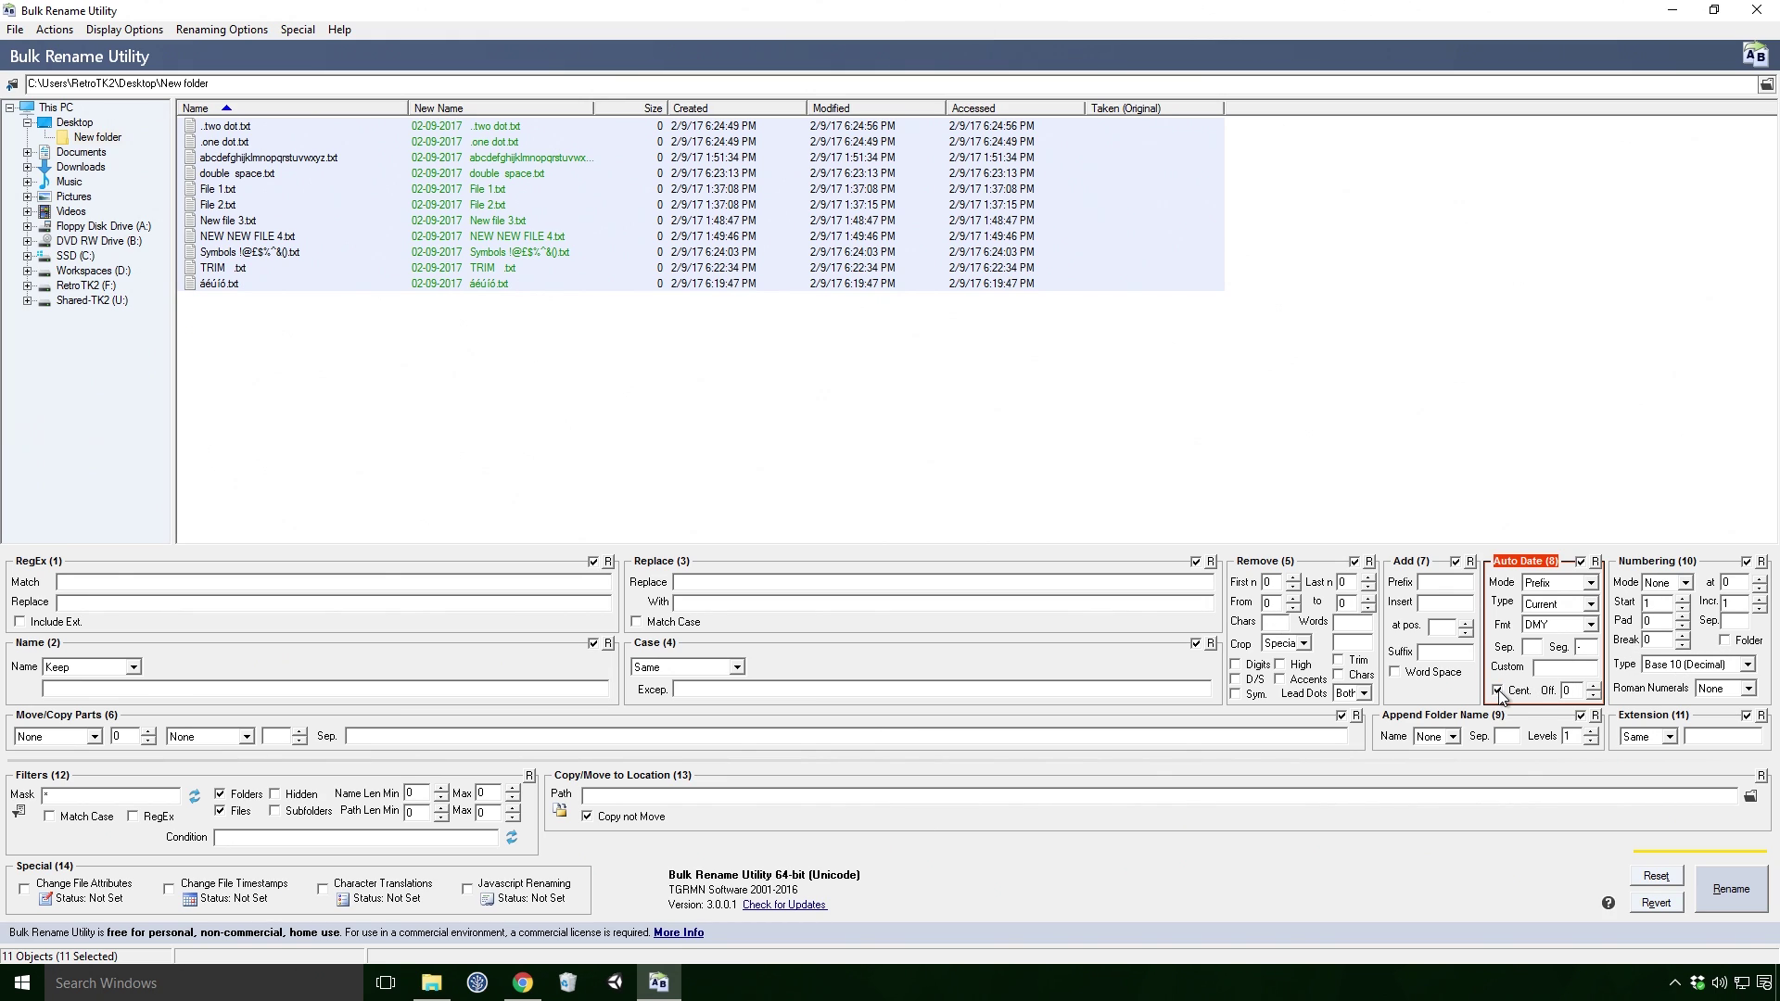
pyautogui.click(1498, 691)
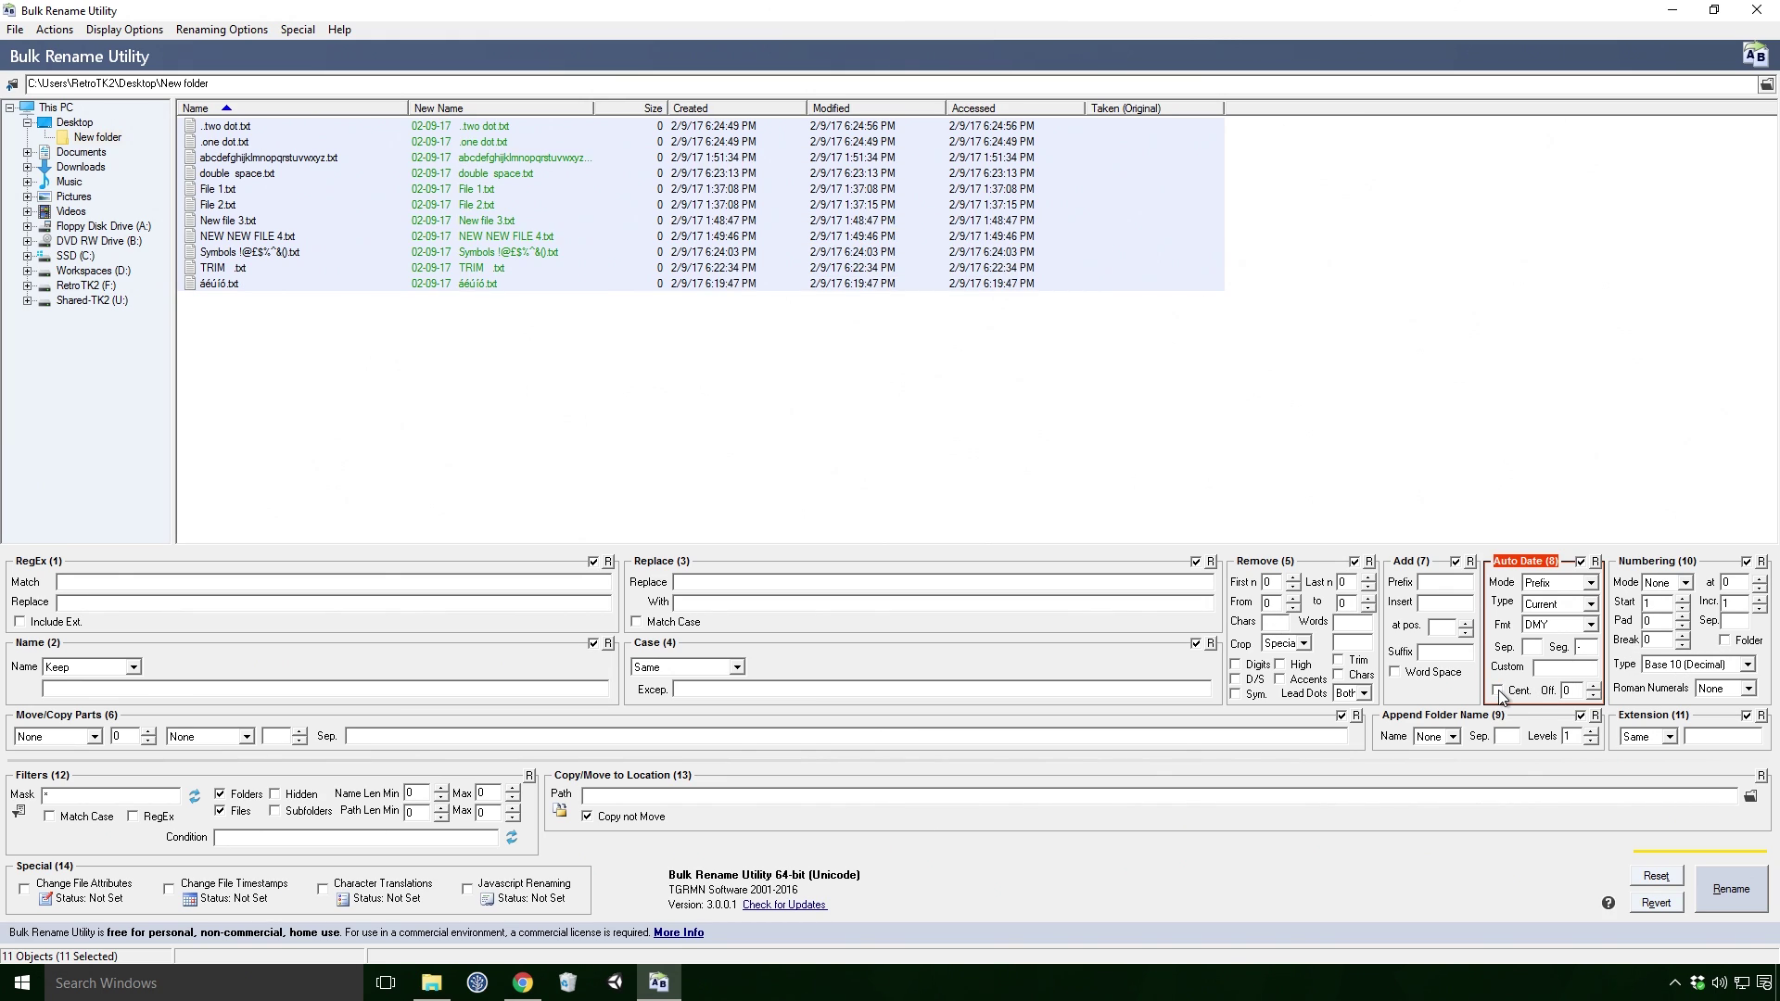
pyautogui.click(1589, 625)
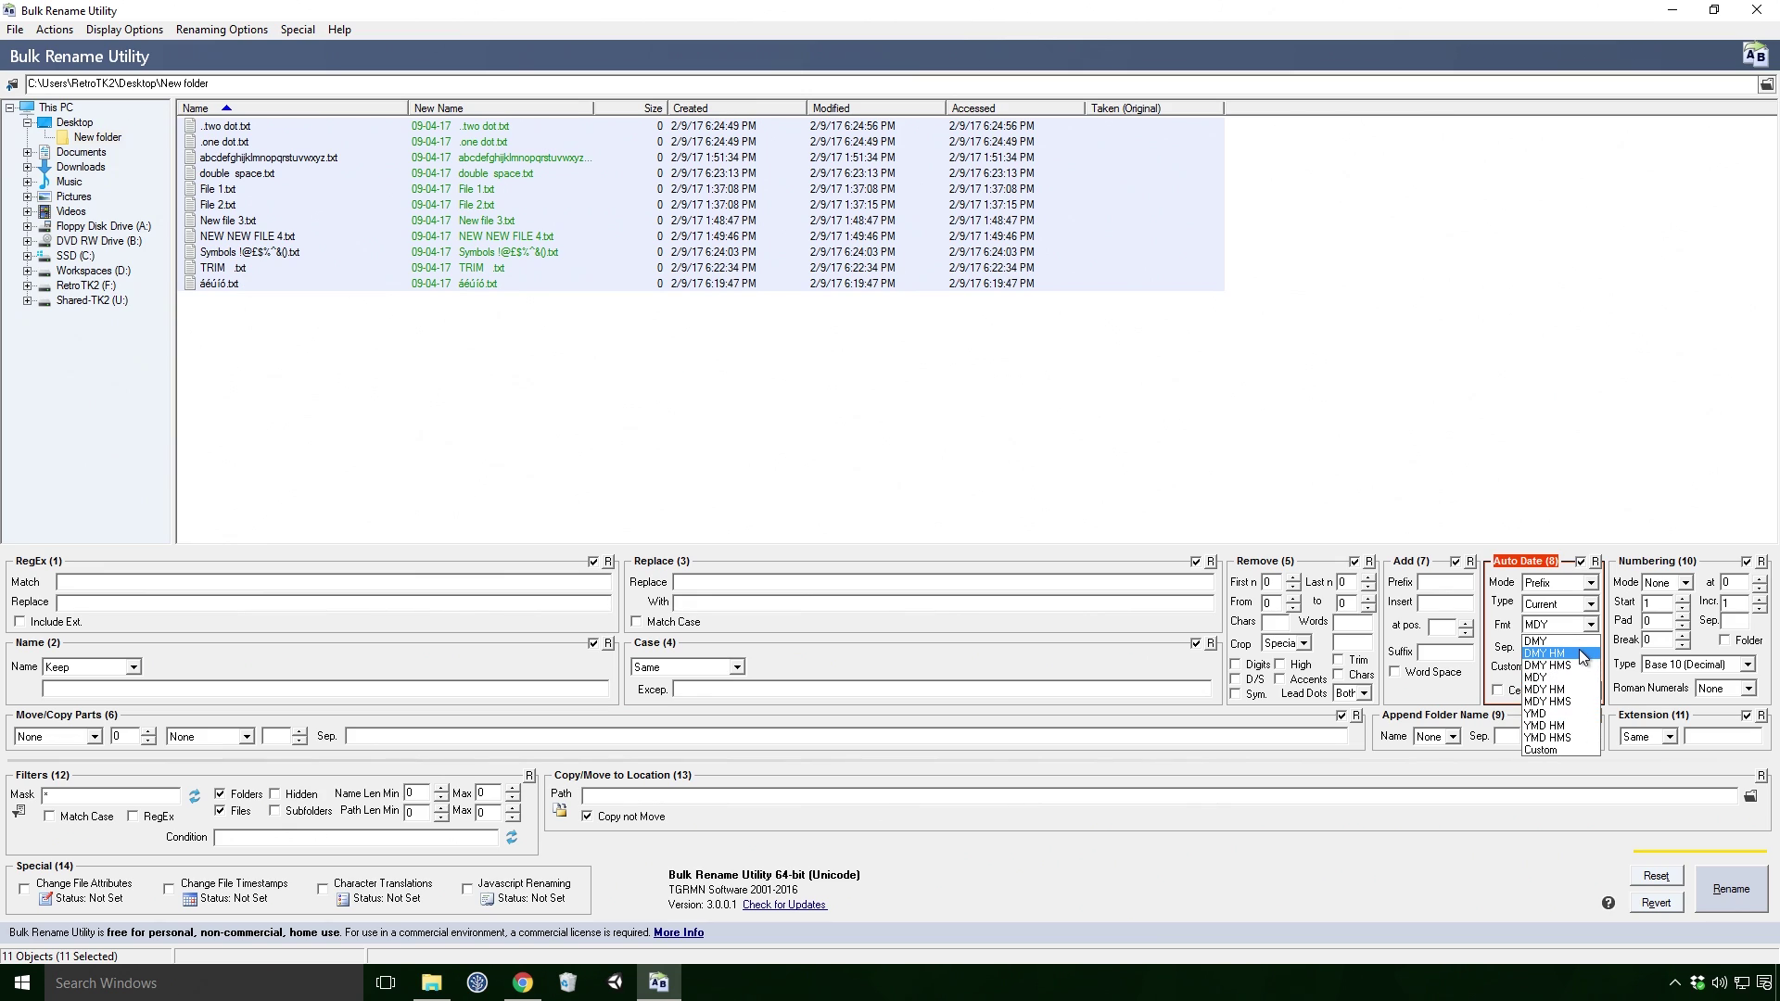
pyautogui.click(1582, 657)
# - Raise the hour offset to 61, then set the Auto Date mode to None
pyautogui.click(1594, 697)
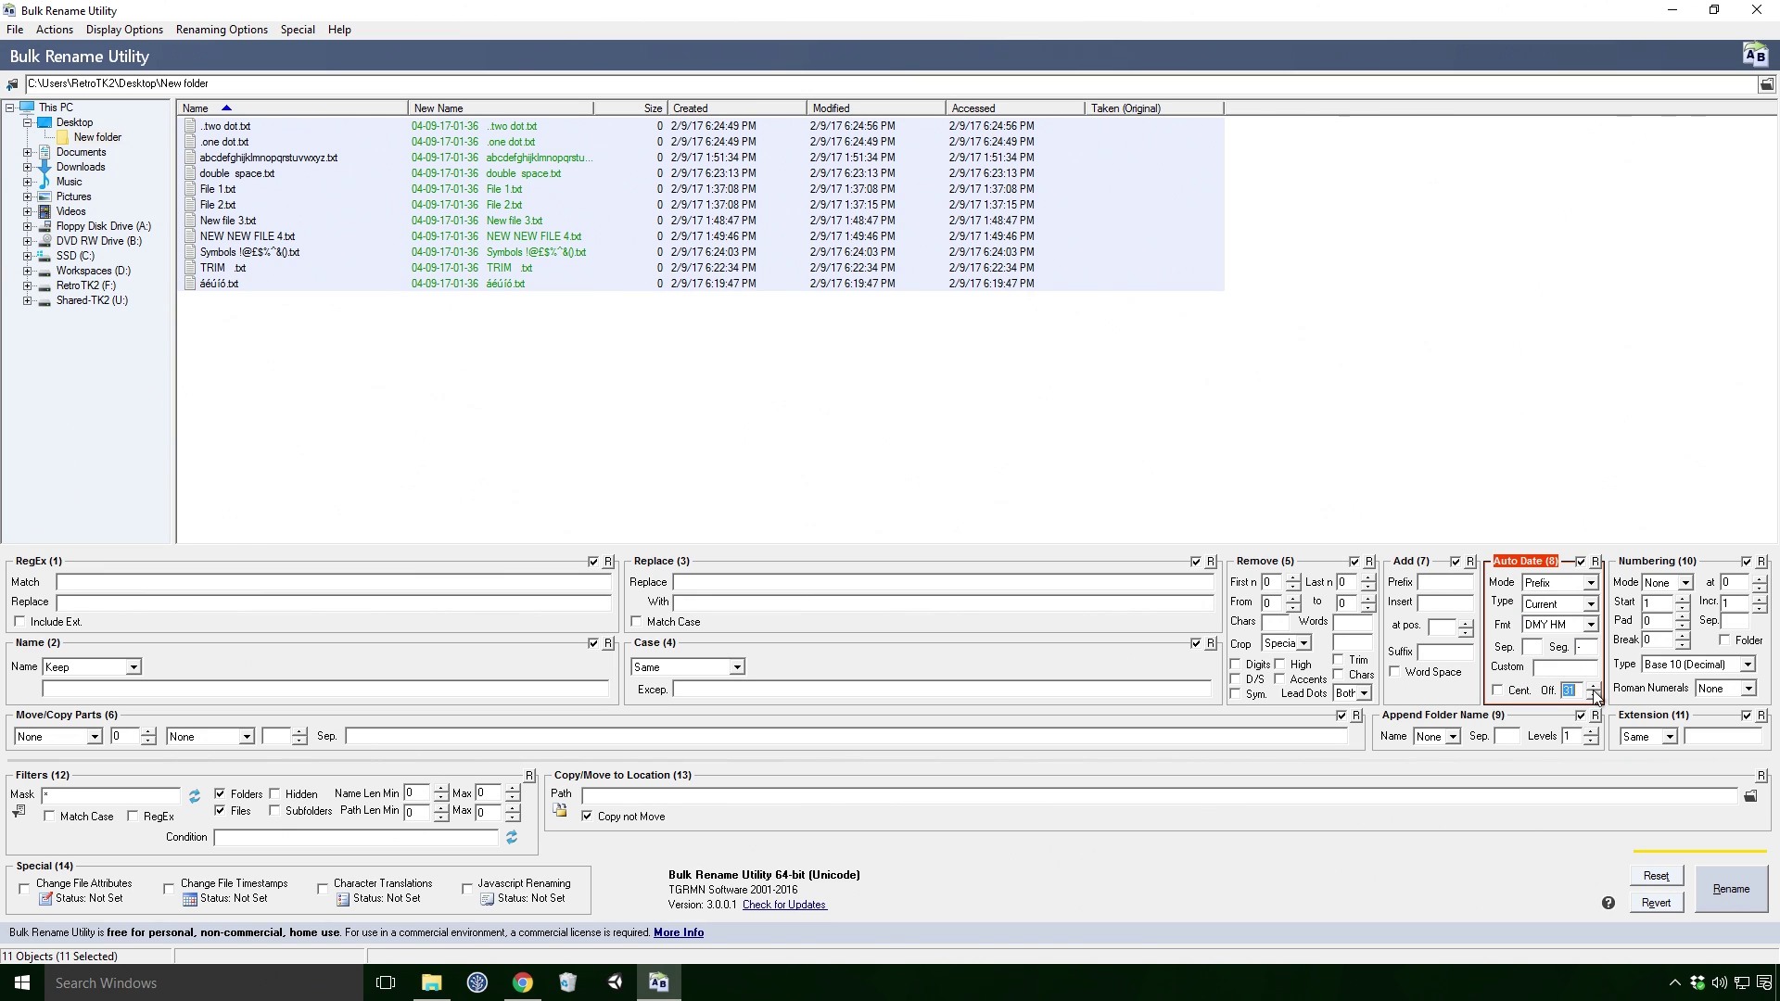
pyautogui.write('43')
pyautogui.click(1593, 689)
pyautogui.click(1593, 689)
pyautogui.click(1593, 691)
pyautogui.click(1593, 691)
pyautogui.click(1593, 691)
pyautogui.click(1594, 691)
pyautogui.click(1560, 582)
pyautogui.click(1557, 596)
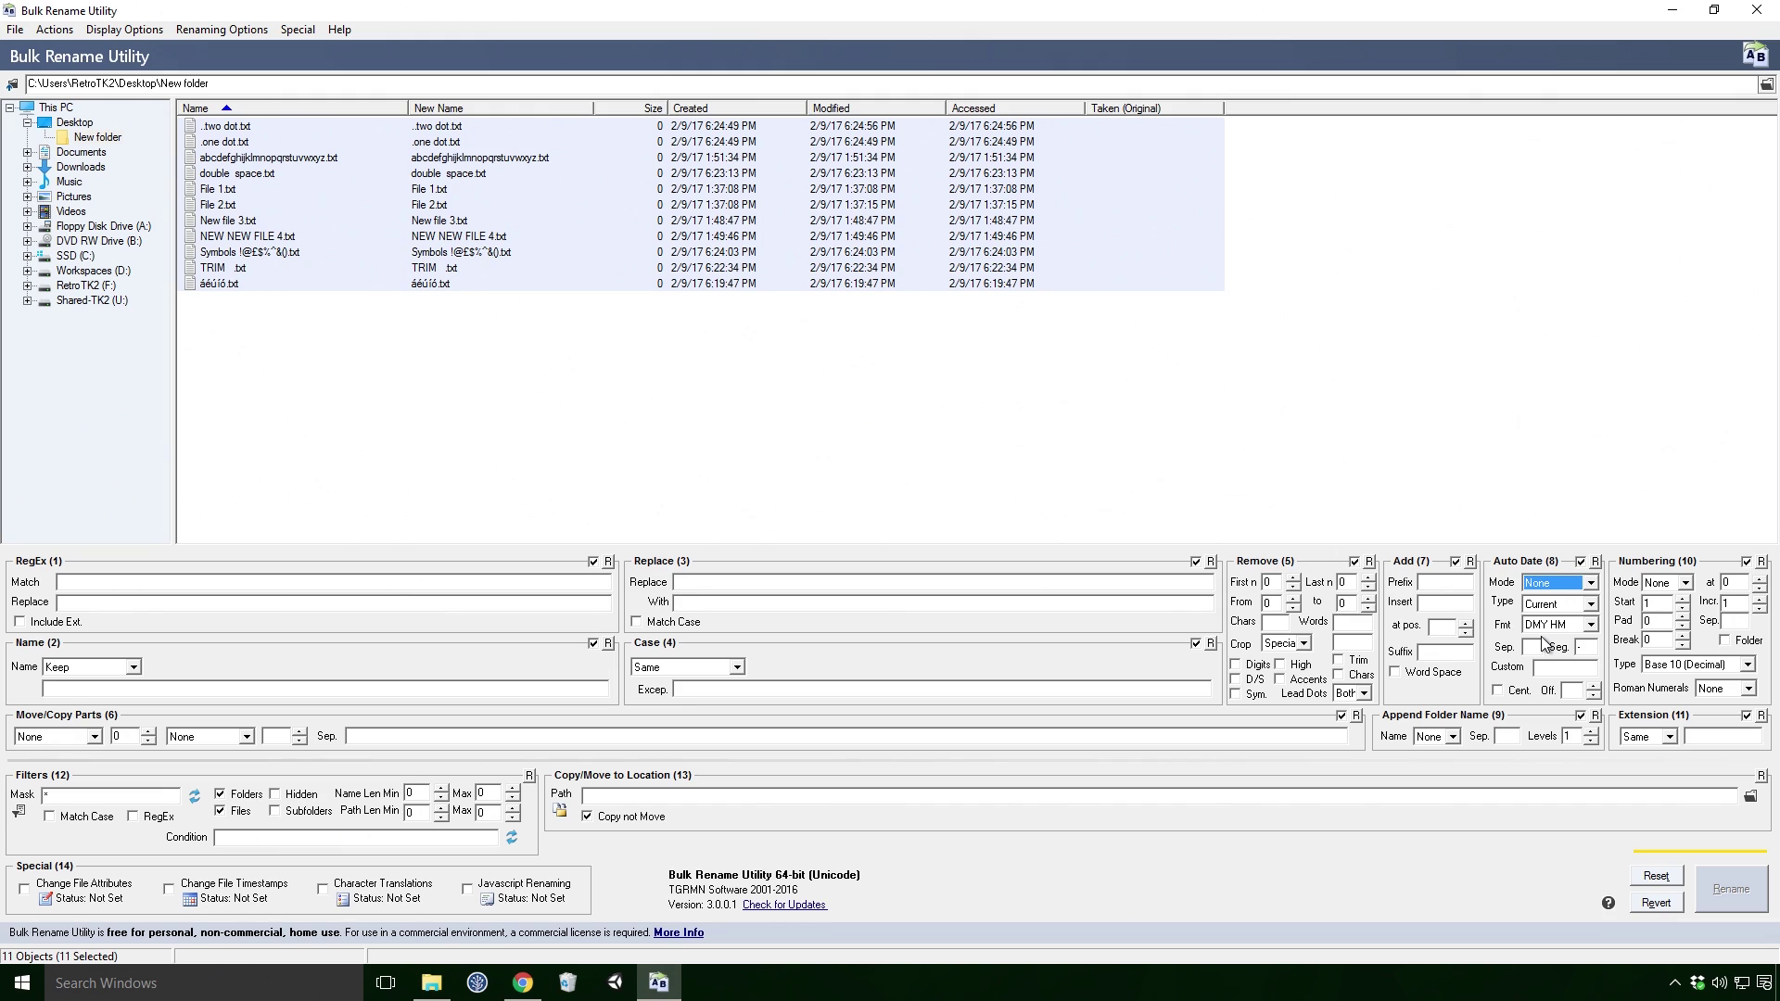
# - Prefix names with five folder levels joined by --, and widen the New Name column
pyautogui.click(1446, 736)
pyautogui.click(1440, 771)
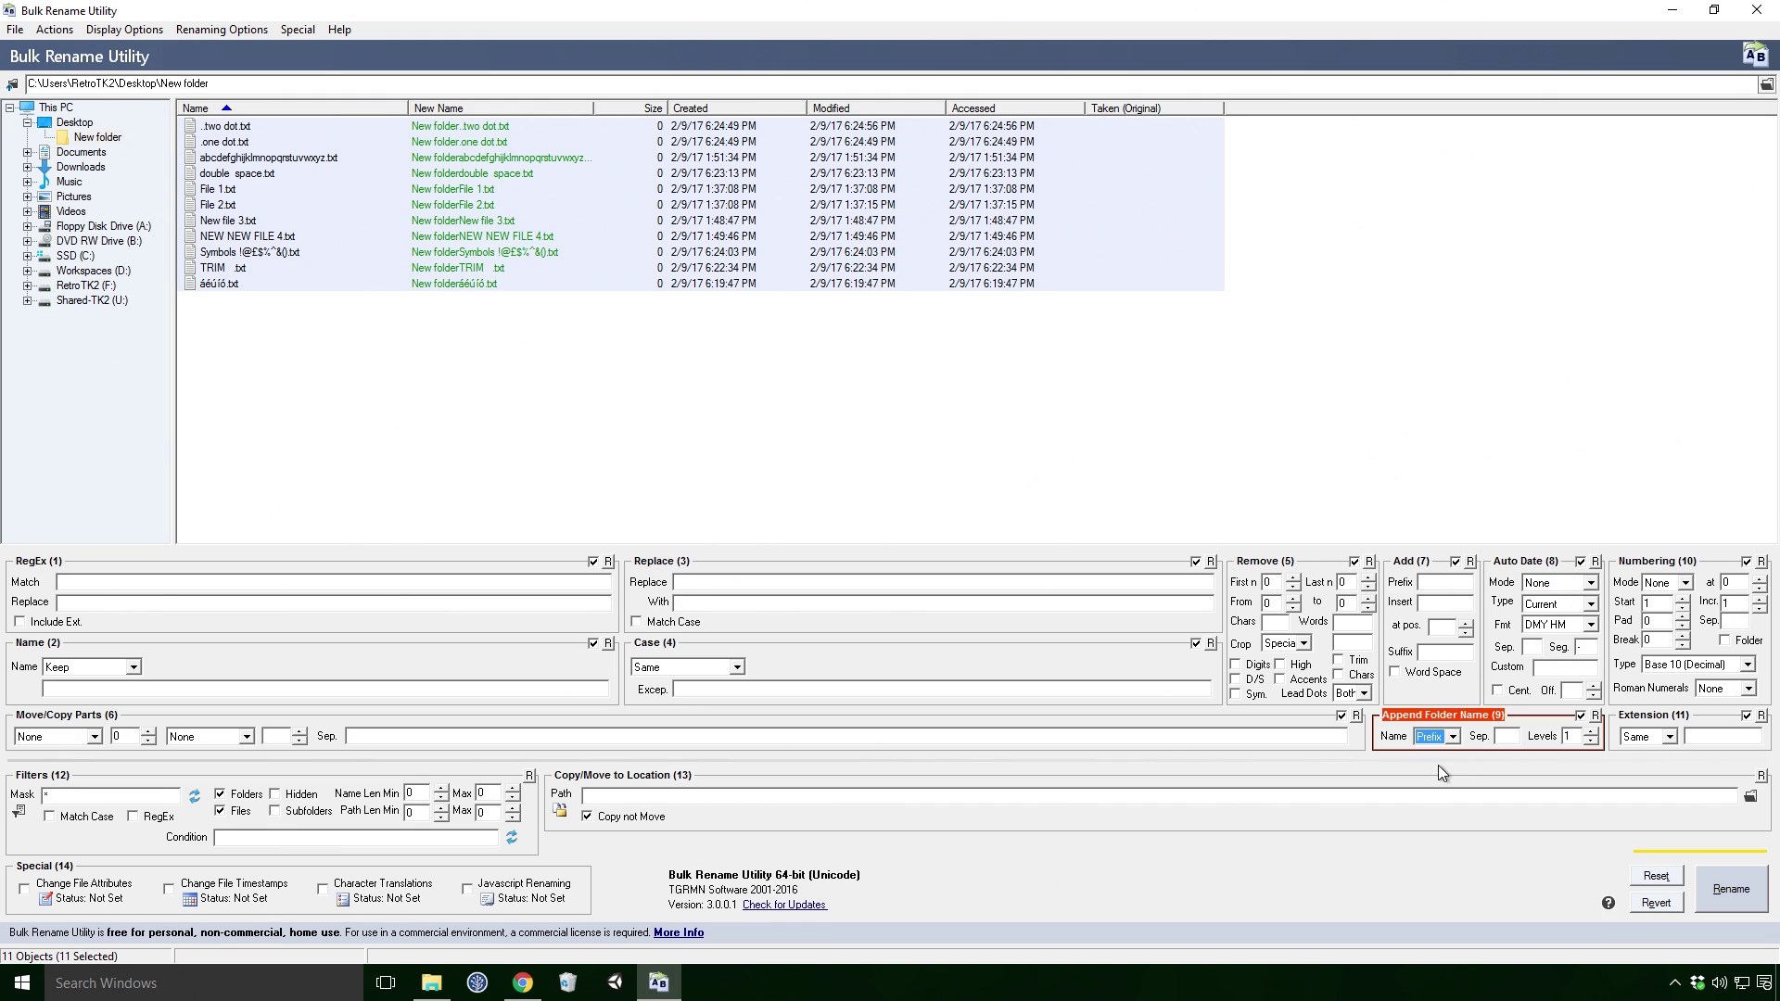
pyautogui.click(1506, 736)
pyautogui.write('--')
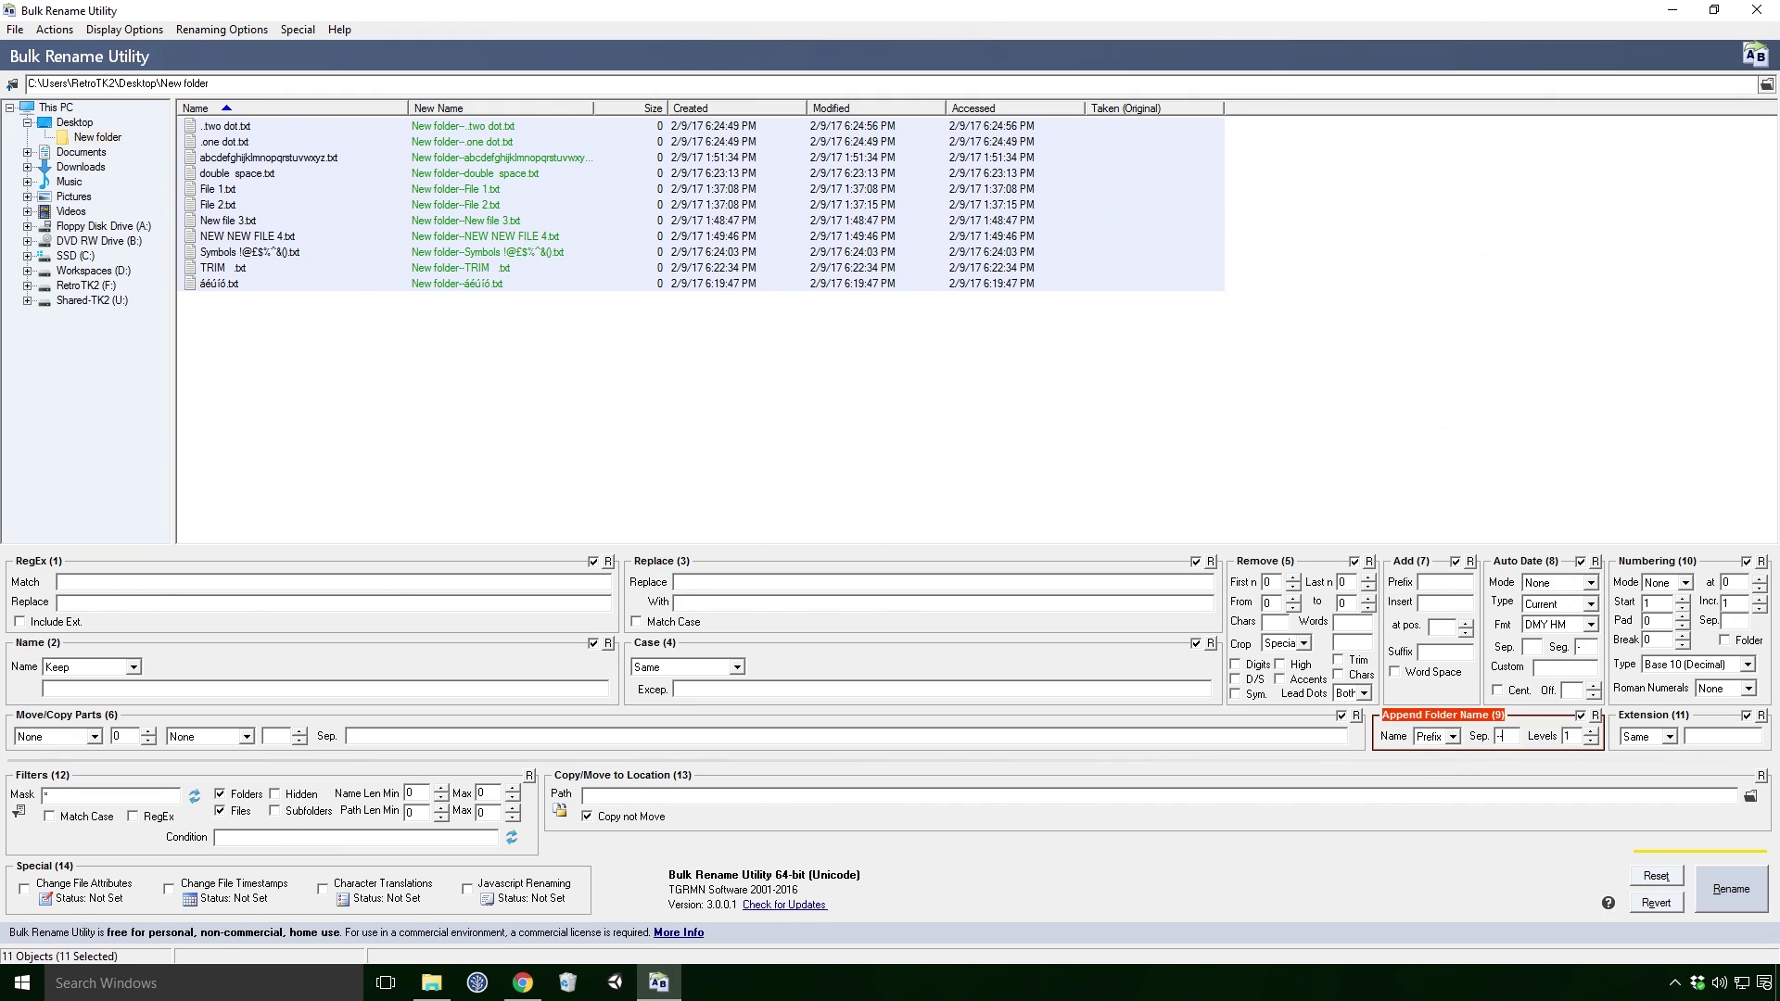
pyautogui.click(1591, 731)
pyautogui.click(1591, 731)
pyautogui.click(1591, 732)
pyautogui.click(1592, 733)
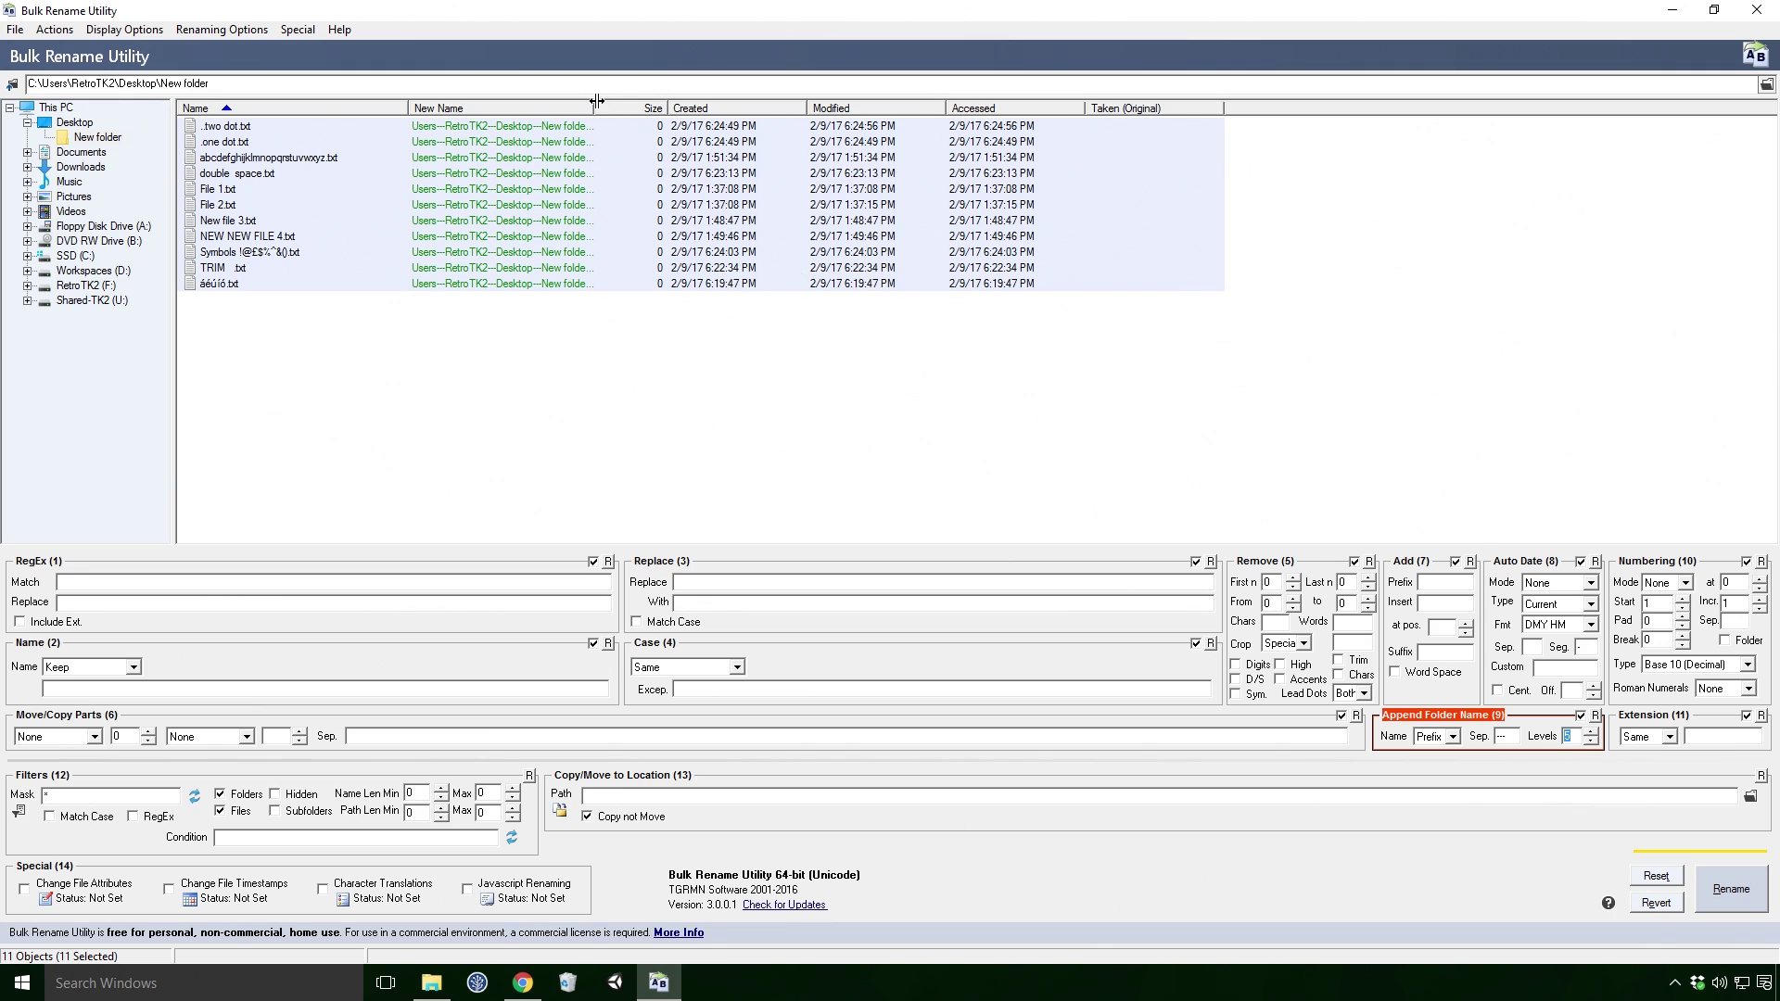
pyautogui.moveTo(598, 107); pyautogui.dragTo(803, 111)
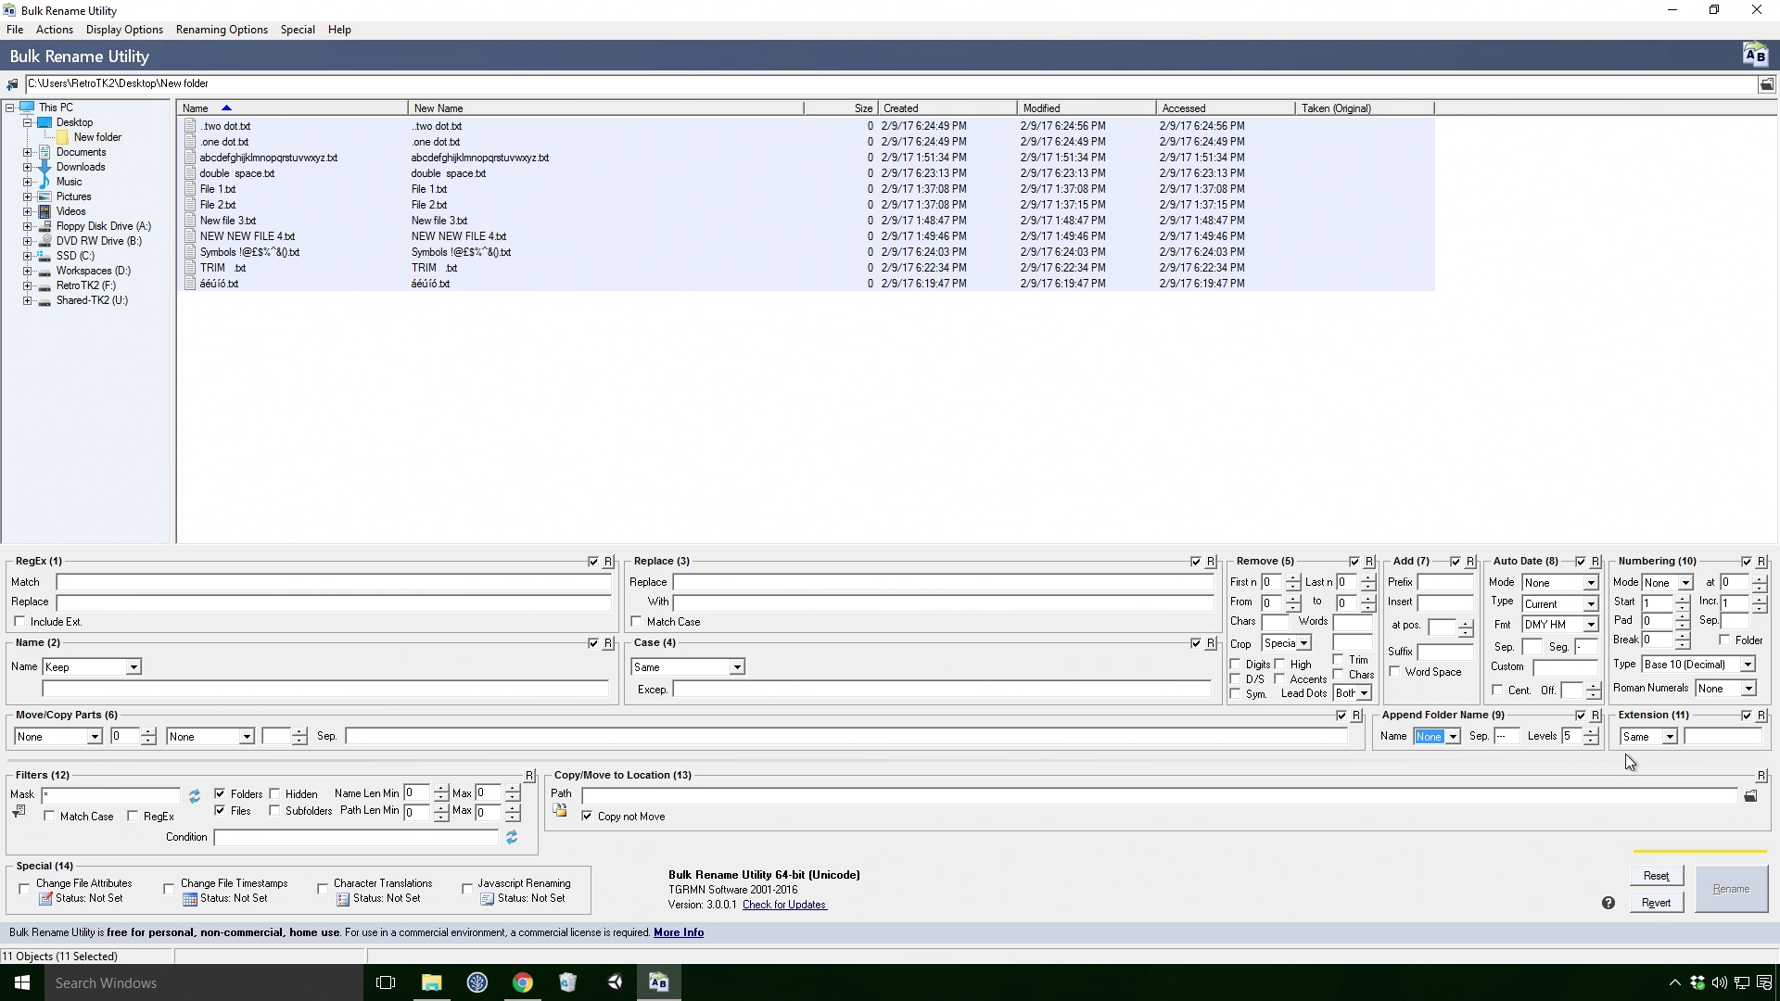
# - Try inserting the number inside the name at position 5, then switch numbering to Prefix
pyautogui.click(1684, 582)
pyautogui.click(1679, 623)
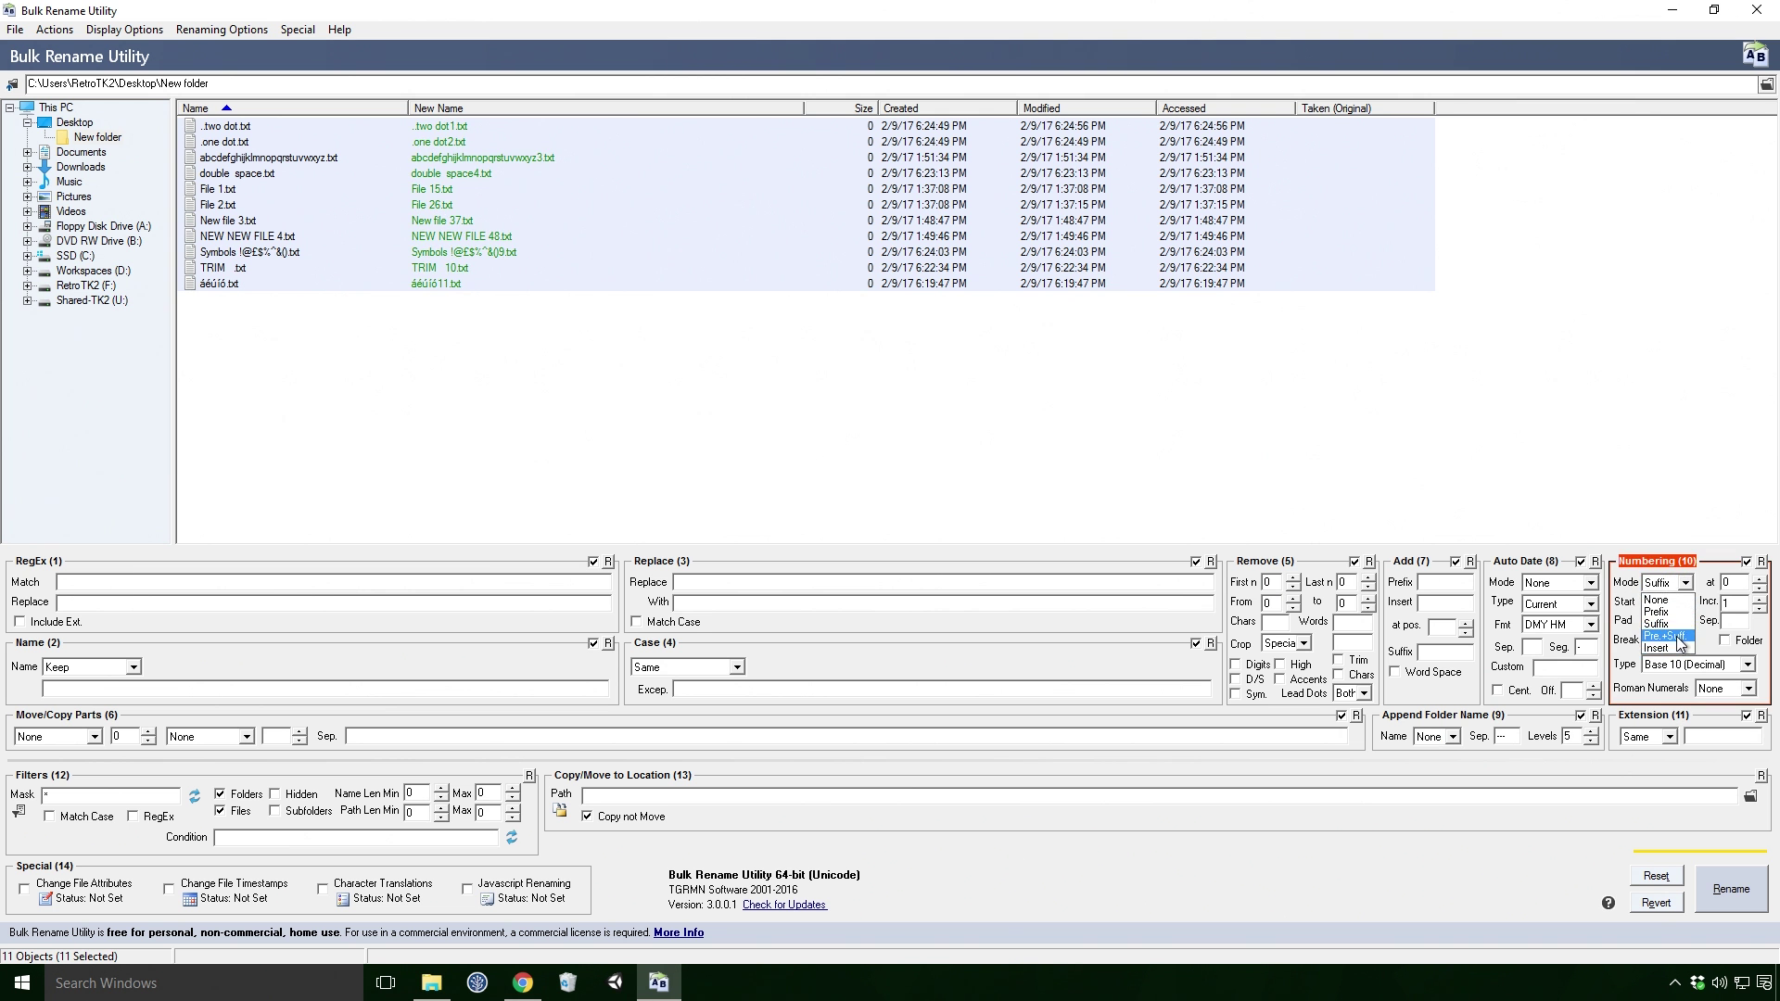
pyautogui.click(1684, 582)
pyautogui.click(1656, 648)
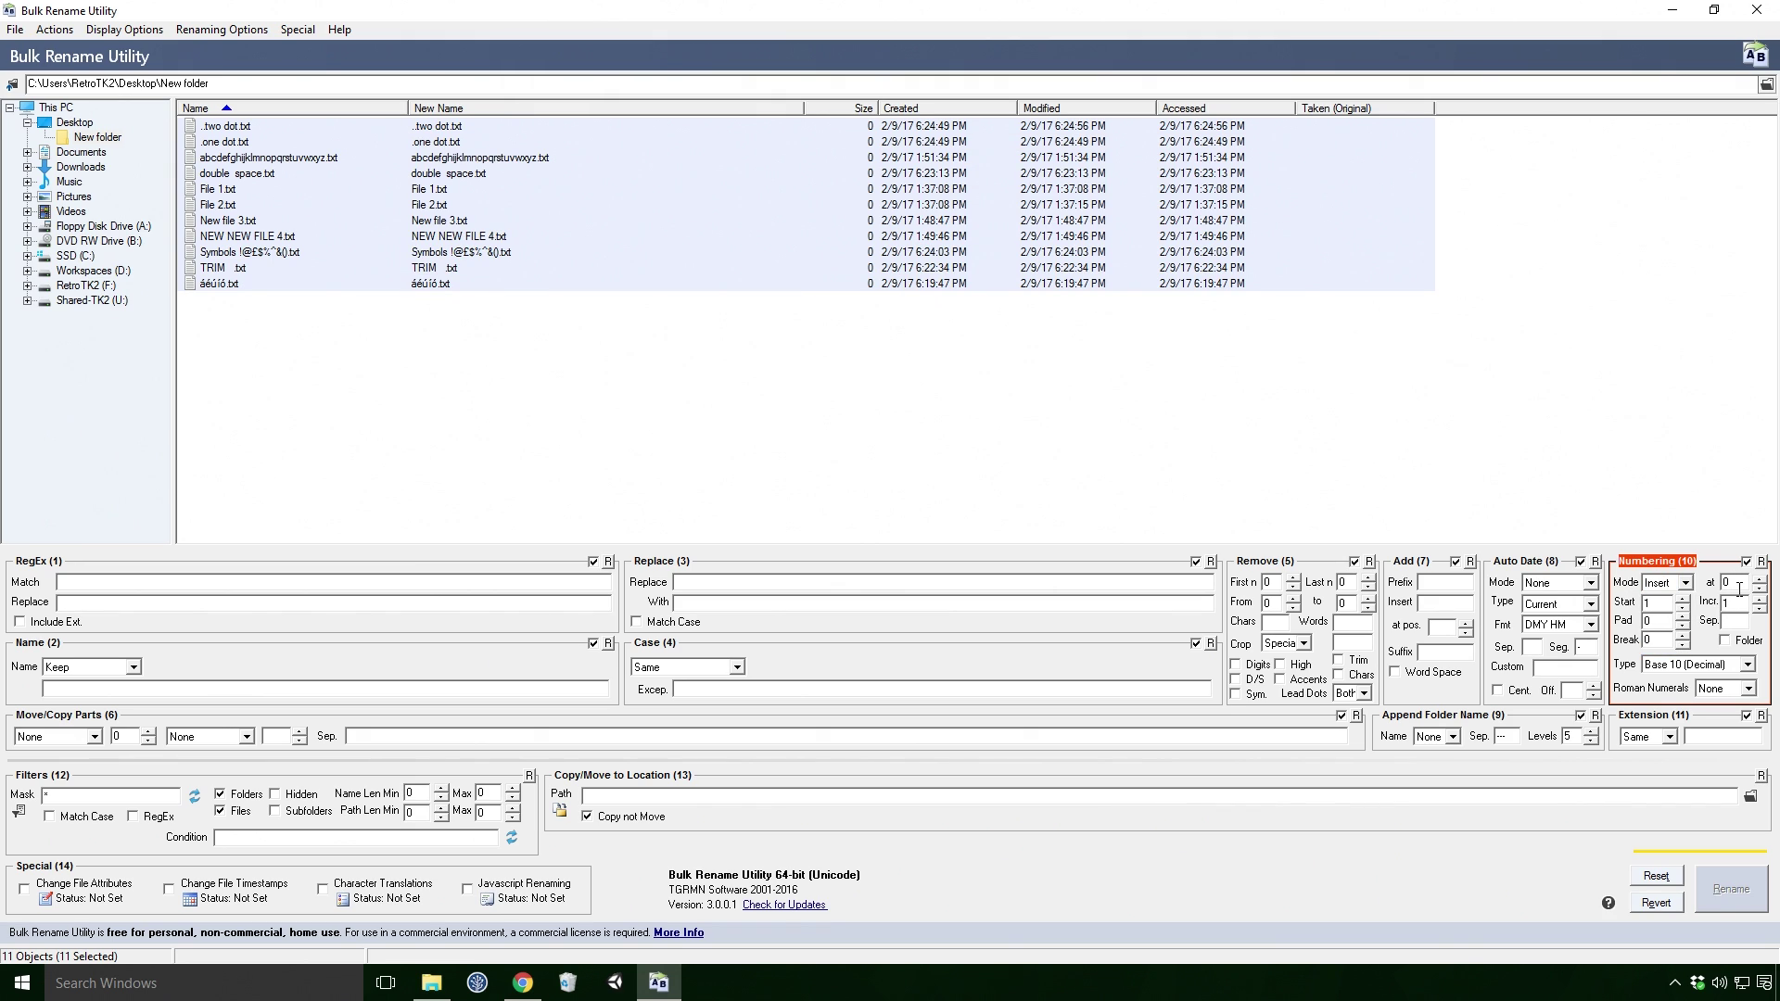
pyautogui.click(1758, 578)
pyautogui.click(1758, 578)
pyautogui.click(1684, 582)
pyautogui.click(1679, 612)
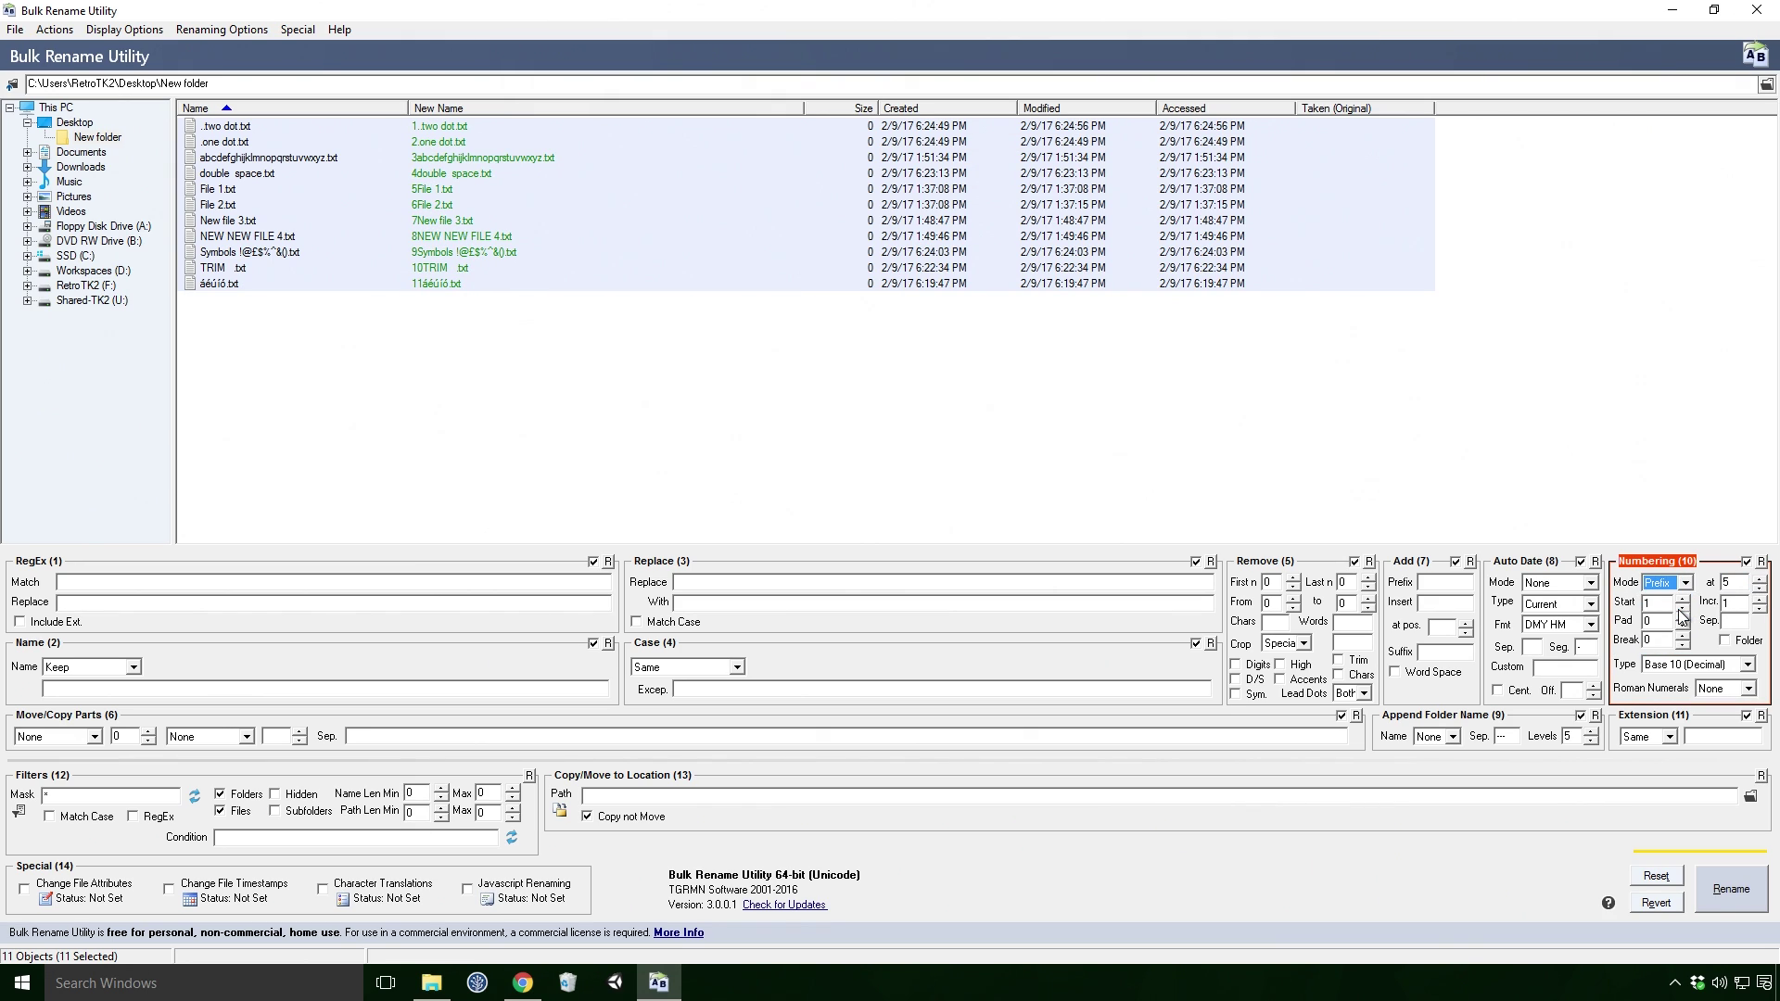
# - Set the numbering start to 2 and the increment to 2
pyautogui.doubleClick(1655, 602)
pyautogui.write('2')
pyautogui.click(1739, 602)
pyautogui.press('BackSpace')
pyautogui.write('2')
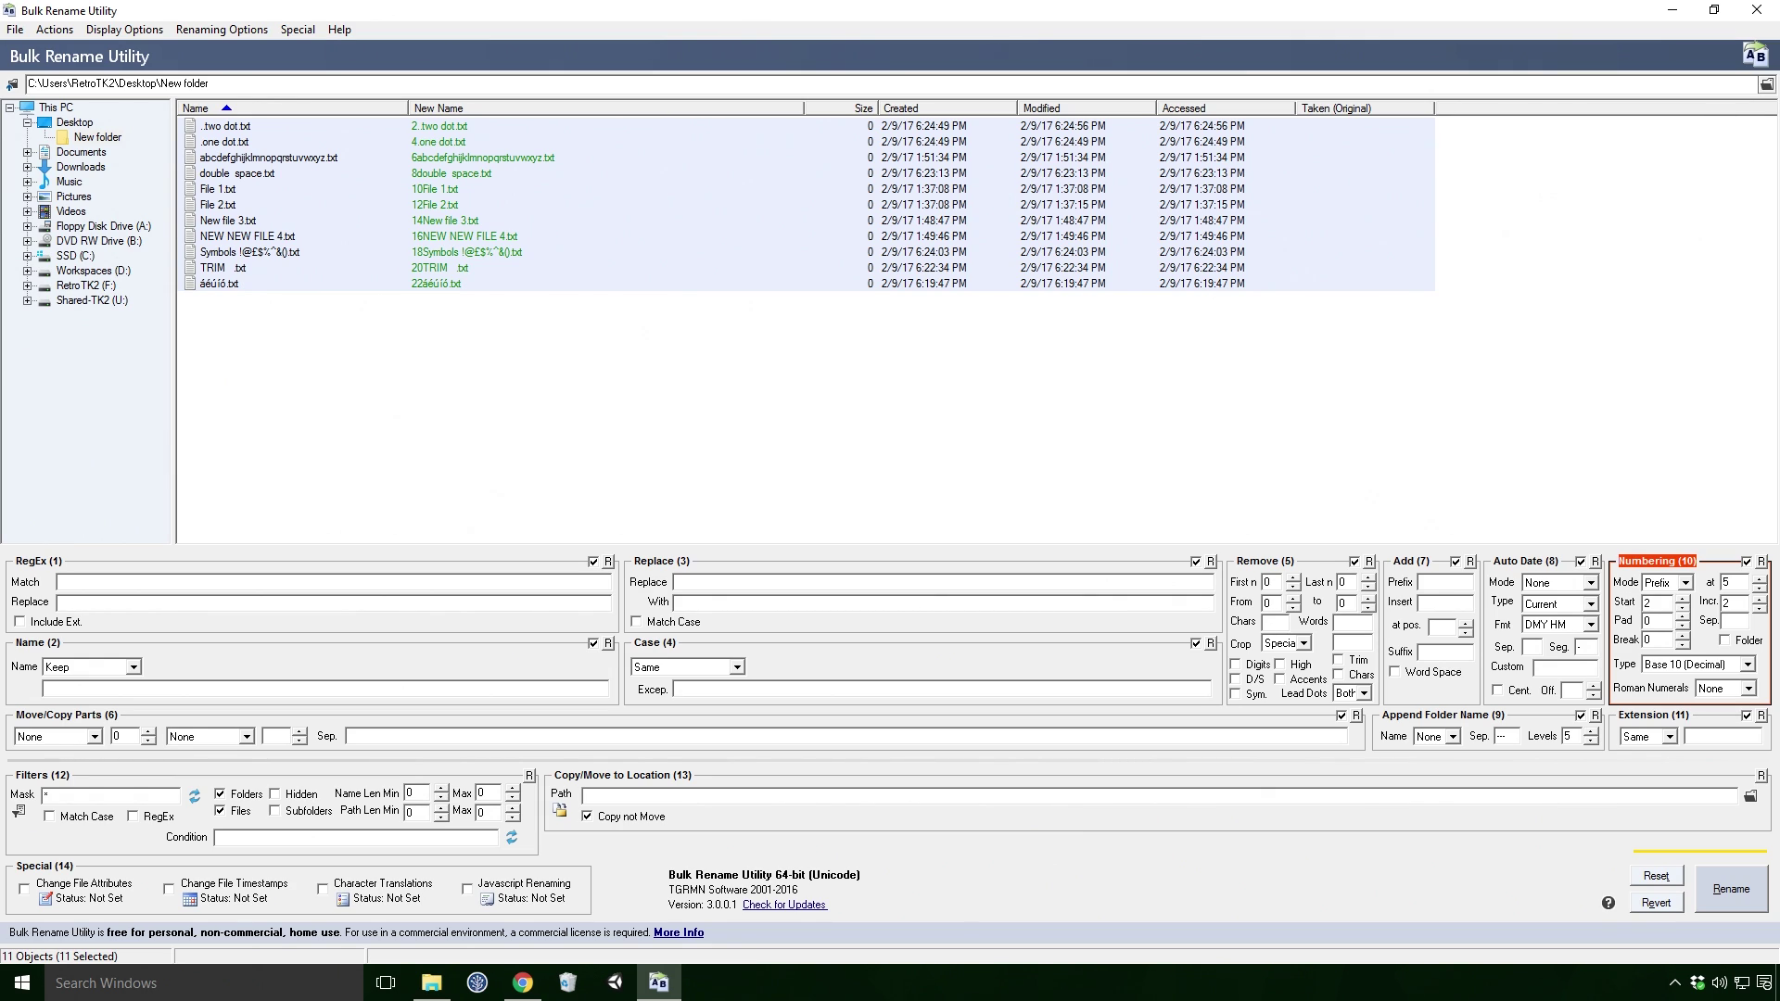
# - Pad the numbers to 2 digits and separate them from the names with spaces
pyautogui.doubleClick(1659, 621)
pyautogui.write('1')
pyautogui.press('BackSpace')
pyautogui.write('2')
pyautogui.click(1730, 619)
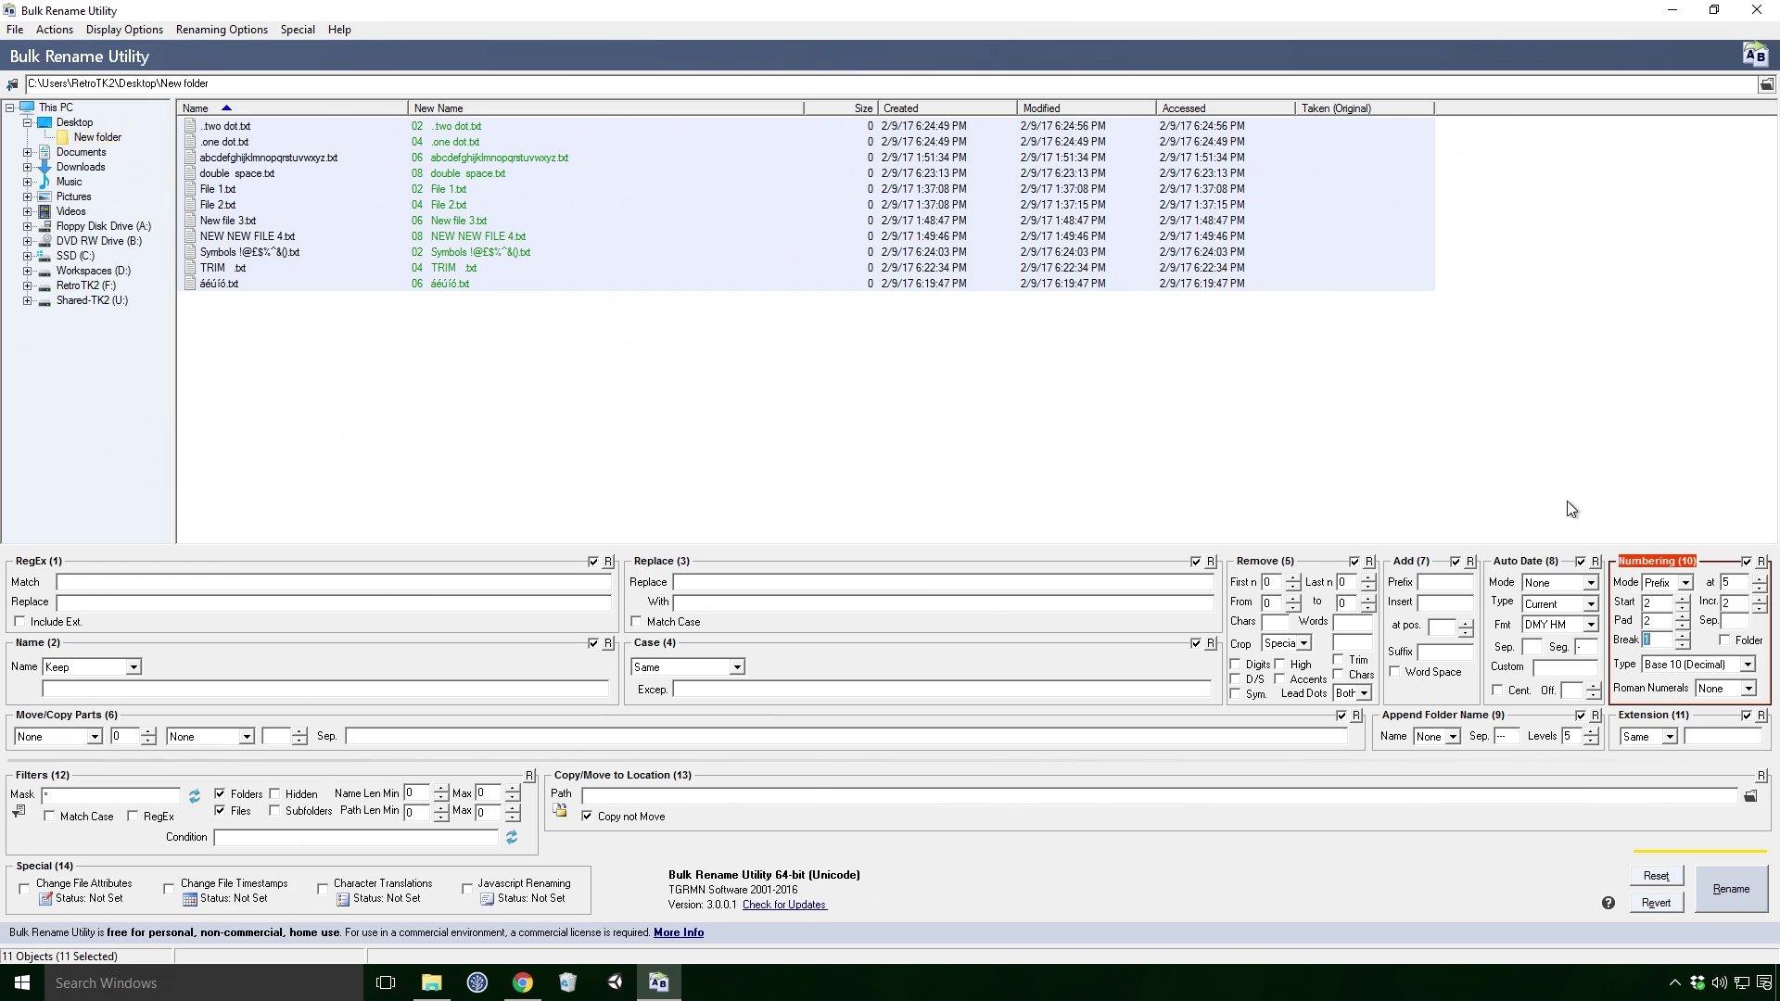
# - Set Break to 0 and preview numbering in binary (Base 2), then hexadecimal (Base 16)
pyautogui.write('0')
pyautogui.click(1746, 664)
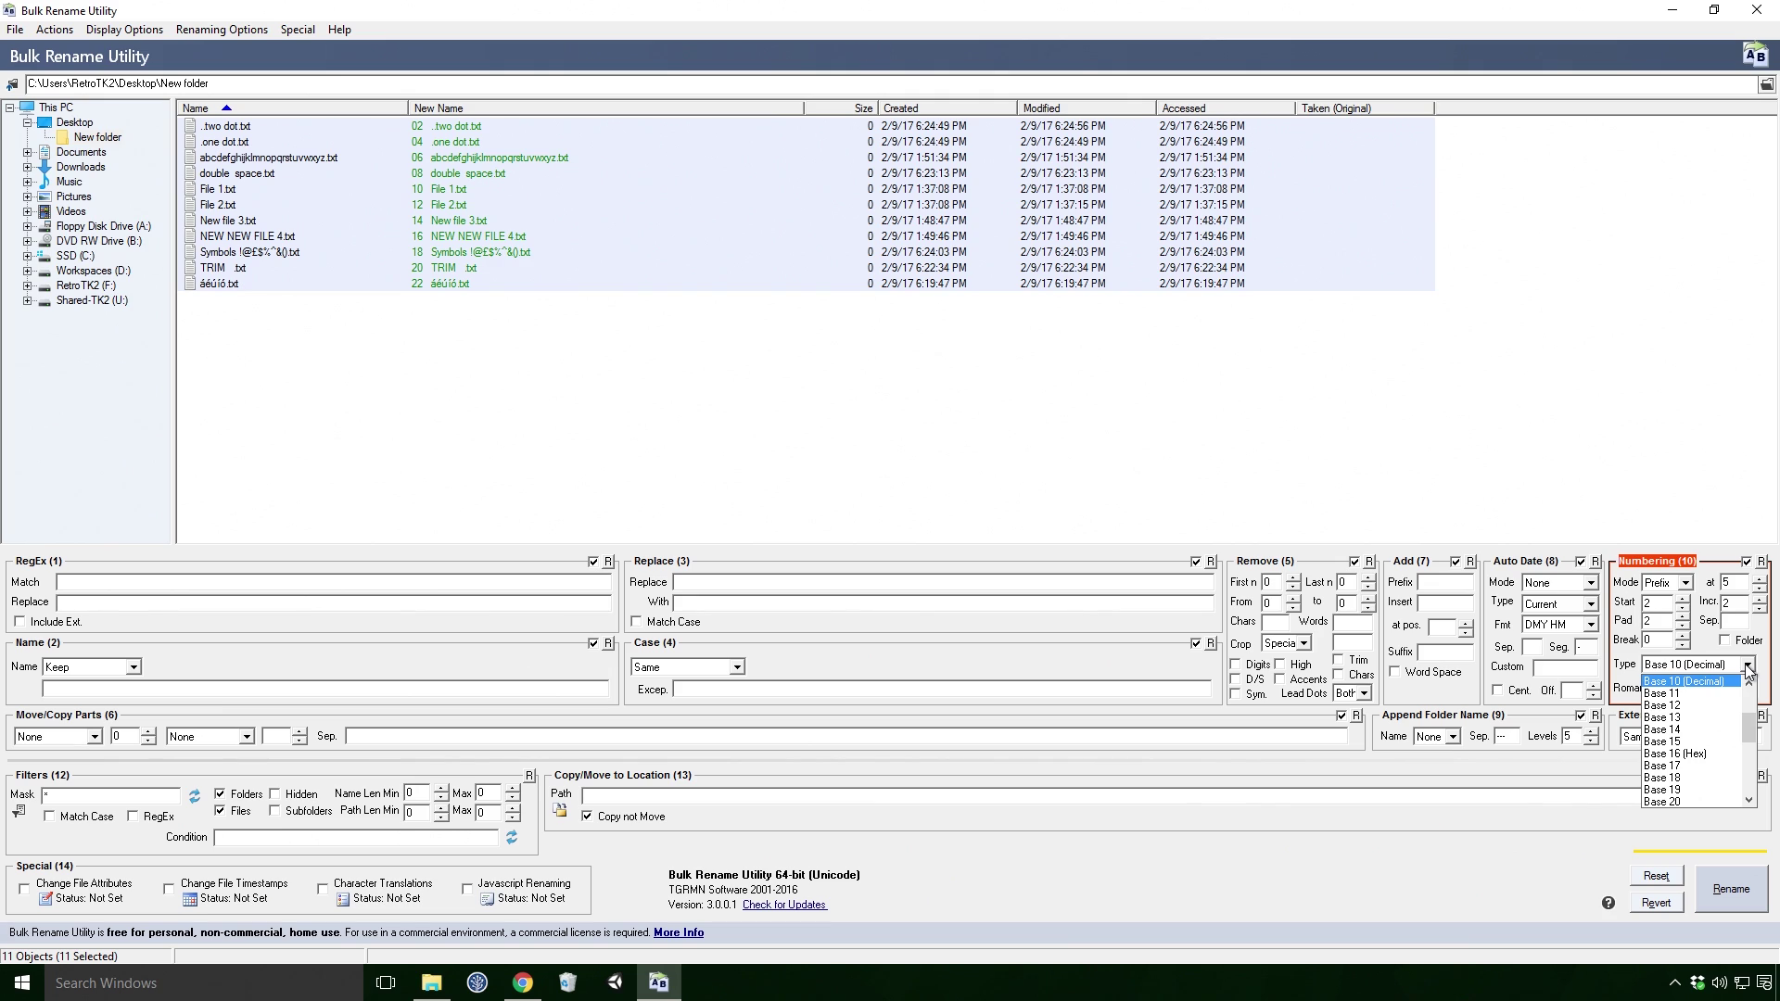
pyautogui.scroll(3, 1715, 703)
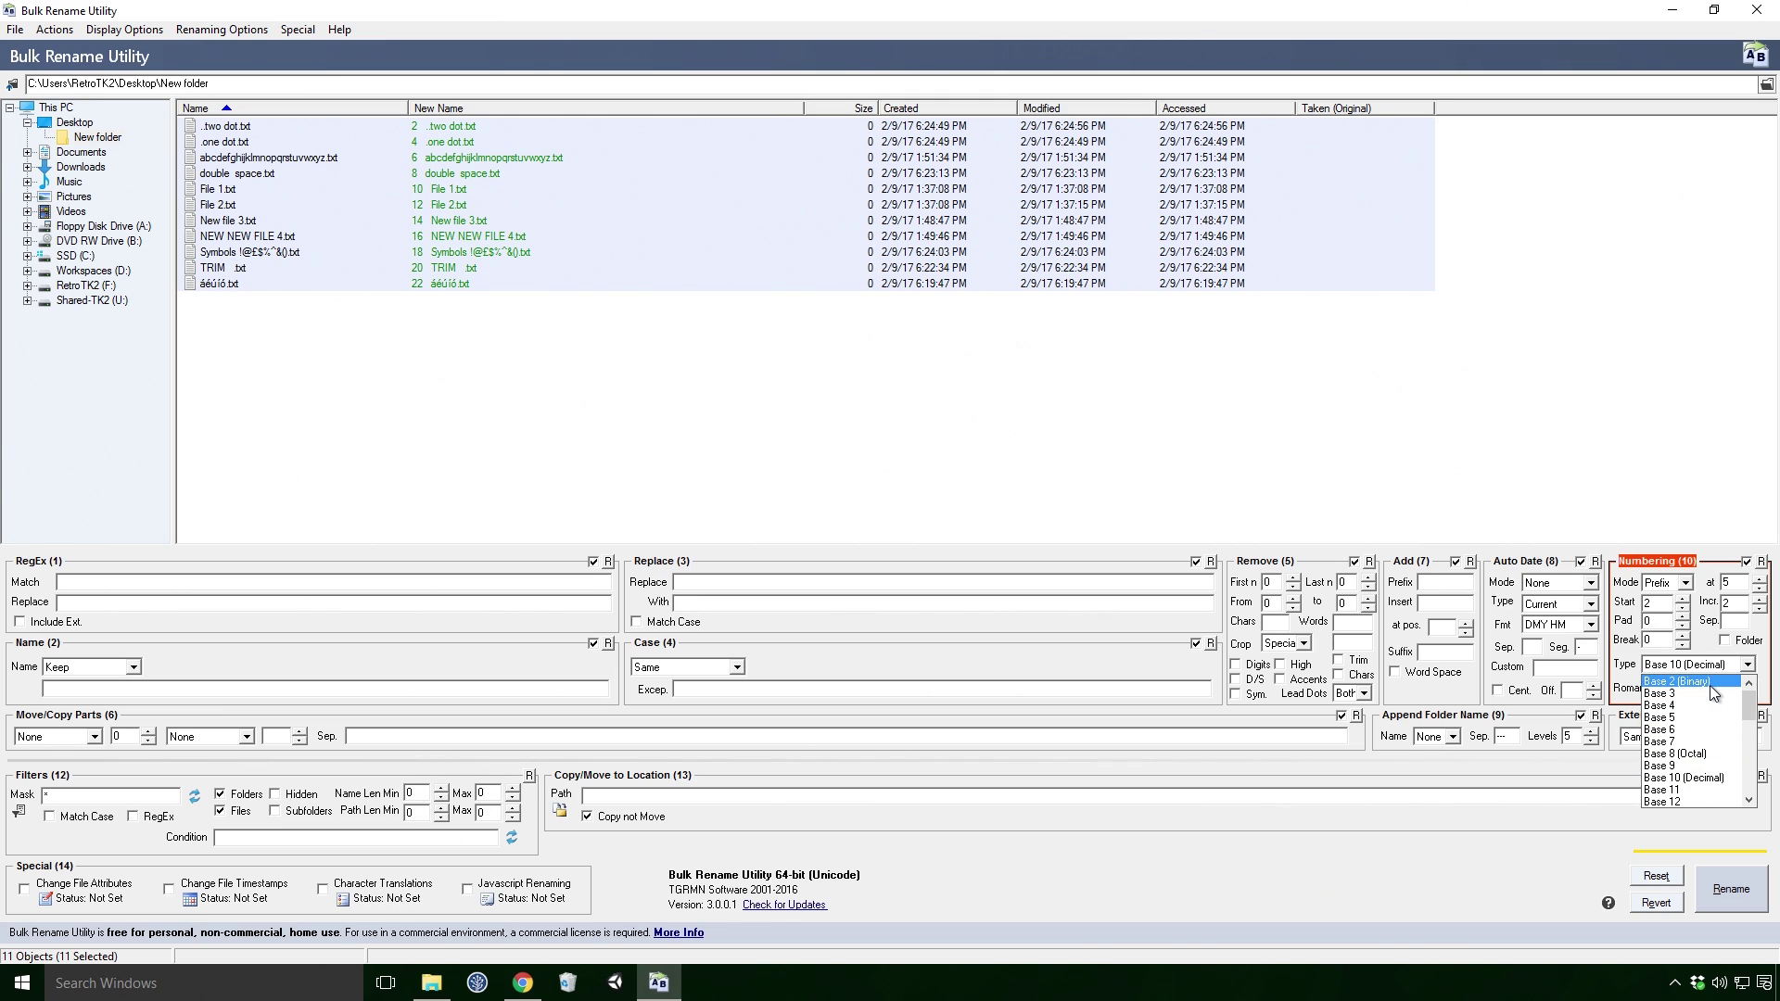
pyautogui.click(1709, 686)
pyautogui.click(1746, 664)
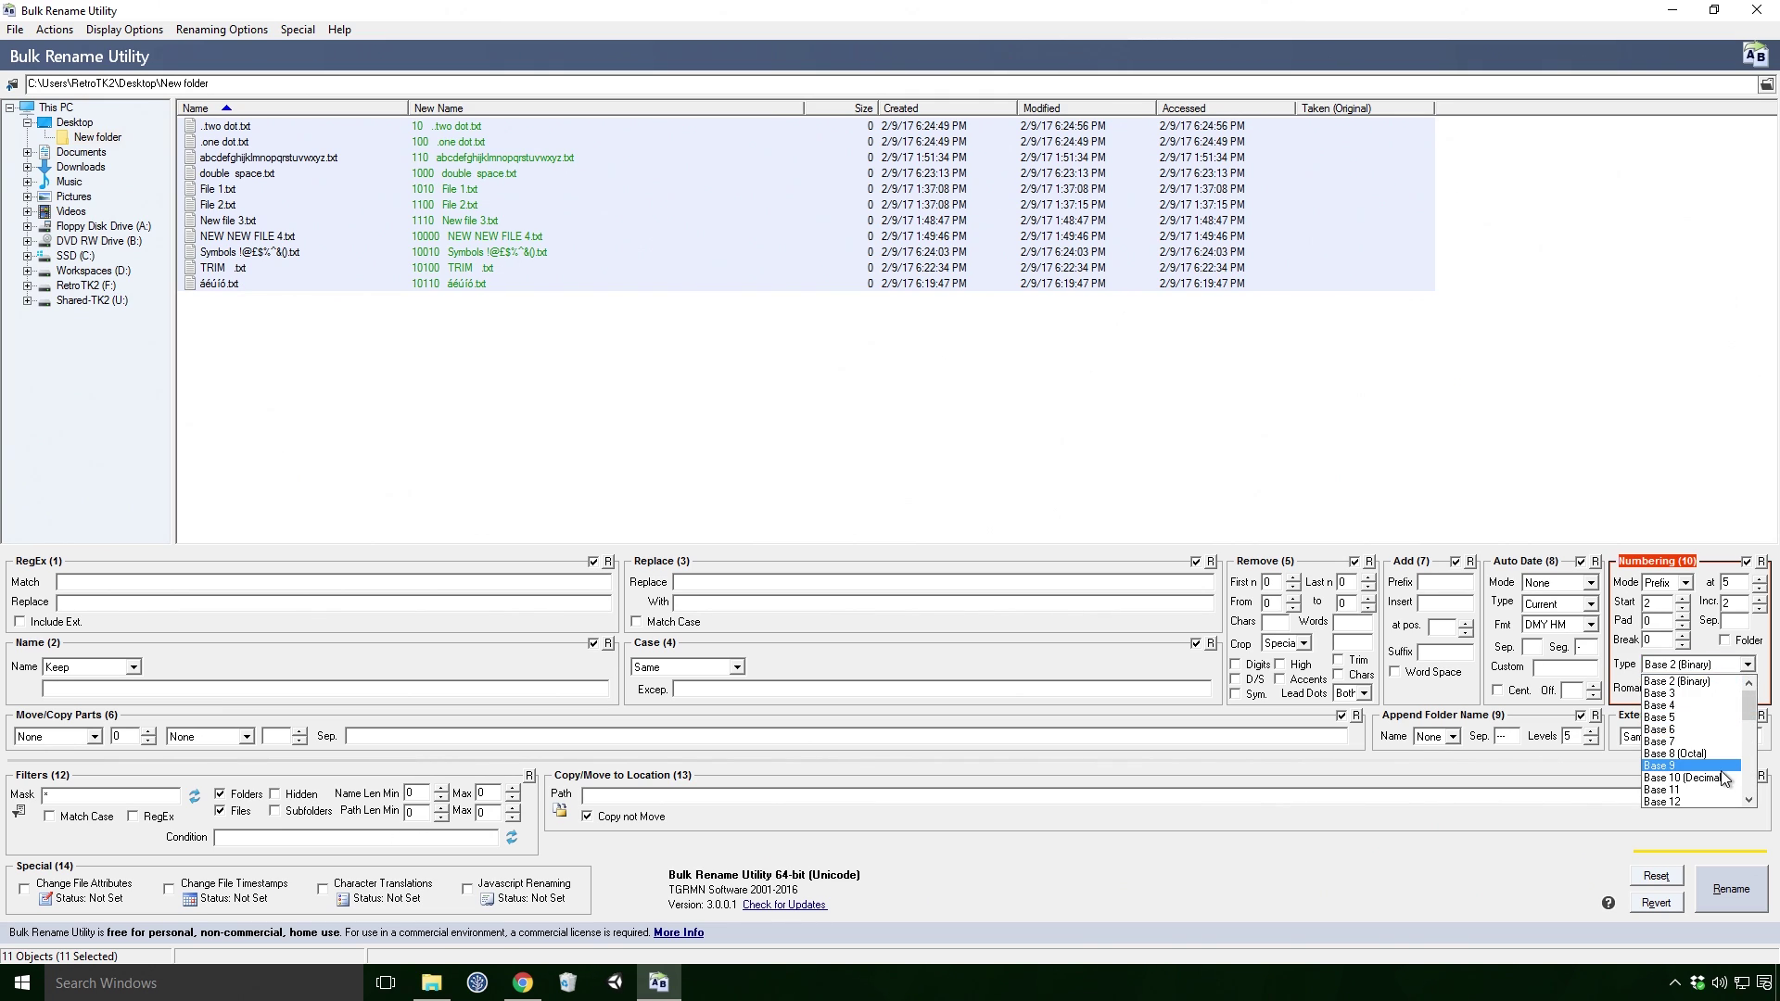
pyautogui.scroll(-2, 1722, 779)
pyautogui.click(1720, 778)
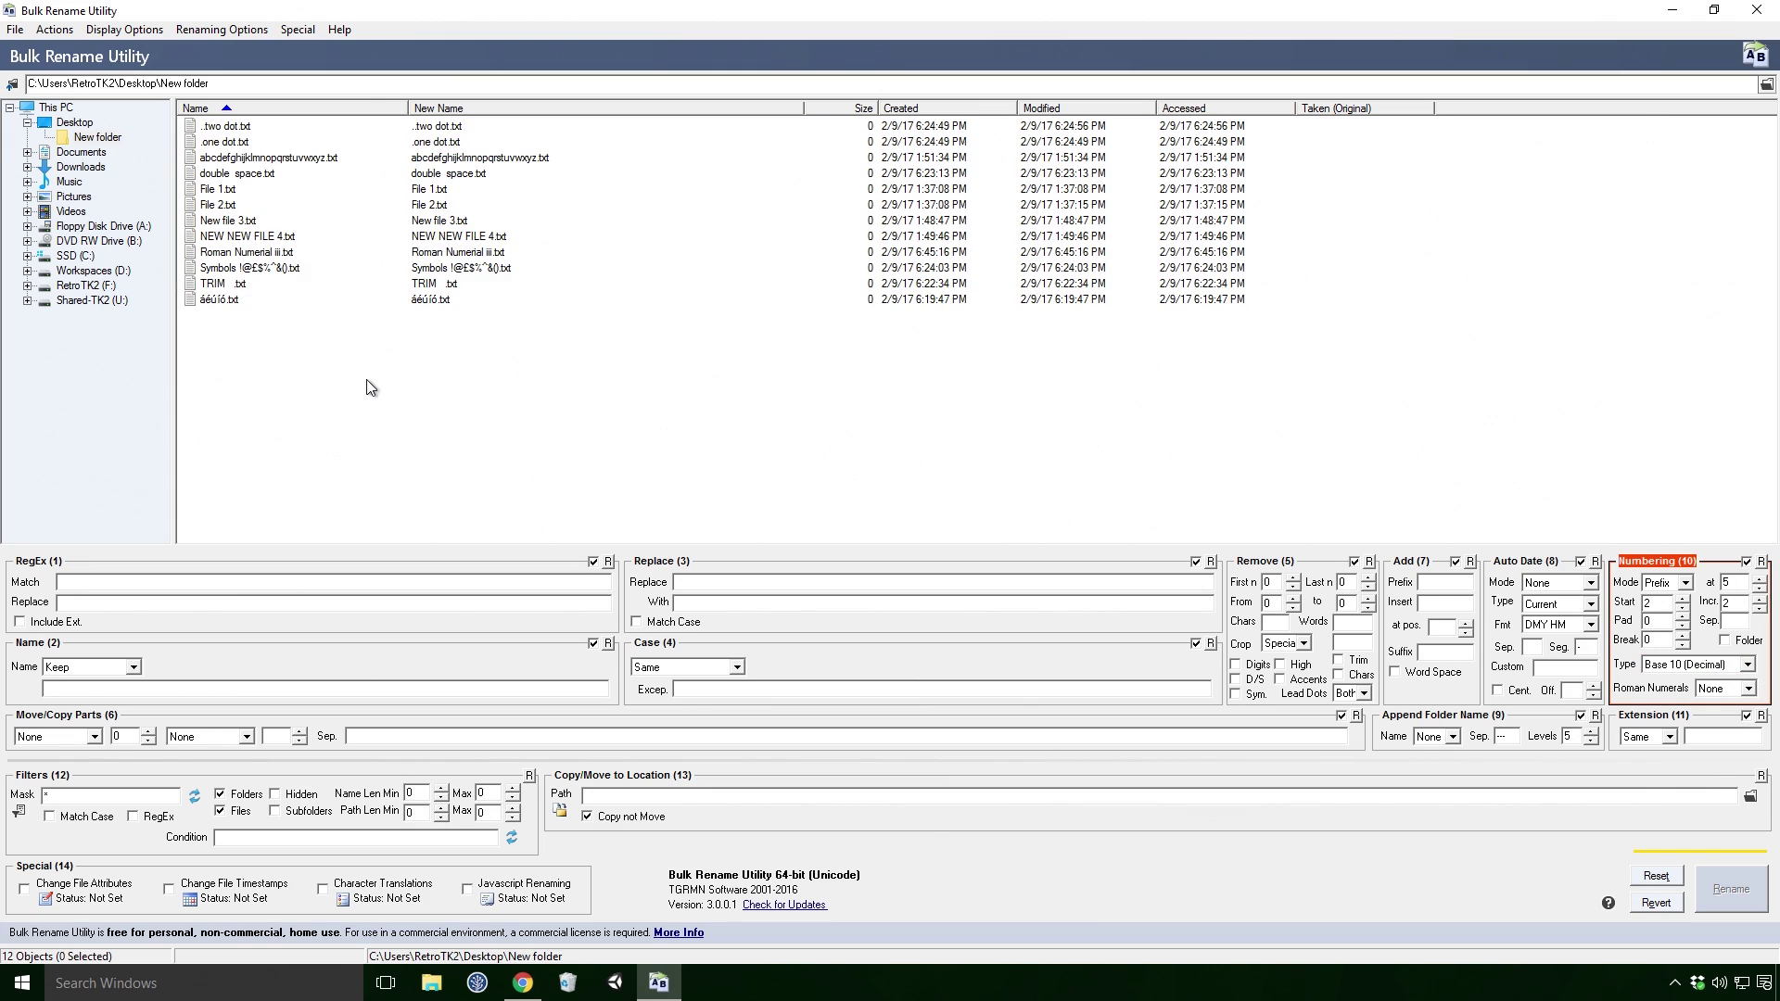
# - Select the Roman Numeral iii file and set Roman numerals to Upper
pyautogui.click(292, 253)
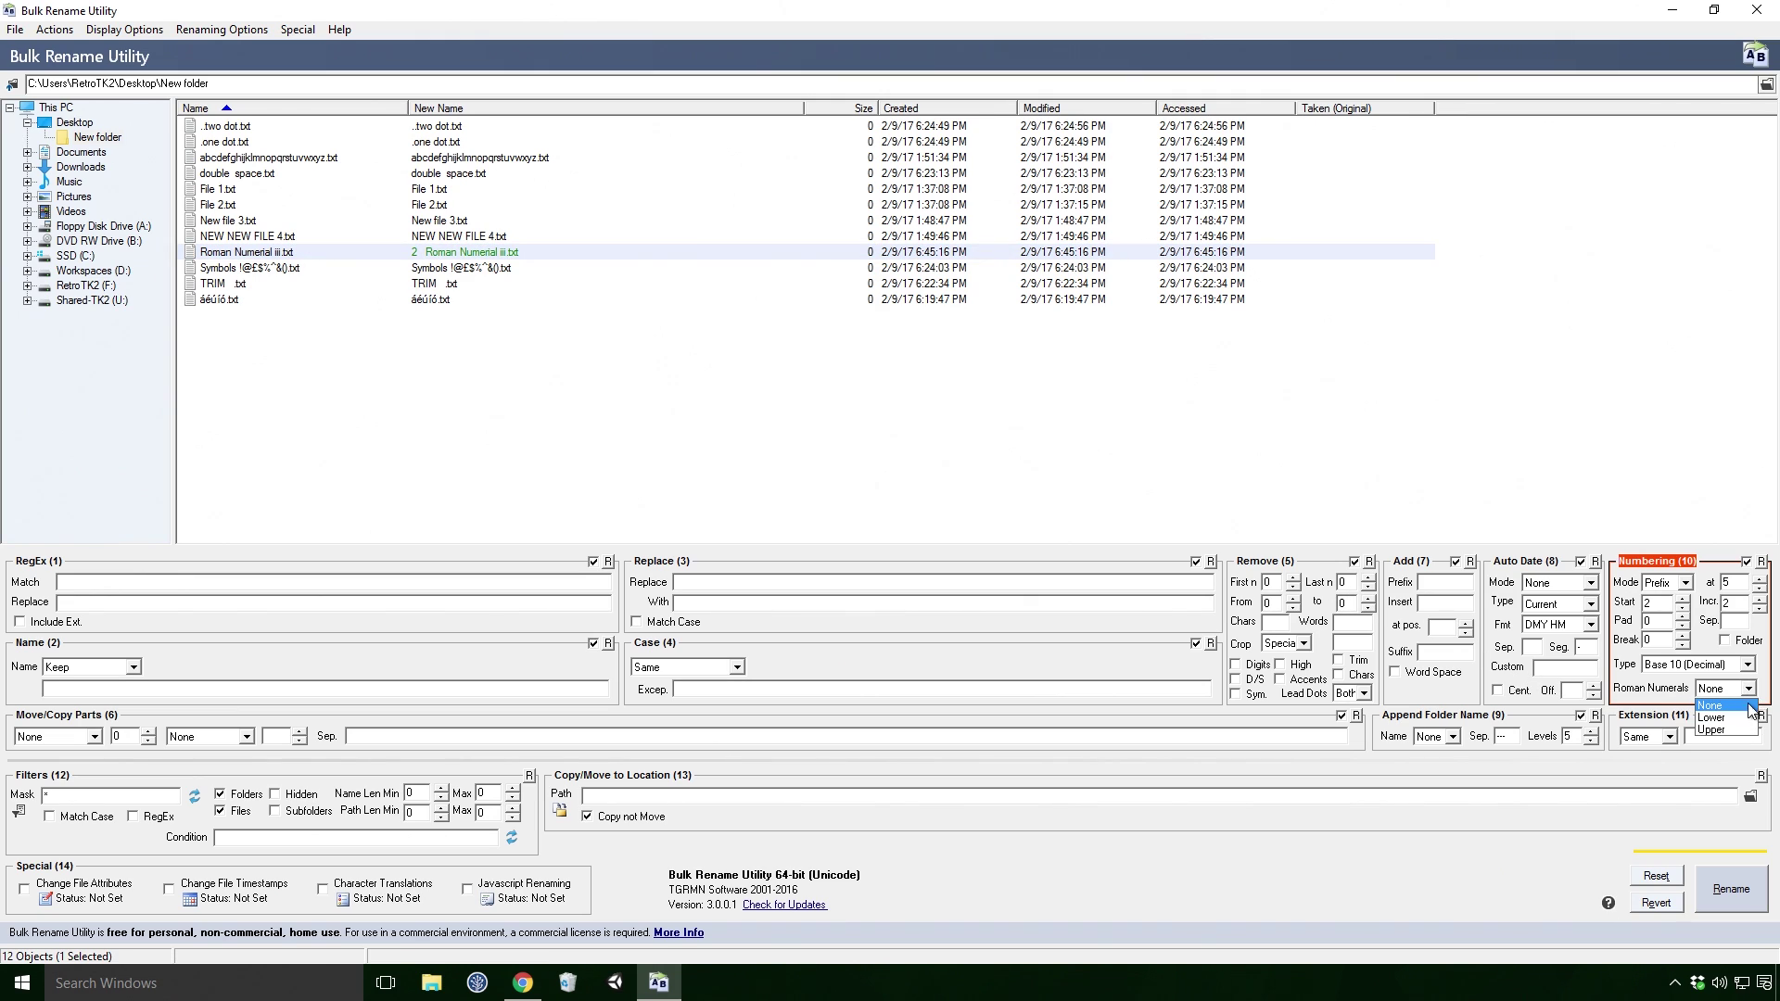
pyautogui.click(1743, 730)
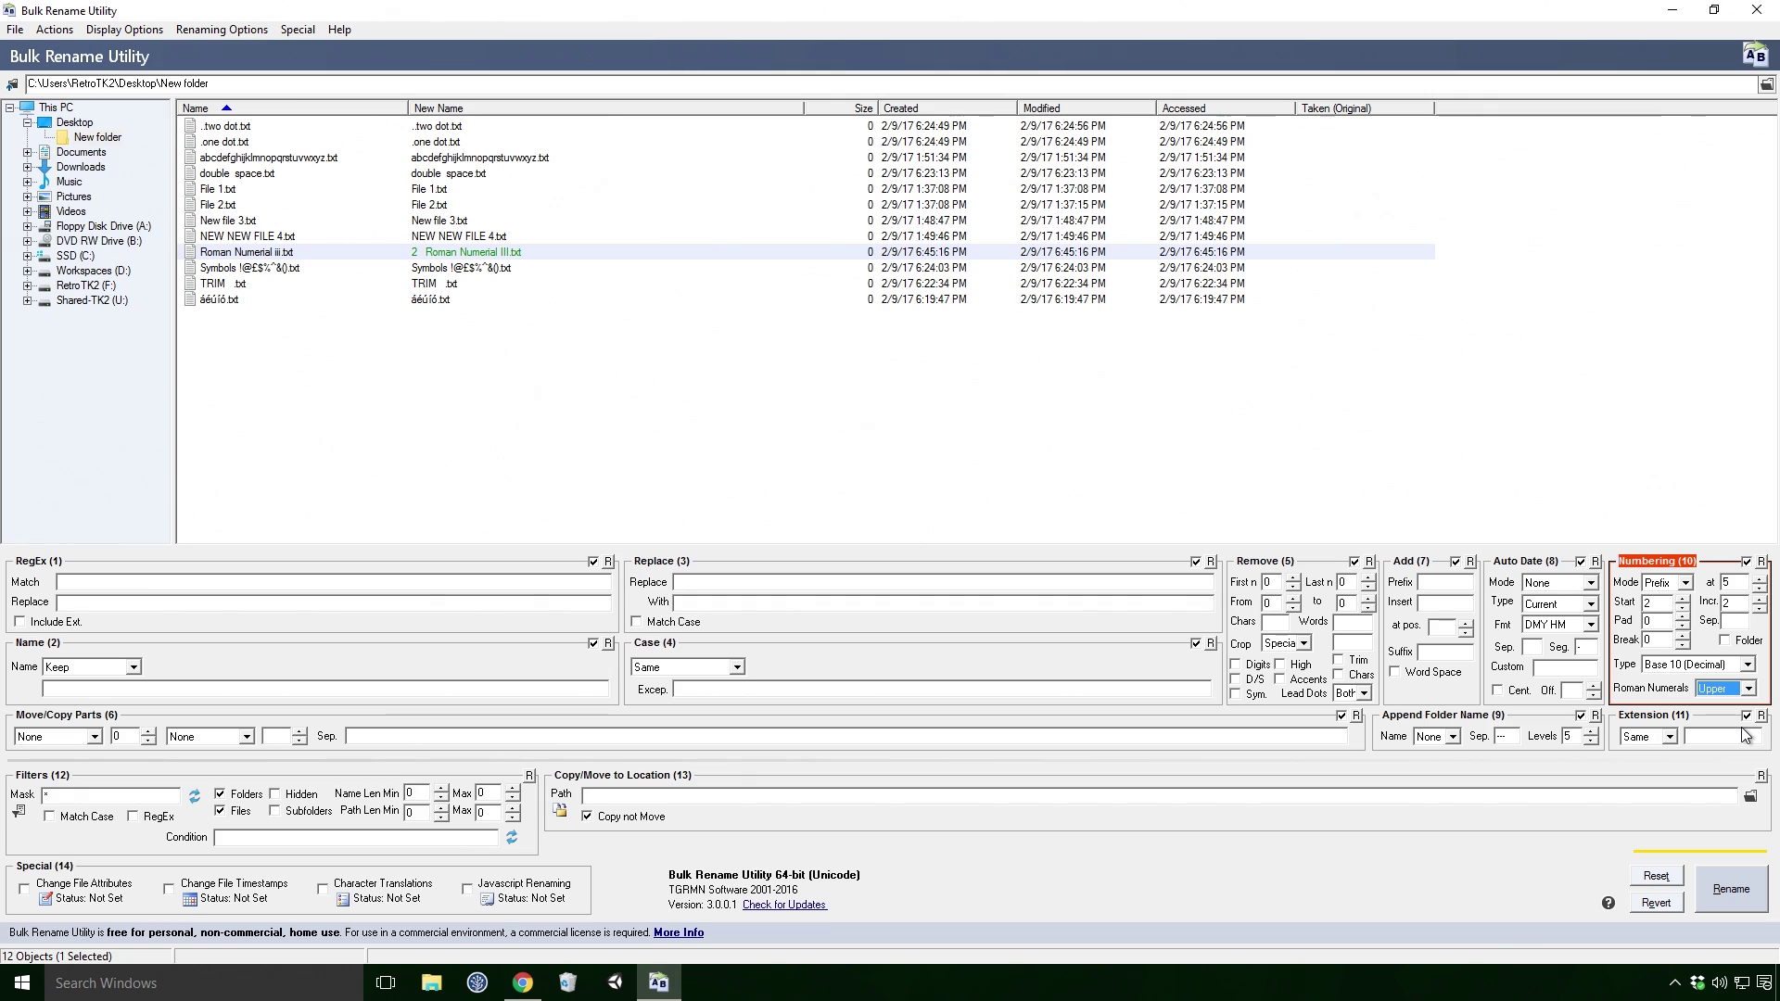
pyautogui.click(1712, 735)
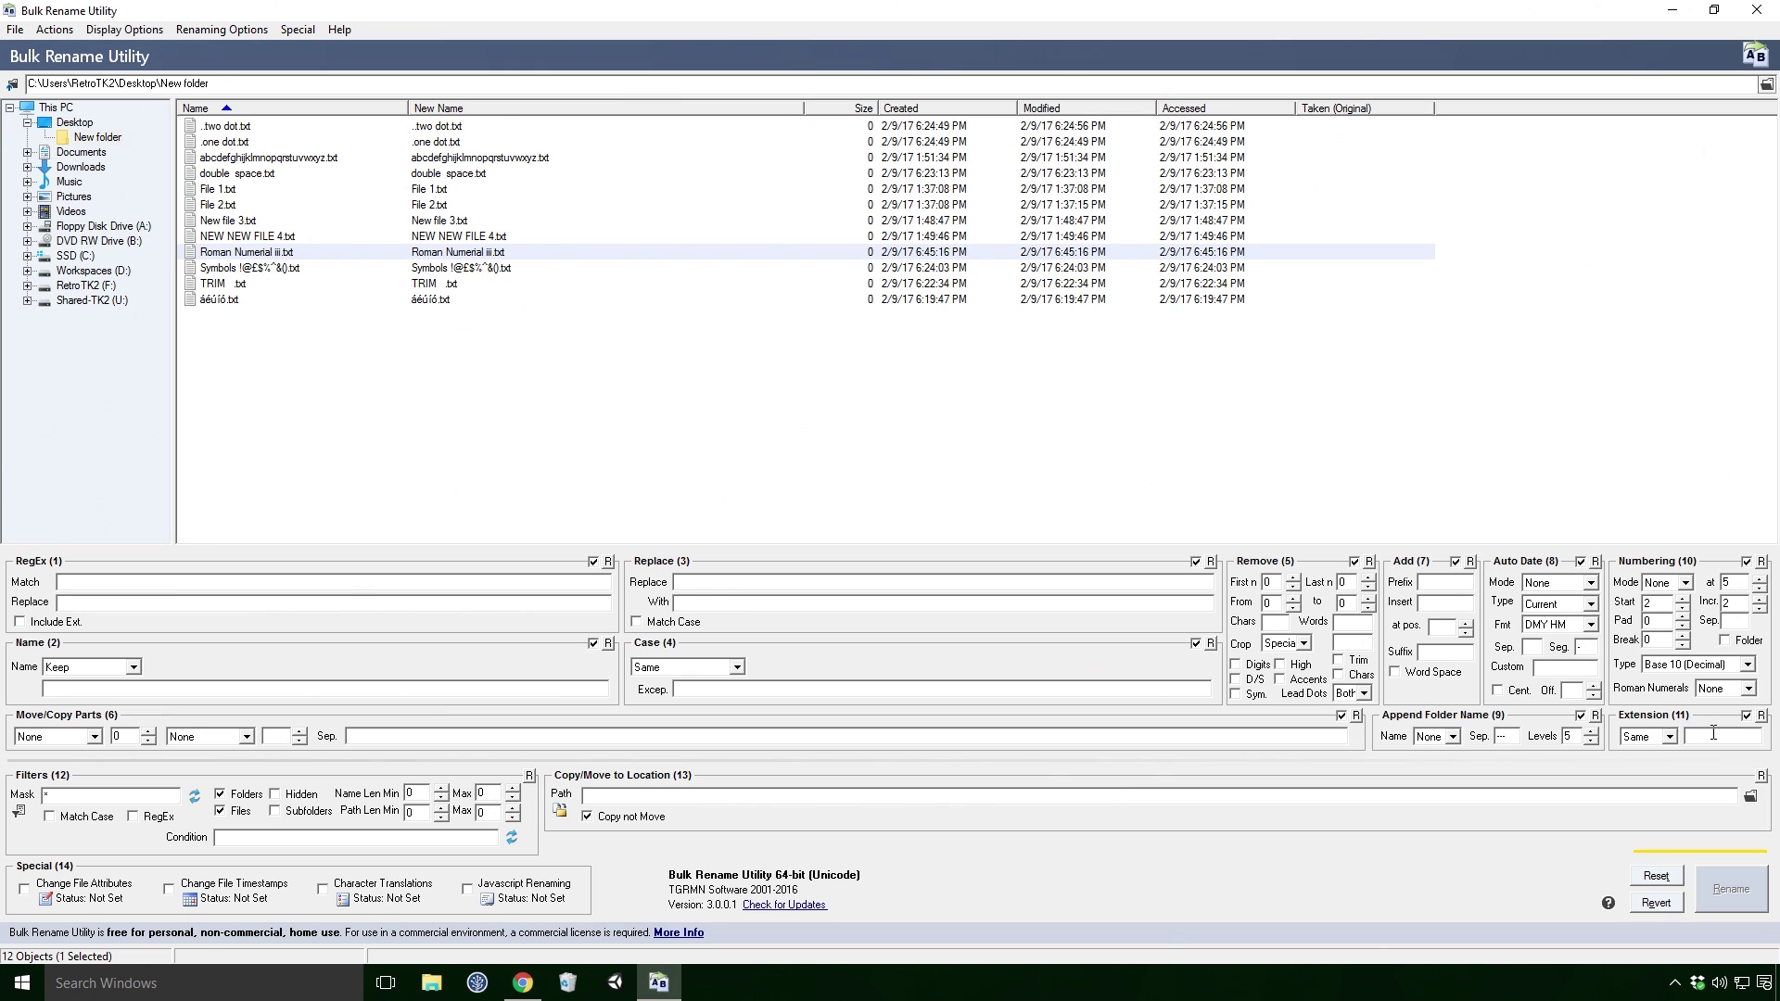
# - Select all files and preview lowercase, uppercase, then title-case extensions
pyautogui.hotkey('ctrl', 'a')
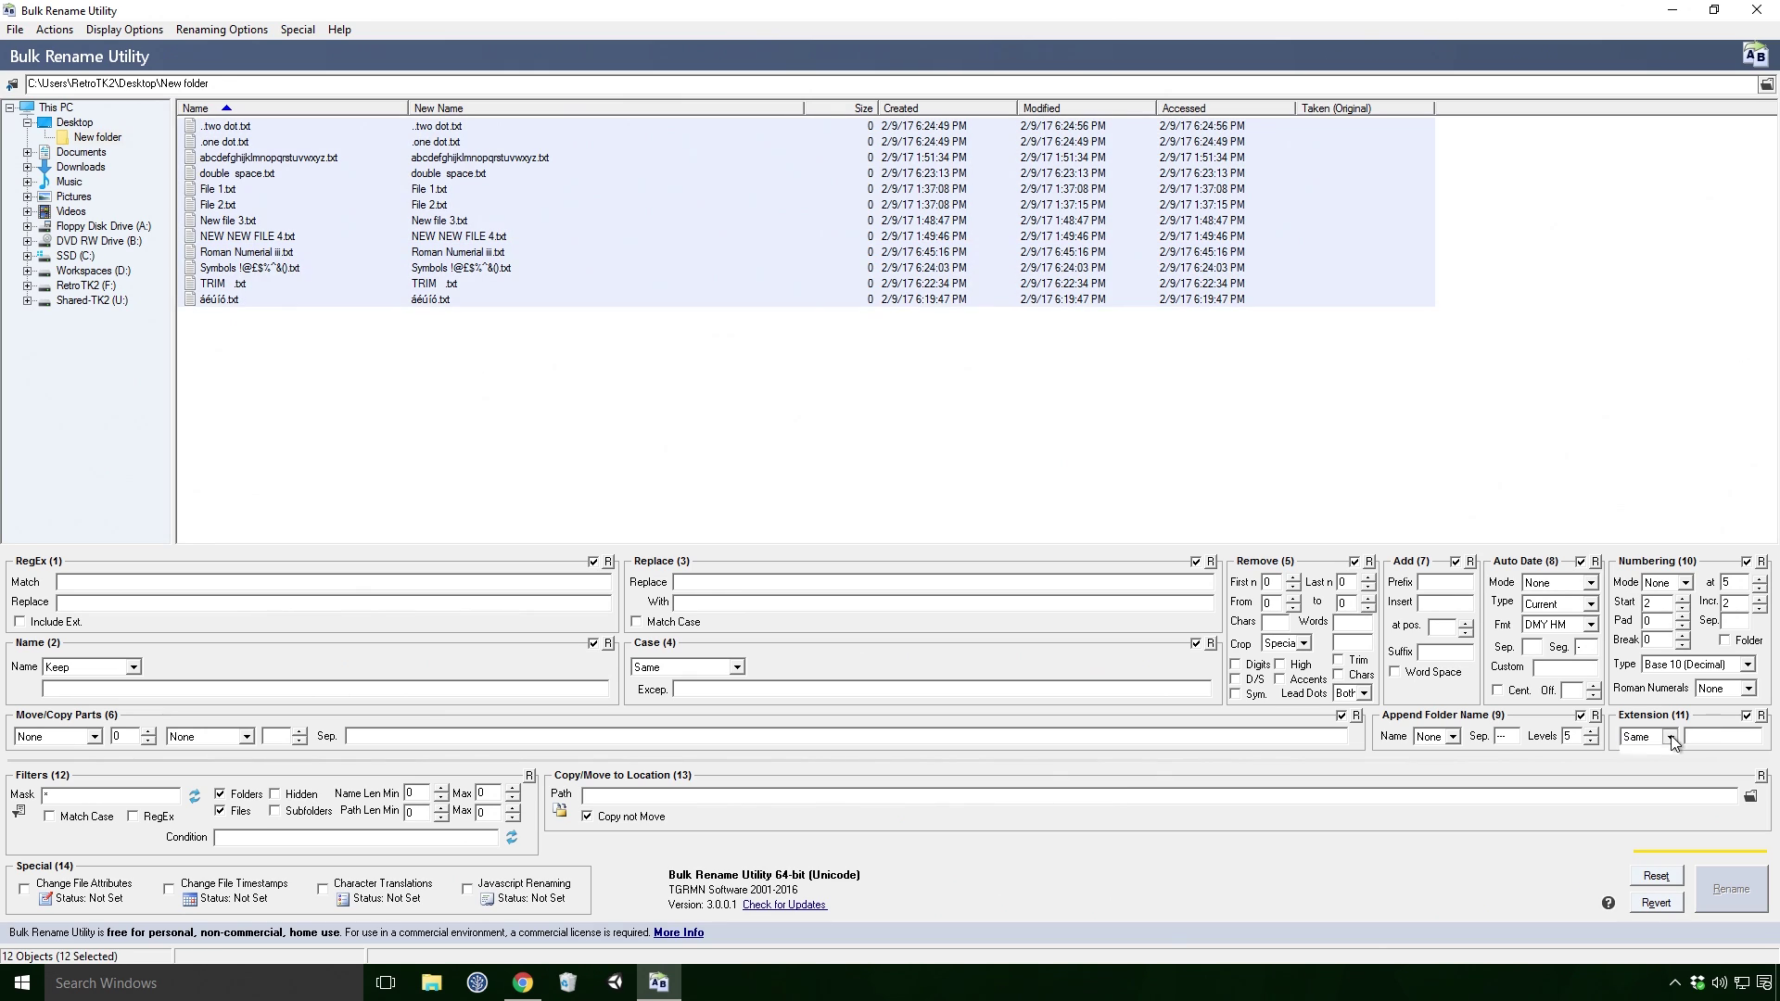
pyautogui.click(1646, 736)
pyautogui.click(1656, 764)
pyautogui.click(1646, 736)
pyautogui.click(1659, 781)
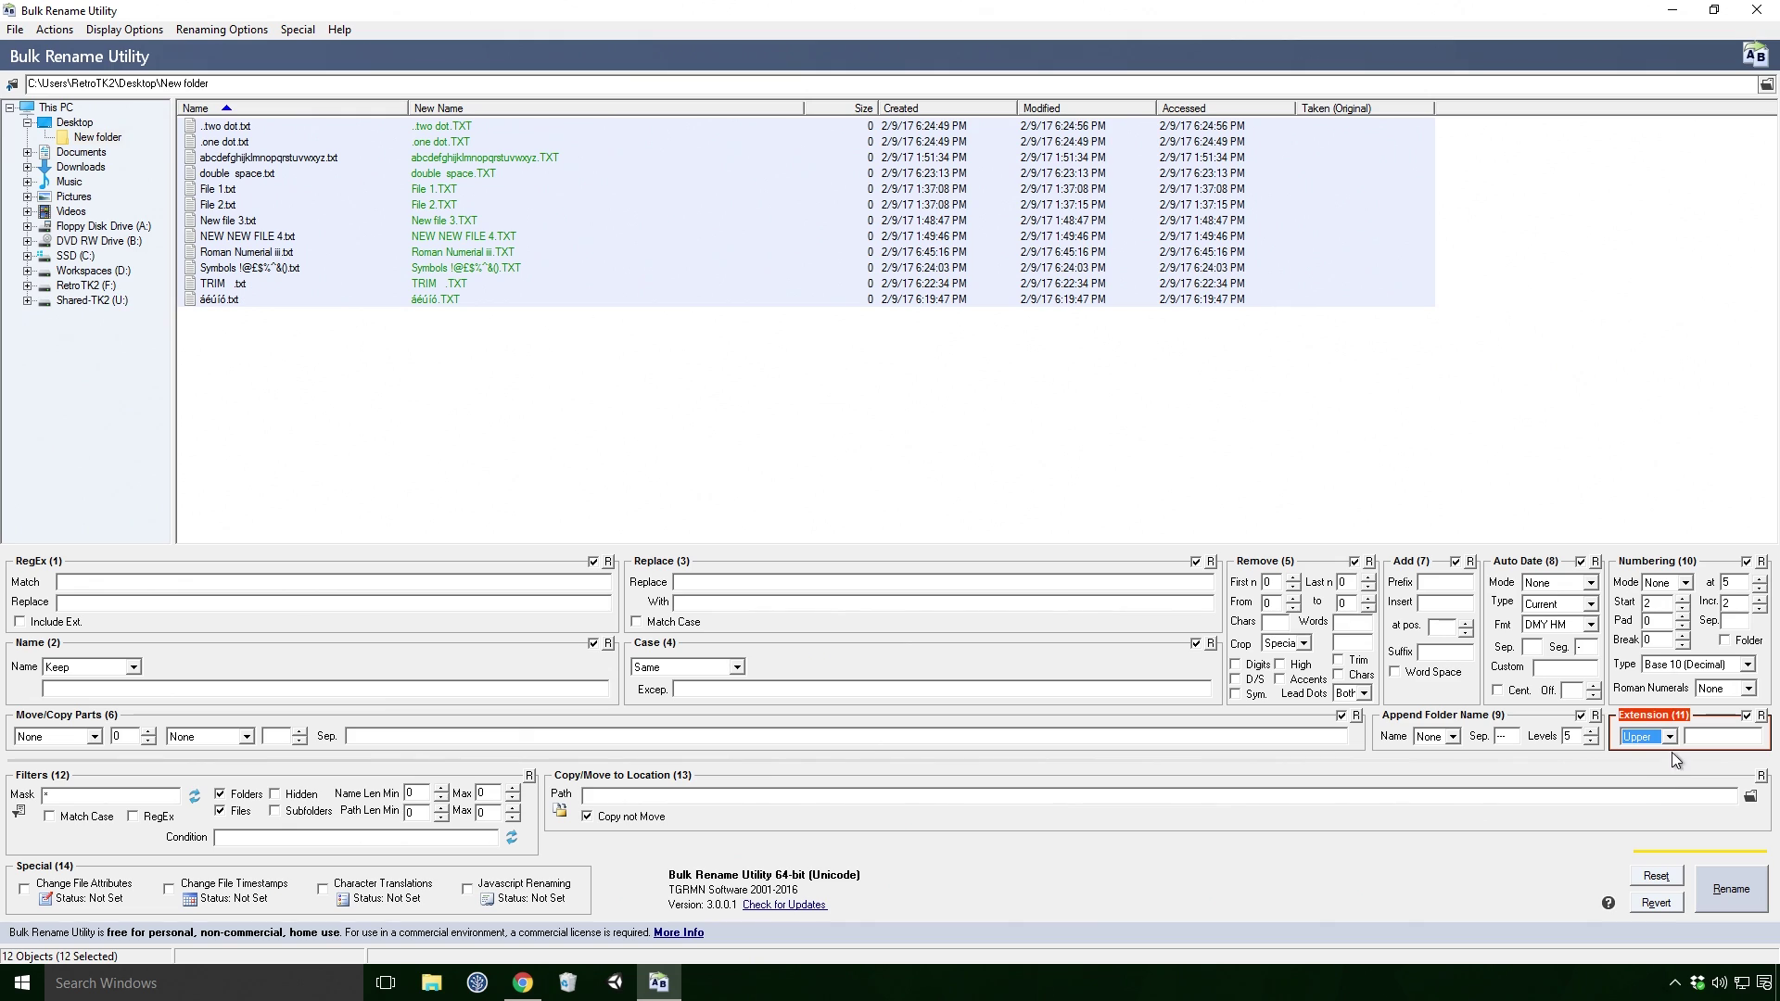
pyautogui.click(1668, 736)
pyautogui.click(1660, 789)
# - Preview a fixed jpeg extension, jpeg as an extra extension, and removed extensions, then restore Same
pyautogui.click(1659, 736)
pyautogui.click(1659, 800)
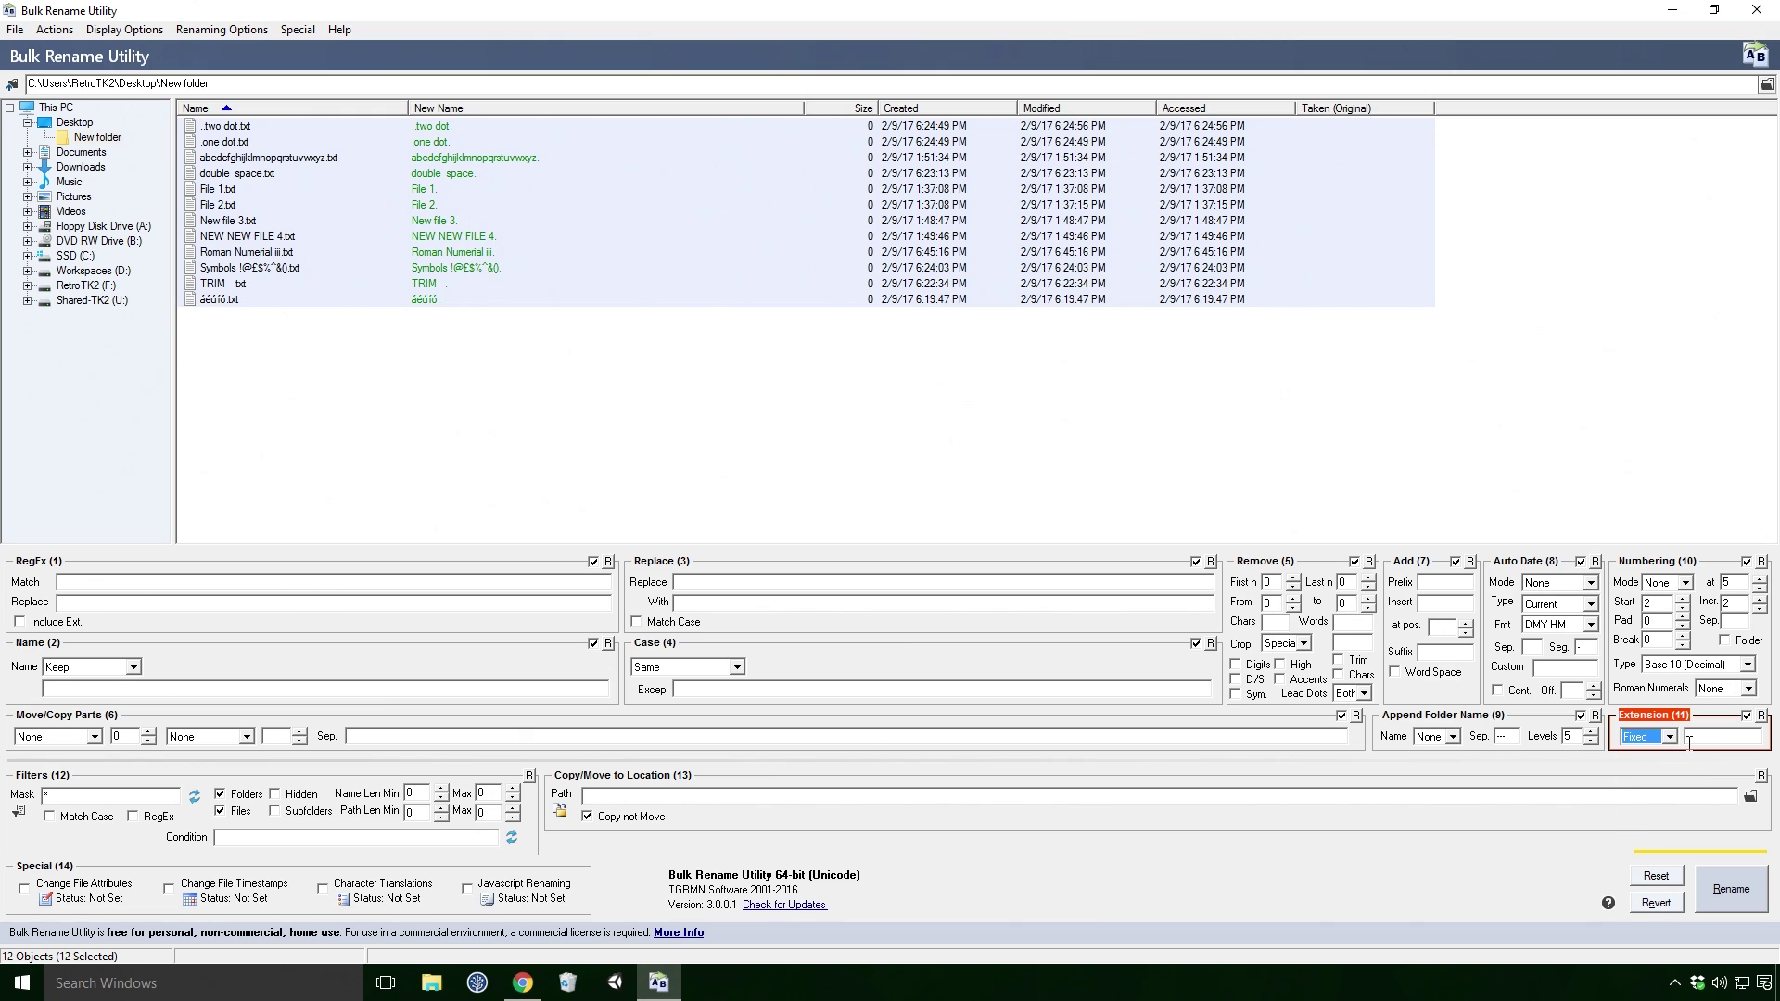
pyautogui.click(1694, 737)
pyautogui.write('jpeg')
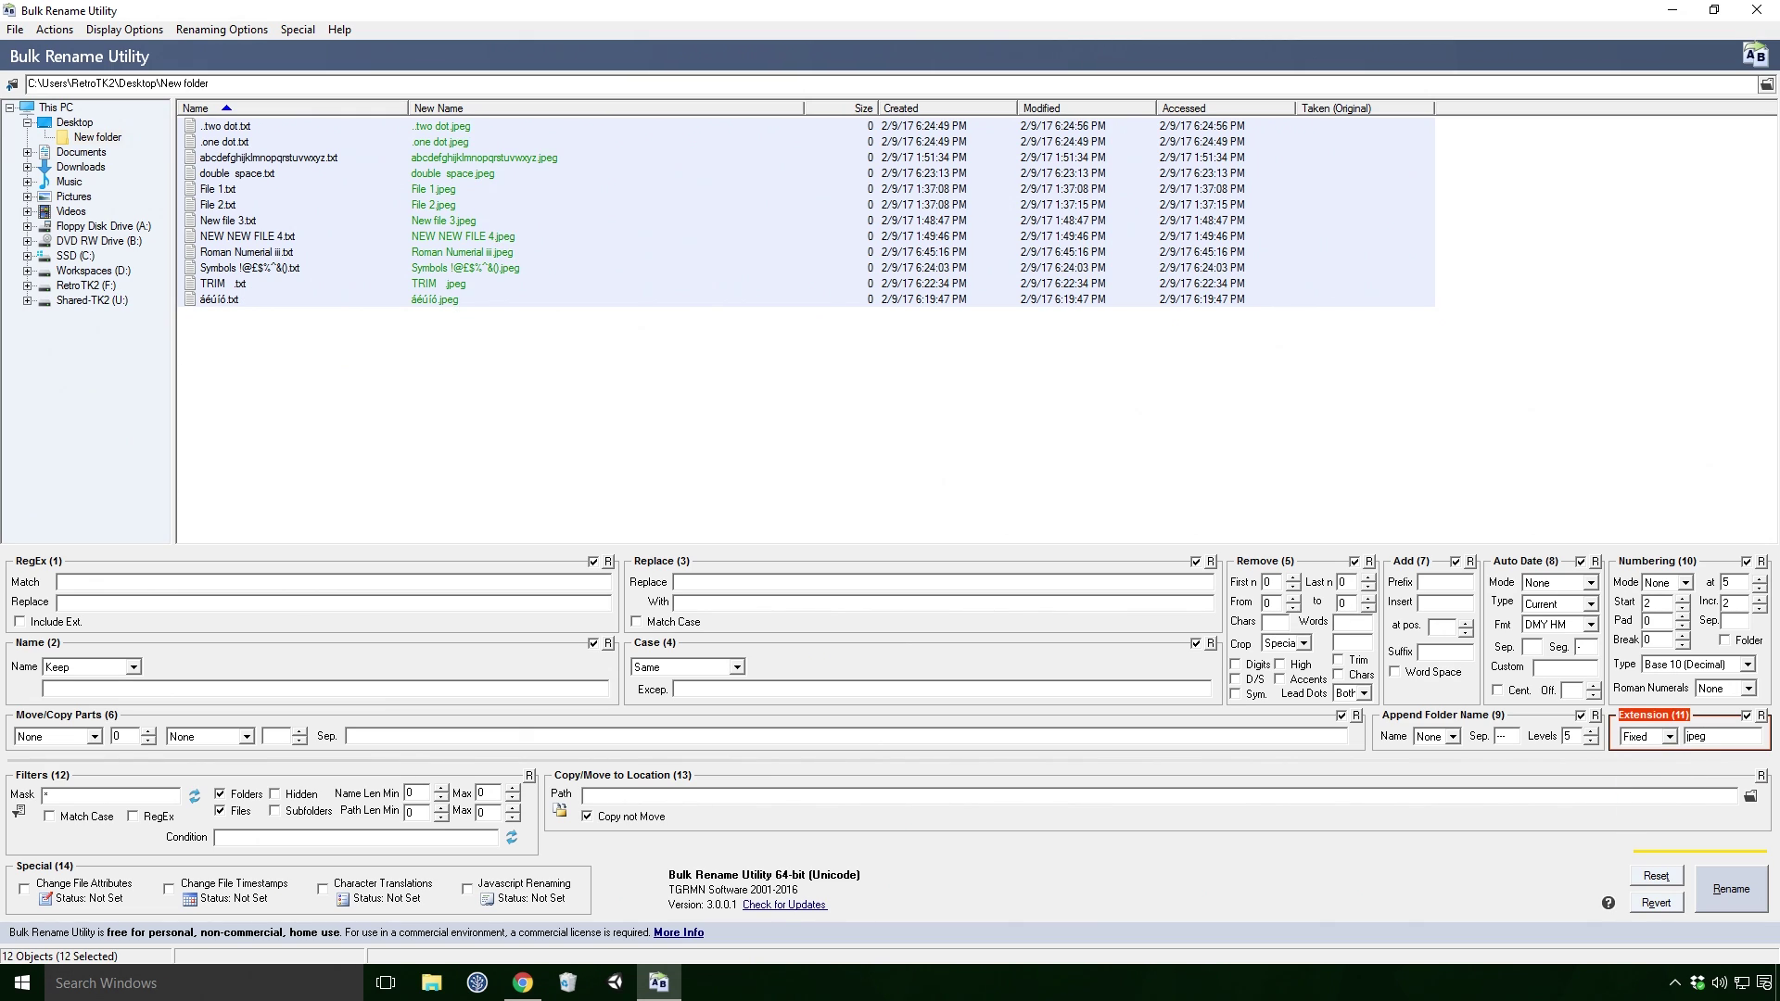
pyautogui.scroll(-1, 1668, 736)
pyautogui.click(1672, 737)
pyautogui.click(1674, 825)
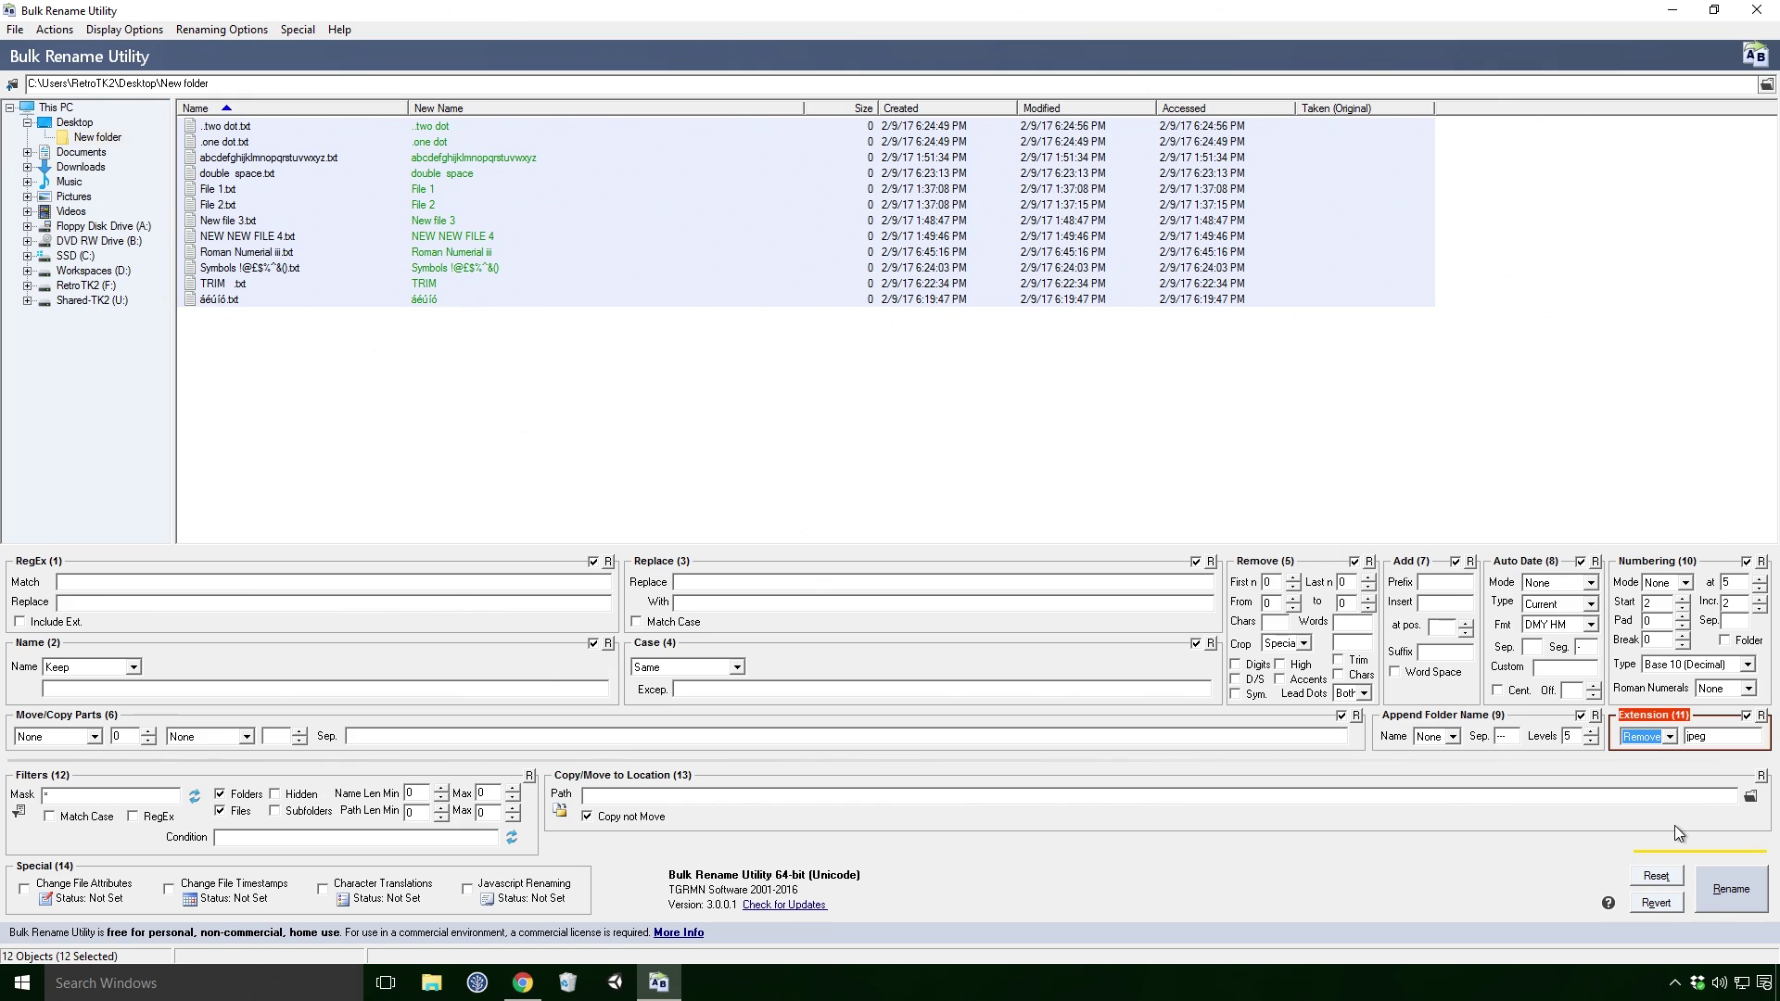
pyautogui.press('Home')
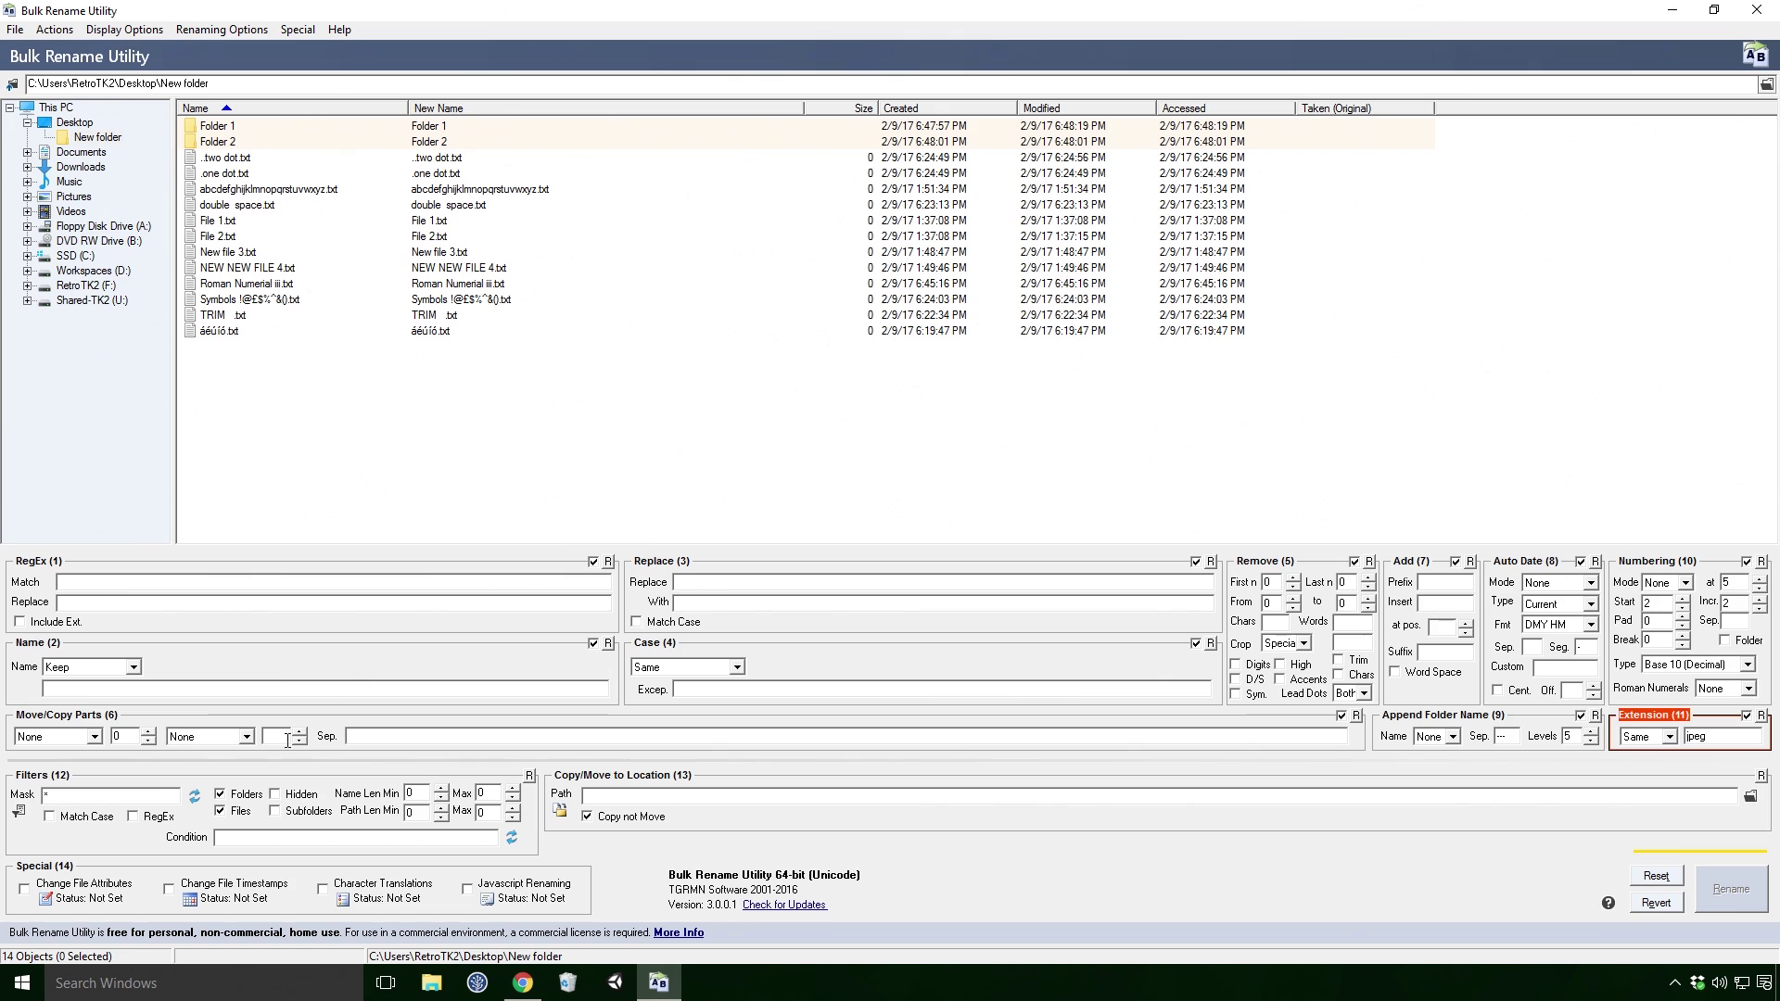
pyautogui.click(221, 794)
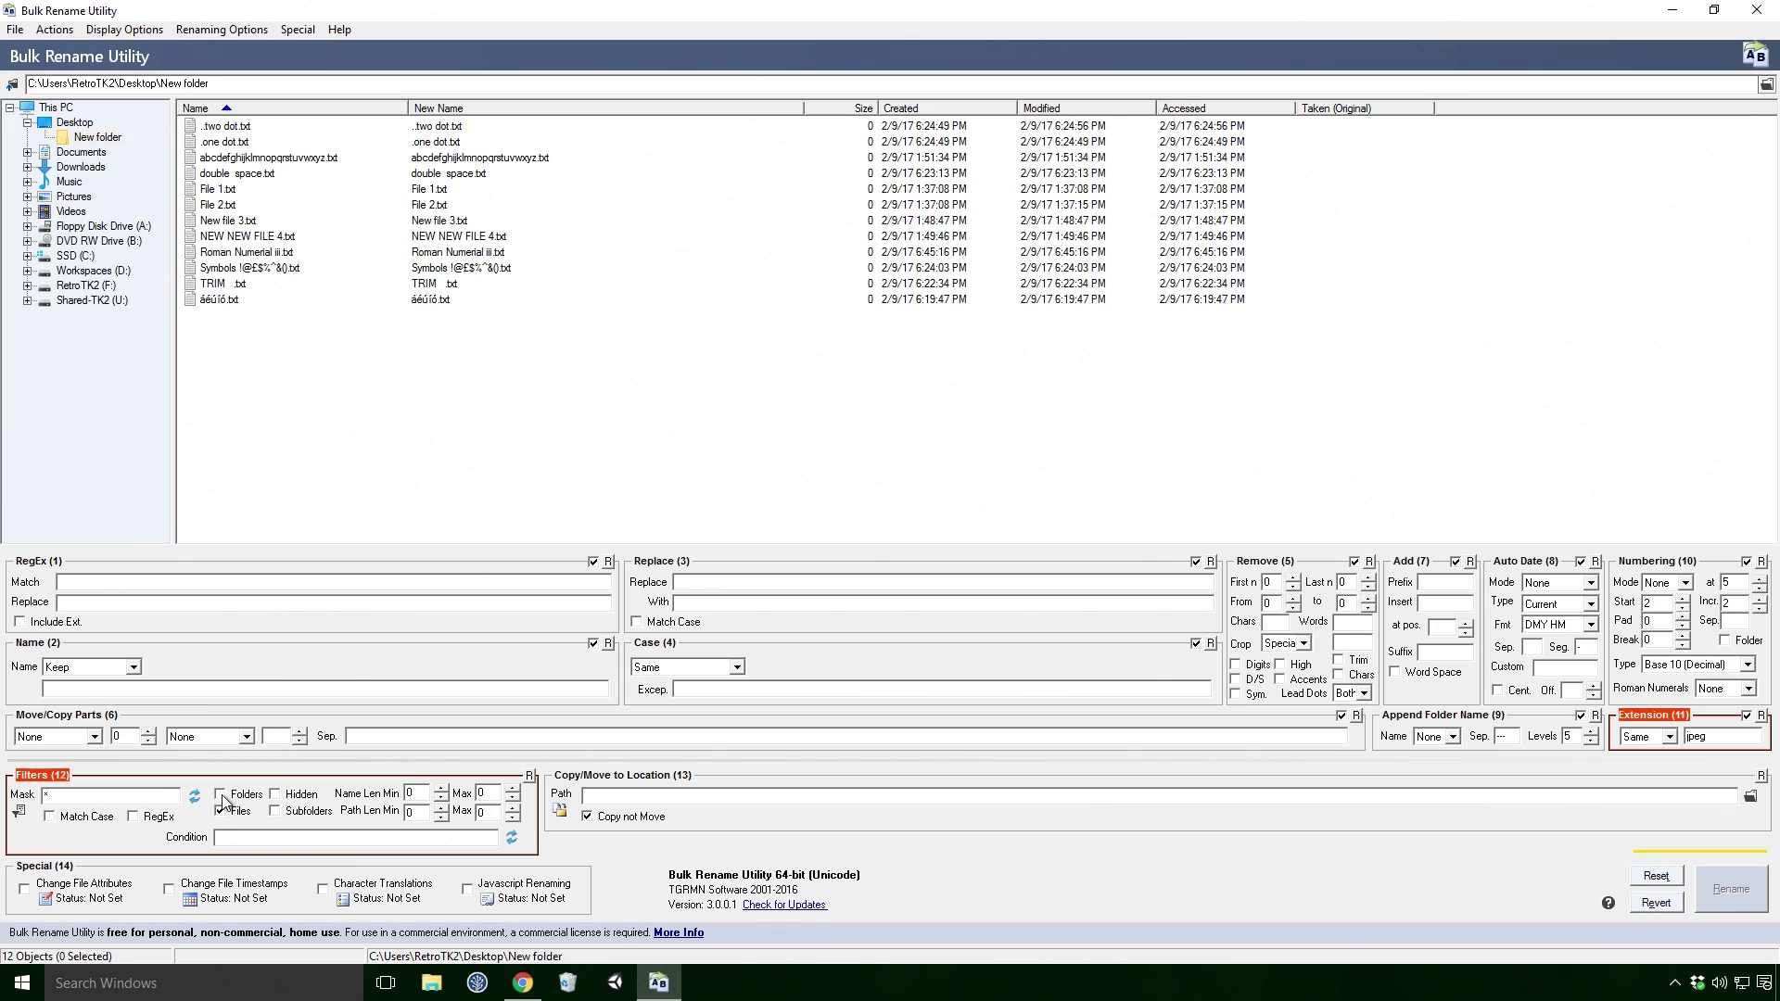
pyautogui.click(221, 795)
pyautogui.click(221, 812)
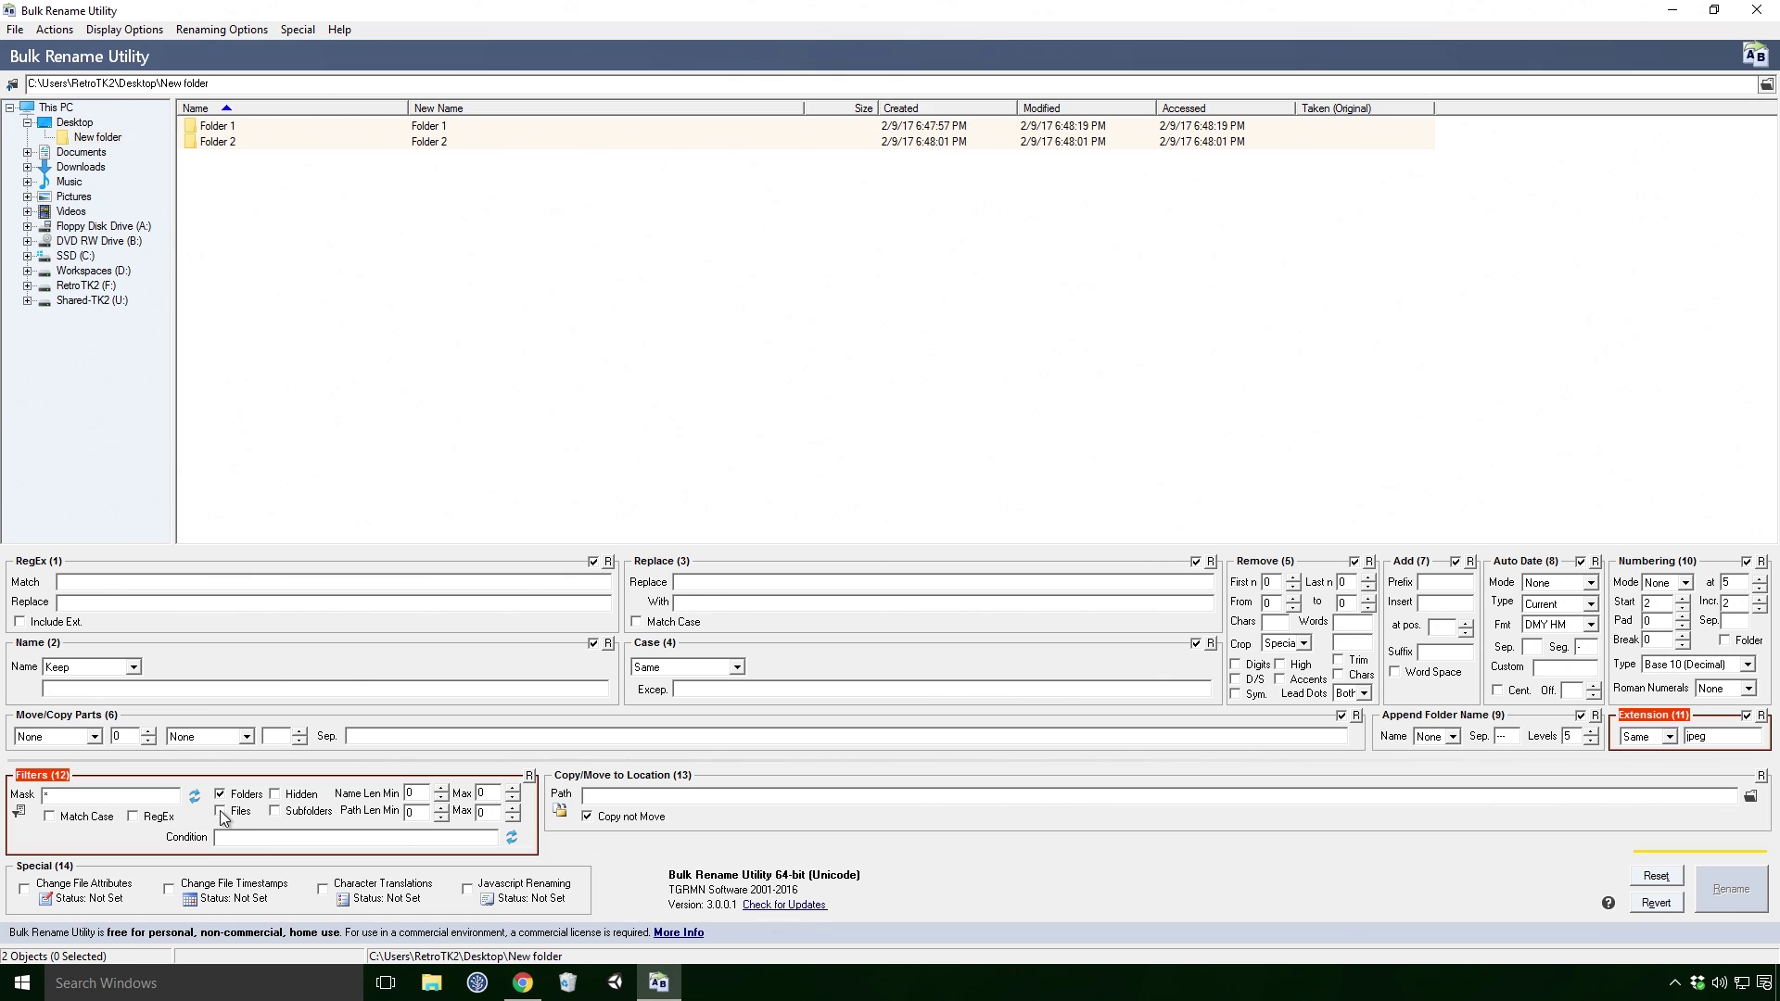
pyautogui.click(221, 812)
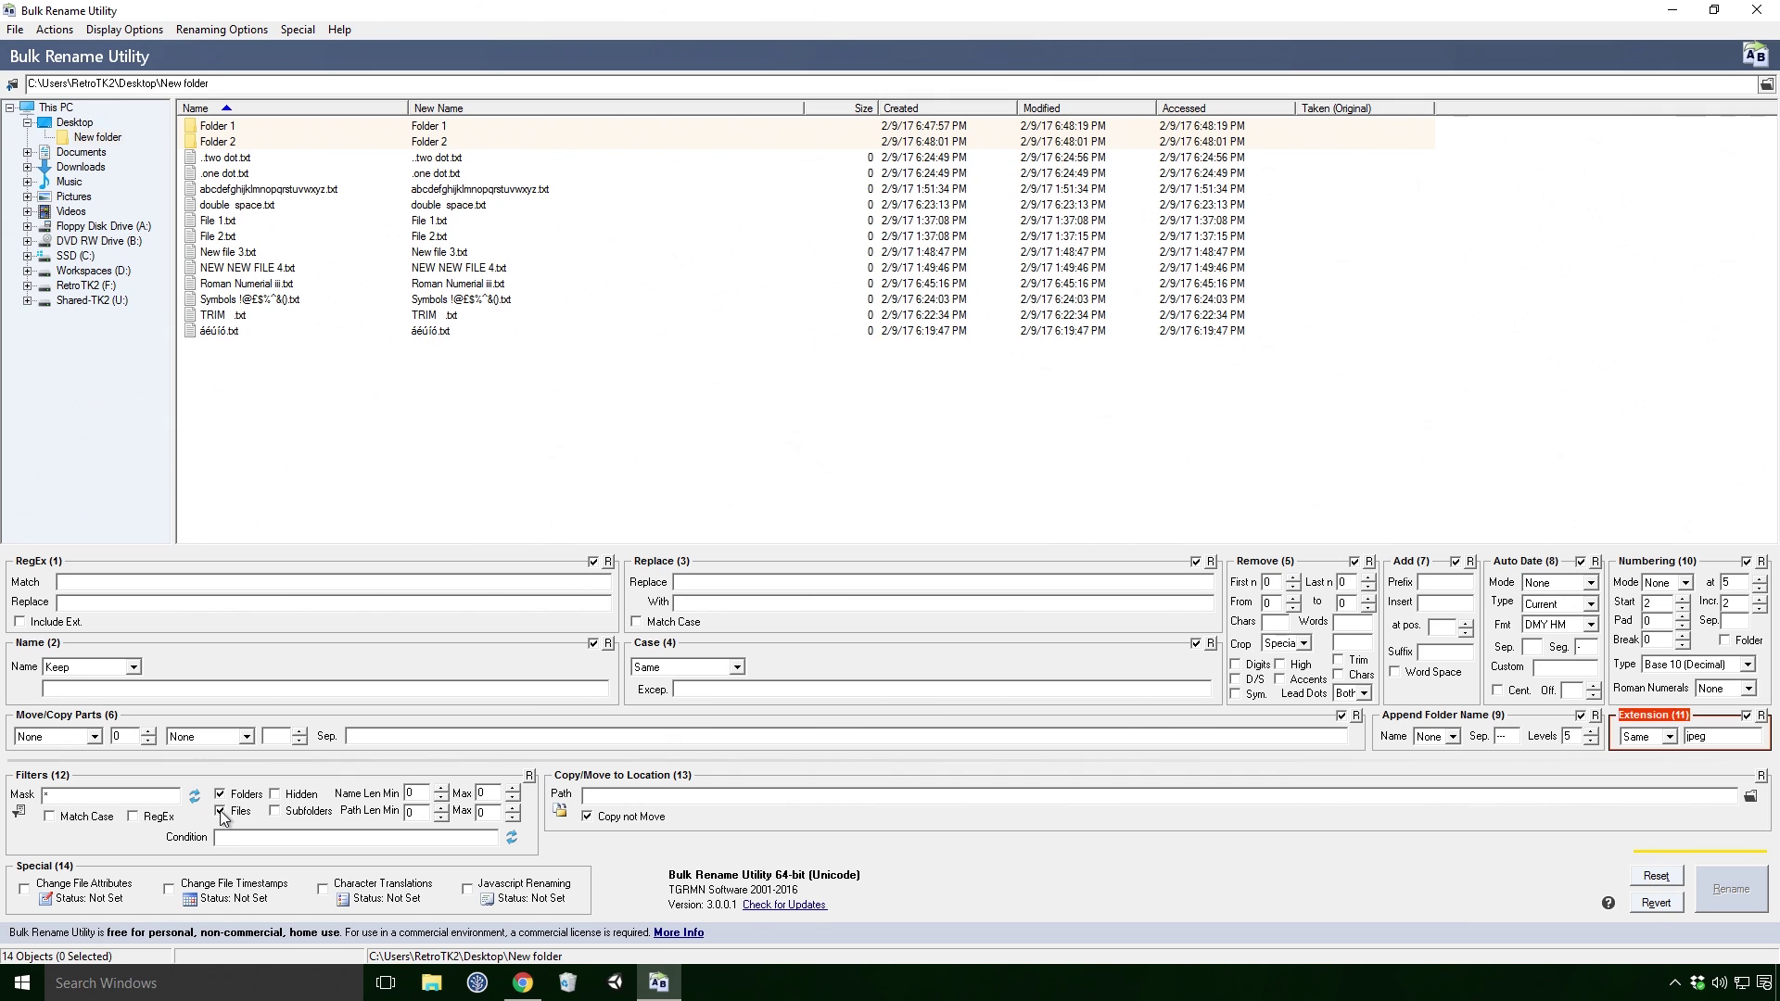
pyautogui.hotkey('alt', 'Tab')
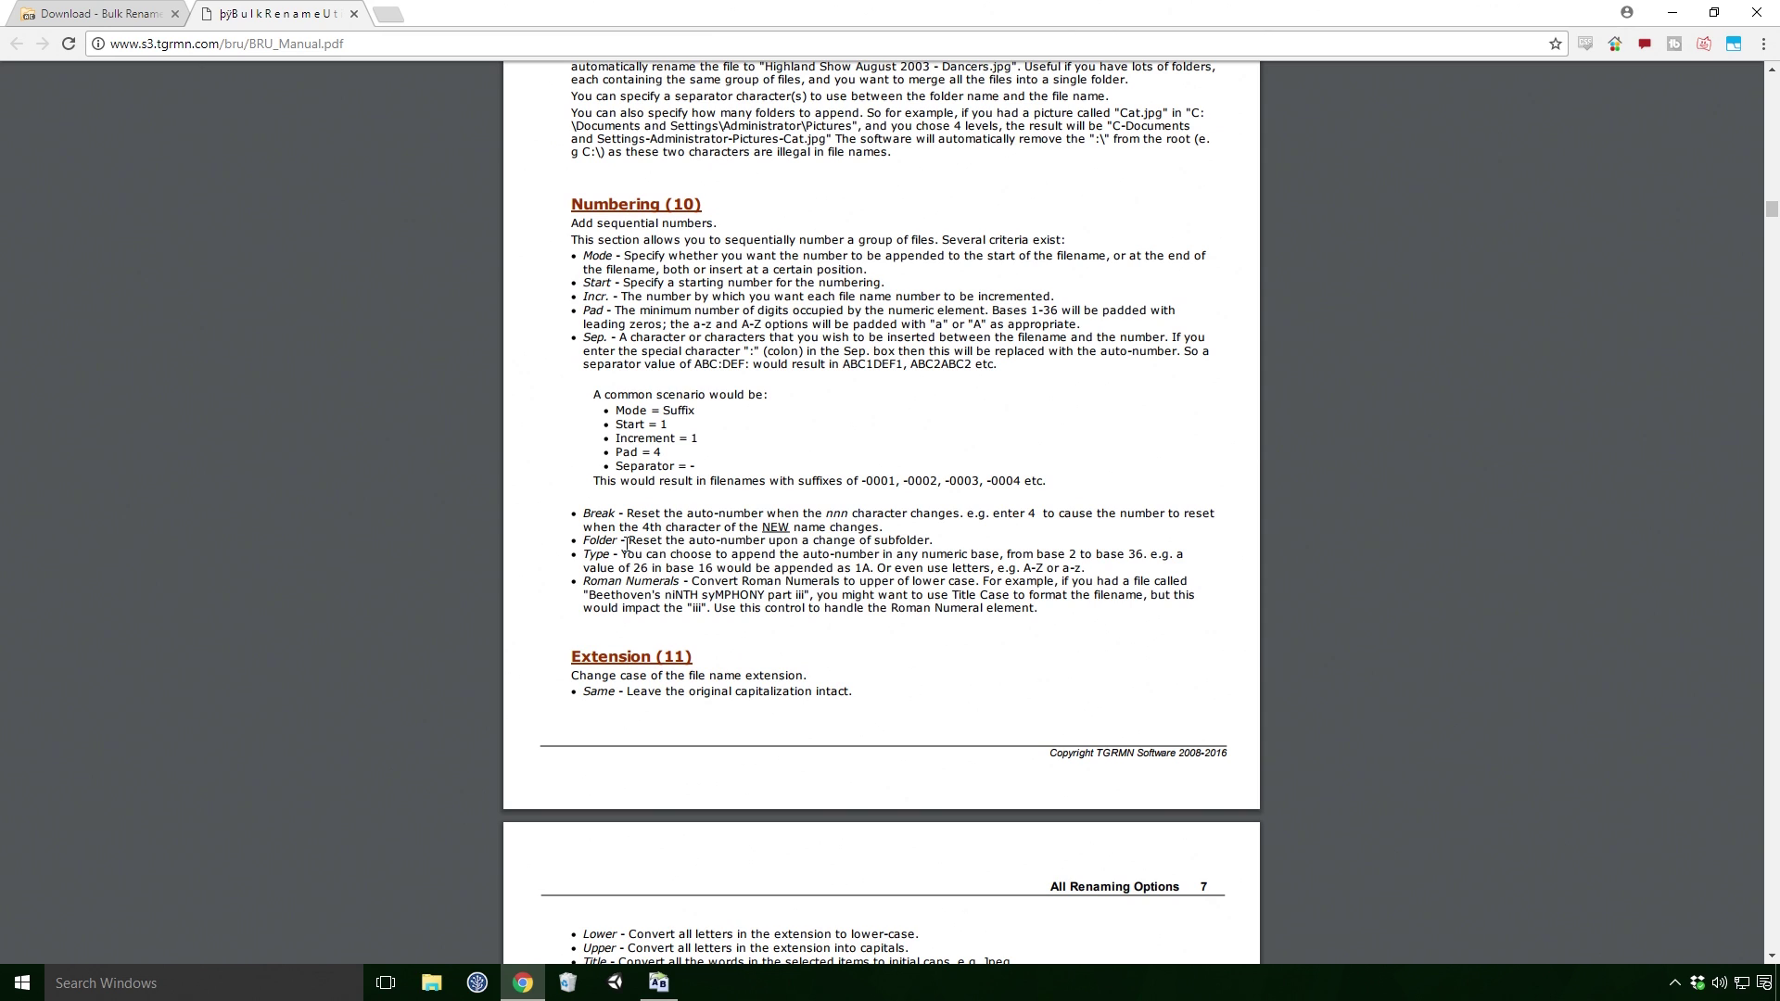
pyautogui.moveTo(627, 544); pyautogui.dragTo(930, 541)
pyautogui.hotkey('alt', 'Tab')
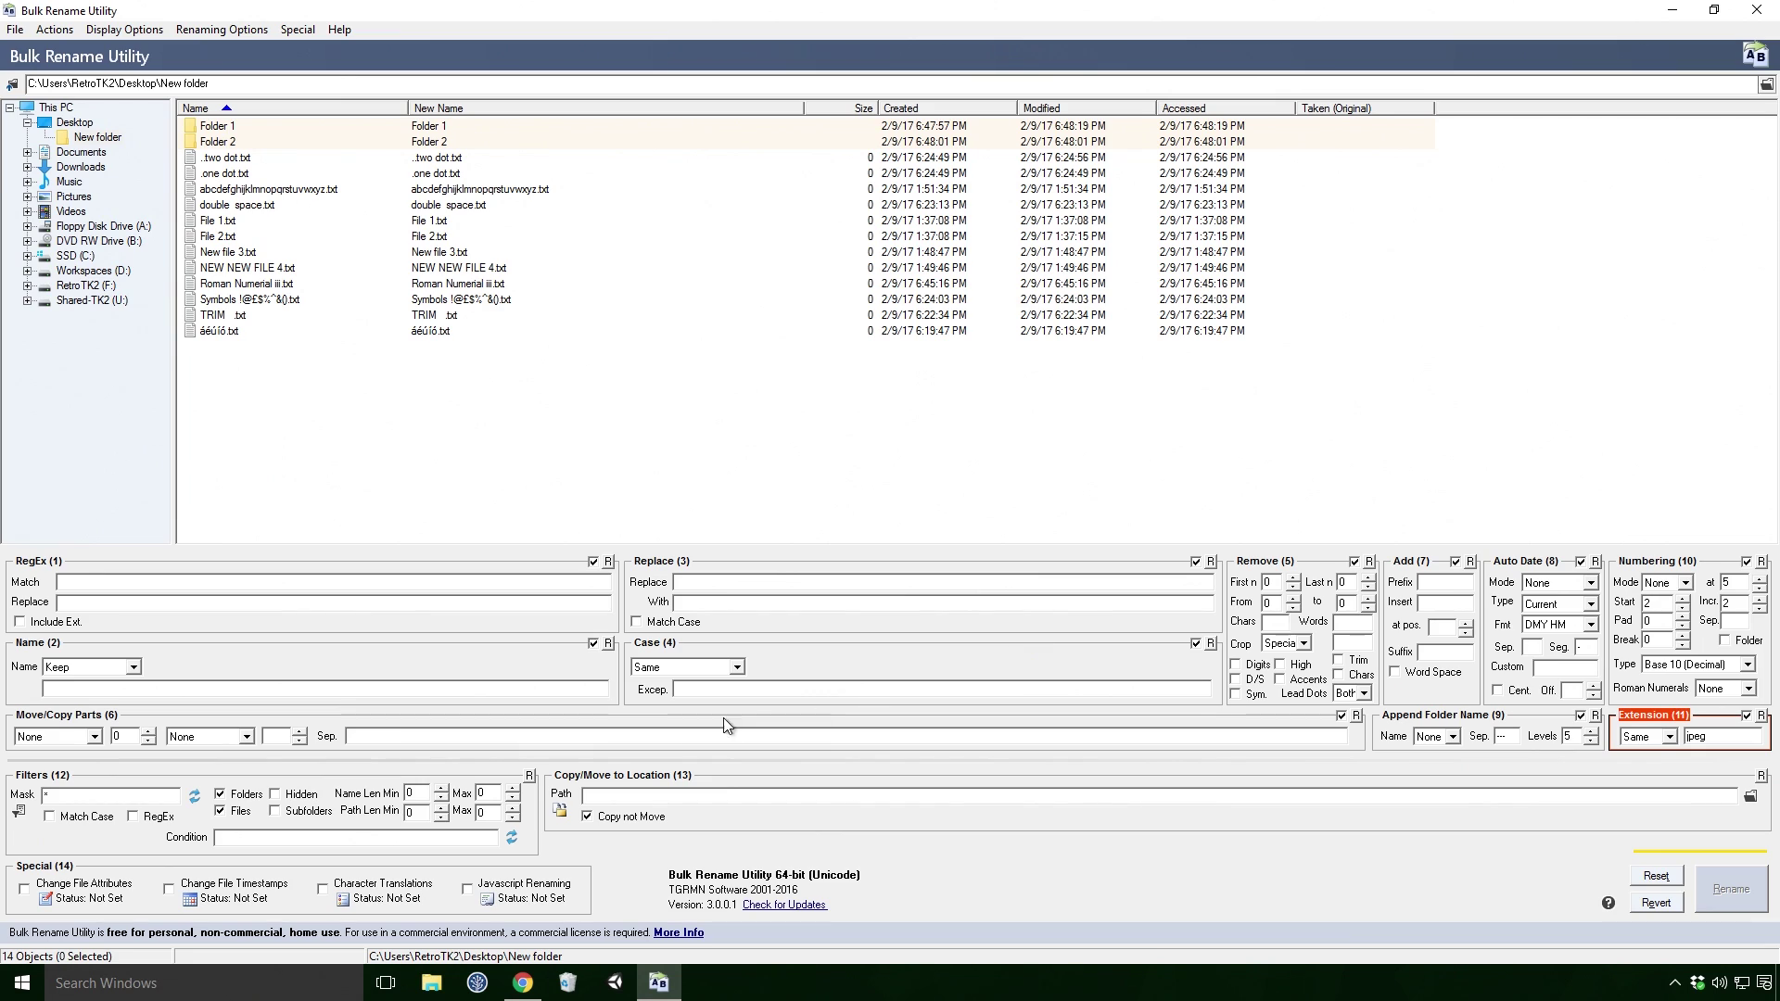
# - Include subfolders in Filters, restart numbering per folder, and select every listed item
pyautogui.click(274, 811)
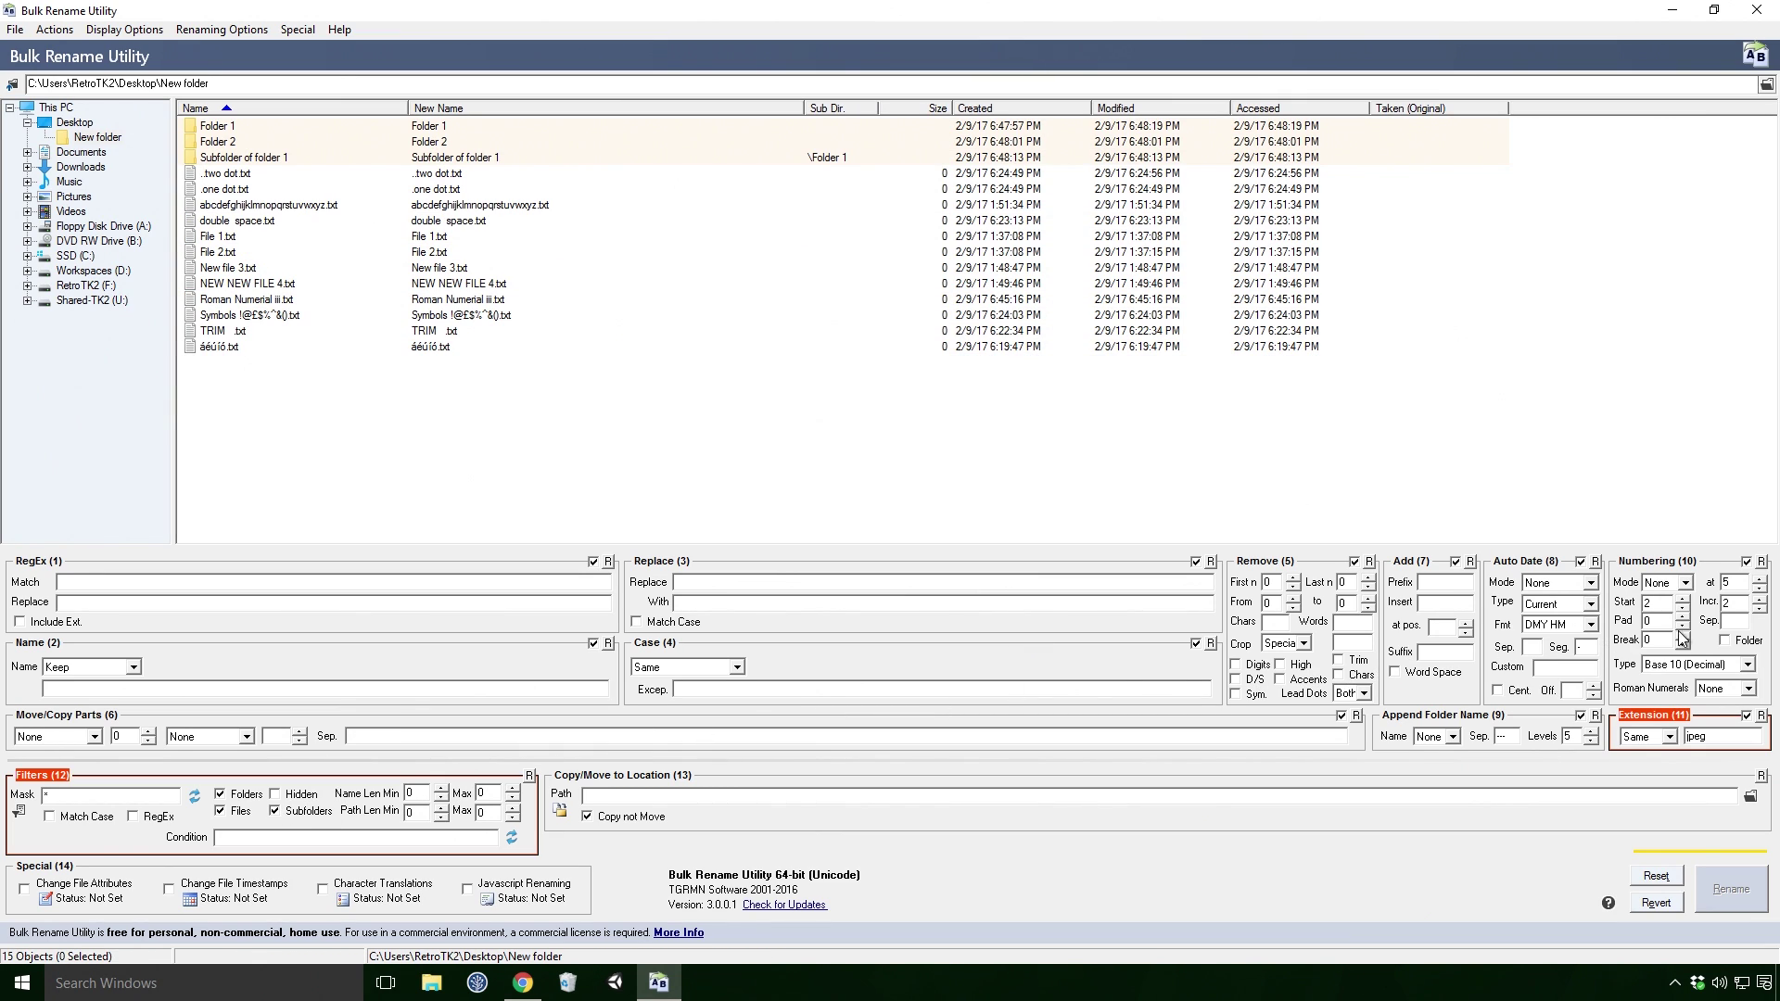
pyautogui.click(1727, 640)
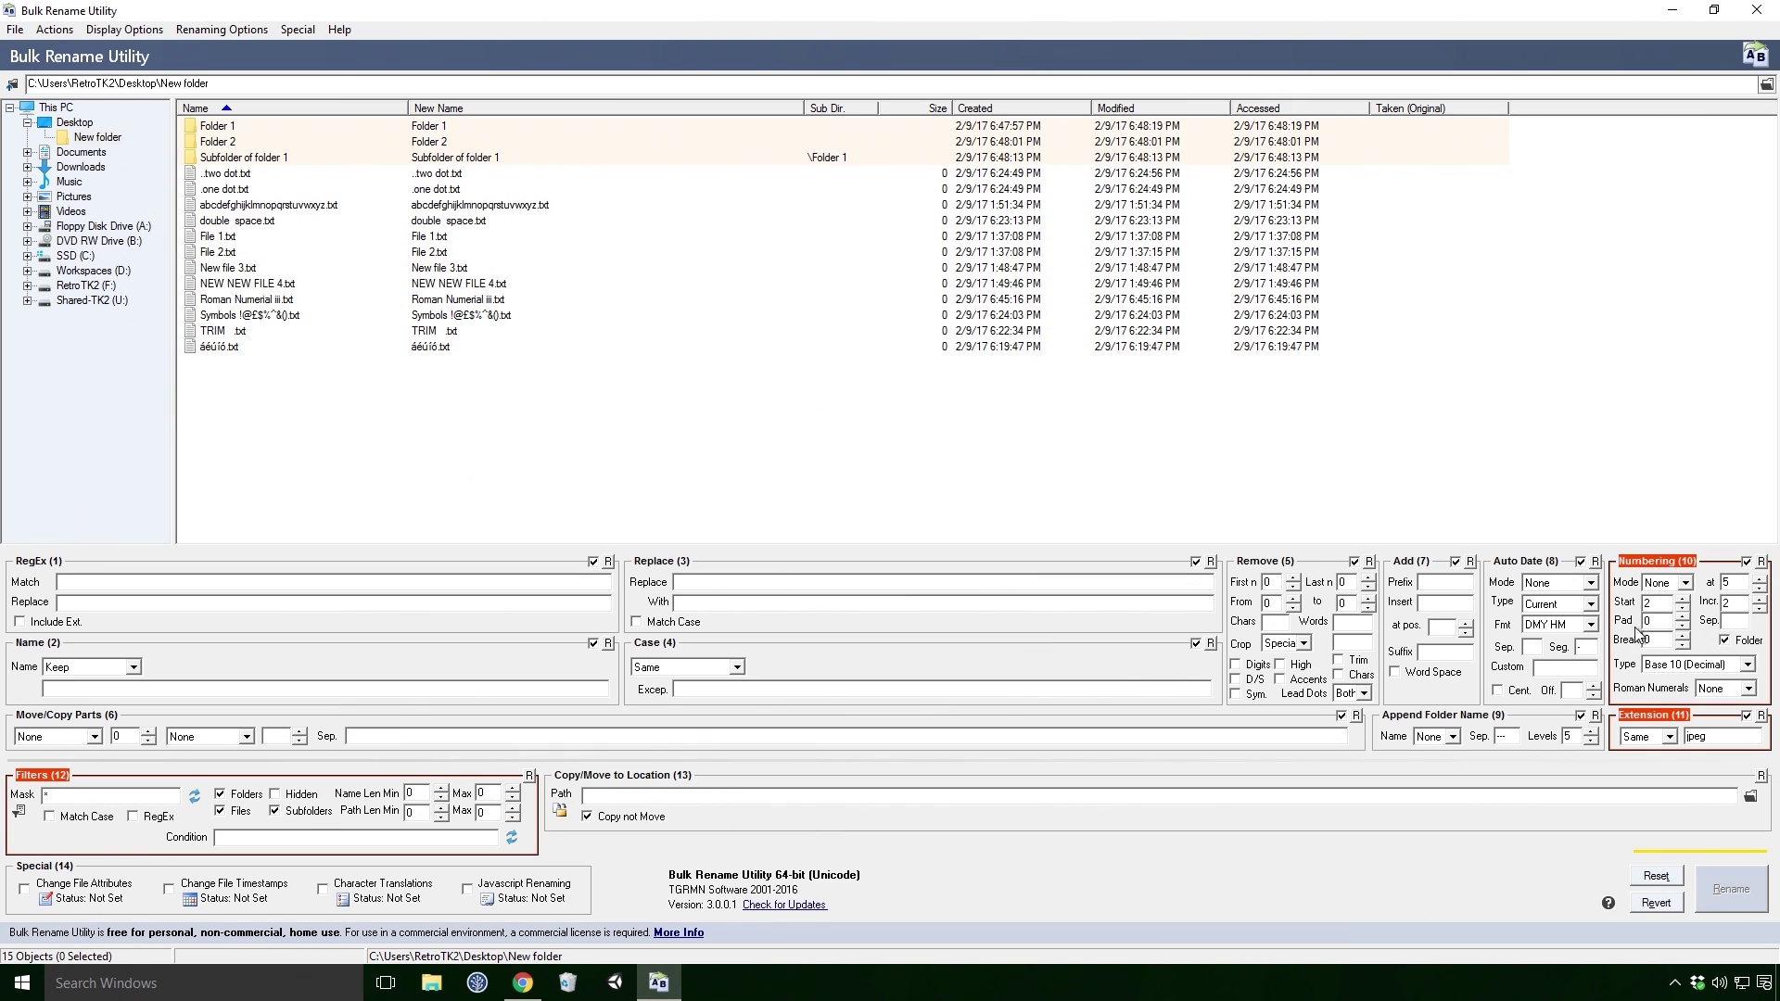
pyautogui.hotkey('ctrl', 'a')
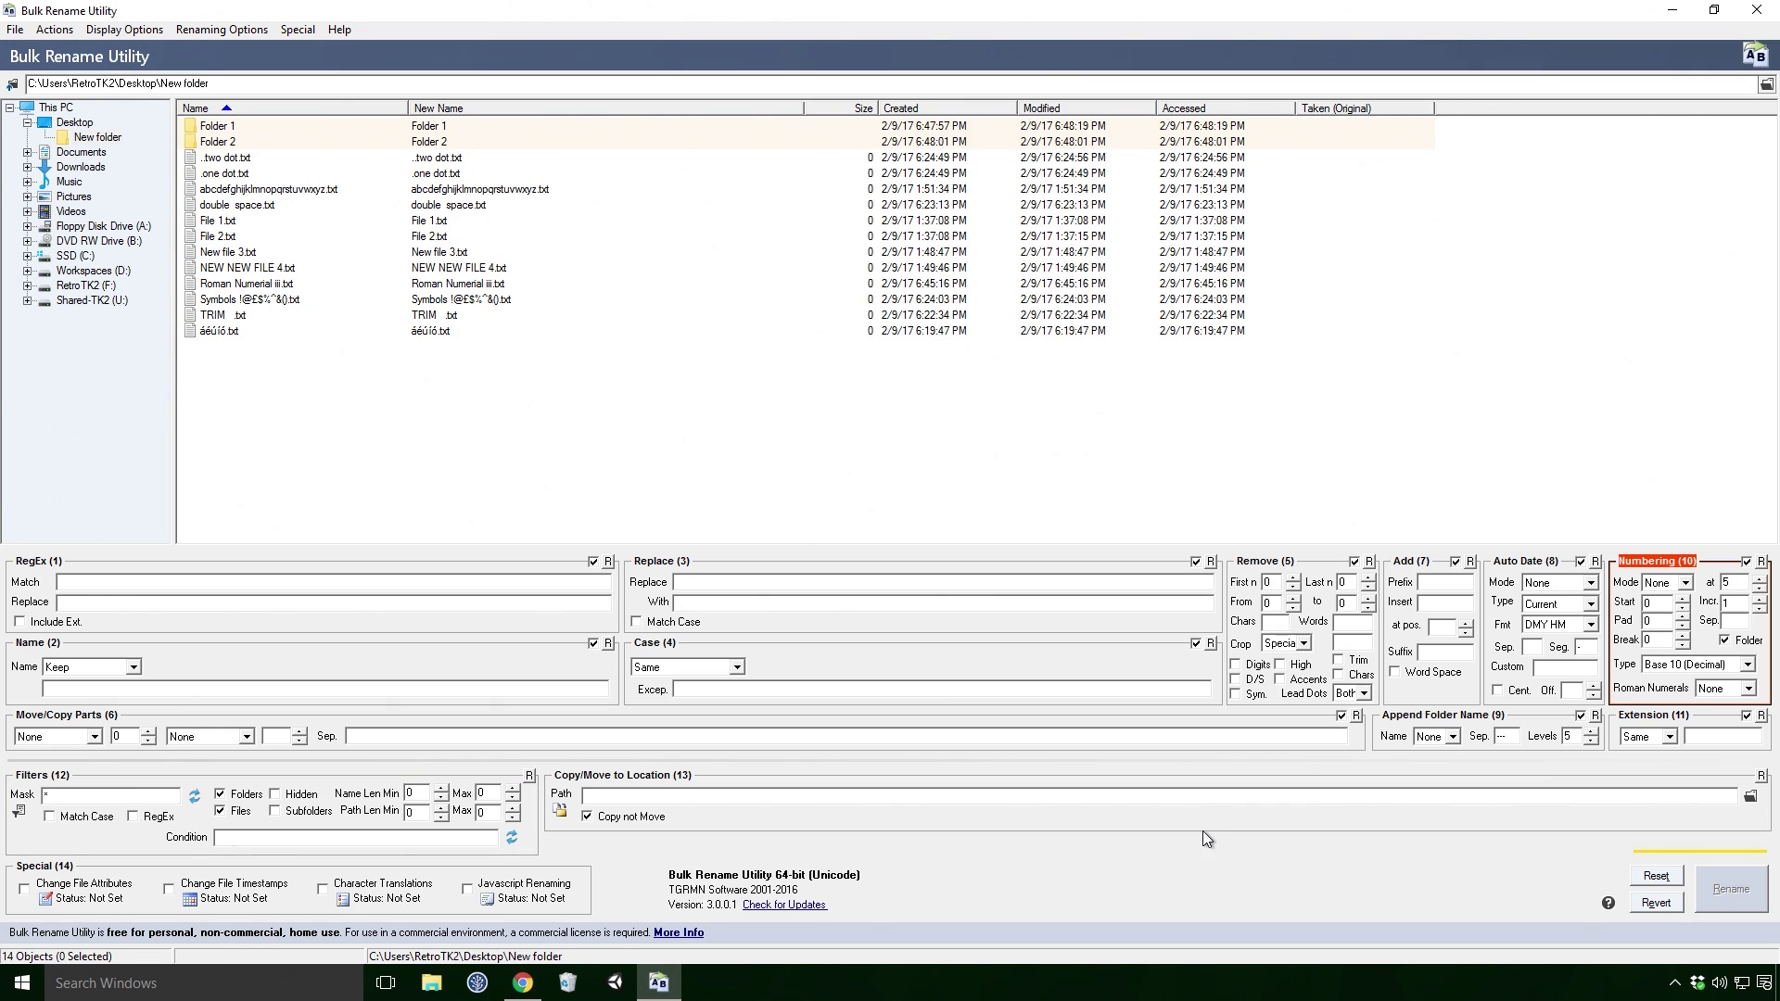
pyautogui.click(1750, 796)
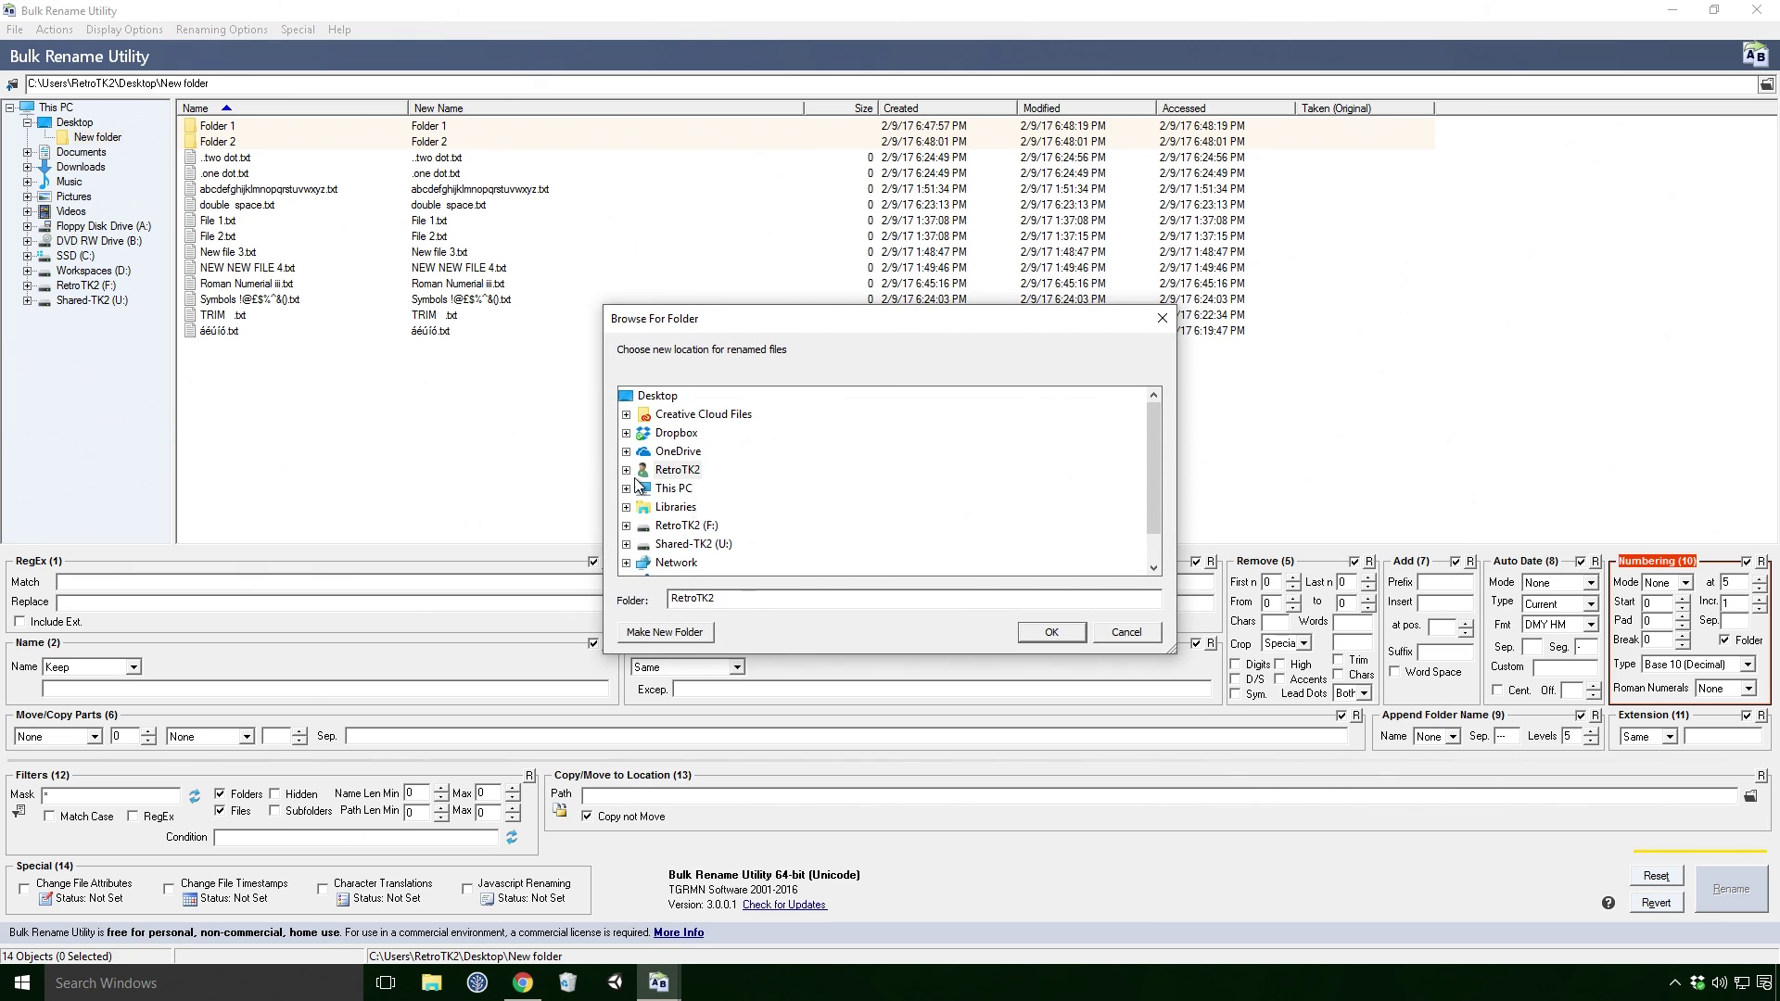
pyautogui.doubleClick(692, 415)
pyautogui.doubleClick(717, 525)
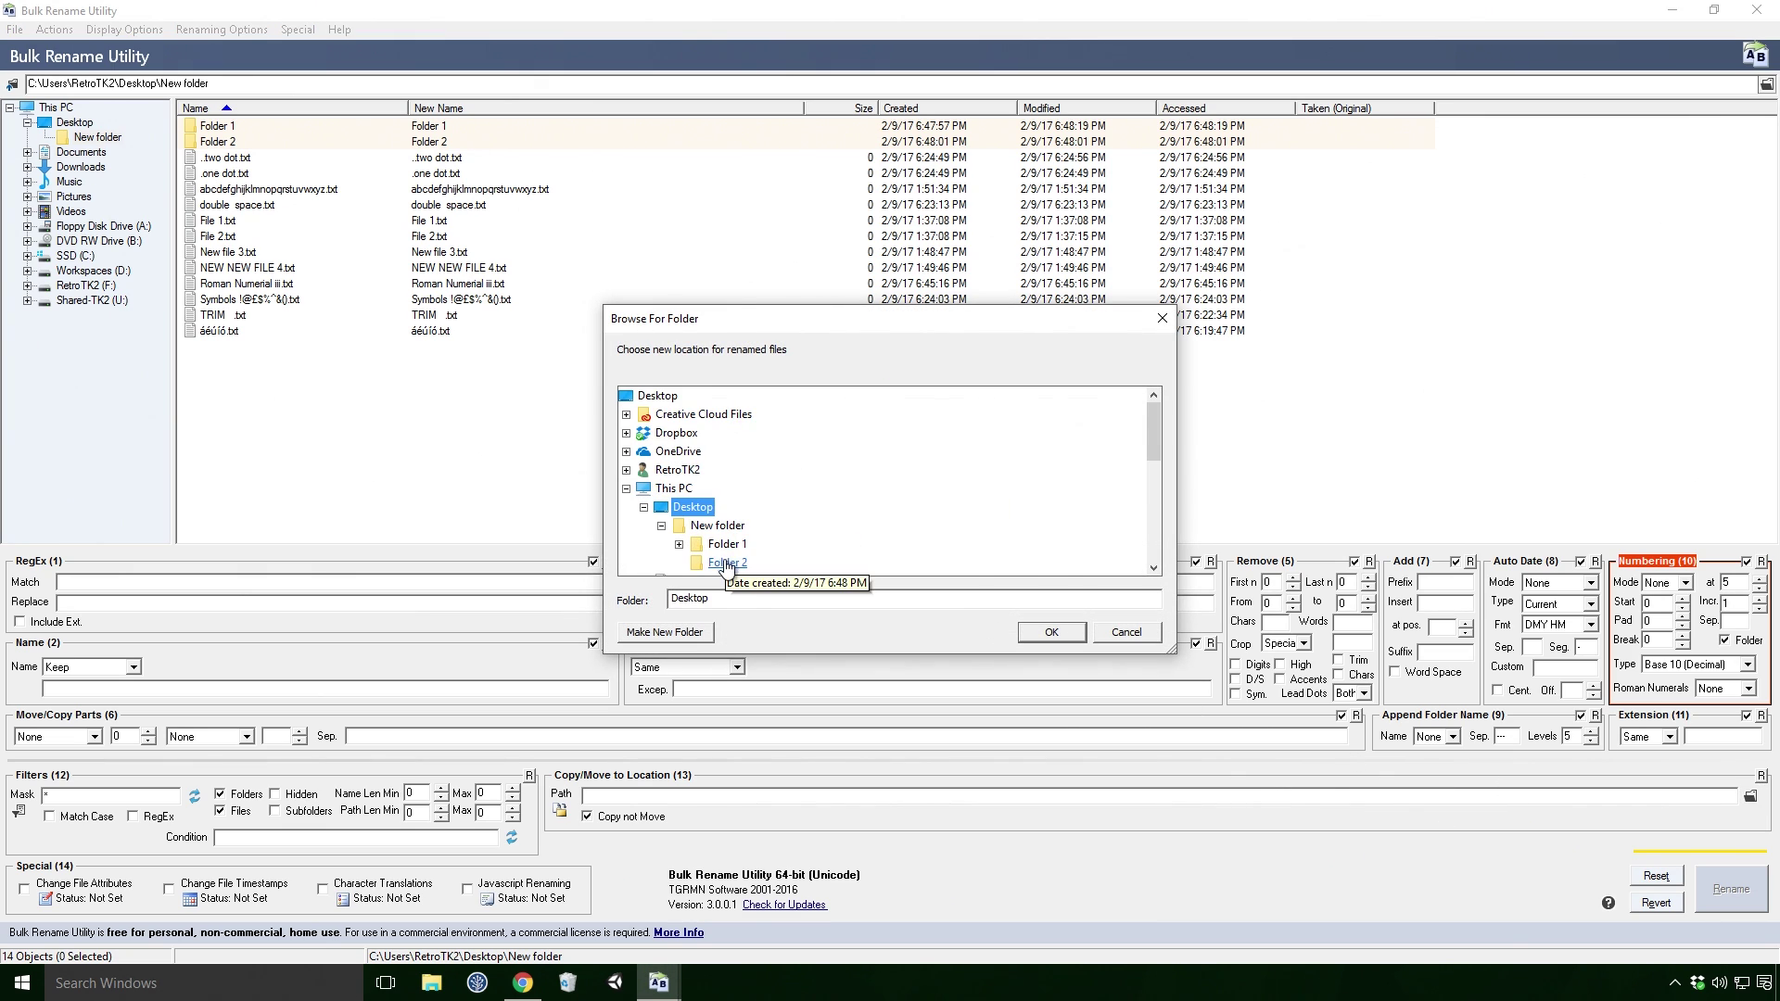
pyautogui.click(727, 563)
pyautogui.click(1050, 633)
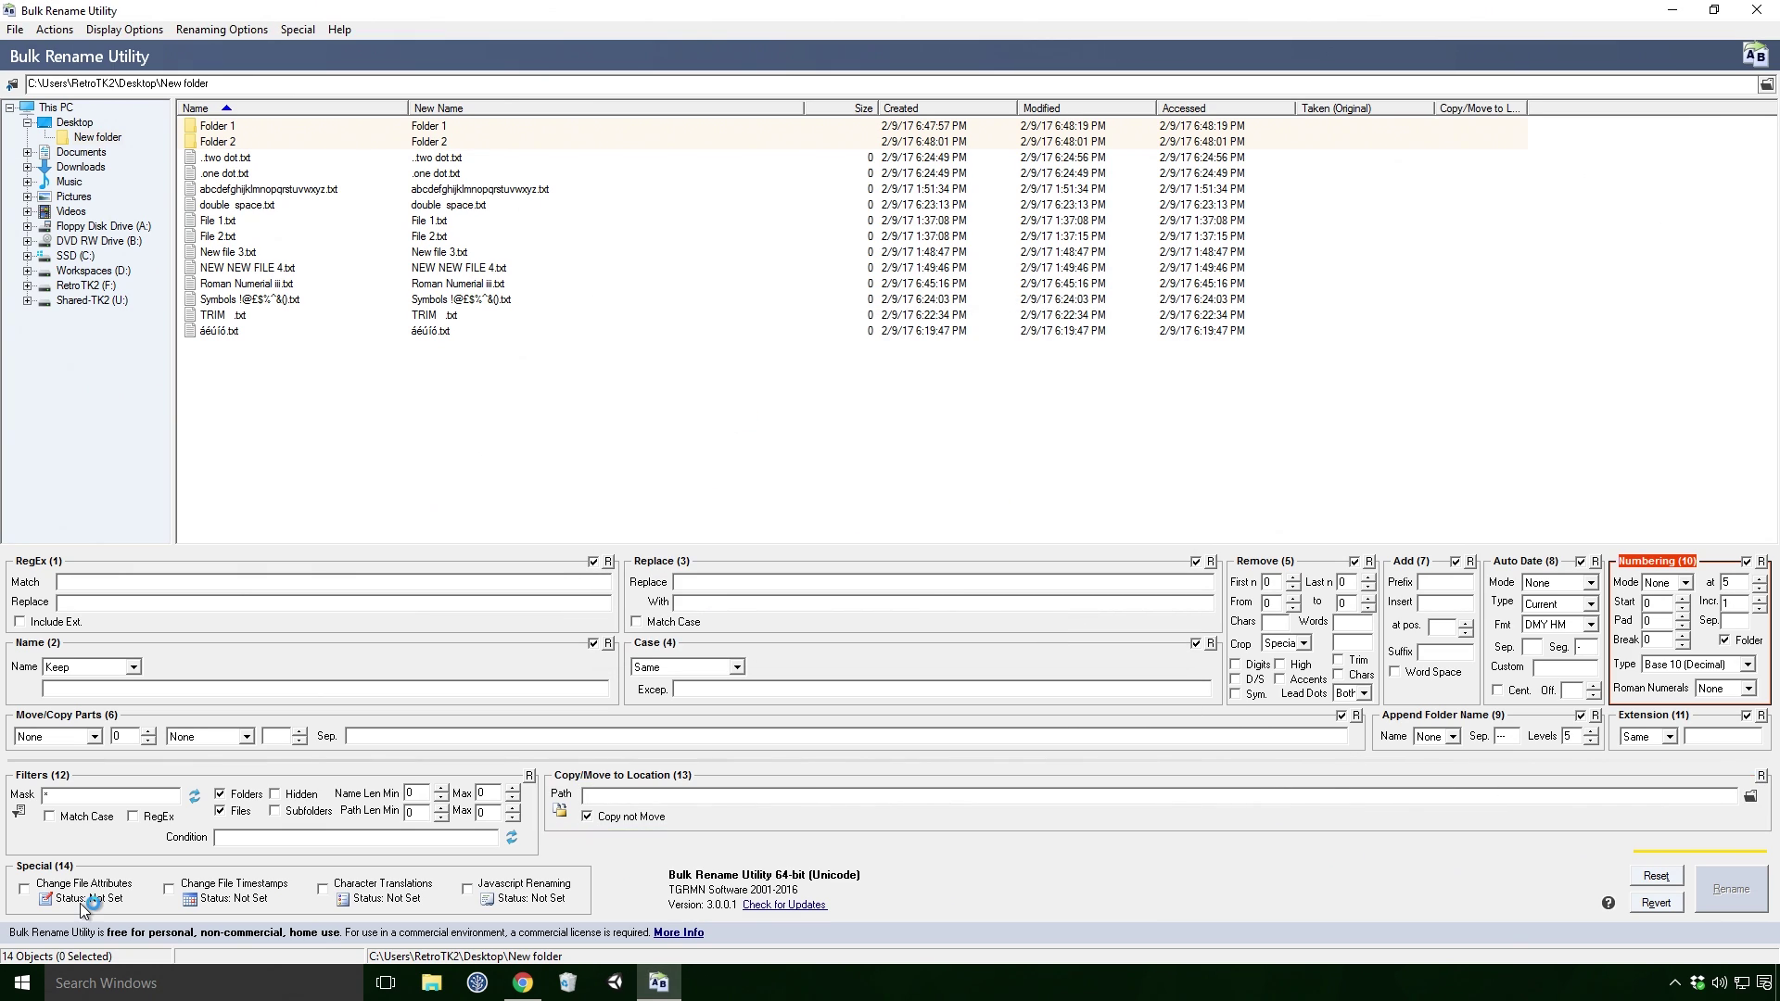
pyautogui.click(24, 888)
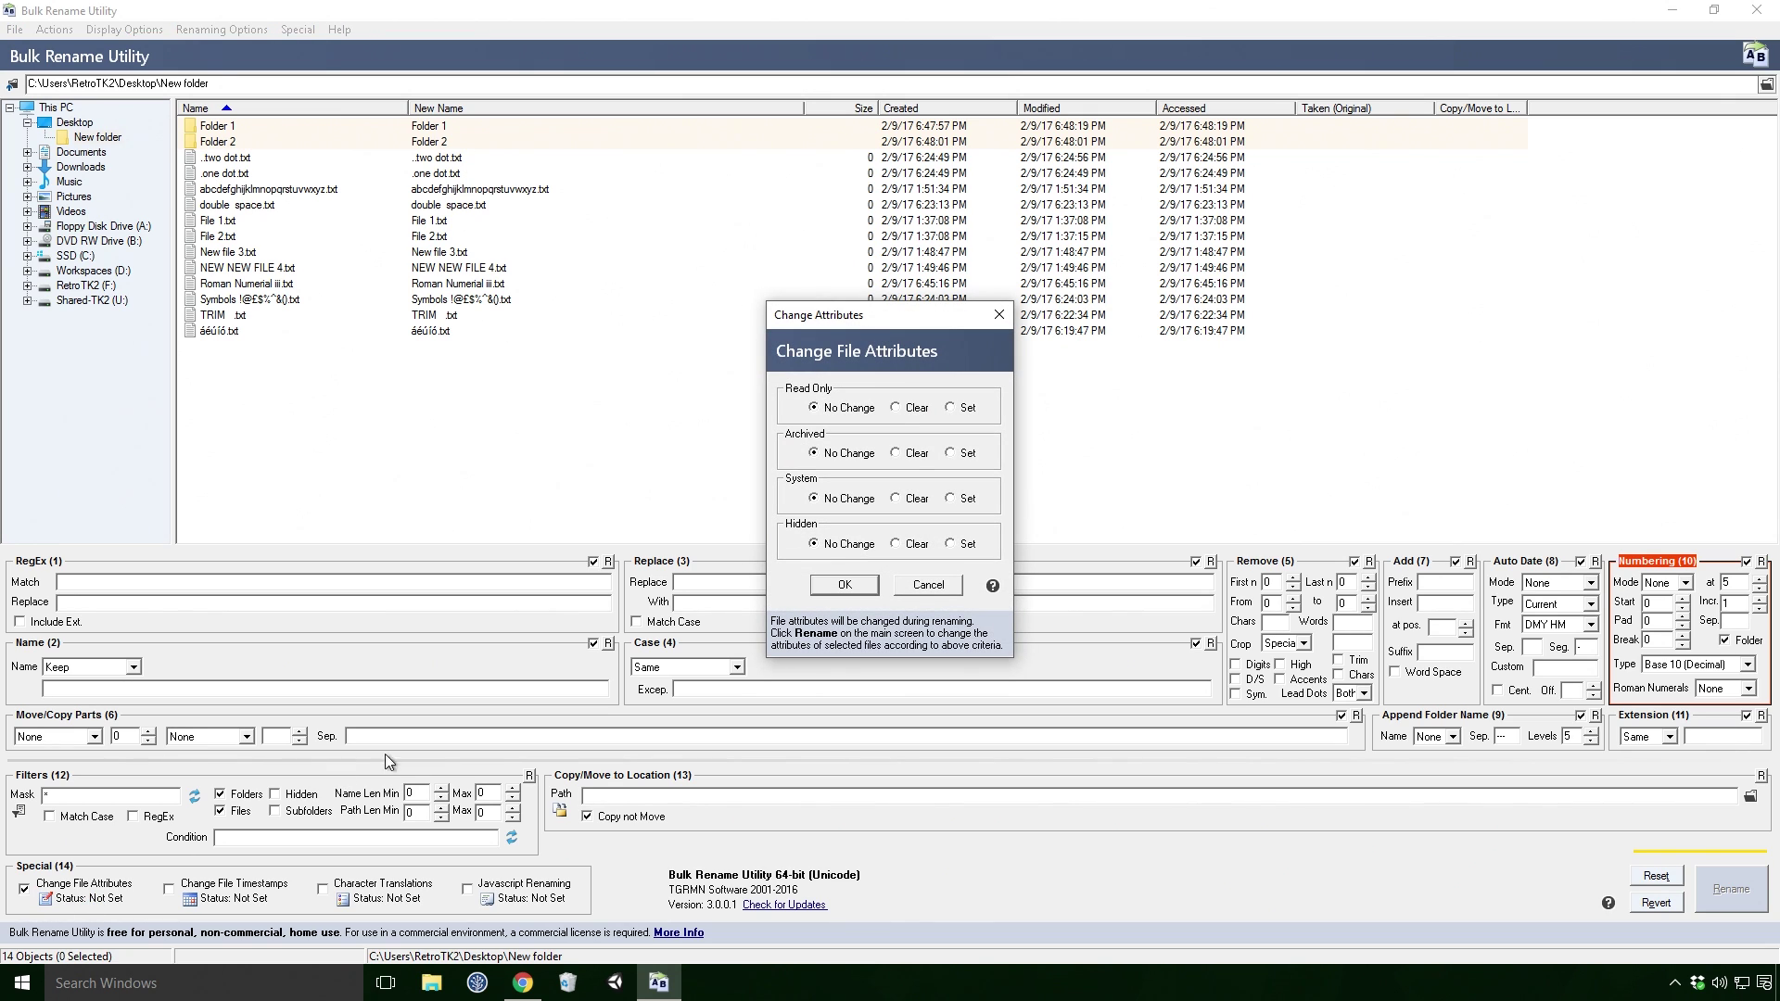
pyautogui.click(918, 409)
pyautogui.click(916, 454)
pyautogui.click(960, 501)
pyautogui.click(897, 547)
pyautogui.click(926, 584)
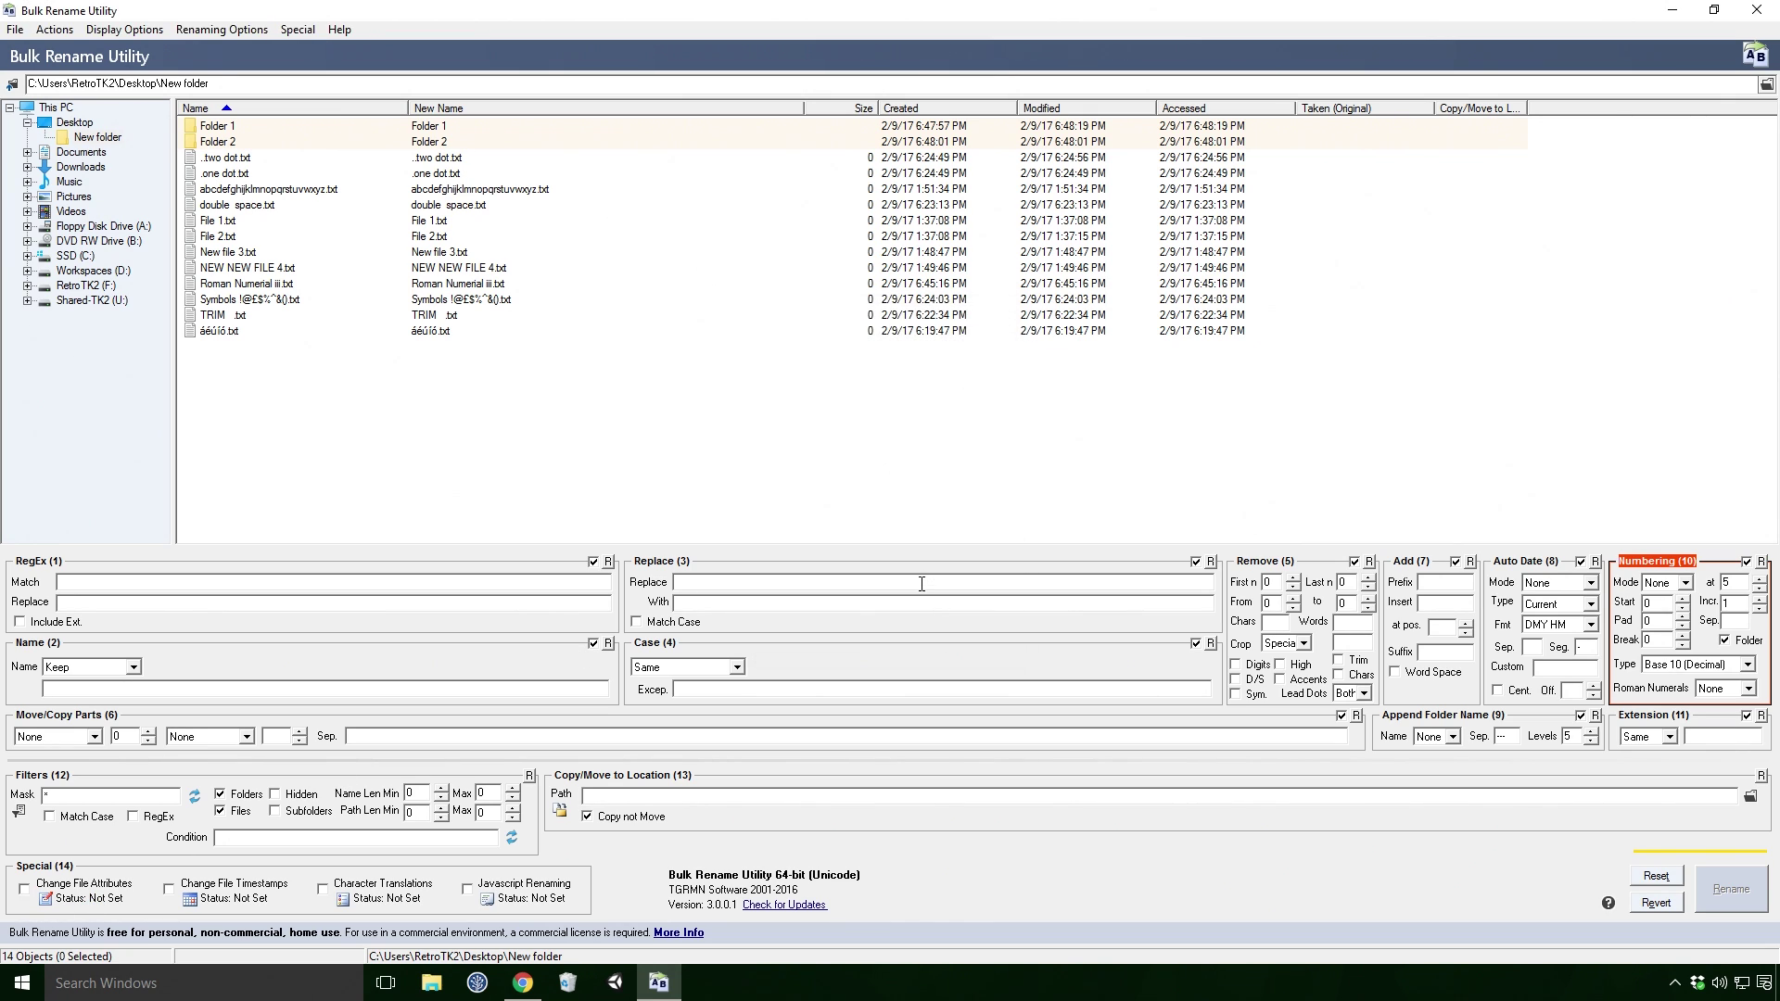